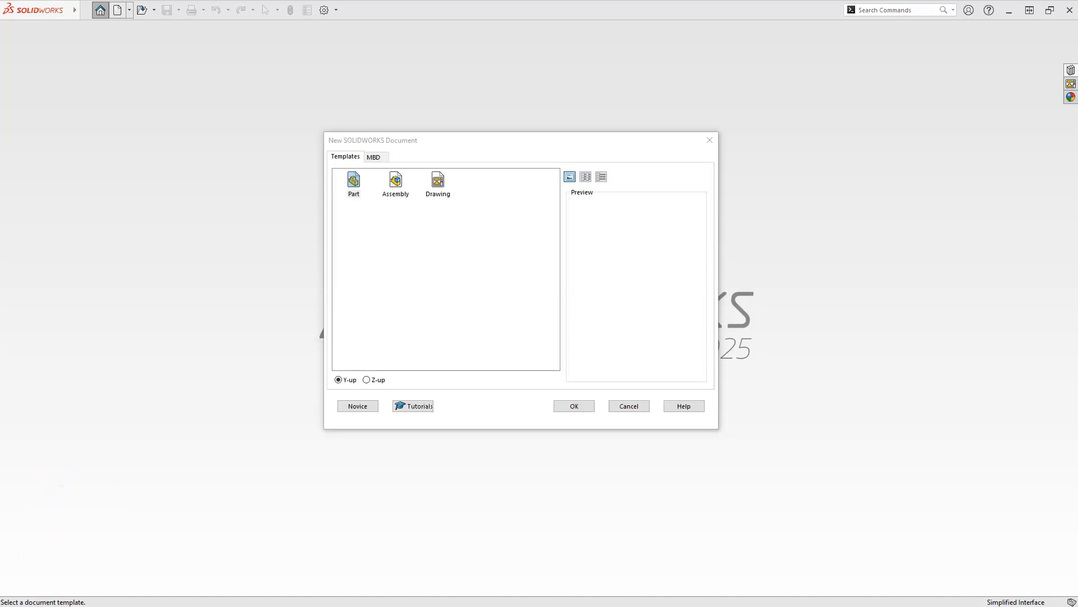
Create a new Part document and start an Extruded Boss/Base sketch on the Top Plane
click(353, 190)
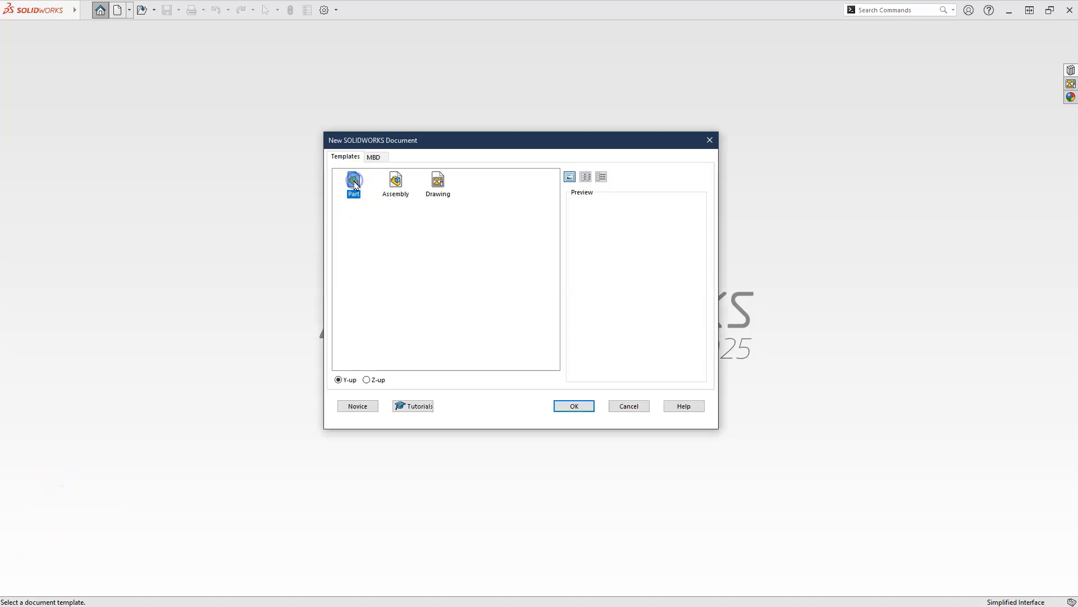
click(584, 406)
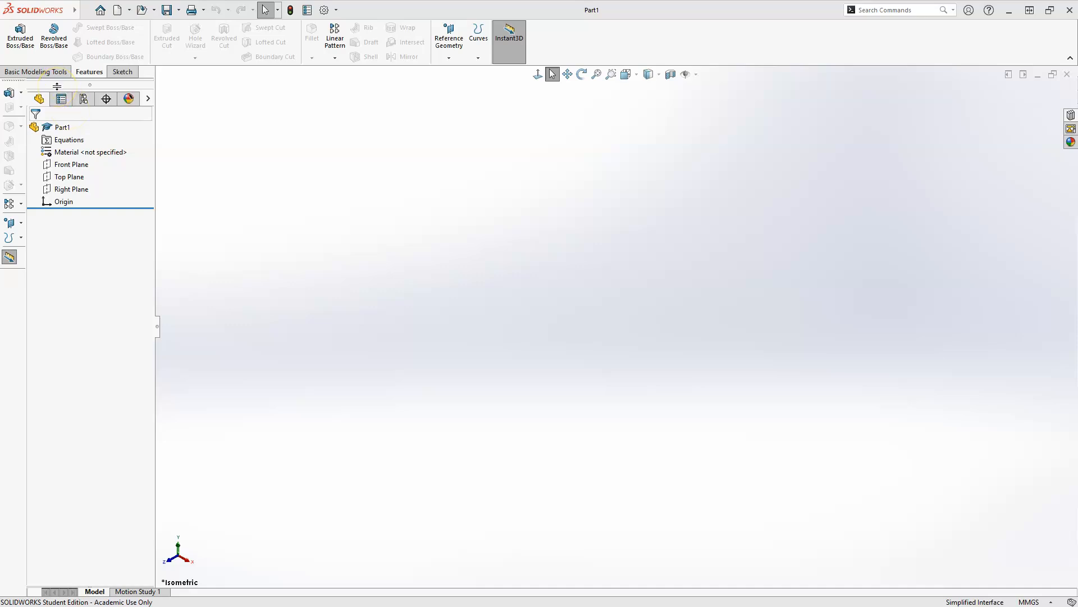
click(19, 32)
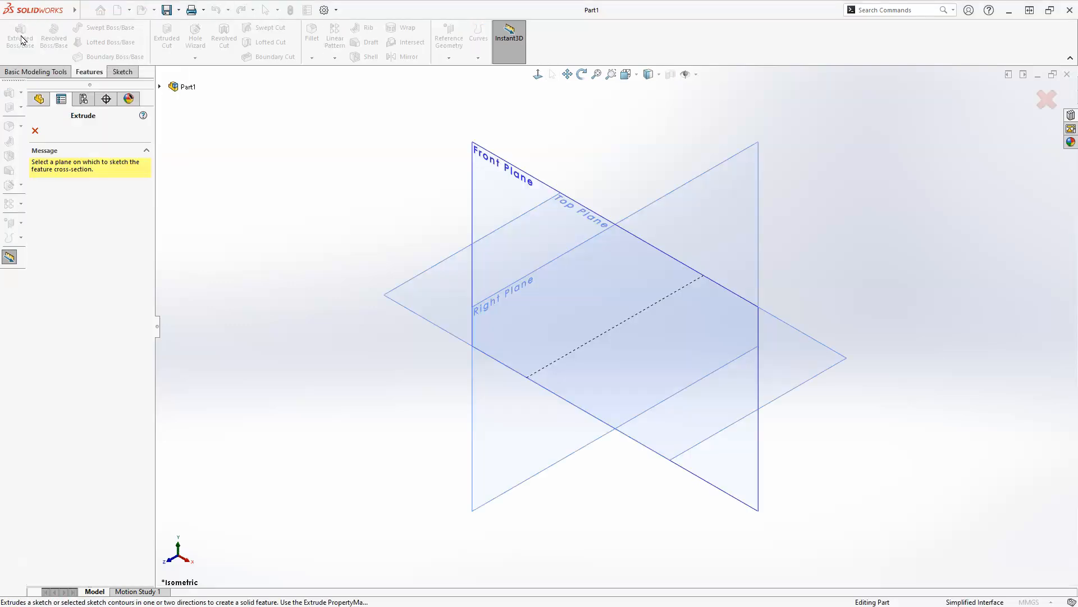
click(414, 301)
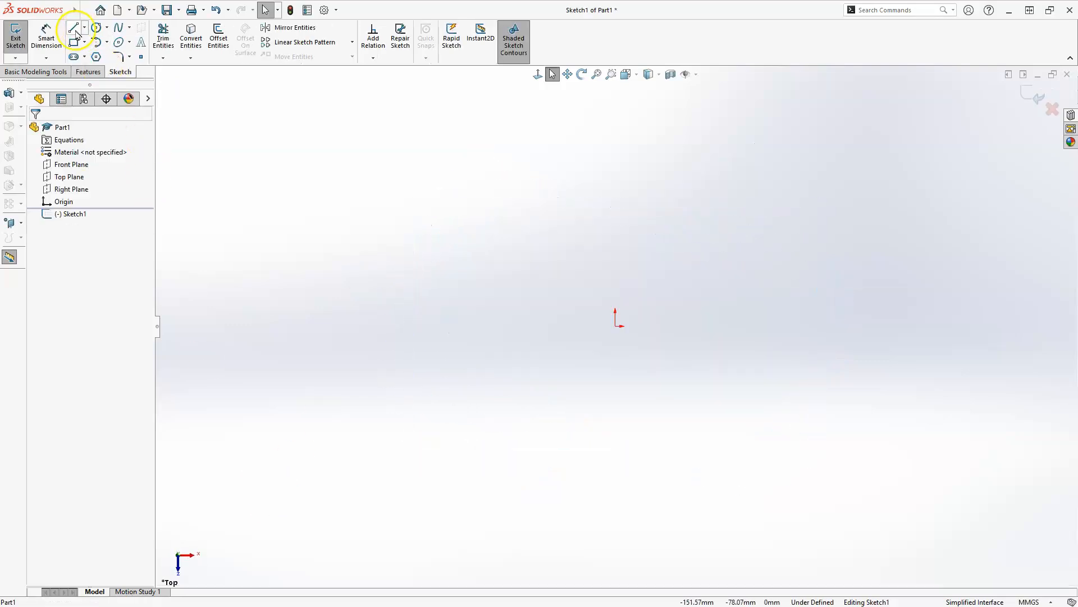
Sketch a center rectangle about 202 mm wide, centred on the origin
click(83, 43)
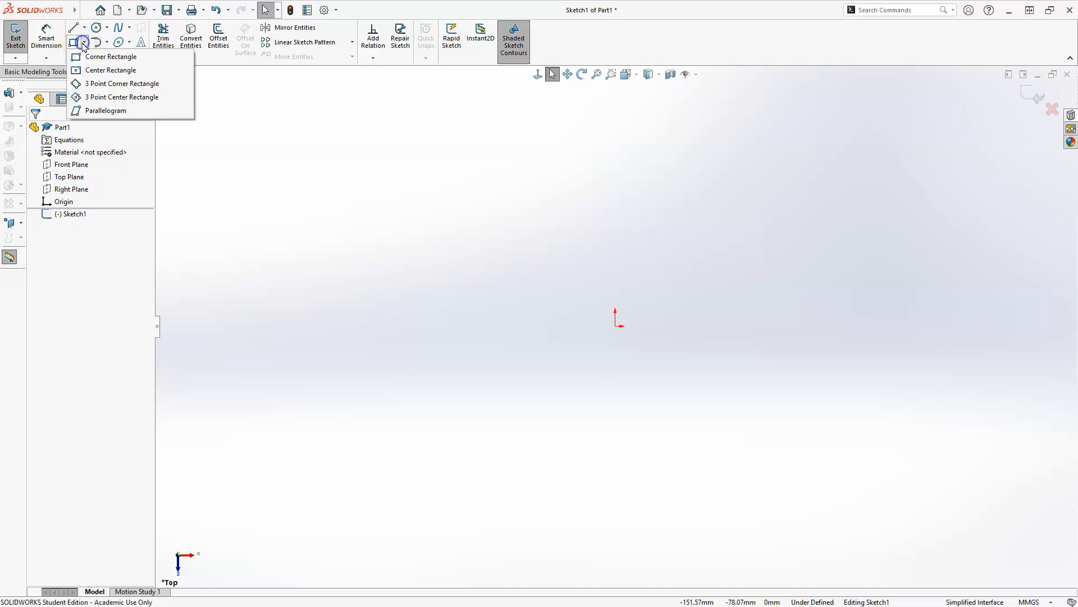
click(92, 70)
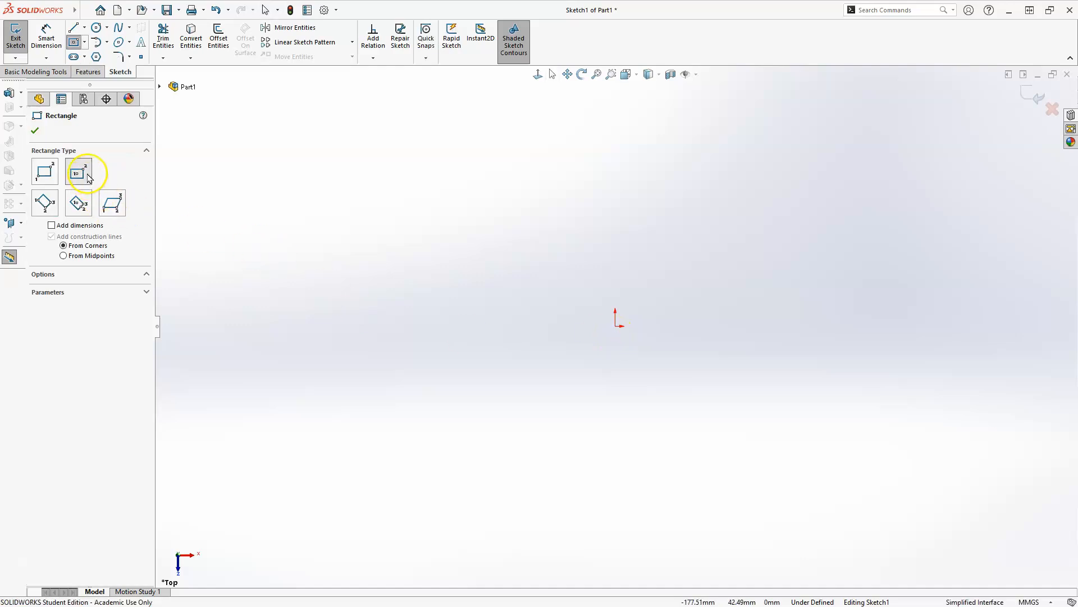
click(418, 318)
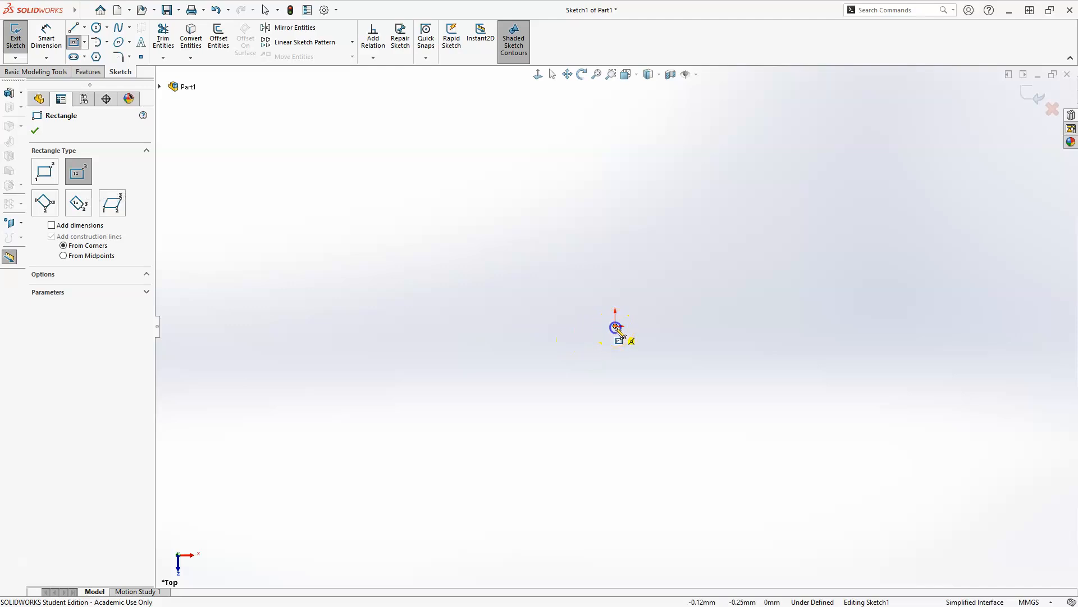
mouse_move(456, 334)
mouse_down()
mouse_move(376, 362)
mouse_move(339, 421)
mouse_move(386, 418)
mouse_up()
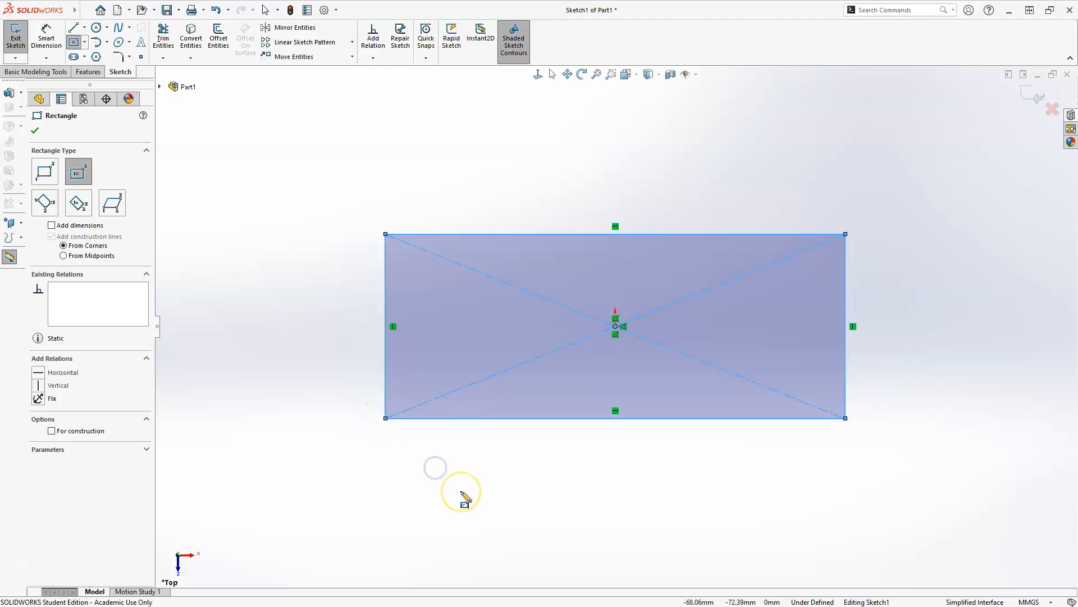
key(Escape)
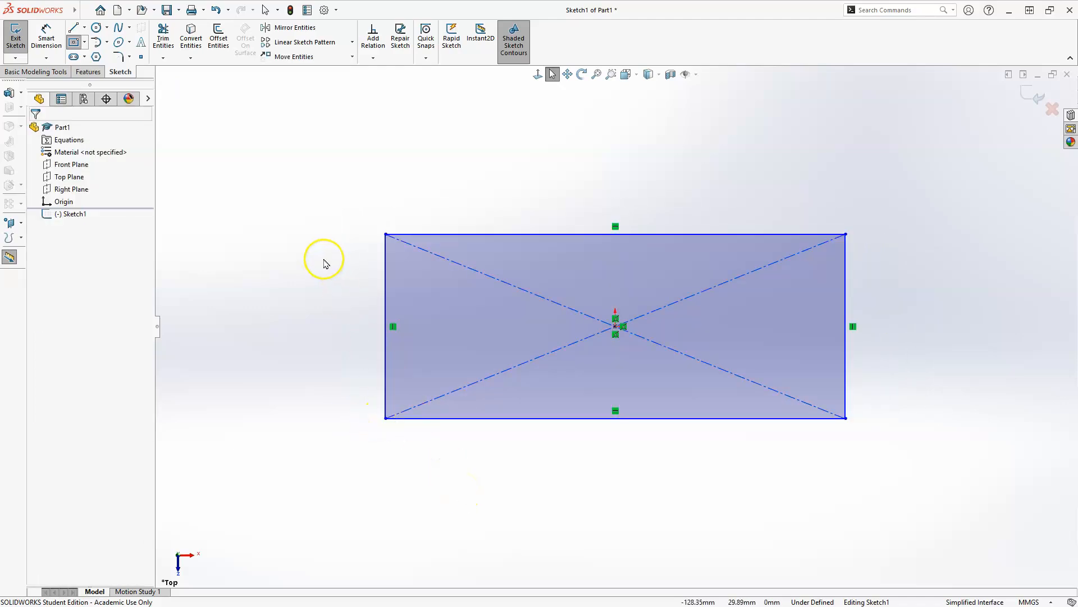
Dimension the rectangle's upper horizontal edge with Smart Dimension and set its length to 90 mm
key(s)
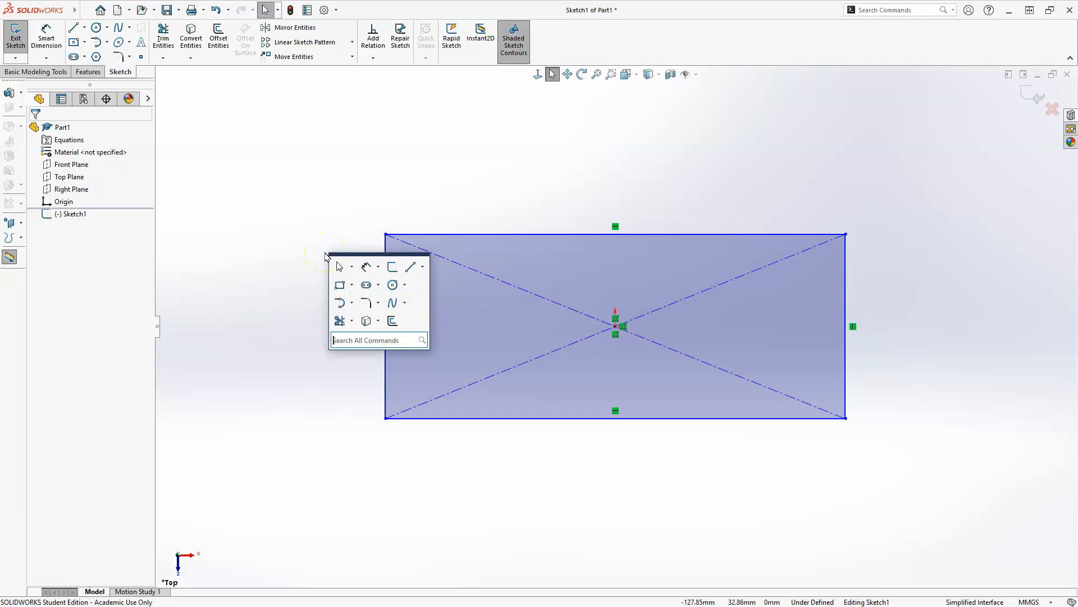
click(366, 268)
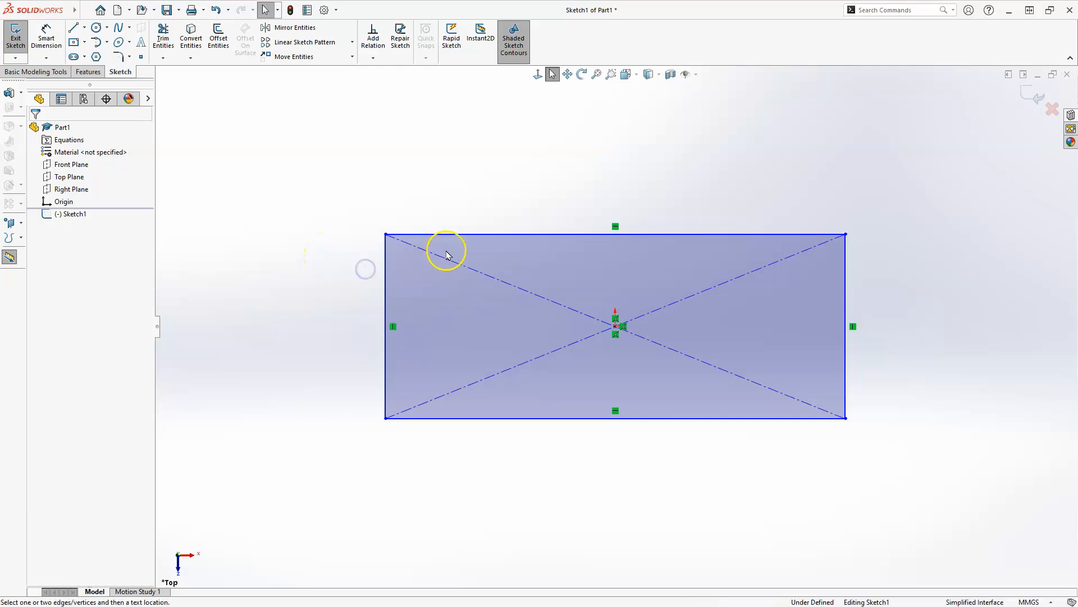
click(567, 177)
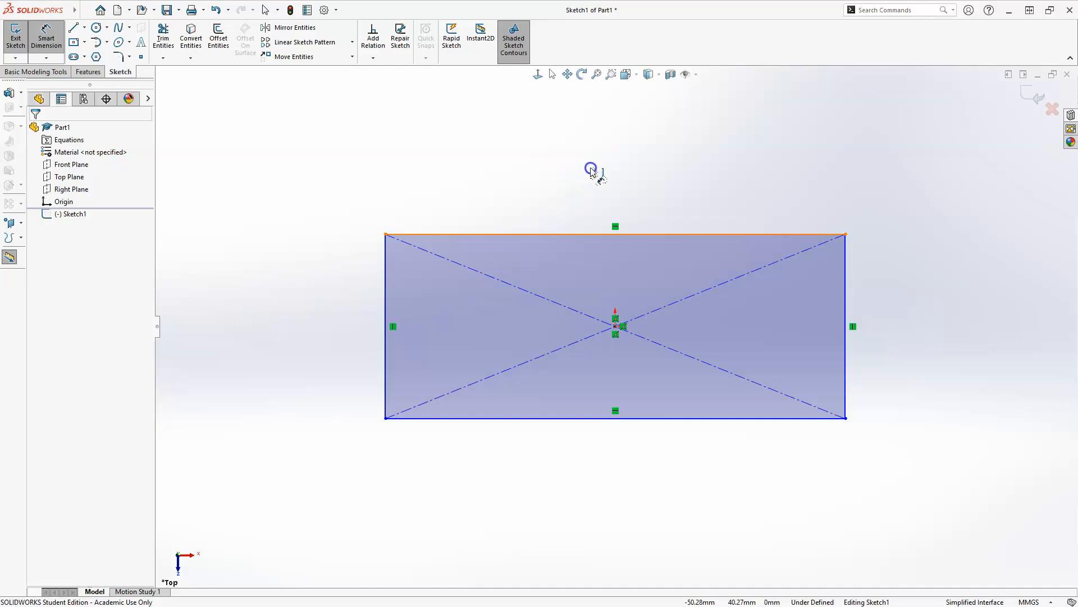
click(601, 171)
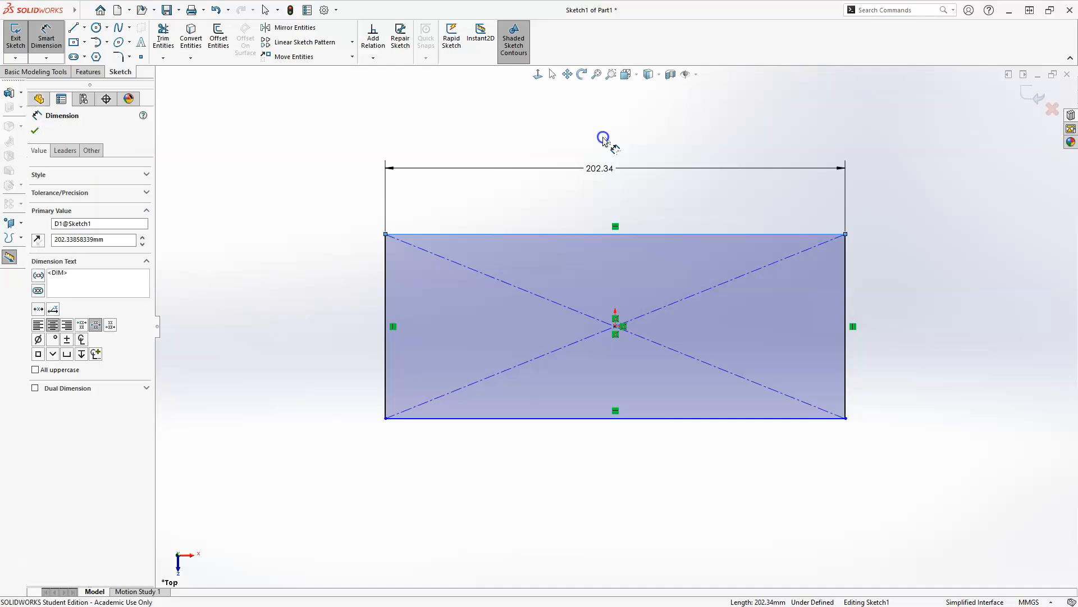
text(90)
key(Return)
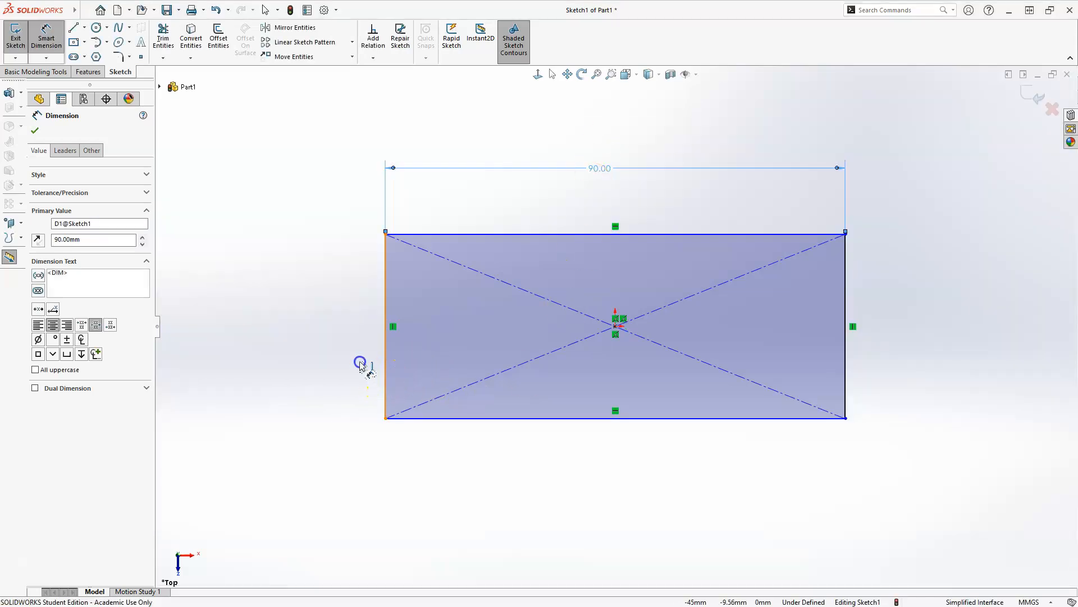
Dimension the rectangle's left vertical edge and set its length to 50 mm
click(322, 343)
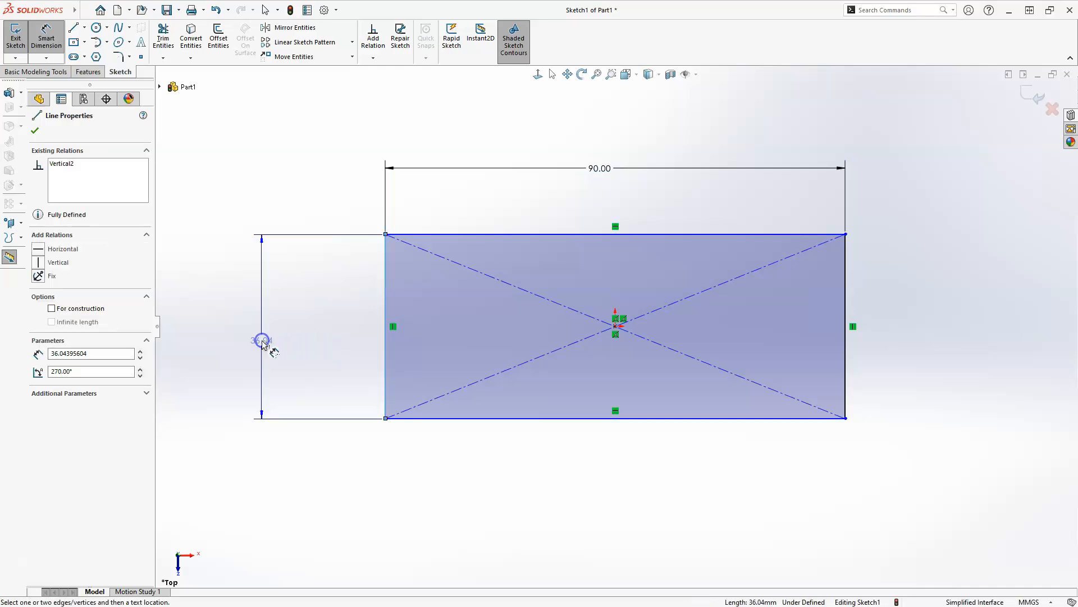
click(262, 342)
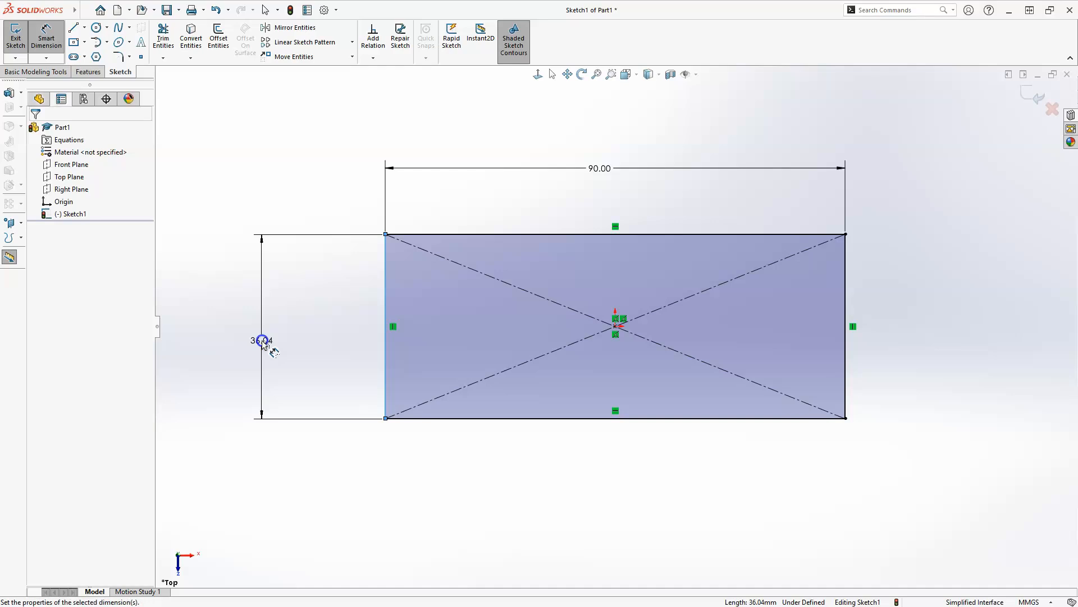
double_click(263, 341)
text(50)
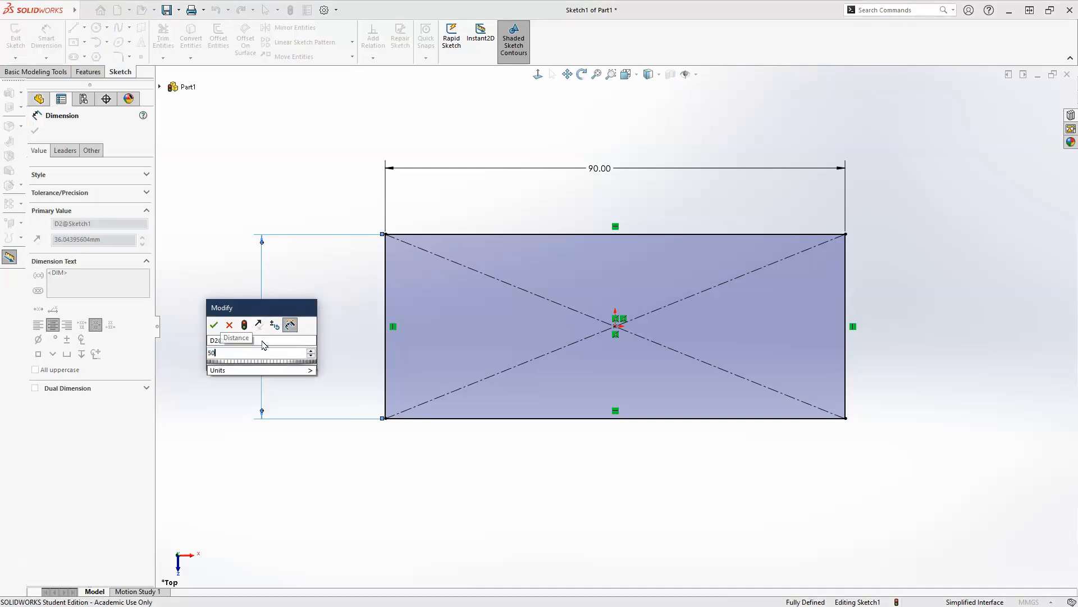
click(337, 349)
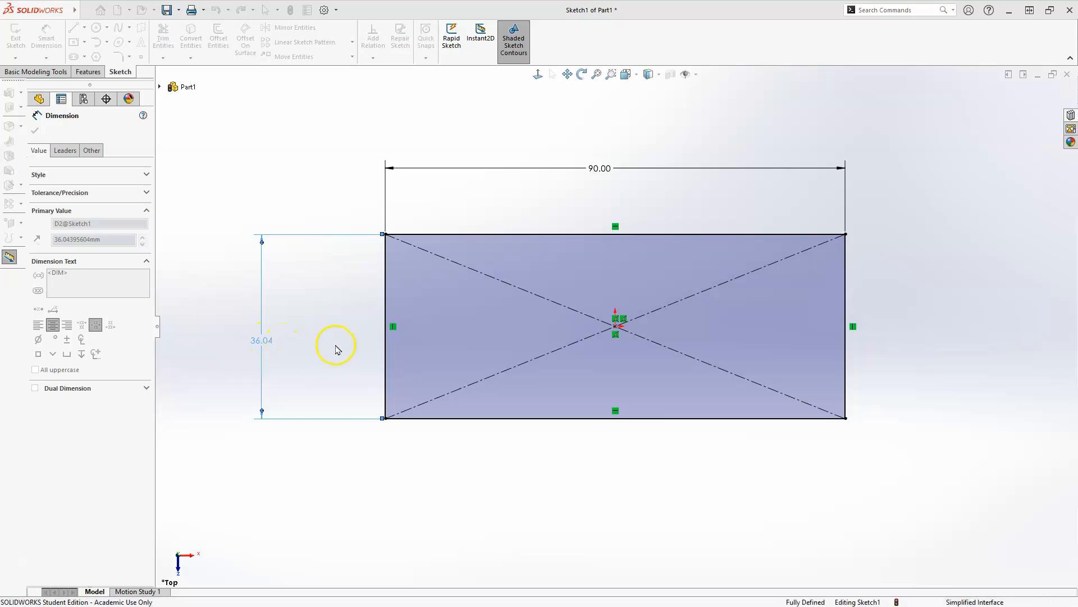
key(Escape)
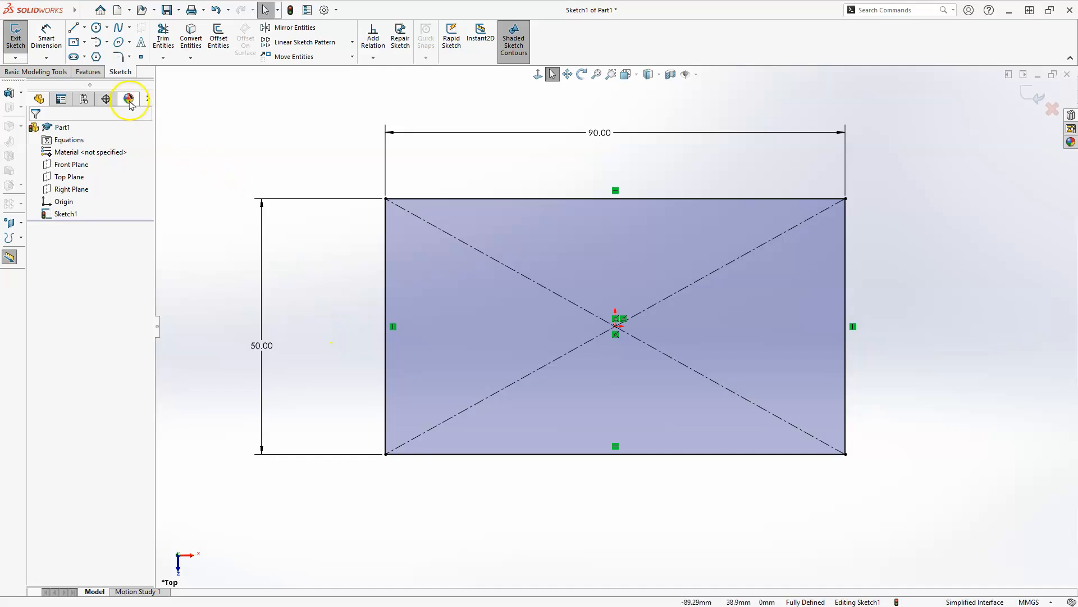
Draw two circles centred on the midpoints of the rectangle's left and right edges, each passing through that edge's upper corner
click(107, 28)
click(104, 43)
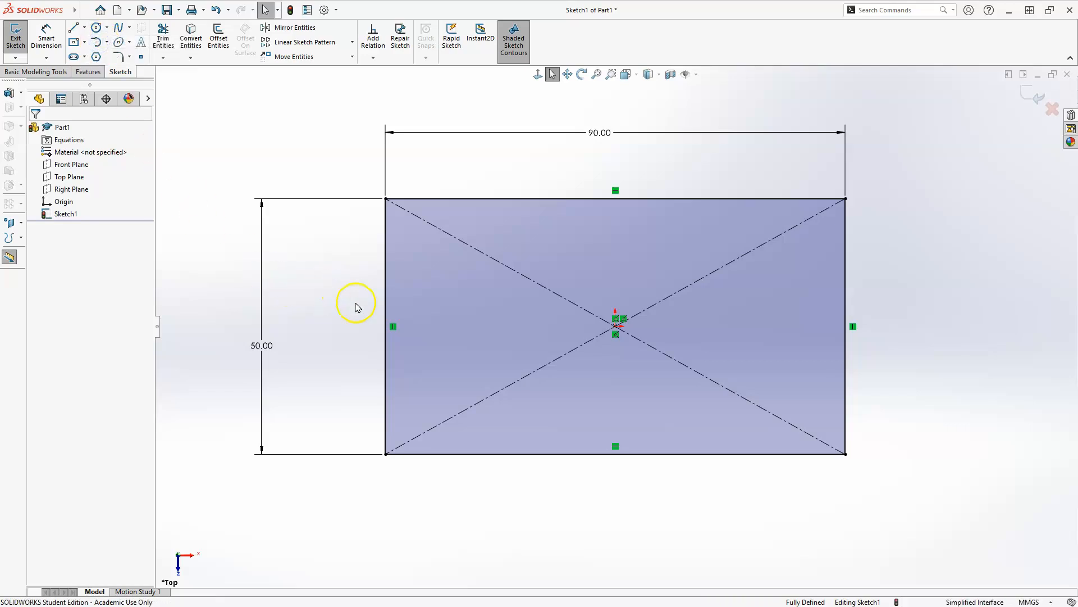
click(385, 327)
click(385, 326)
text(50)
click(387, 197)
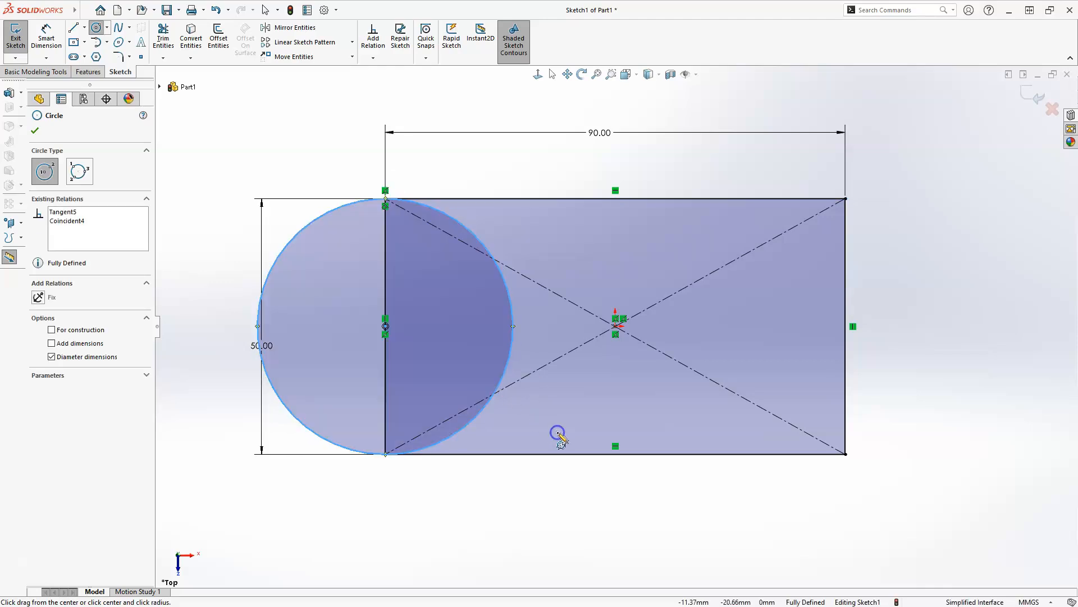
click(846, 326)
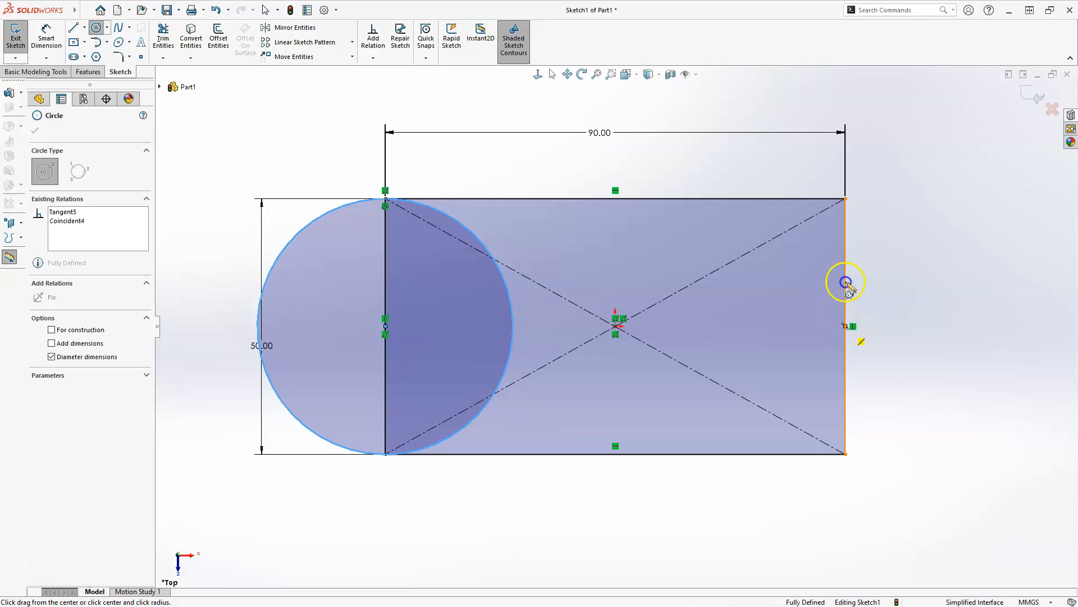
click(846, 199)
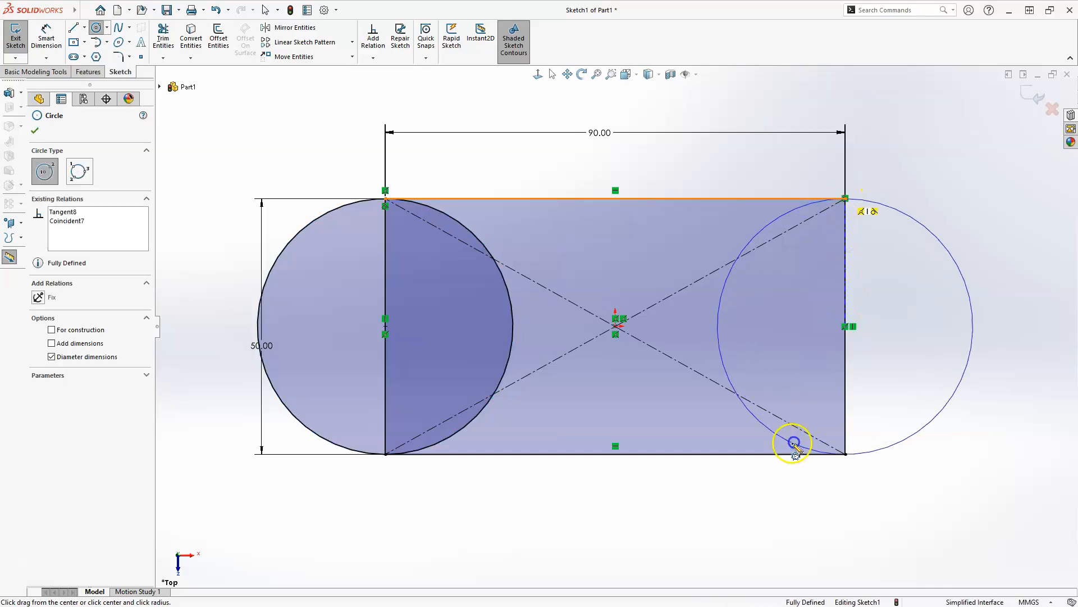
key(Escape)
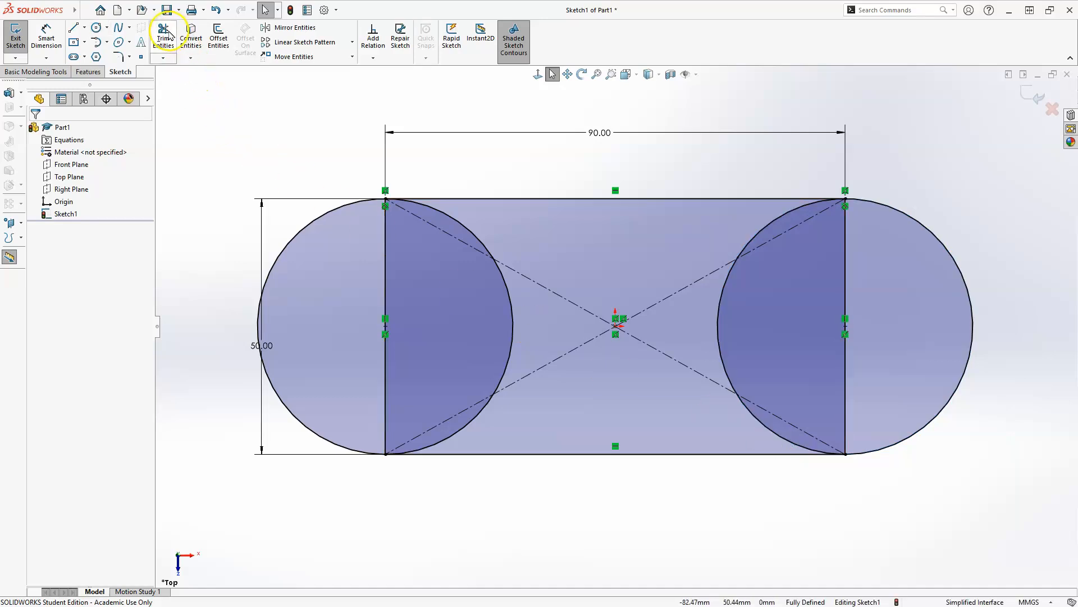
Trim away the circle arcs inside the rectangle, keeping only the outer semicircle at each end
click(509, 304)
click(482, 242)
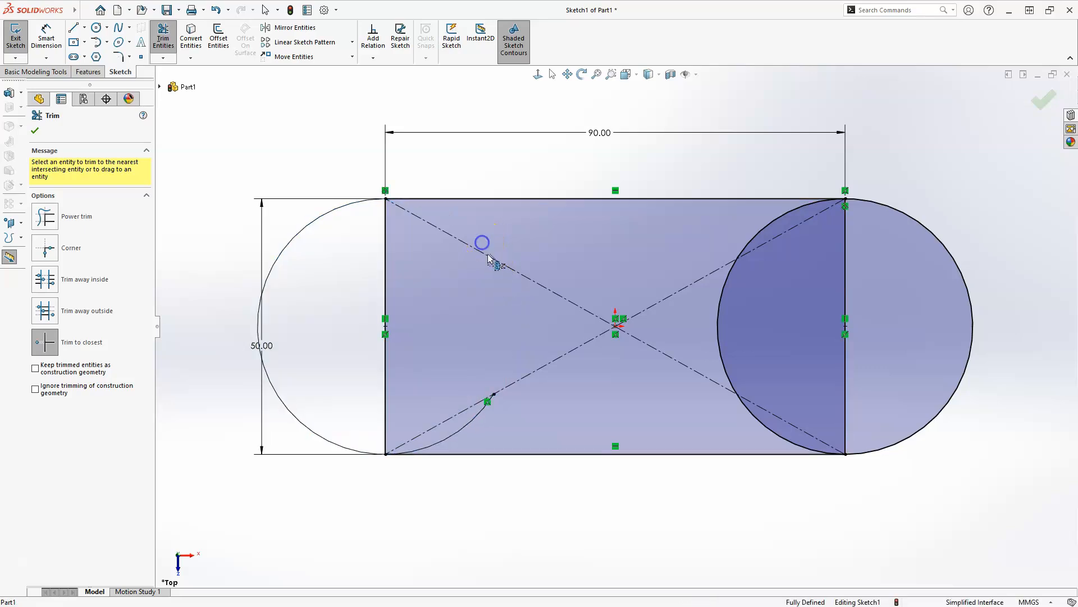
click(494, 418)
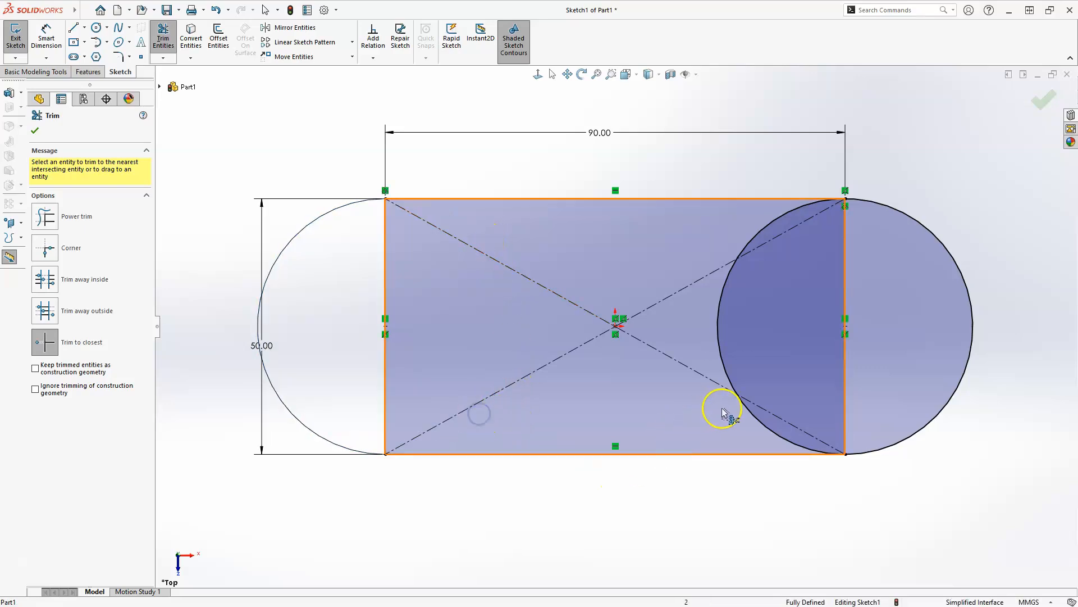
click(758, 420)
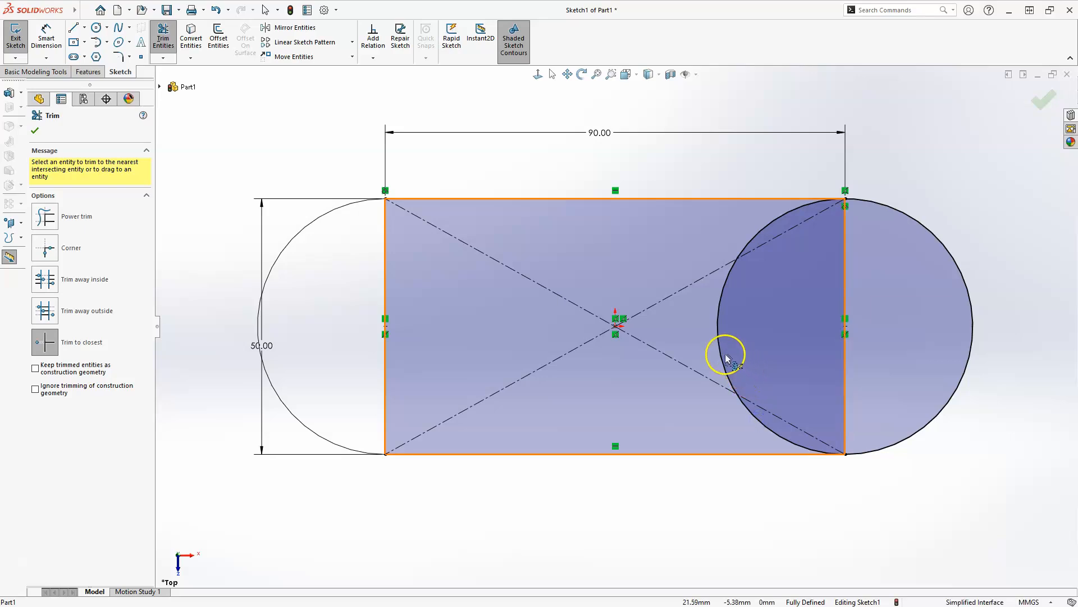
click(723, 358)
click(756, 232)
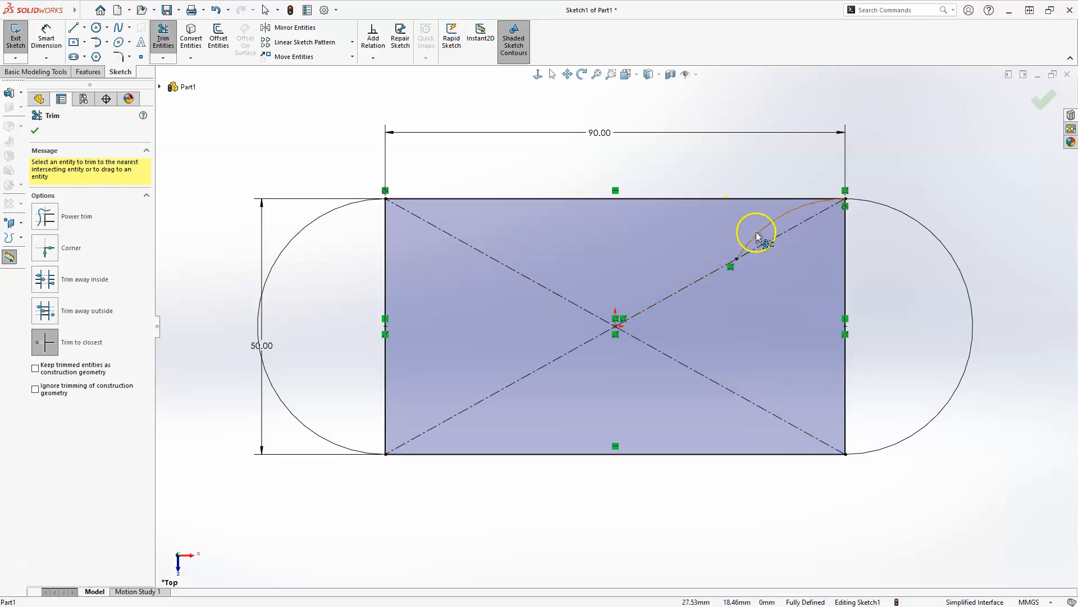
key(Escape)
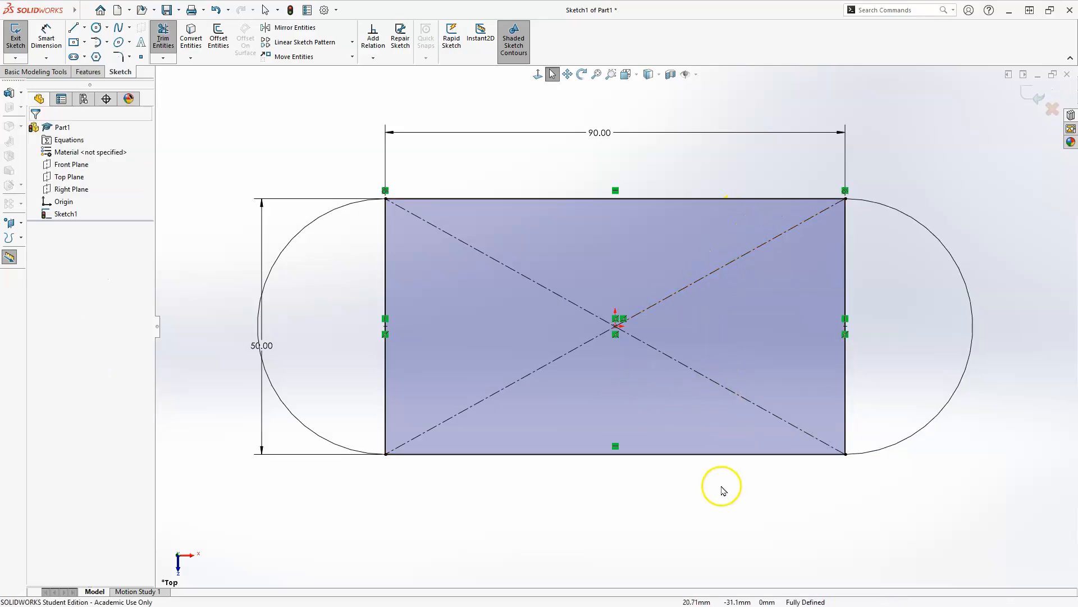
Convert the rectangle's two vertical edges into construction lines, leaving a closed slot-shaped outline
click(845, 406)
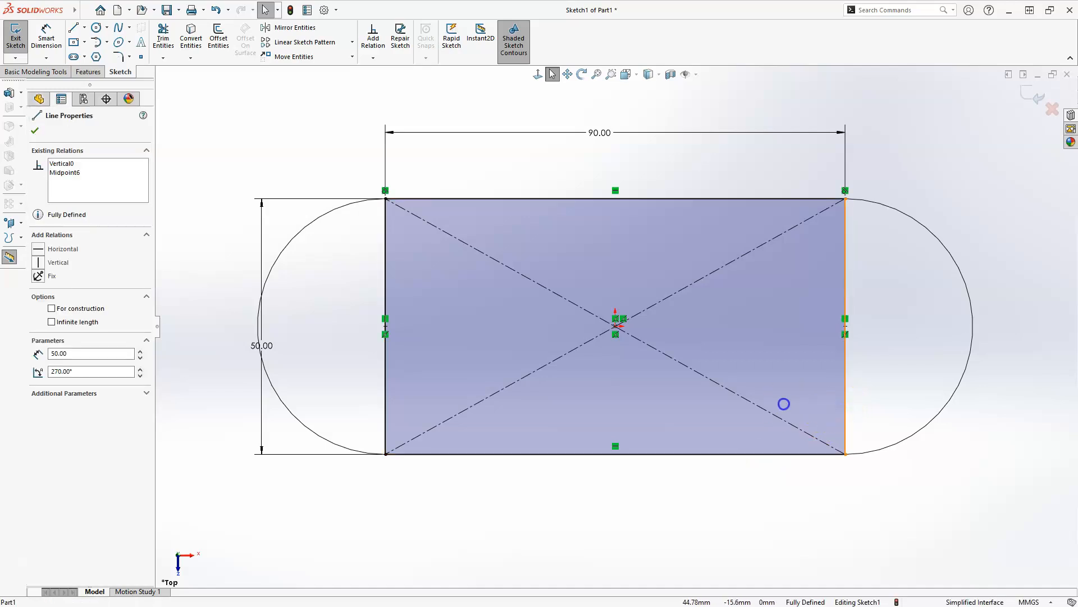
click(385, 390)
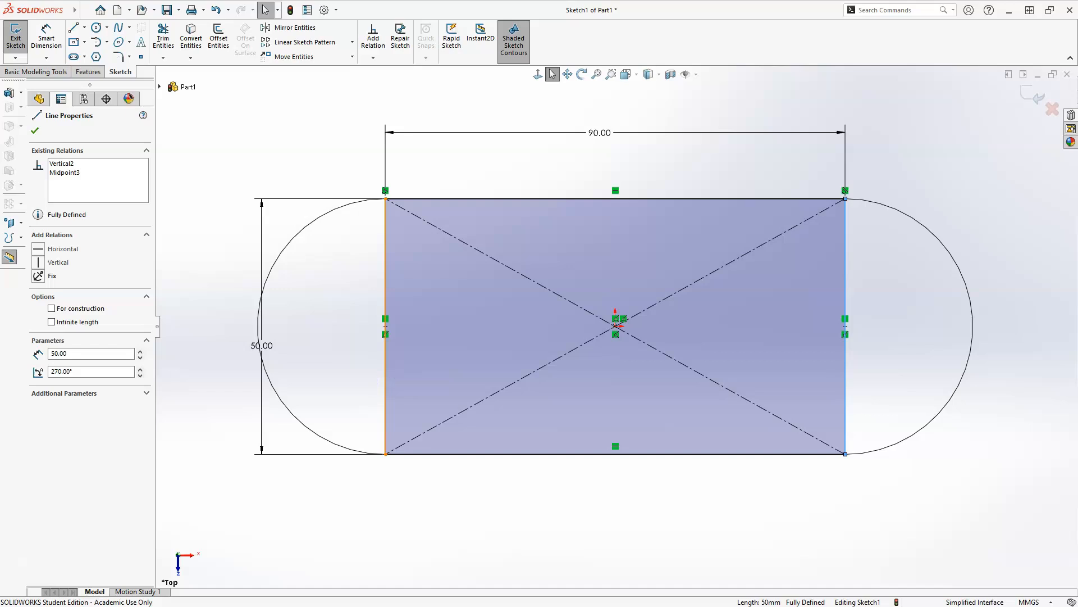
ctrl+click(386, 390)
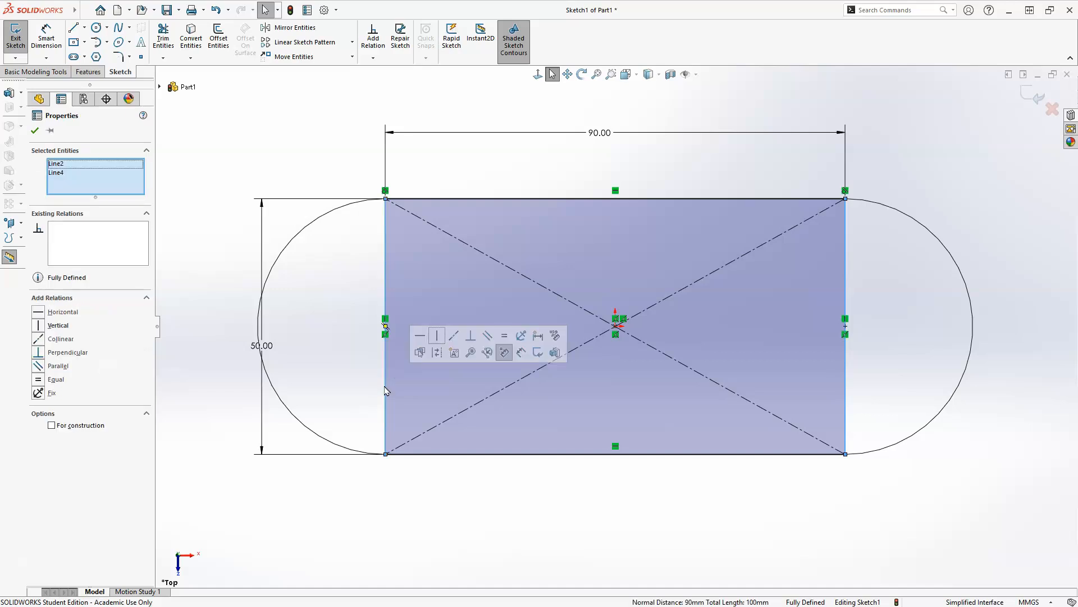
click(438, 352)
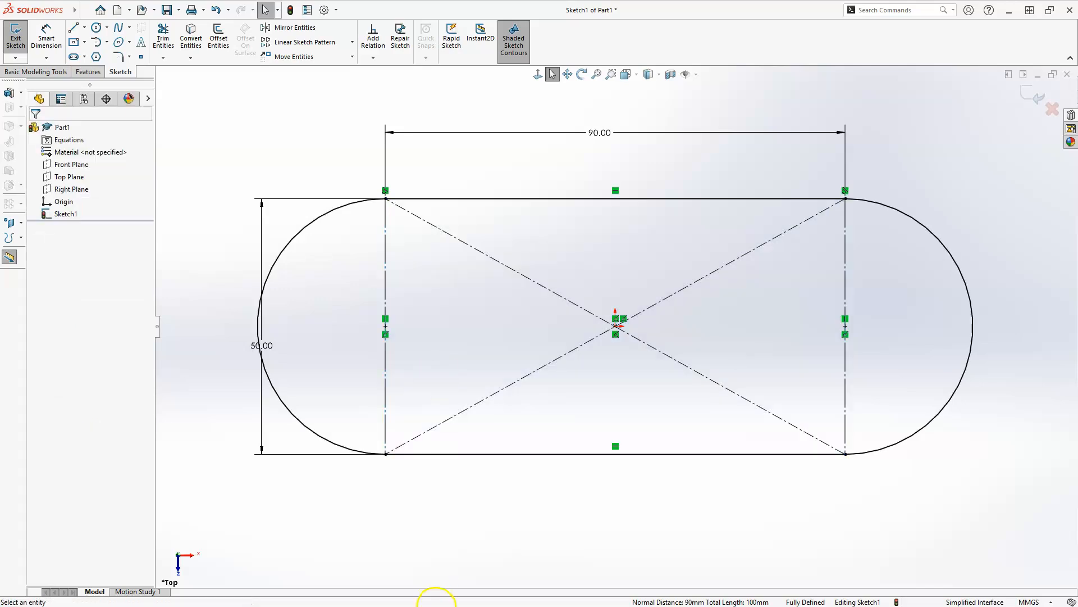
click(429, 529)
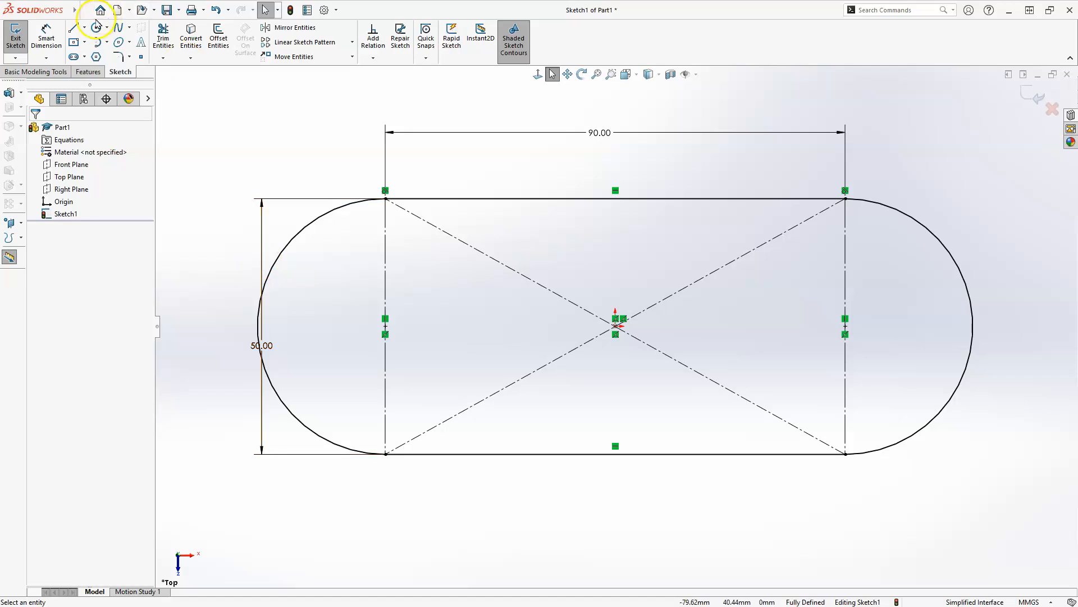
Draw two circles centred on the midpoints of the vertical construction lines, the left one about 18 mm in diameter
click(97, 28)
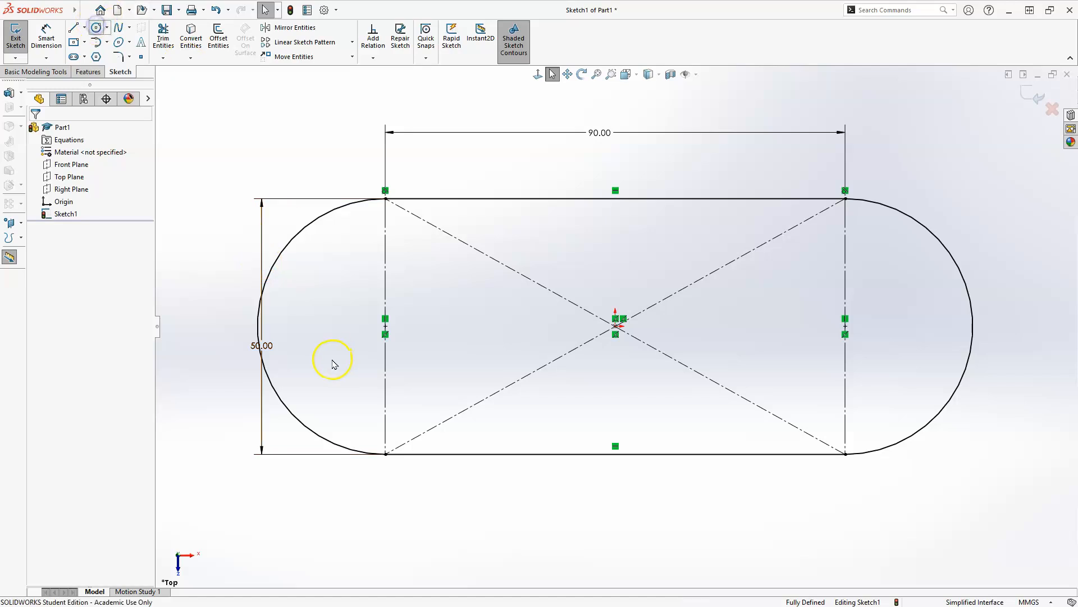
click(385, 326)
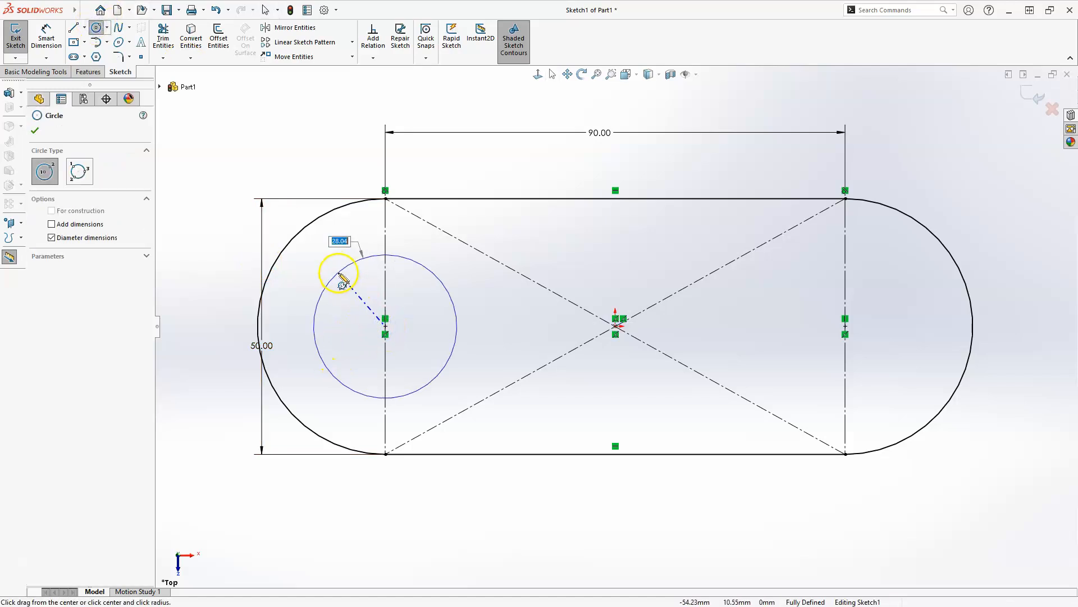
click(351, 295)
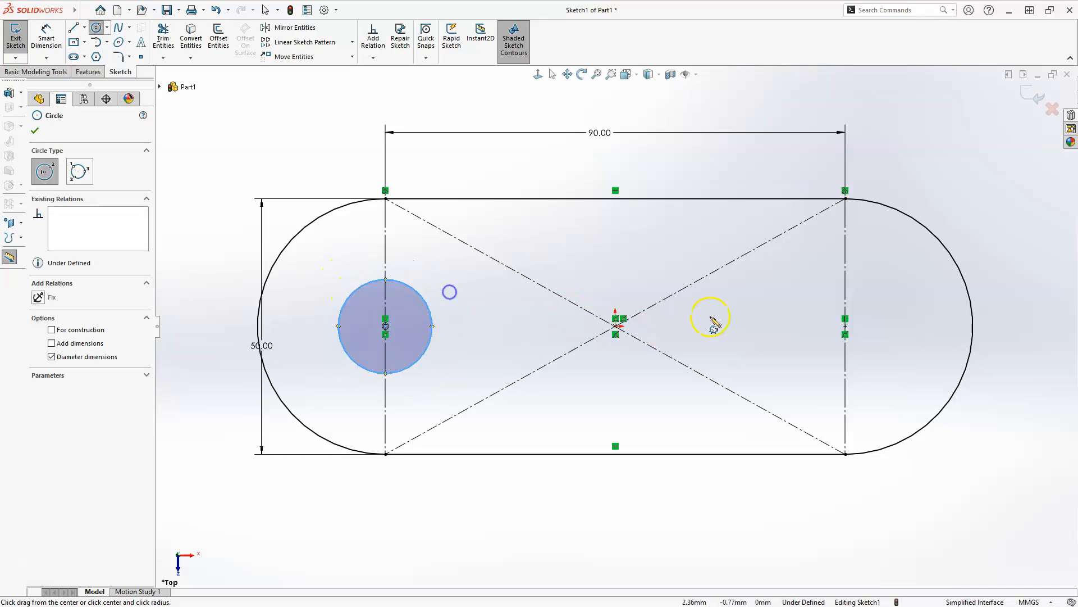
click(845, 326)
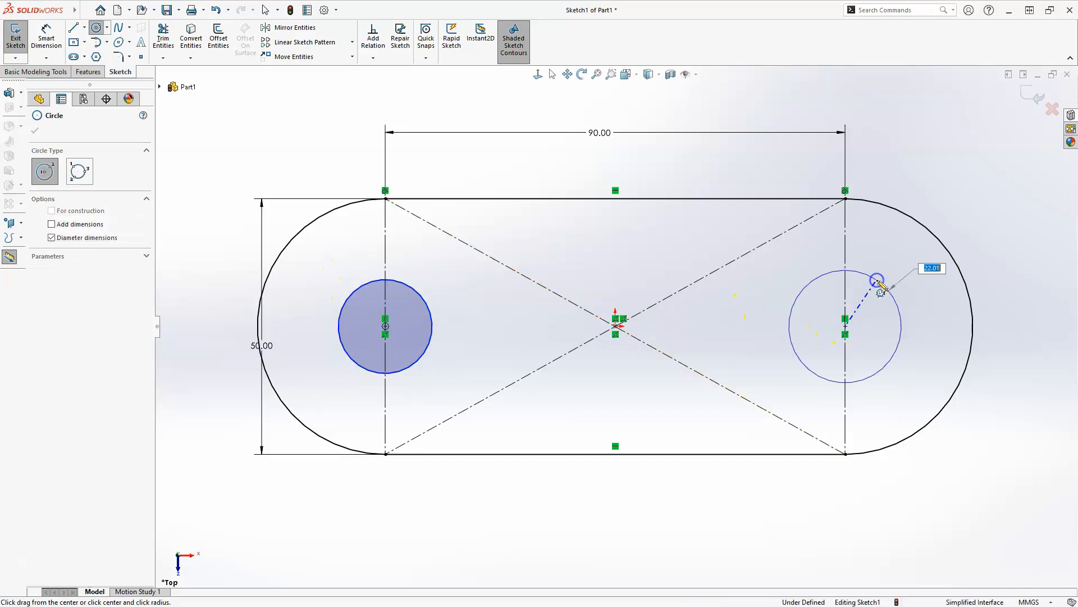
click(874, 281)
key(Escape)
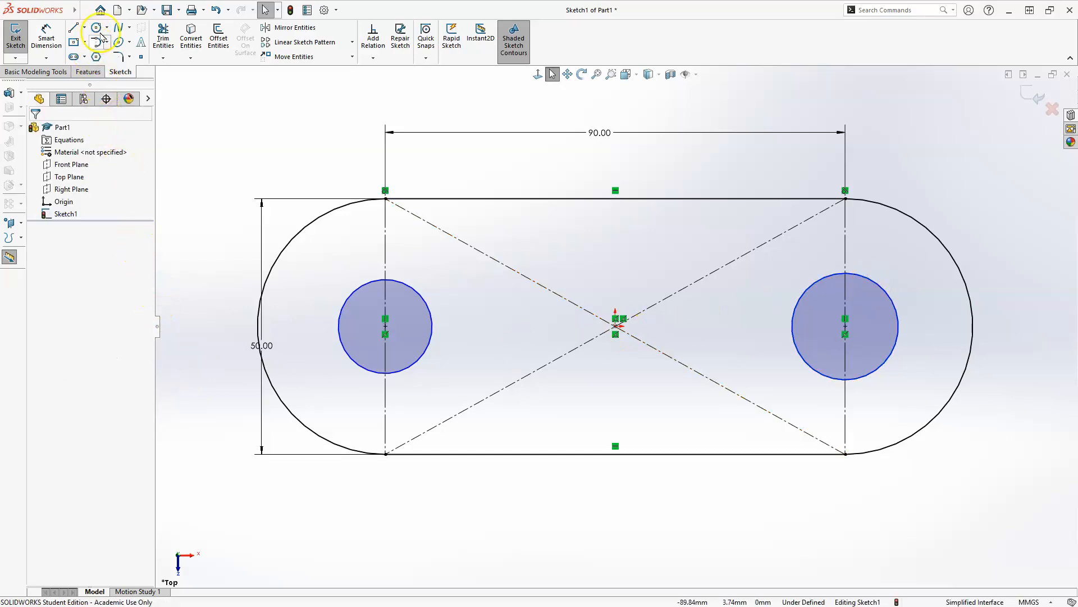
Dimension the left circle's diameter and set it to 25 mm
click(46, 35)
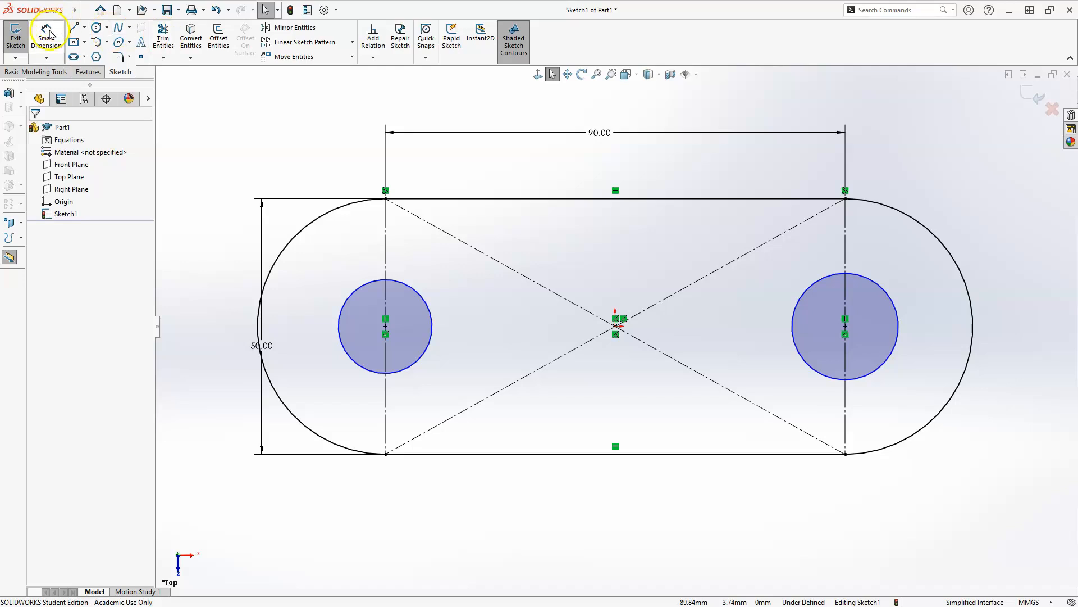
click(429, 309)
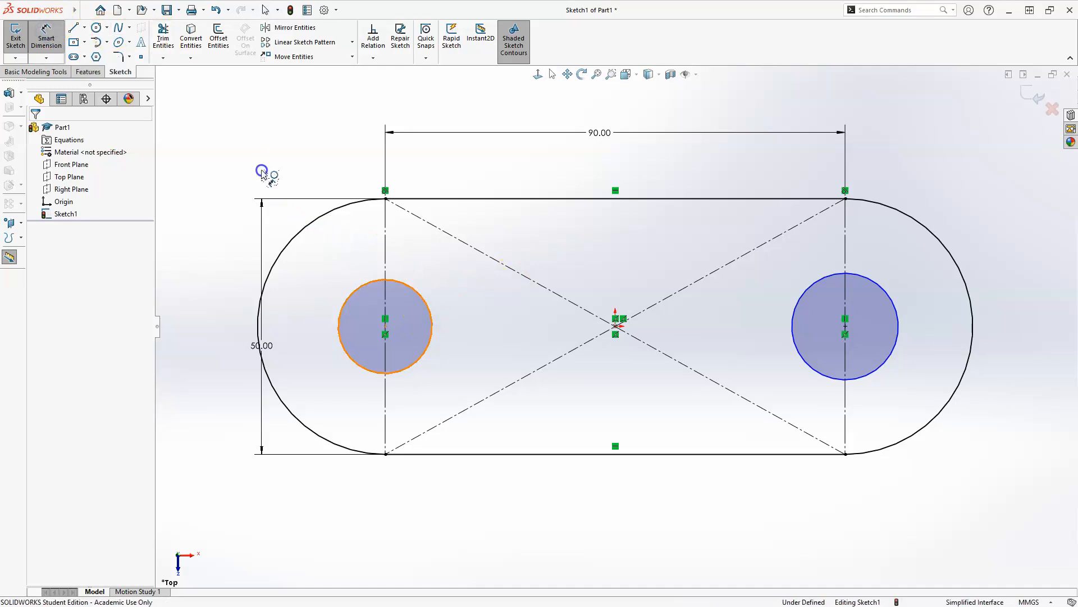
click(287, 180)
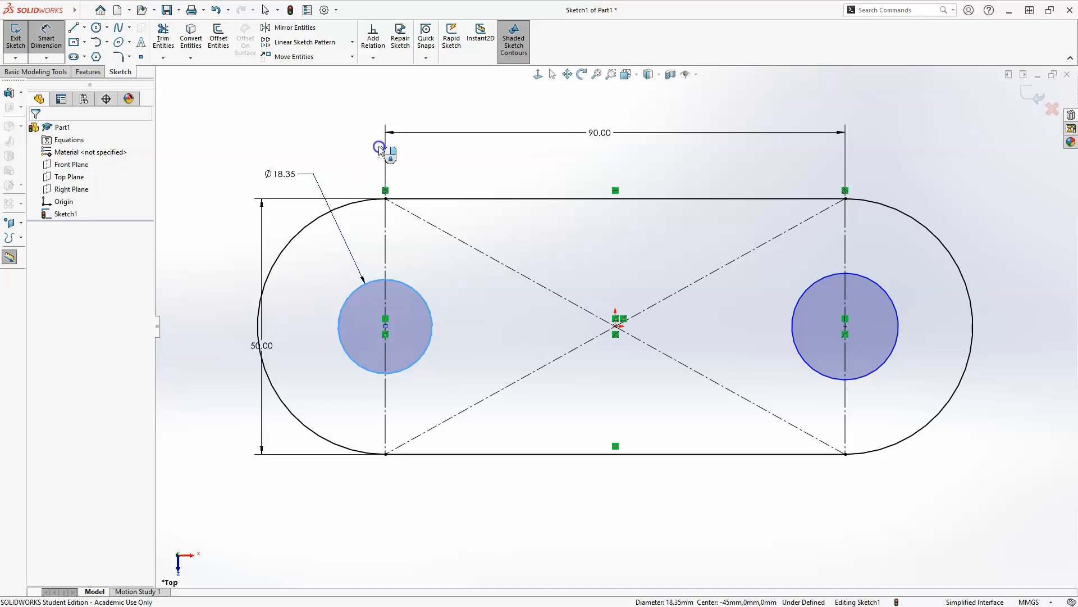
text(25)
key(Return)
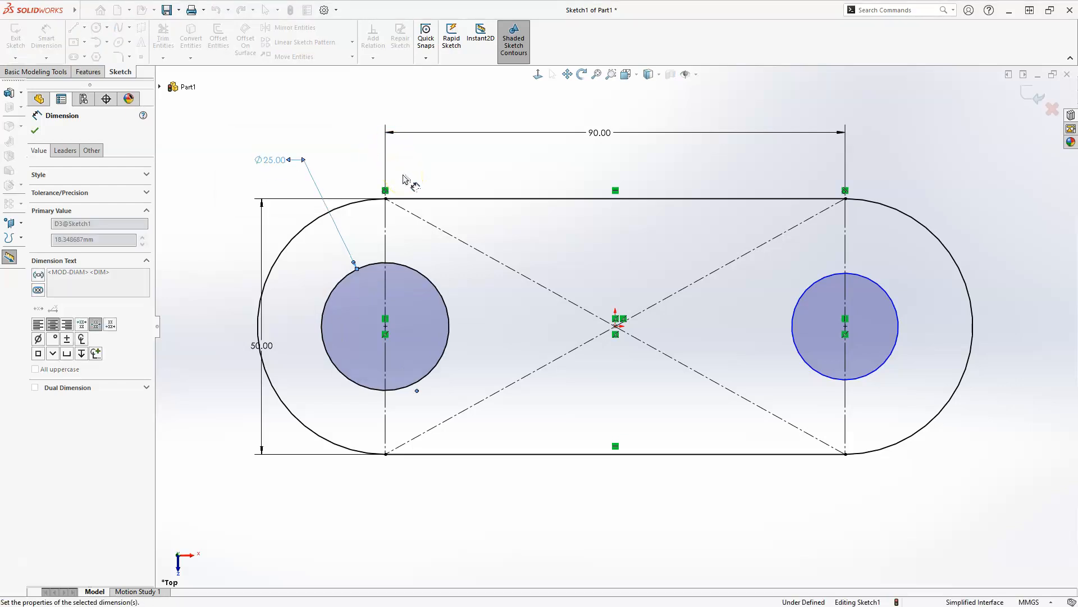
key(Escape)
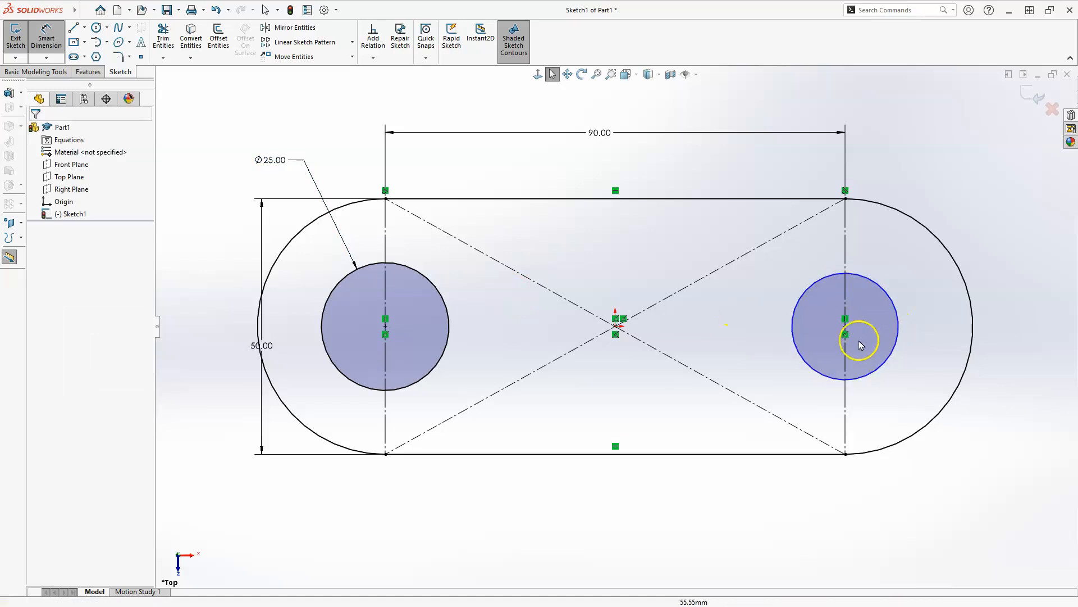
Add an Equal relation between the left and right circles
click(449, 355)
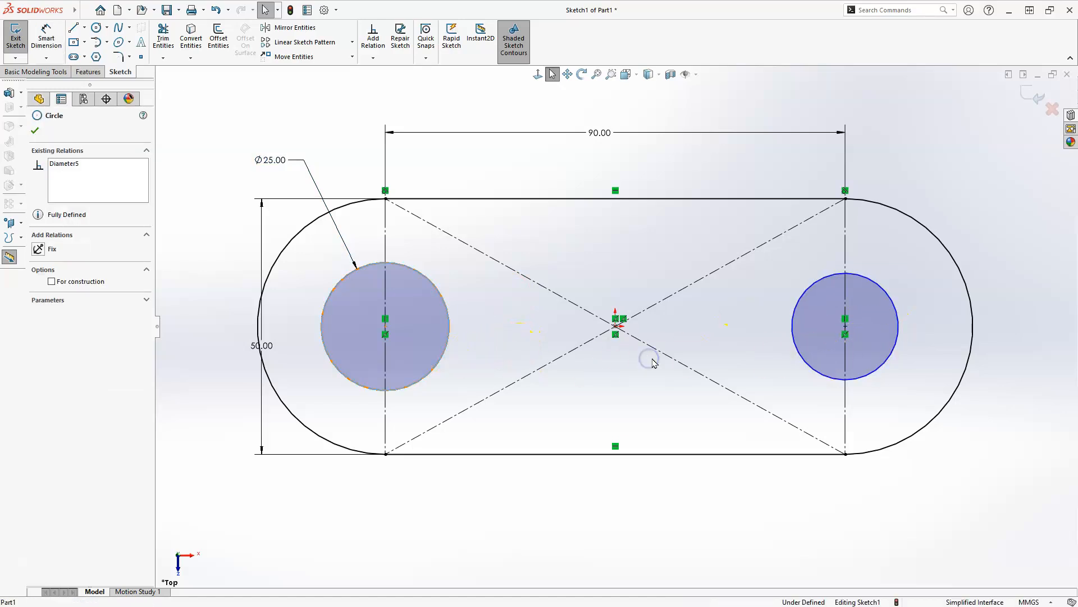
click(799, 354)
ctrl+click(798, 354)
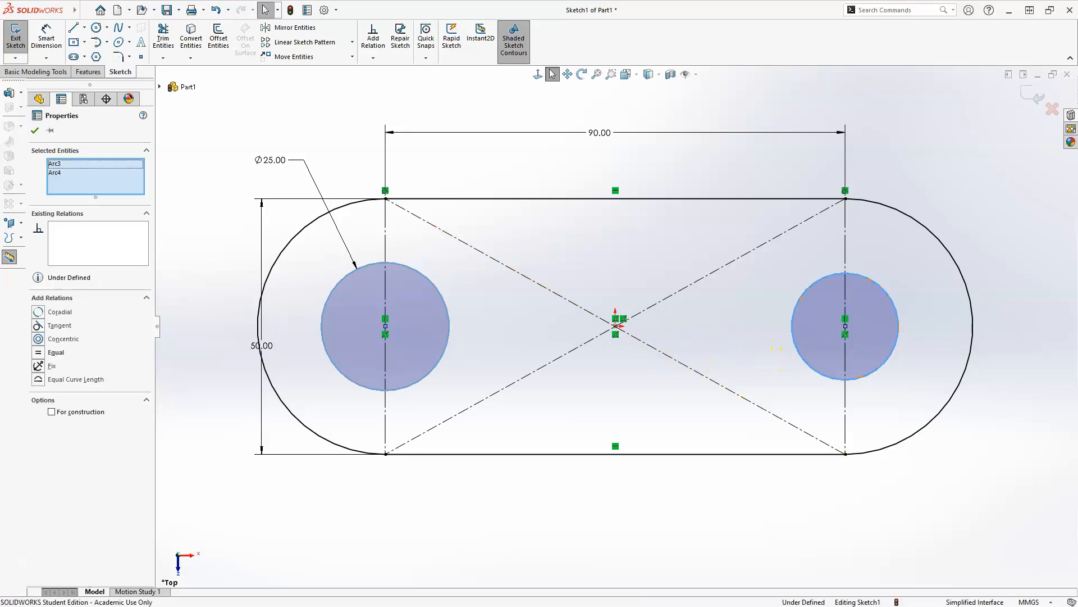
click(38, 352)
click(614, 549)
key(f)
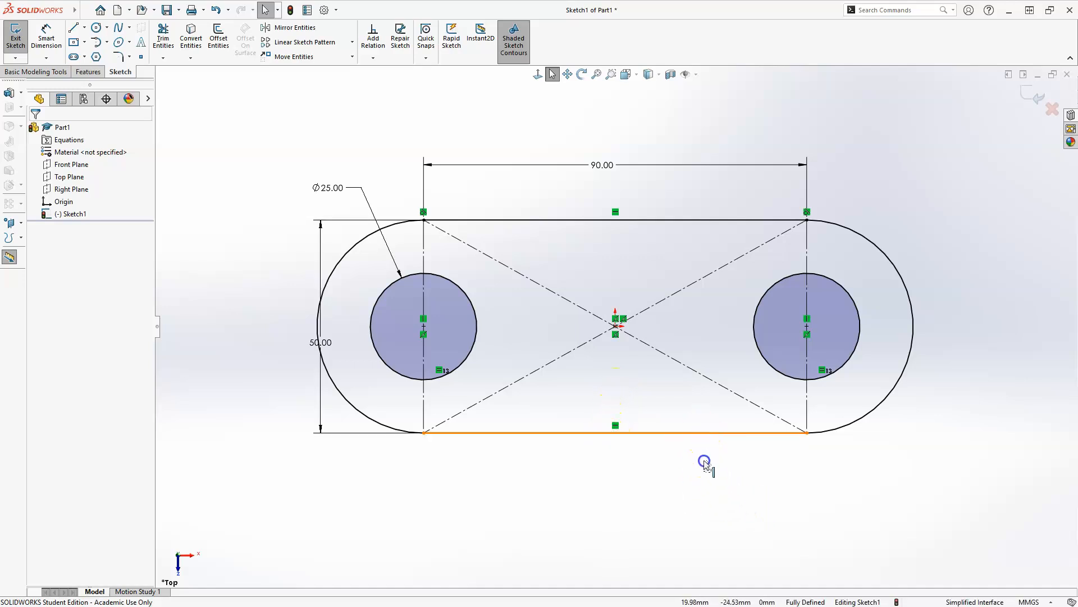
Finish the sketch and extrude the slot profile with its two holes 10 mm using the Mid Plane end condition
click(800, 433)
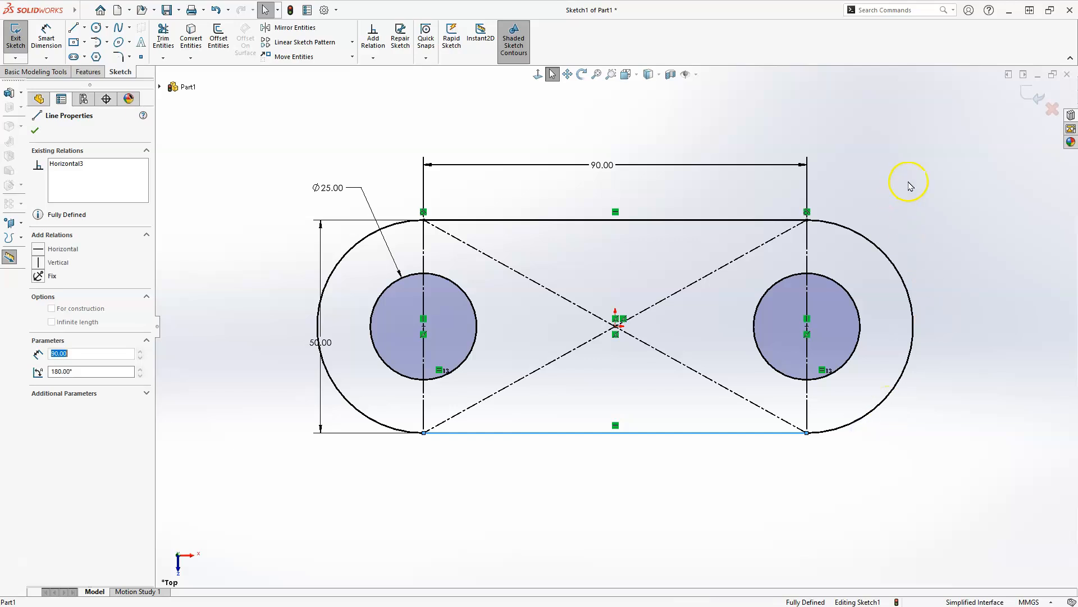
click(898, 248)
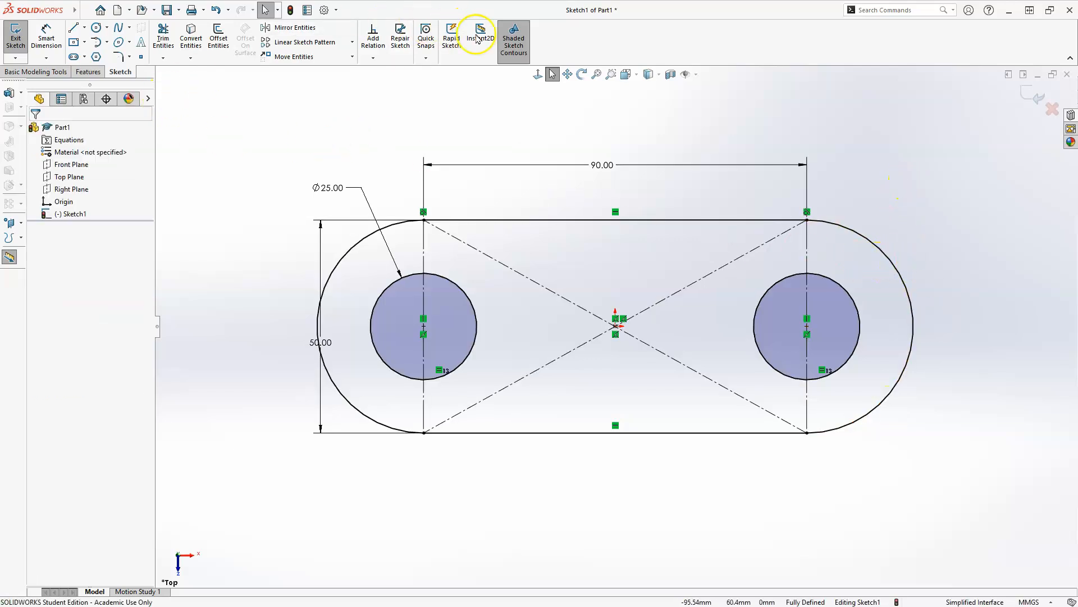
click(1033, 96)
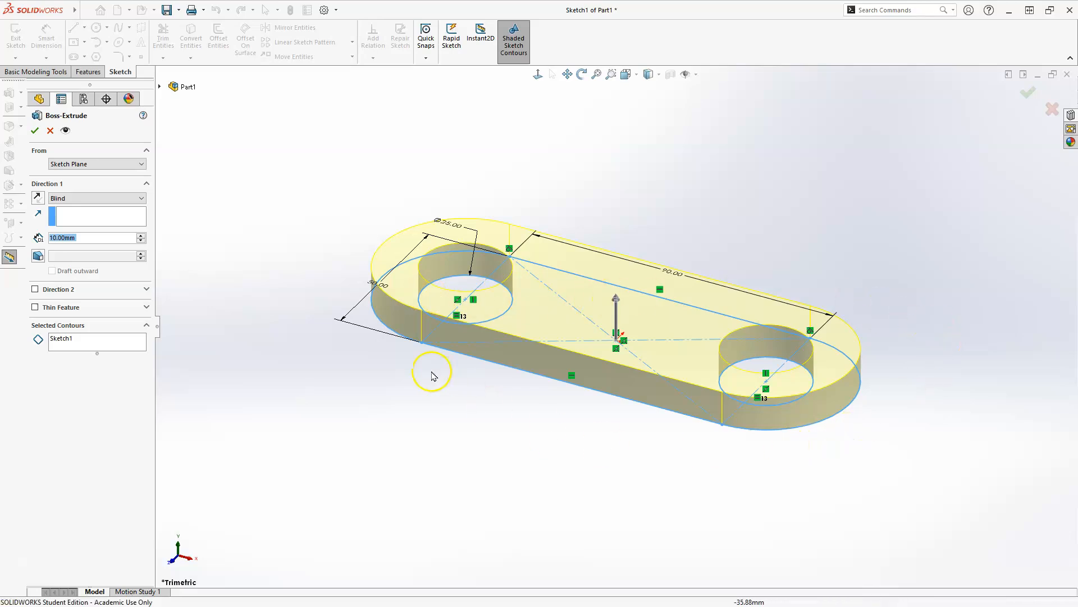
click(71, 199)
click(71, 246)
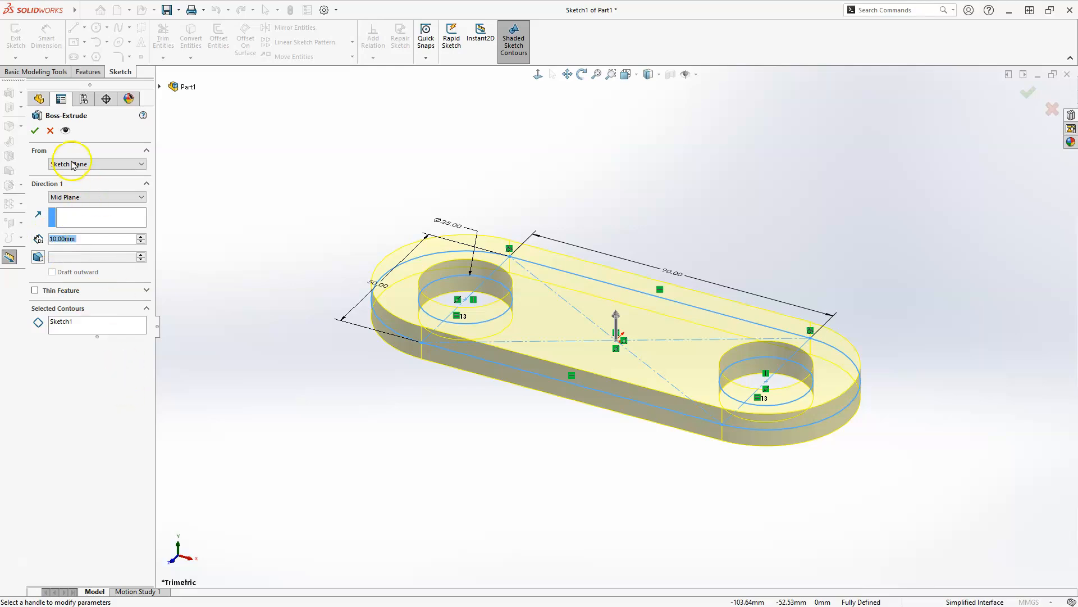
click(34, 130)
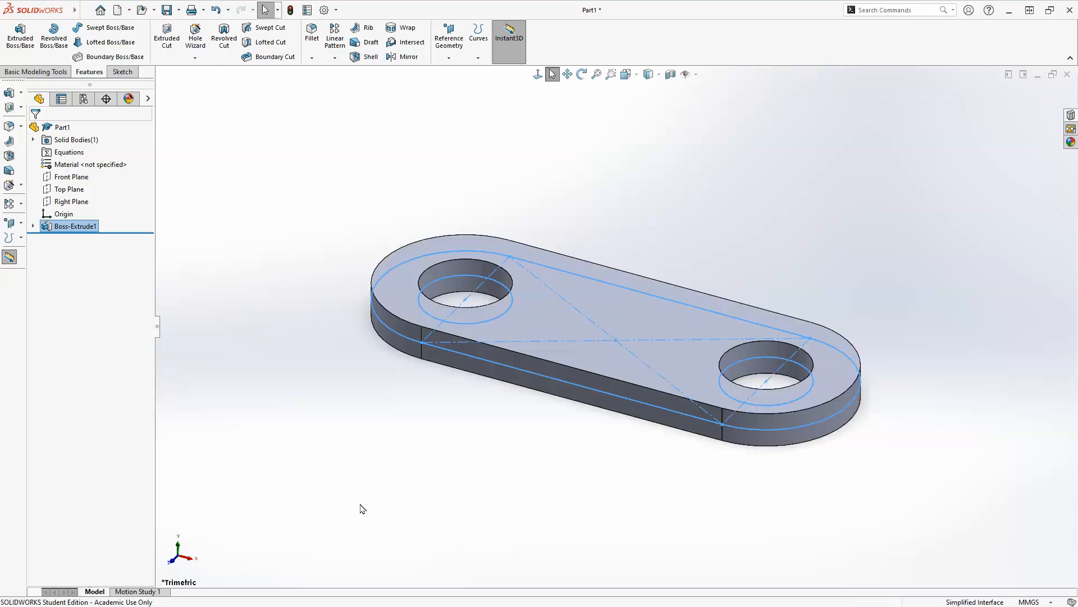
click(362, 509)
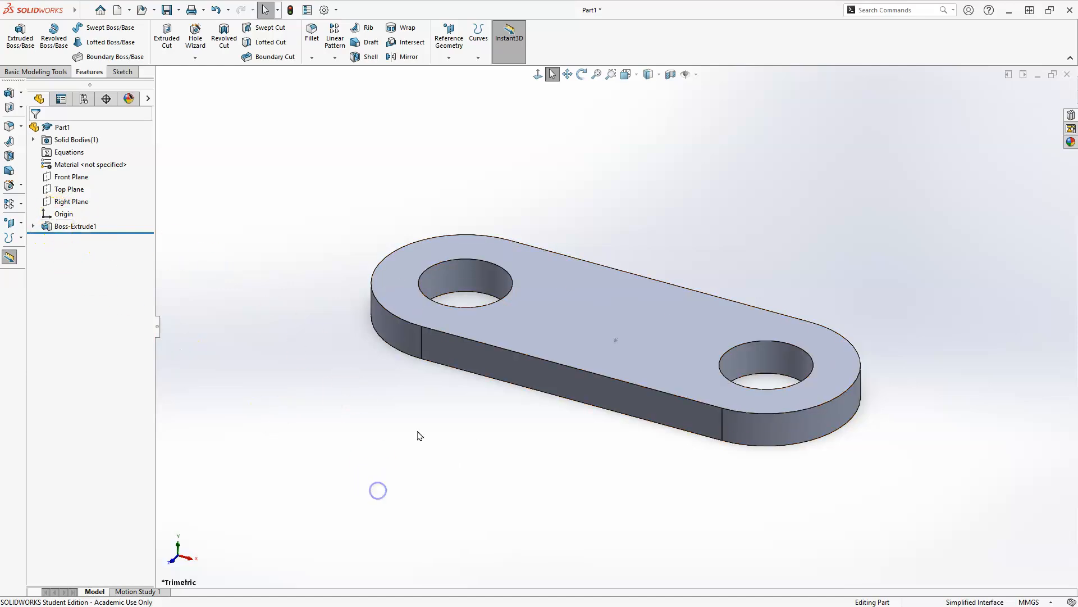
click(335, 58)
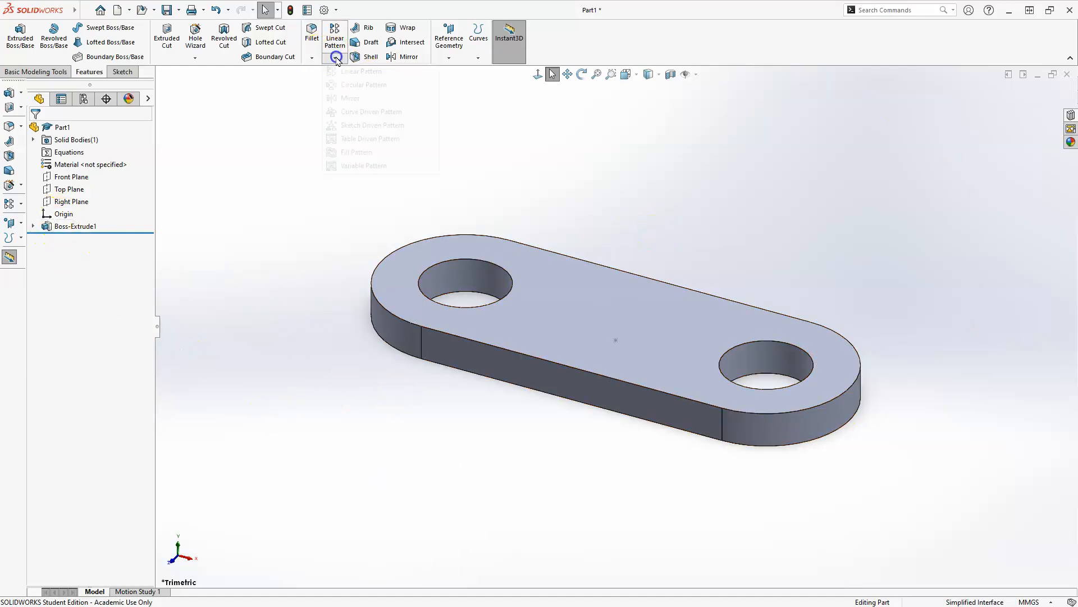
click(358, 86)
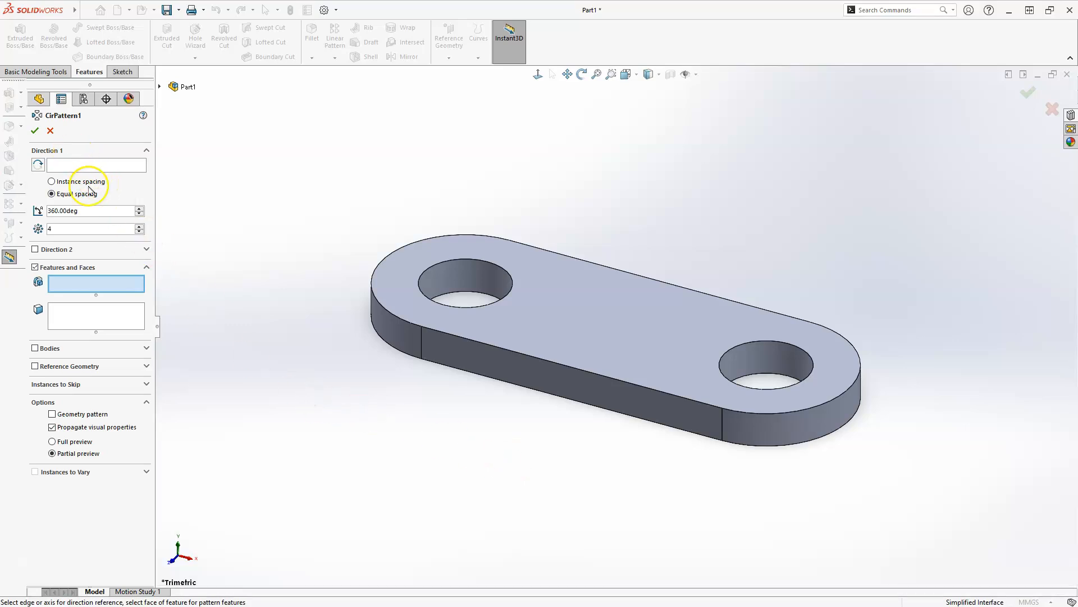
click(160, 86)
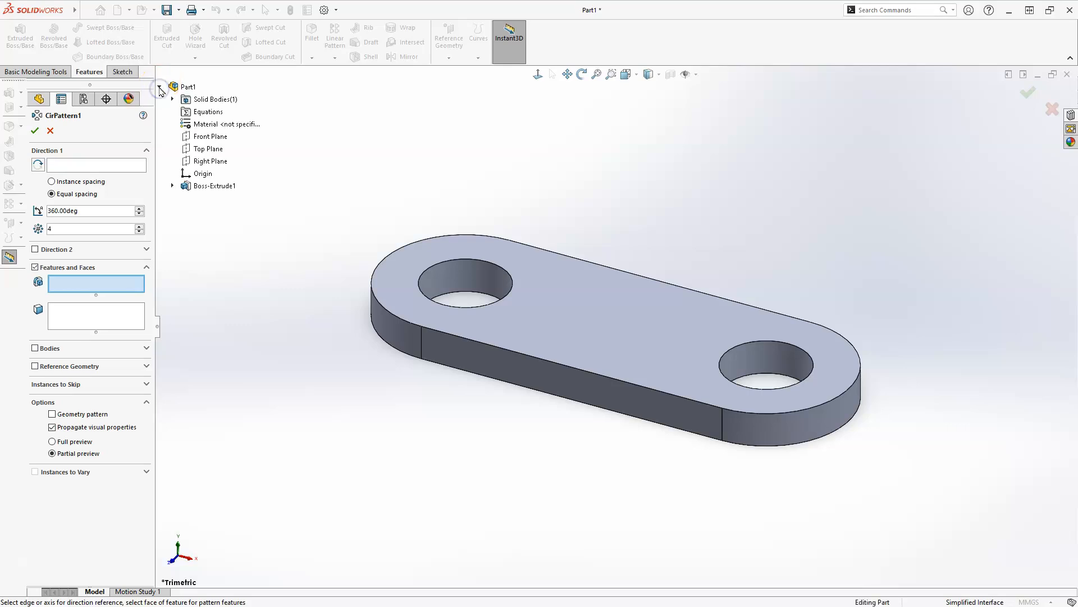
click(204, 186)
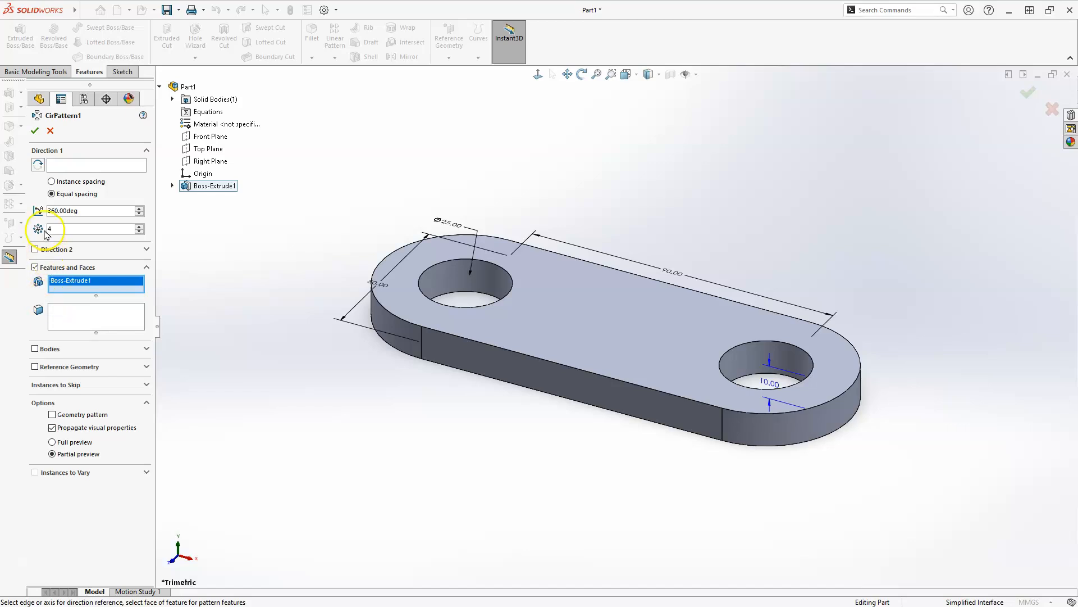
click(66, 166)
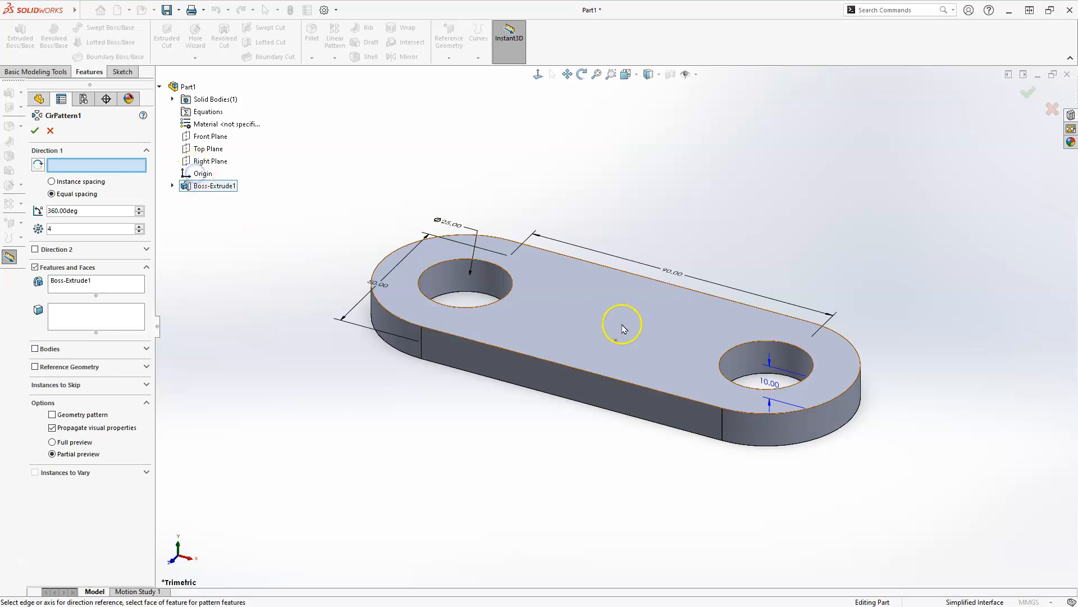
click(616, 342)
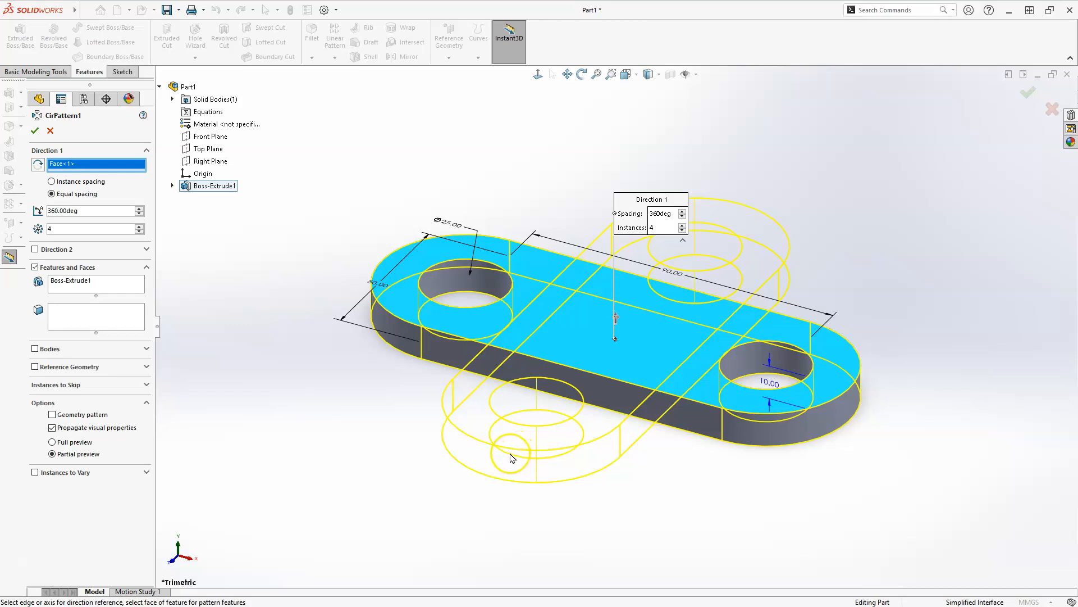
key(Escape)
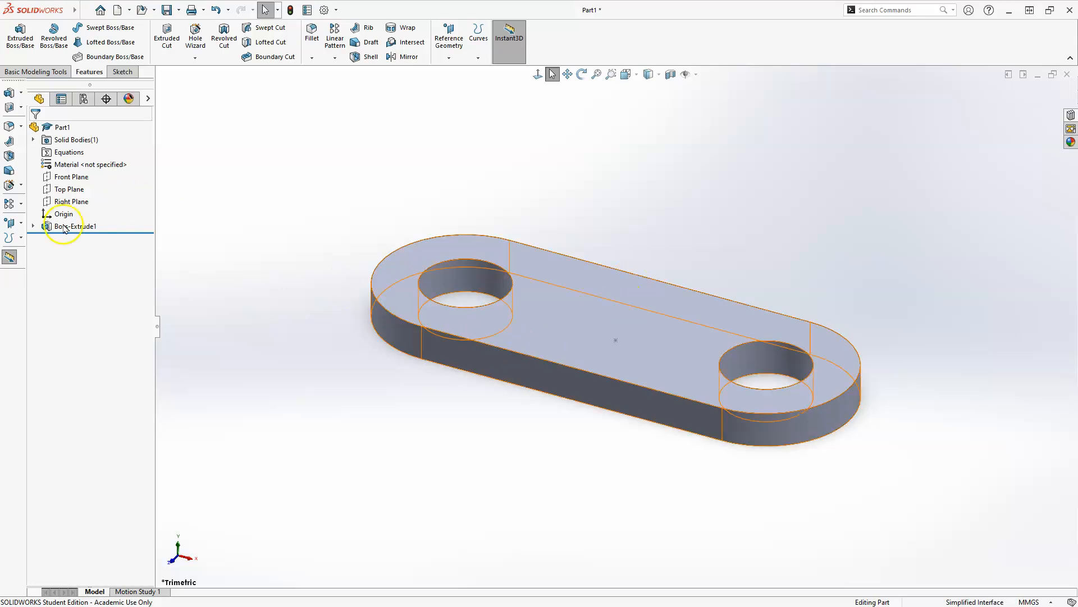
Reopen the extrusion's sketch for editing and draw a vertical midpoint line centred on the origin, spanning the upper and lower edges
click(32, 225)
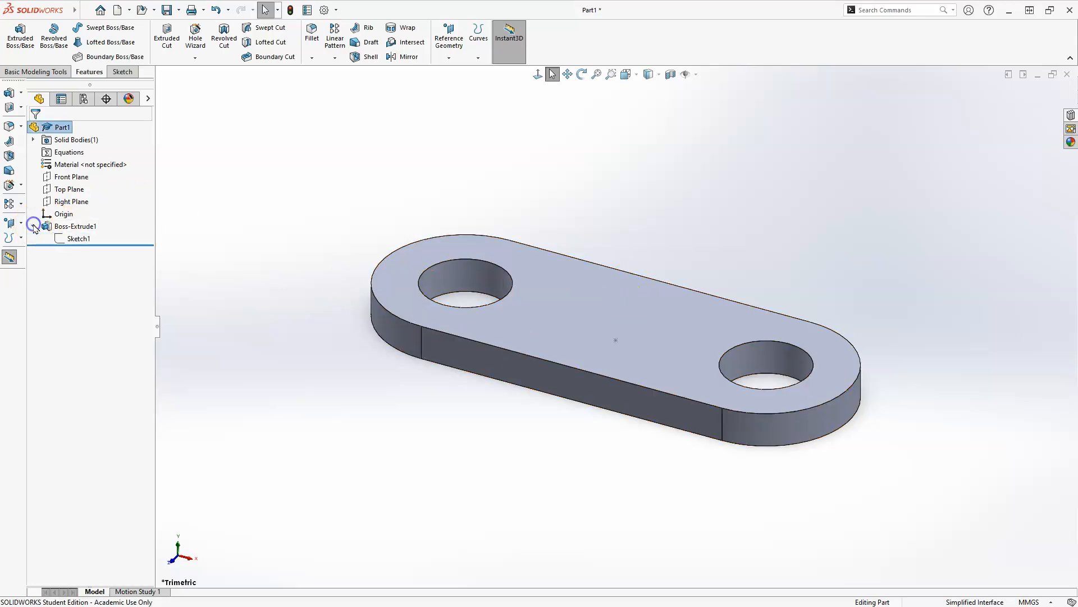
click(69, 242)
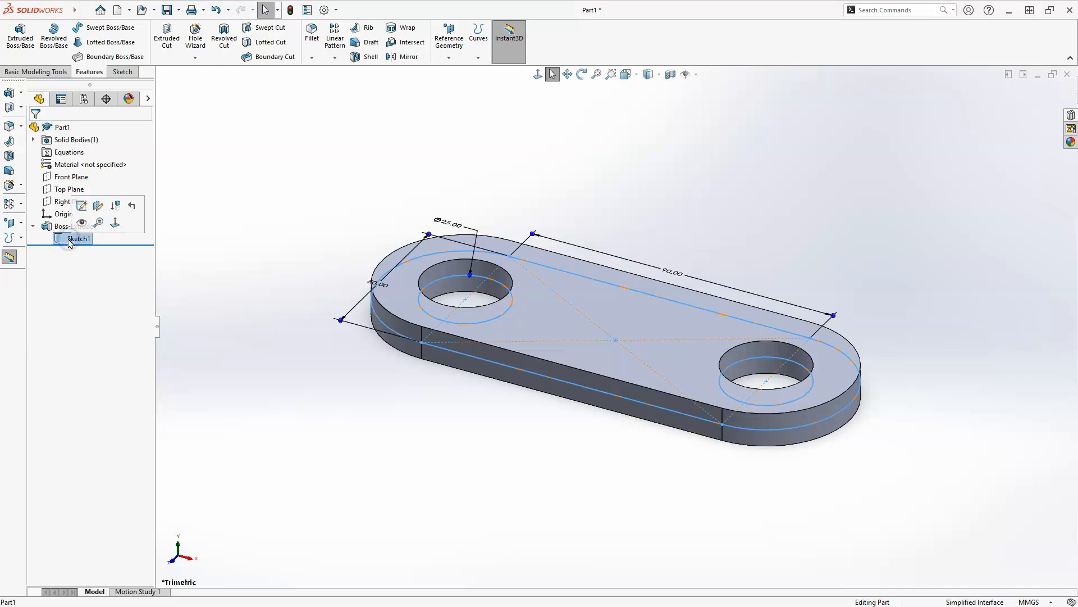
click(82, 205)
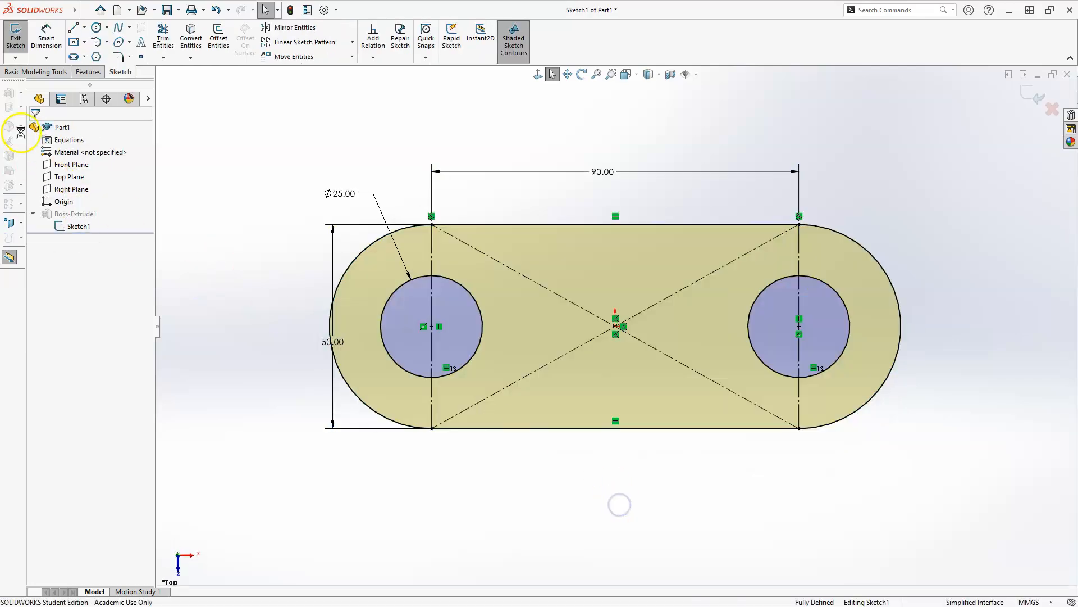
click(84, 29)
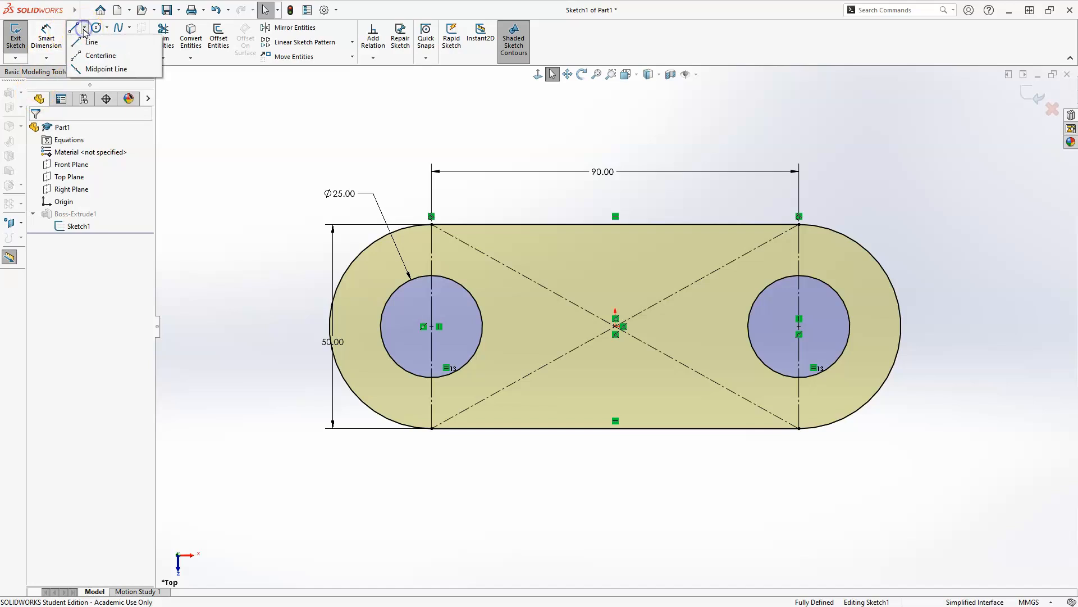
click(101, 70)
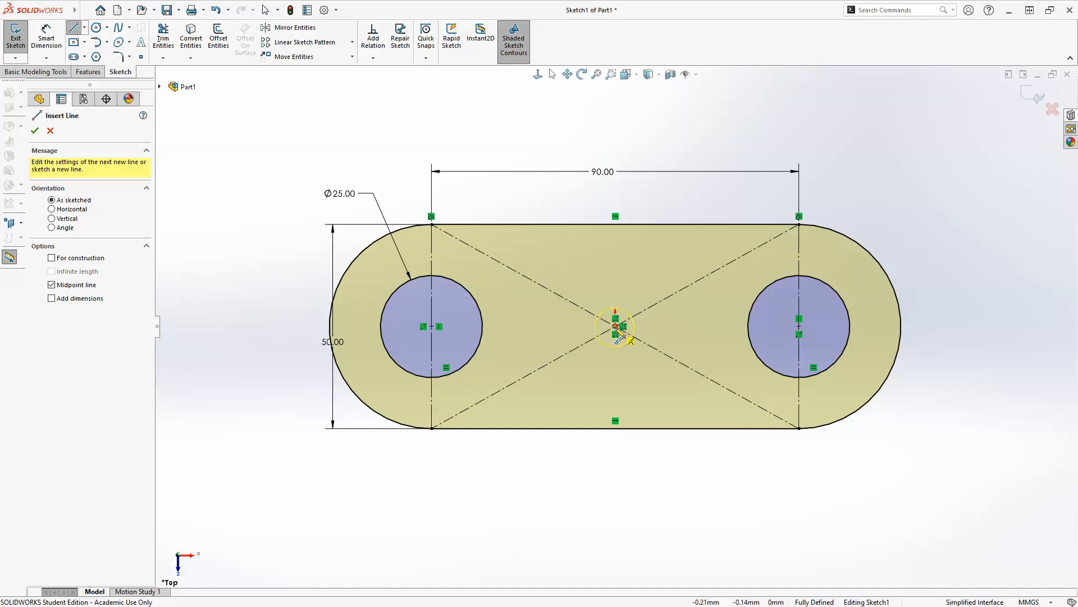
drag(615, 326, 616, 225)
click(616, 225)
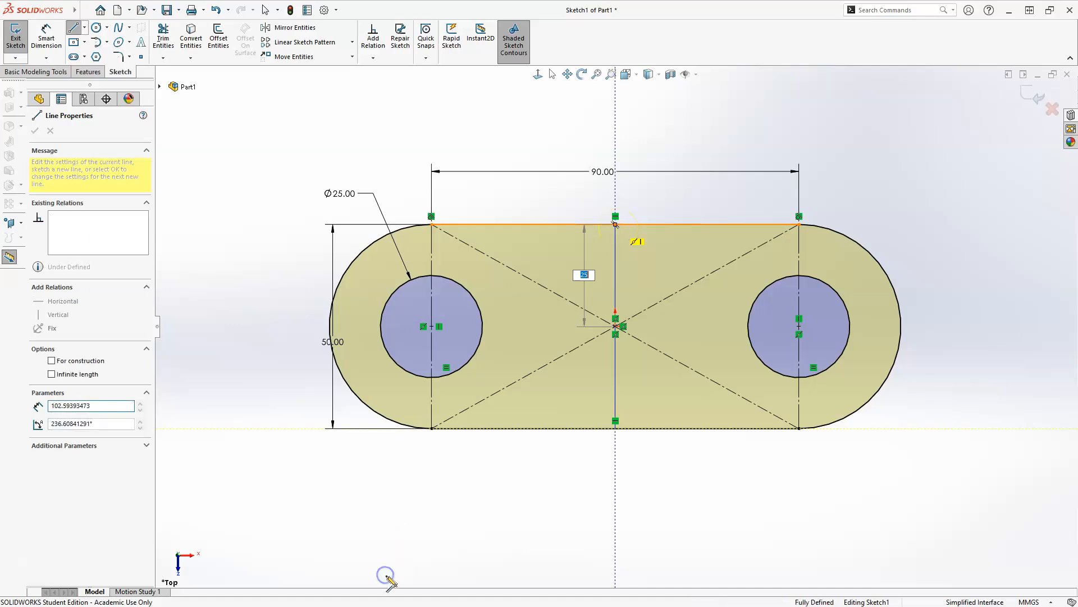
key(Escape)
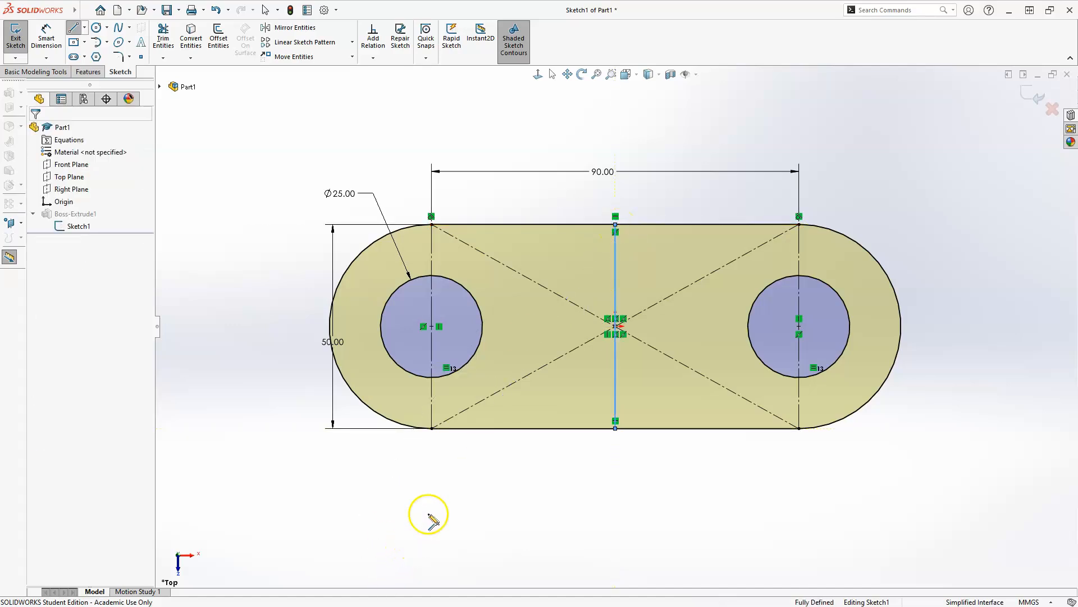
Convert the vertical line through the origin into a construction line
click(617, 264)
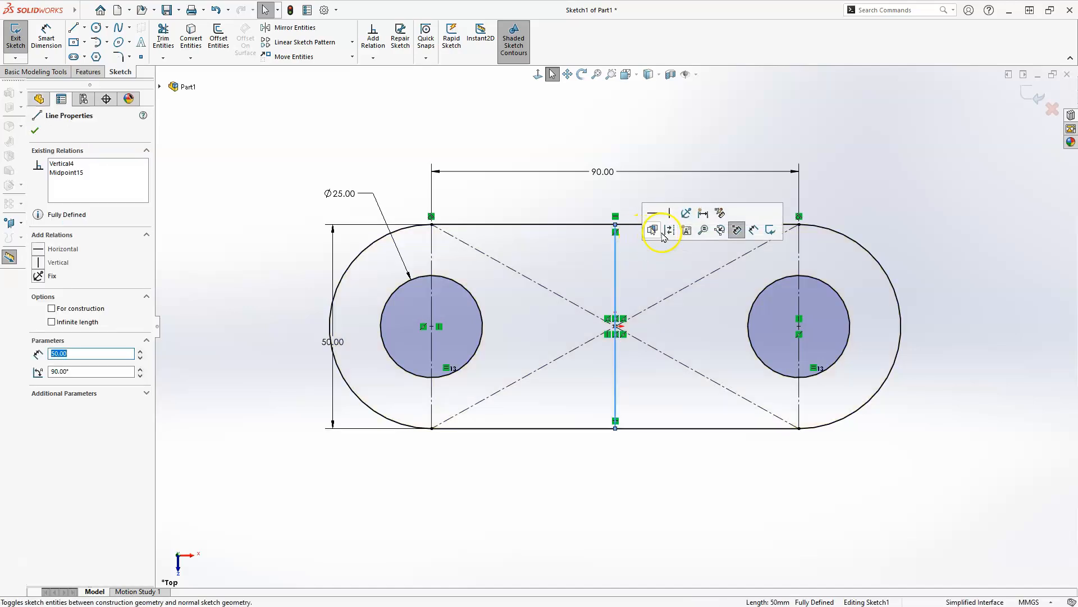
click(666, 233)
click(624, 152)
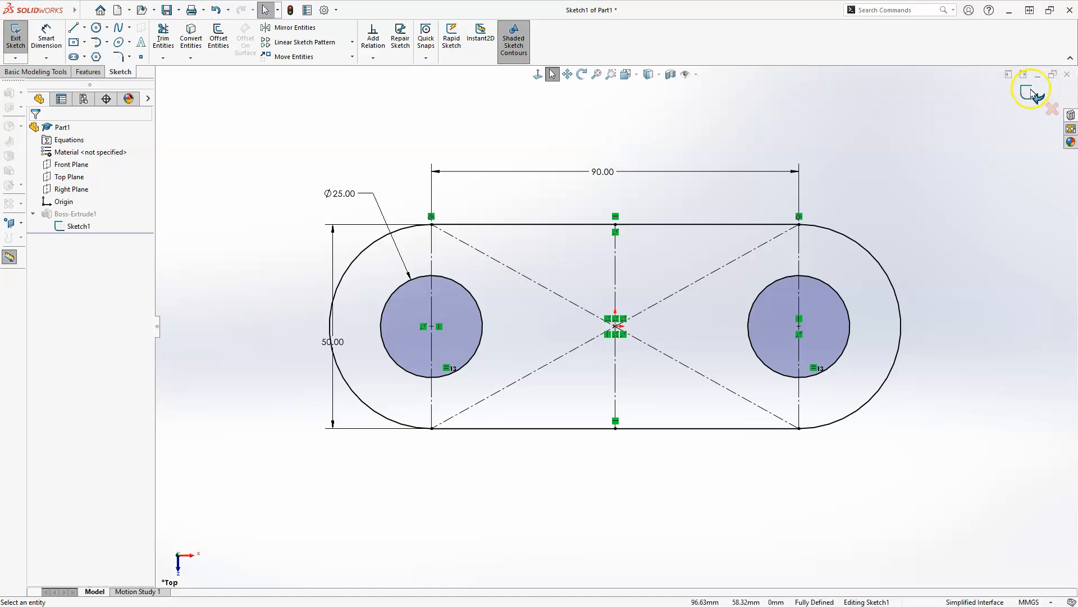
Exit the sketch and make the extrusion's Sketch1 visible on the plate
double_click(484, 448)
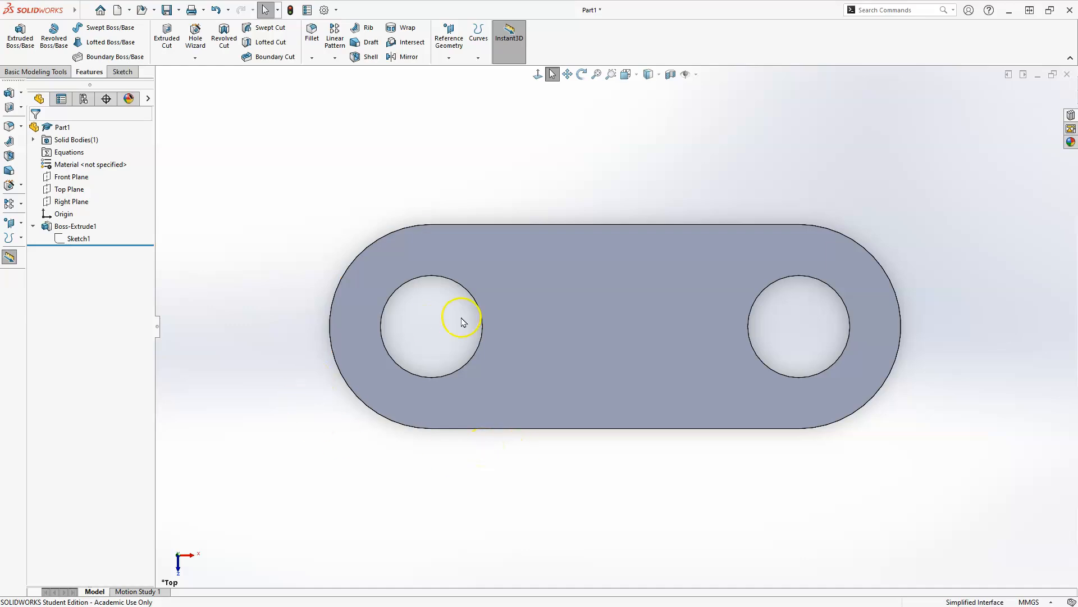
middle_drag(459, 304, 401, 124)
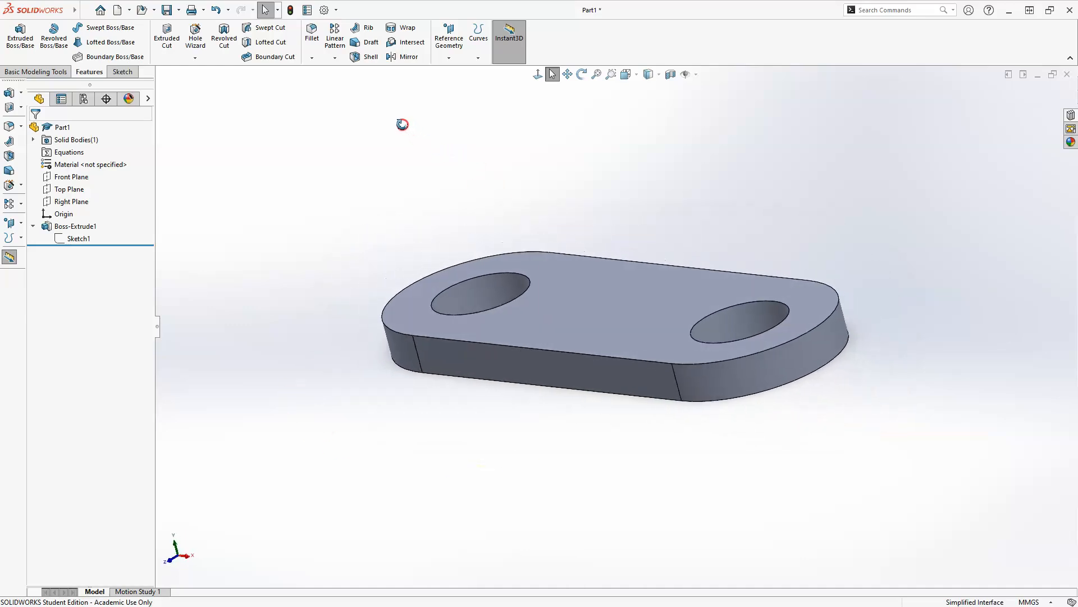
right_click(71, 241)
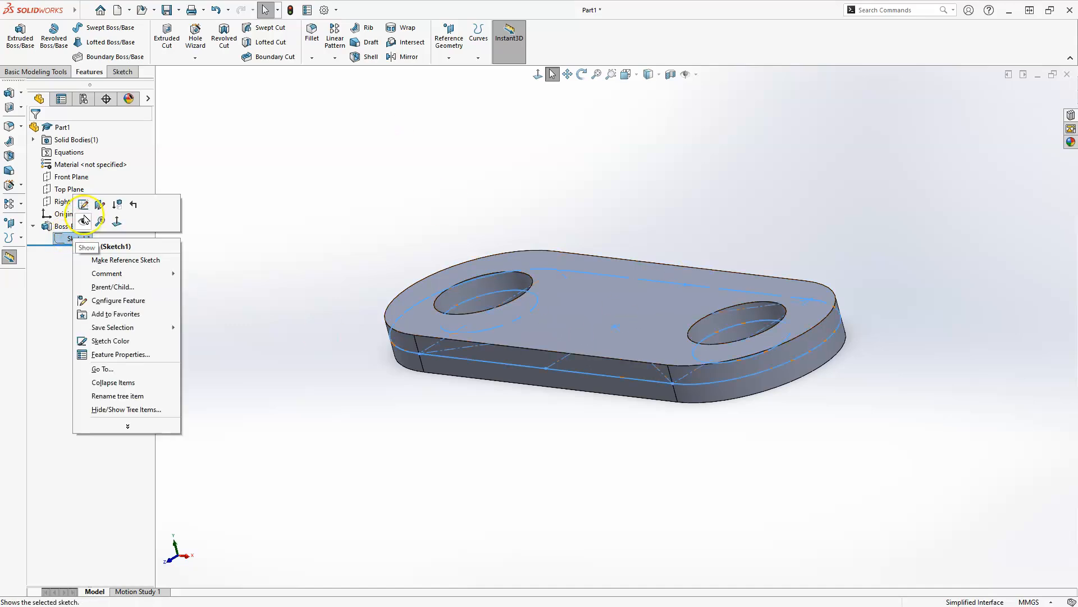
click(83, 220)
middle_drag(525, 462, 536, 485)
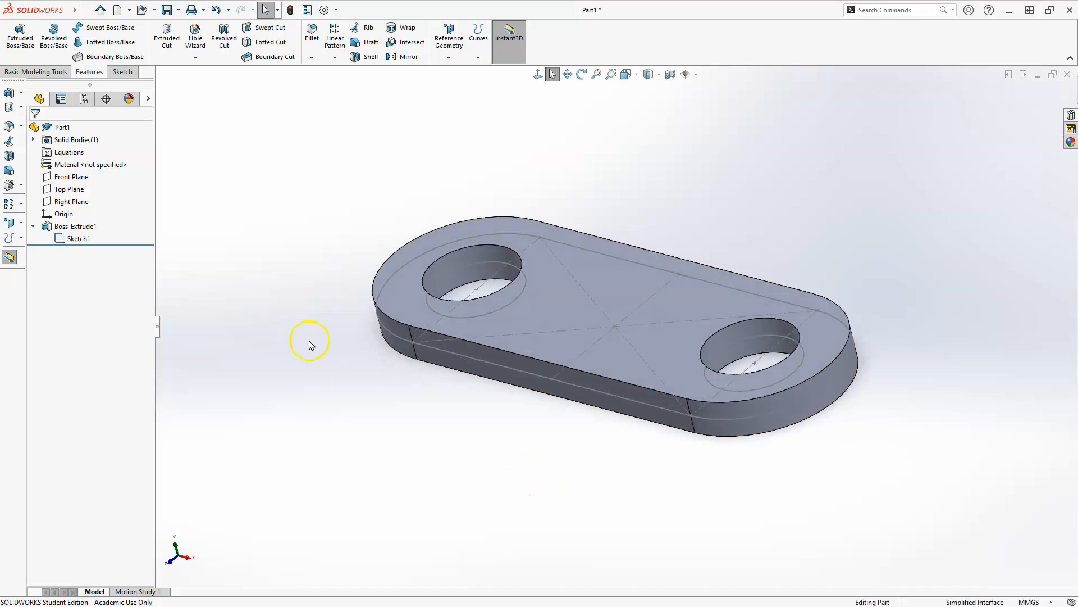
Set up a circular pattern of Boss-Extrude1 about the central construction line with 2 instances
click(343, 57)
click(349, 87)
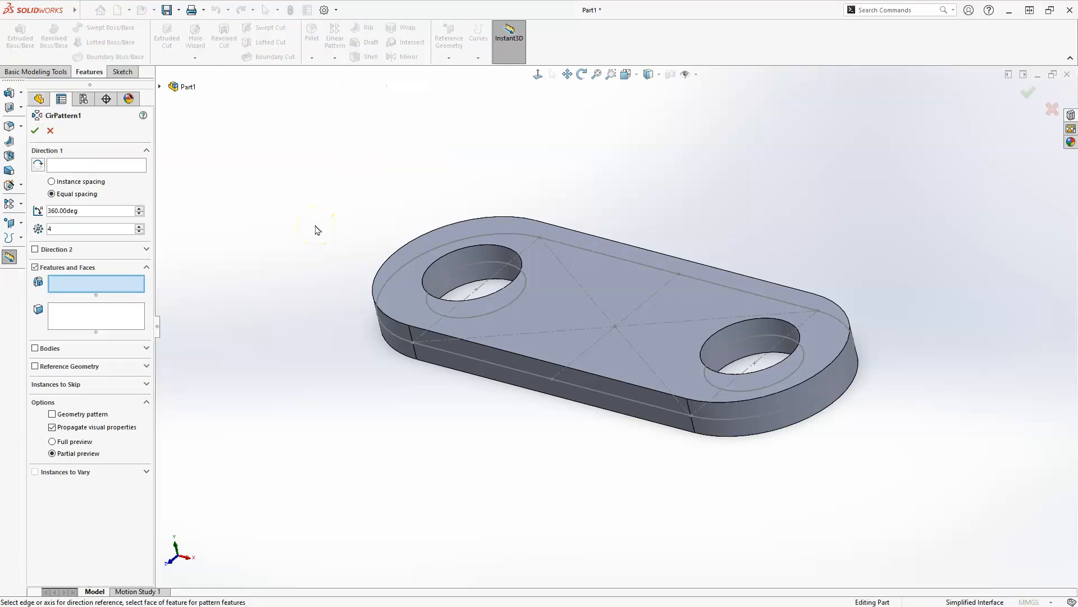
click(161, 87)
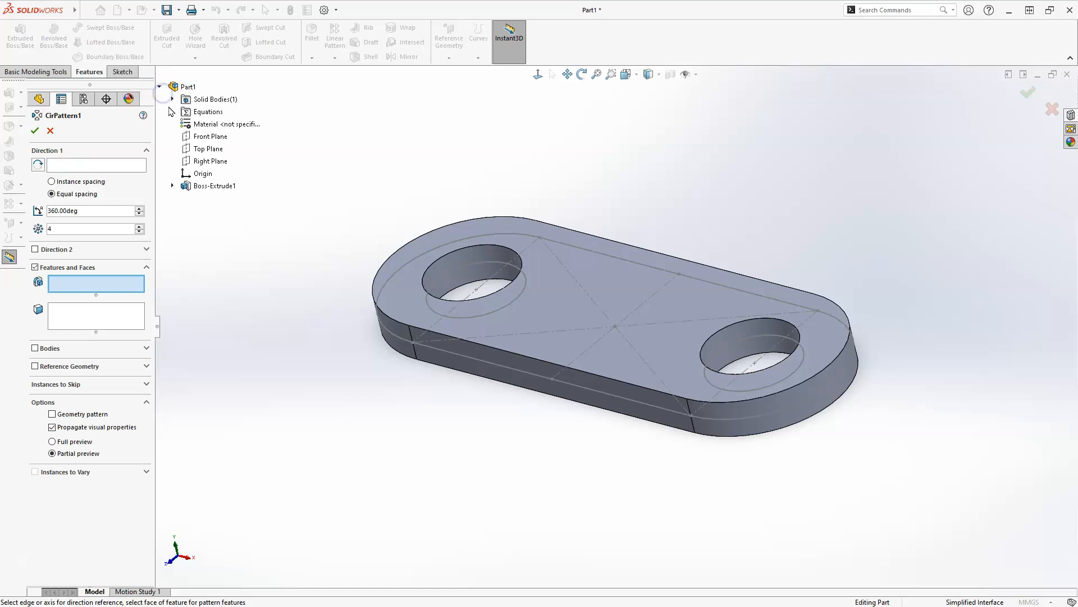
click(213, 186)
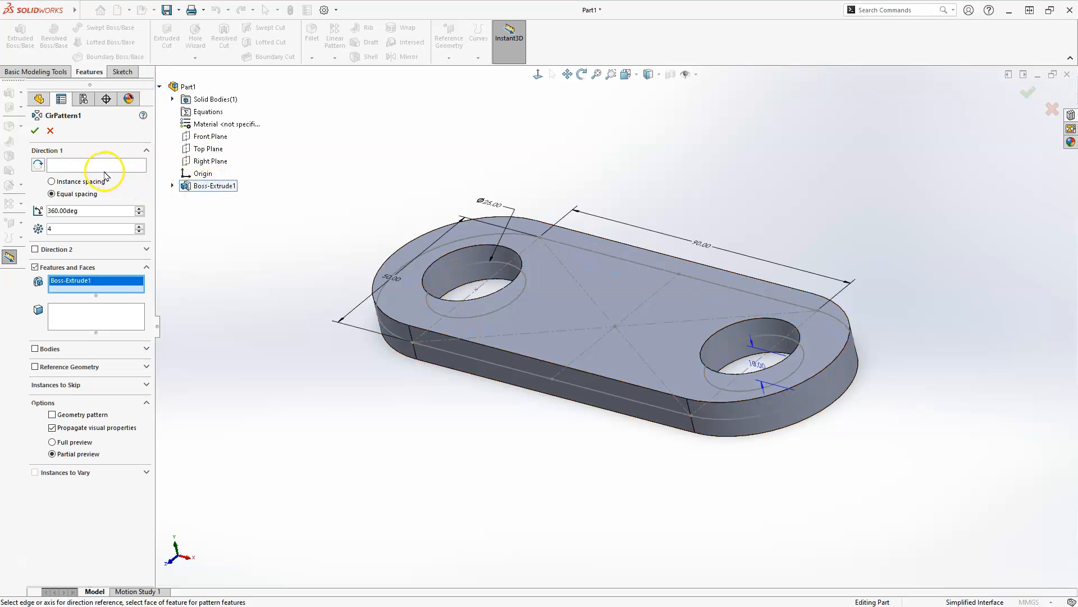
click(65, 169)
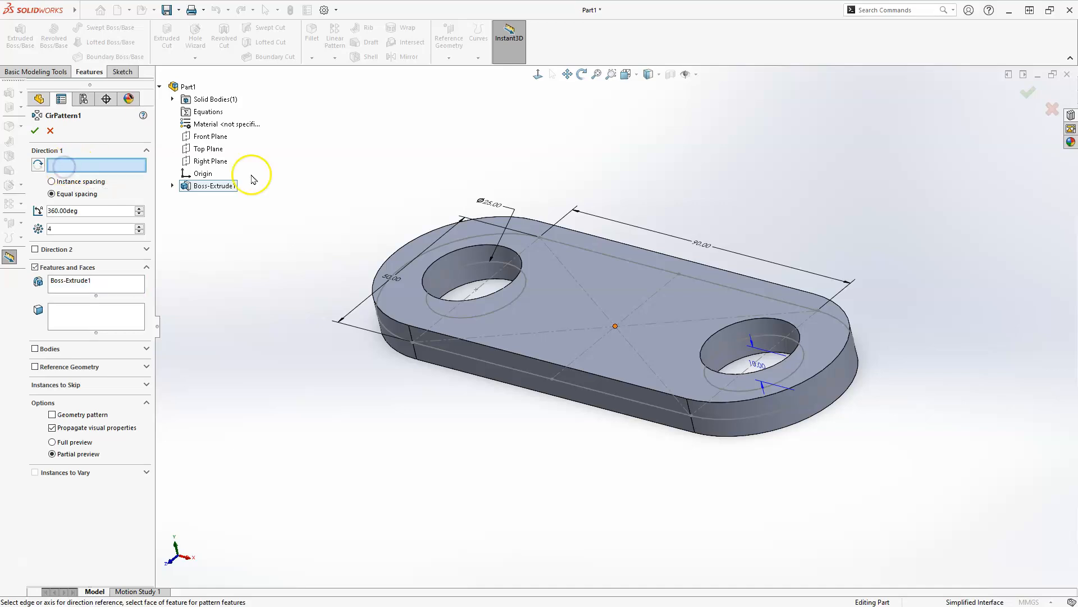
click(648, 296)
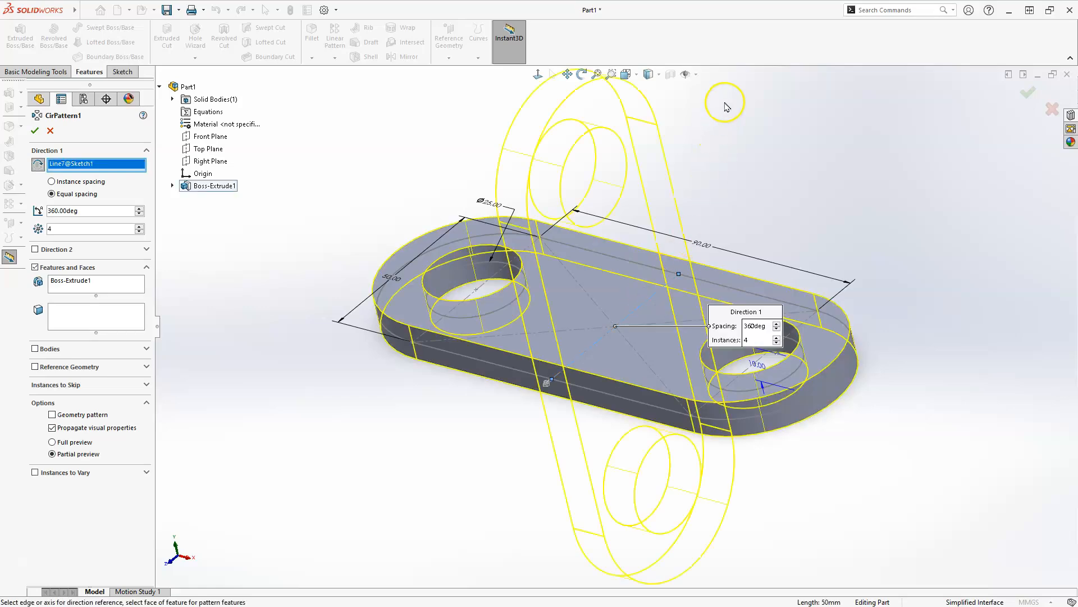
middle_drag(902, 337, 904, 278)
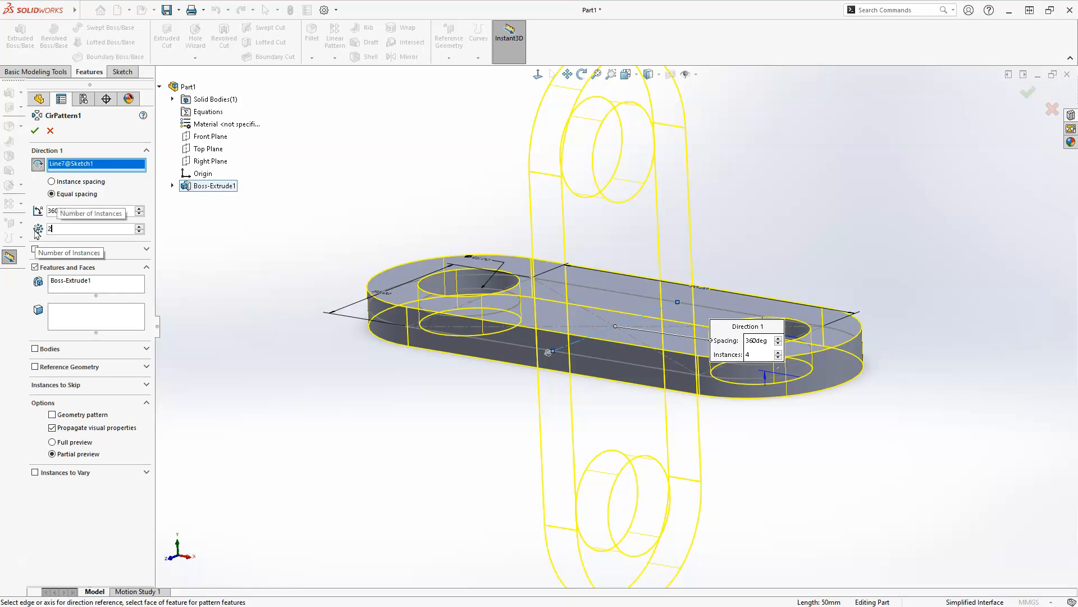
key(Return)
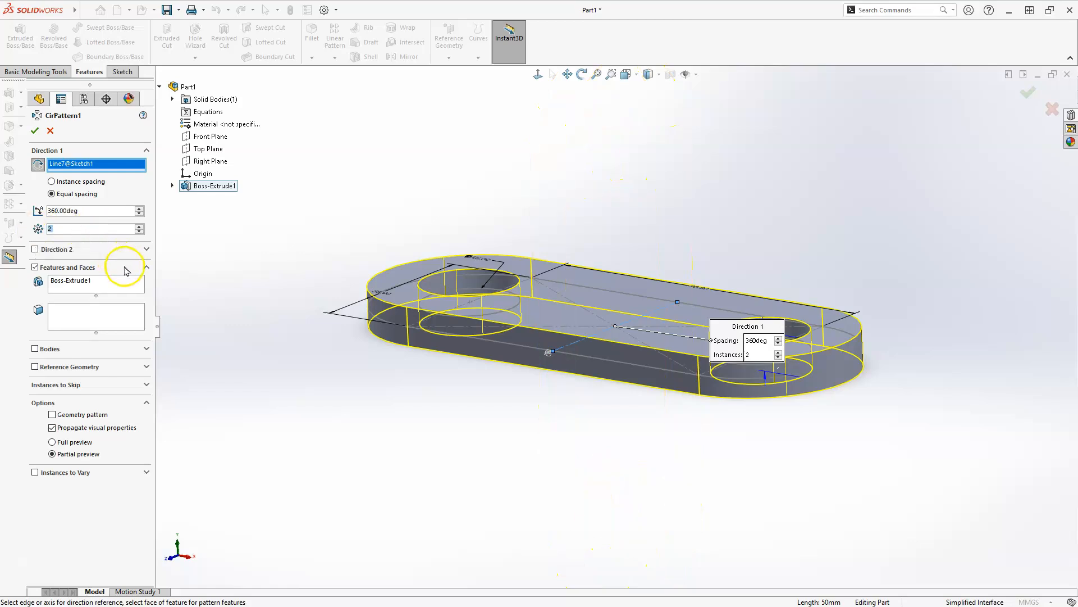
Try a total angle of 180 degrees for the circular pattern
double_click(88, 213)
text(18)
key(Return)
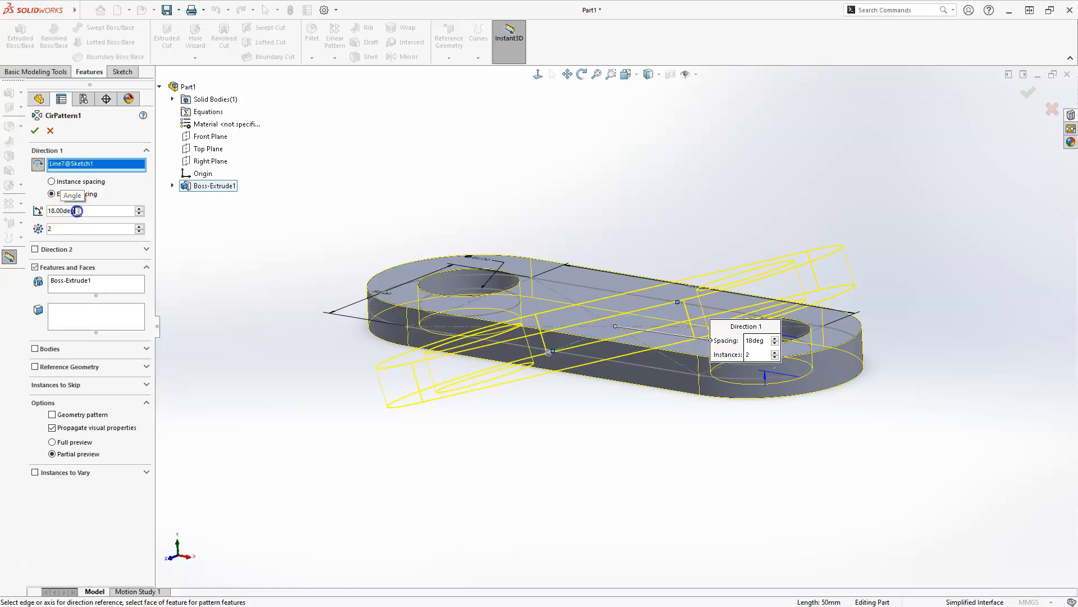
text(180)
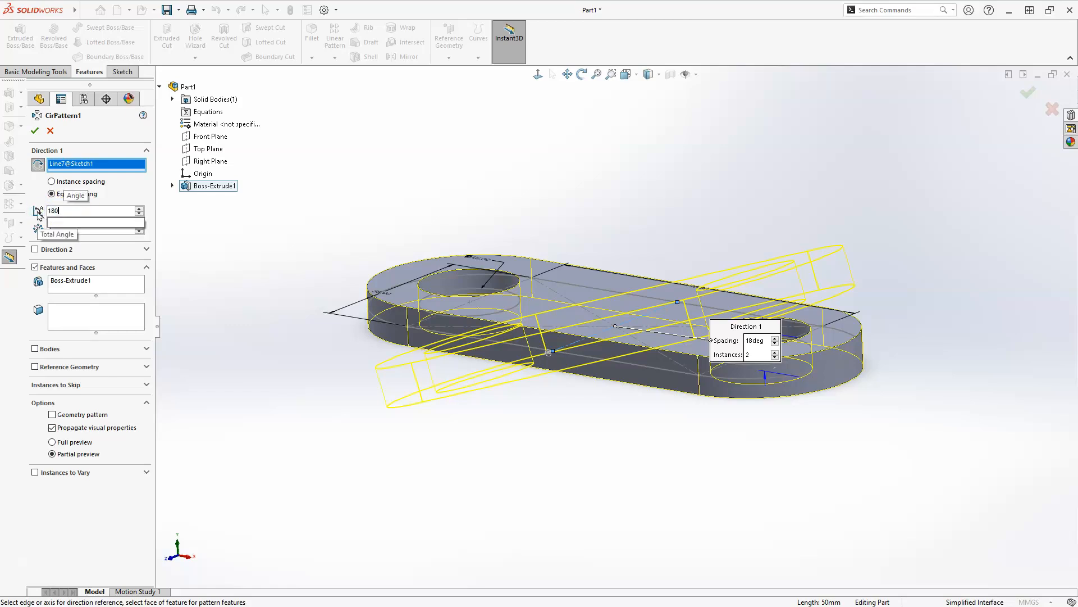
key(Return)
drag(73, 231, 40, 233)
text(1)
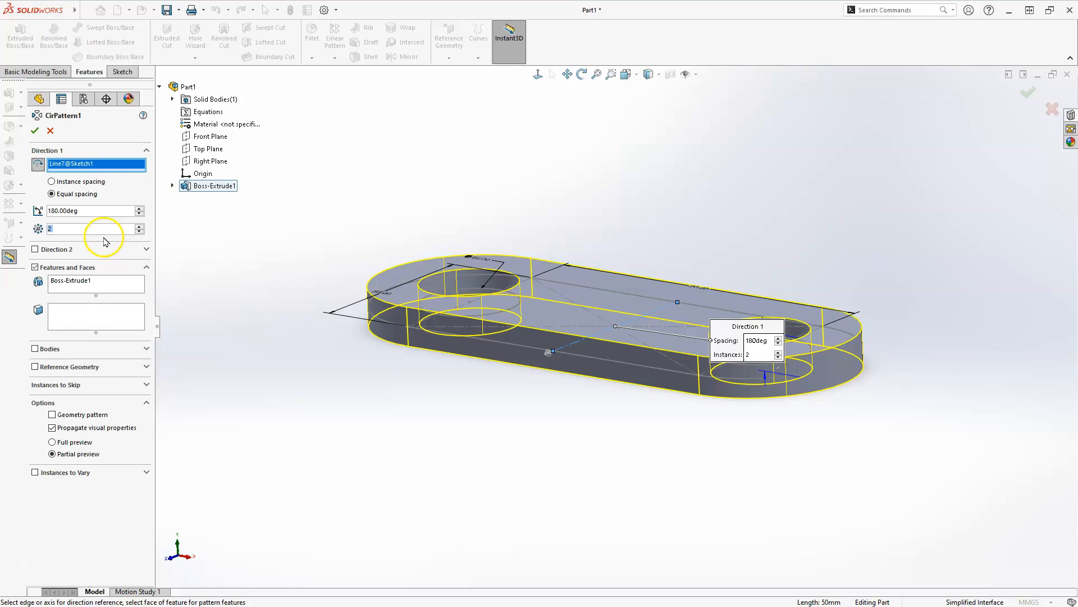
Set the circular pattern's total angle to 90 degrees
drag(92, 211, 18, 218)
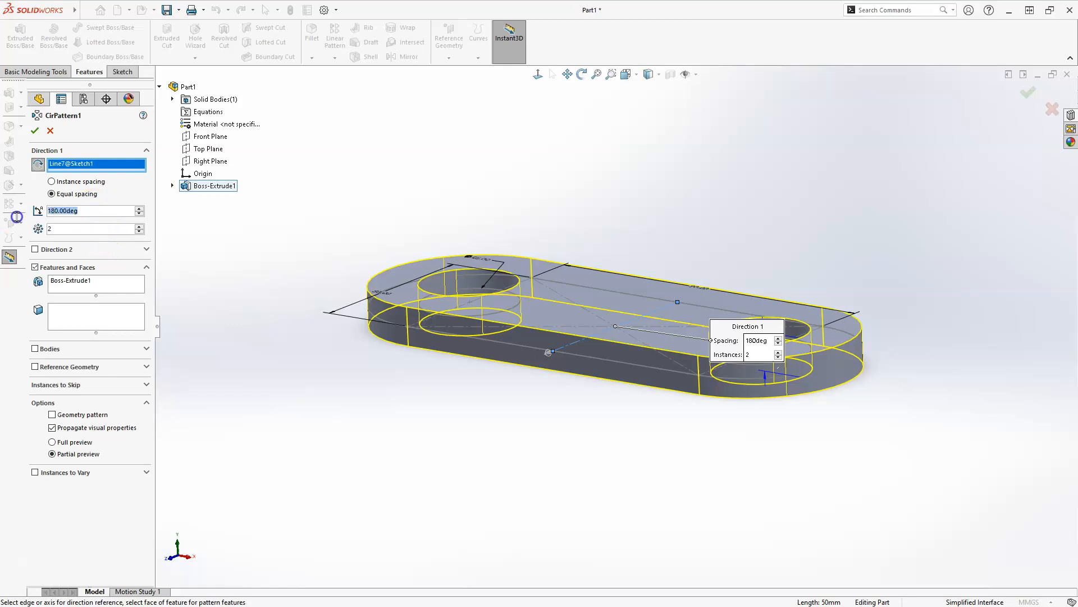
text(90)
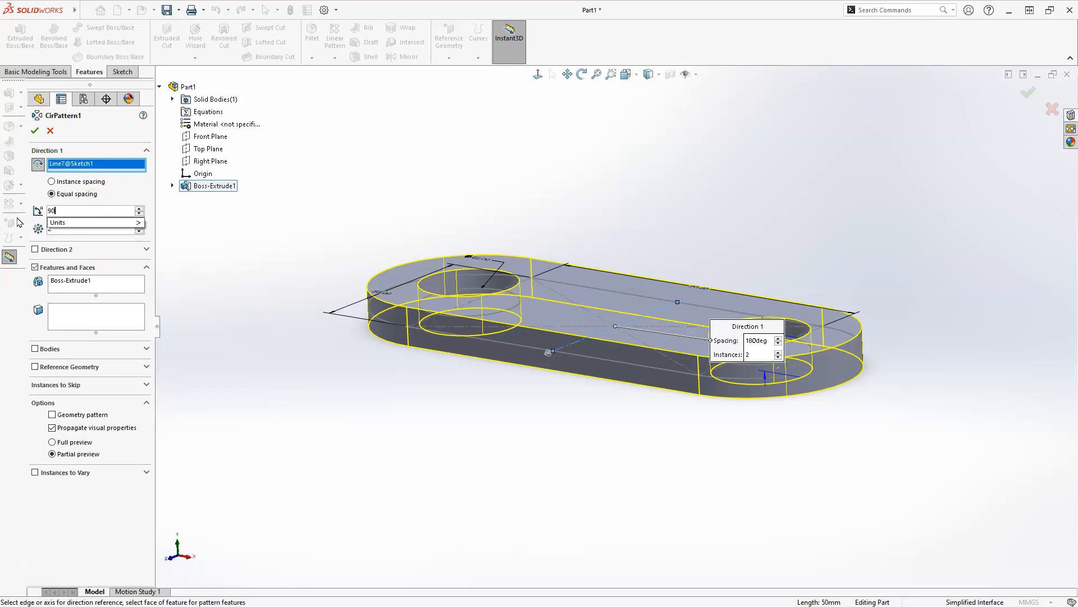
key(Return)
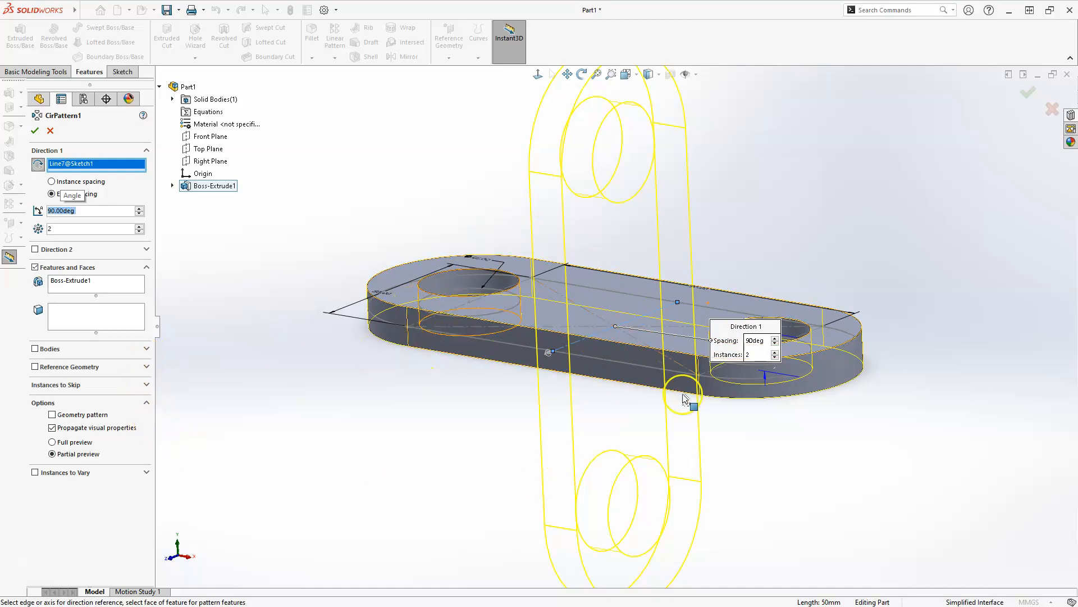
Try to apply the circular pattern with the Bodies selection opened instead of Features and Faces
click(147, 348)
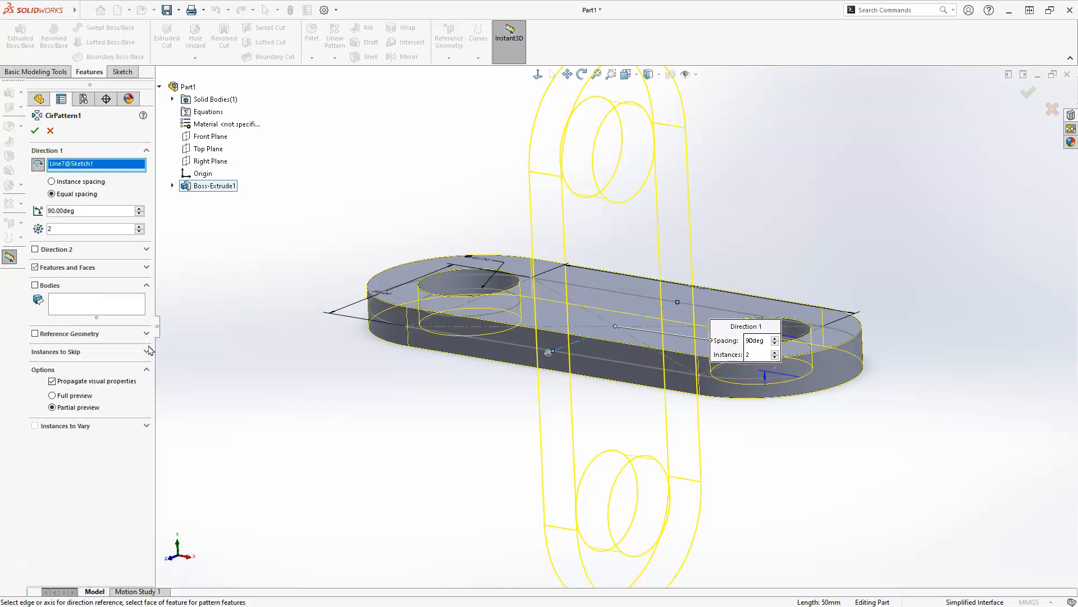
click(37, 132)
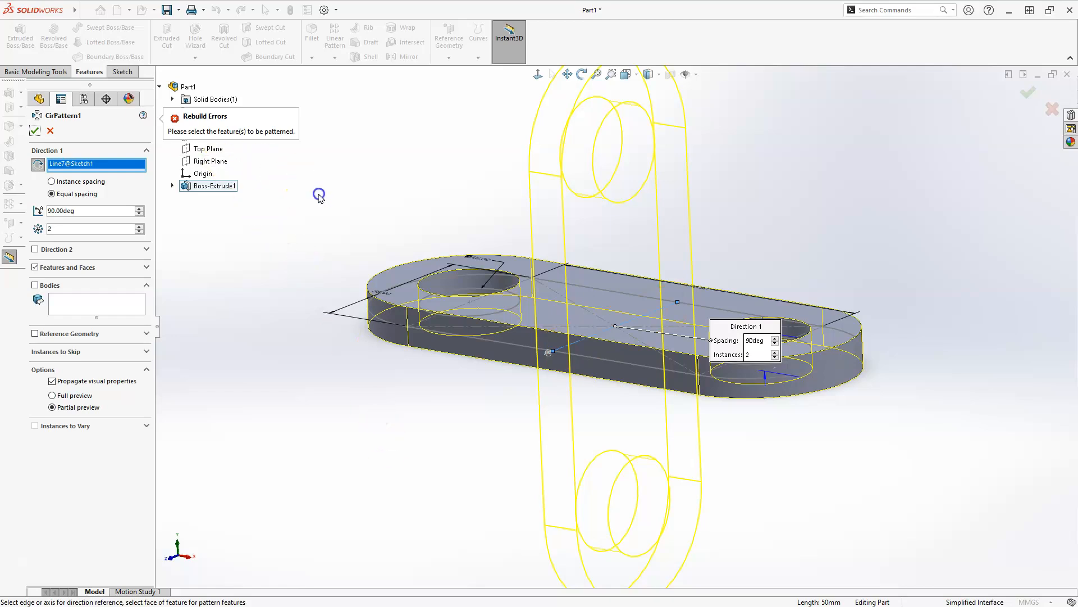
click(213, 253)
click(93, 166)
click(573, 392)
scroll(575, 395, down, 2)
middle_drag(587, 406, 560, 389)
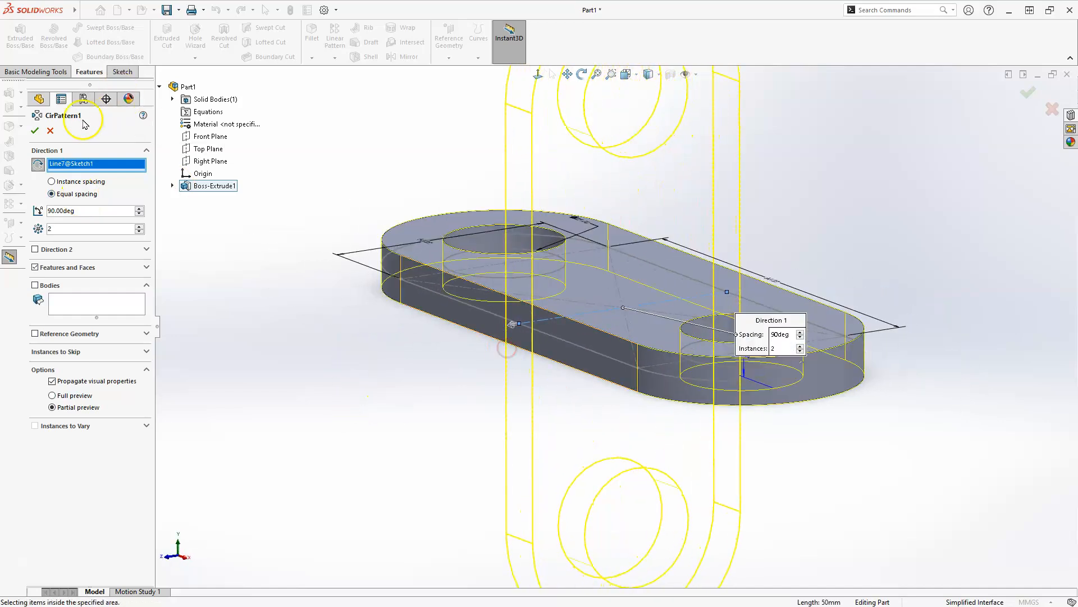
click(35, 130)
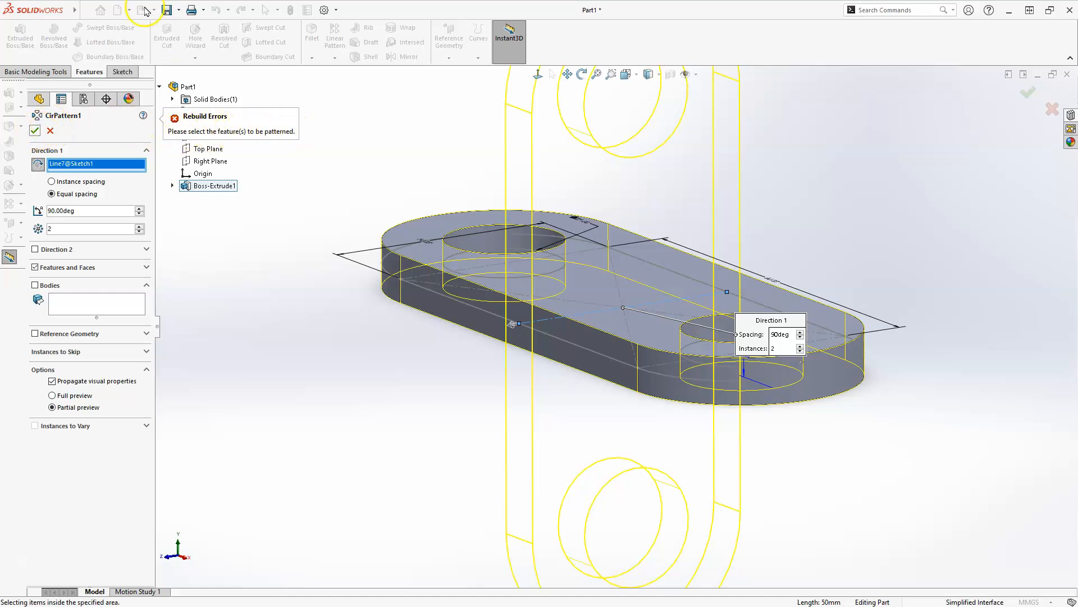
Return to the Features and Faces selection with Boss-Extrude1 as the patterned feature and apply the circular pattern
click(59, 271)
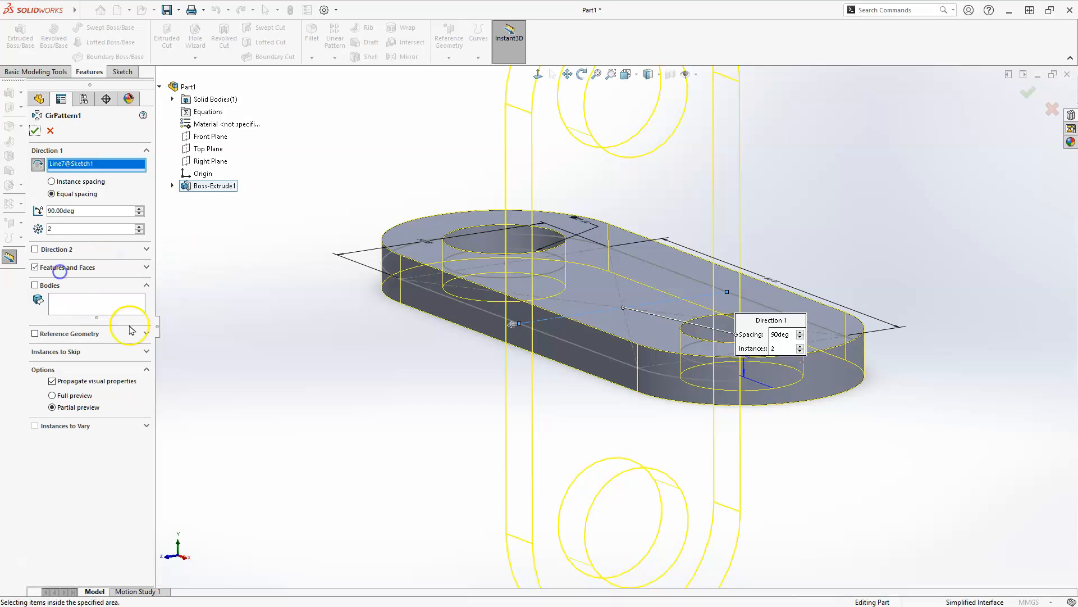
click(147, 268)
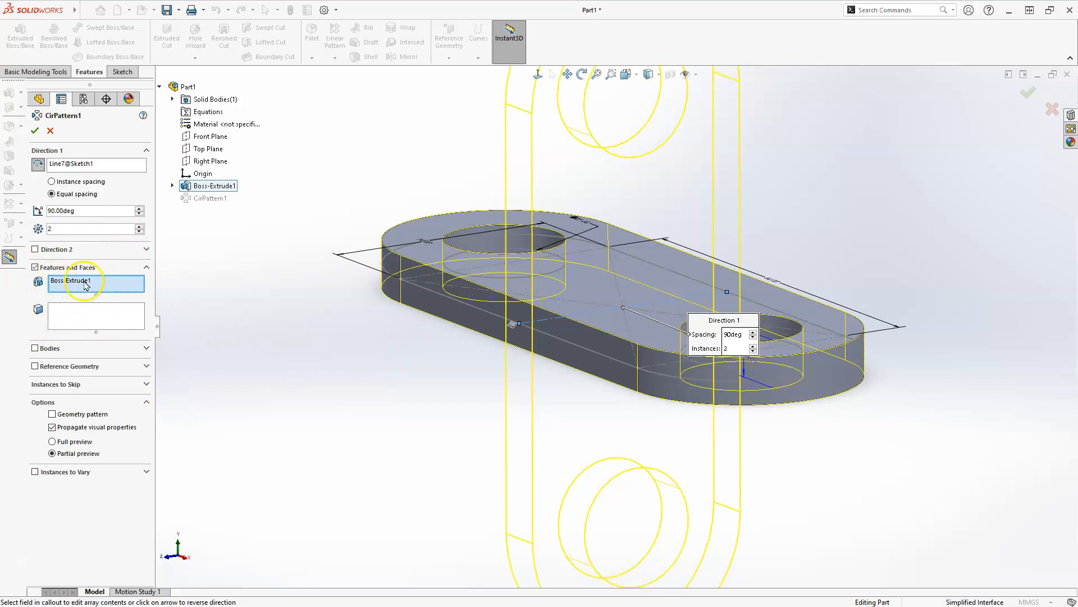
click(91, 164)
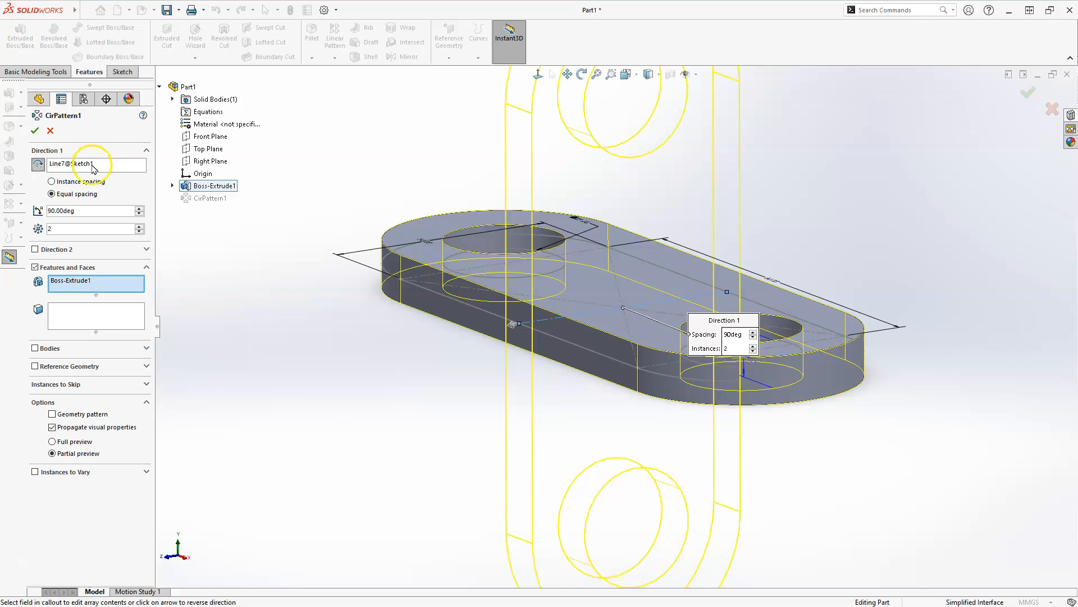
click(34, 130)
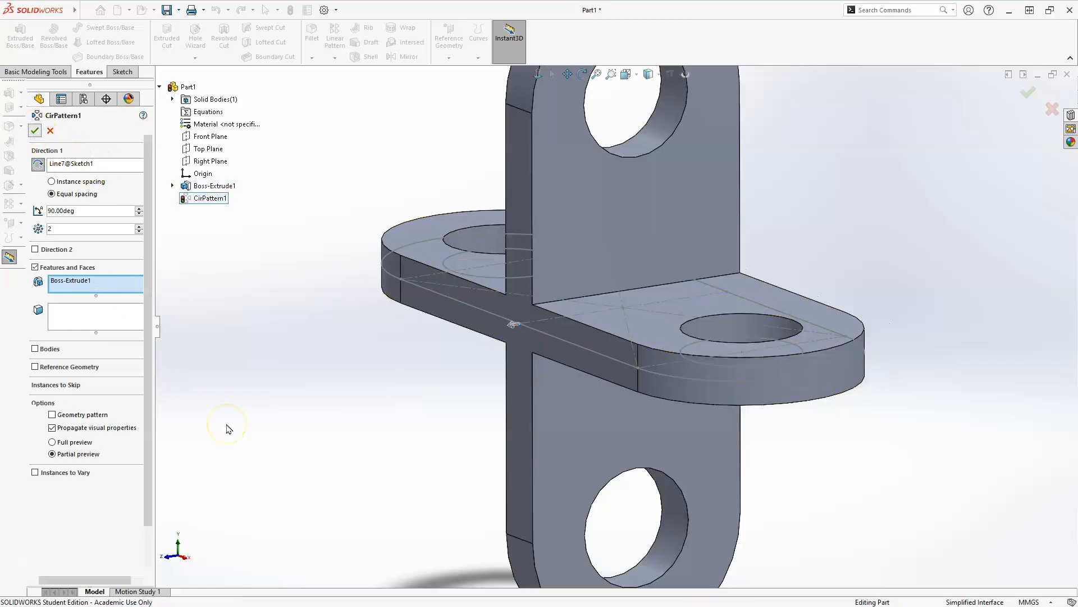
click(218, 382)
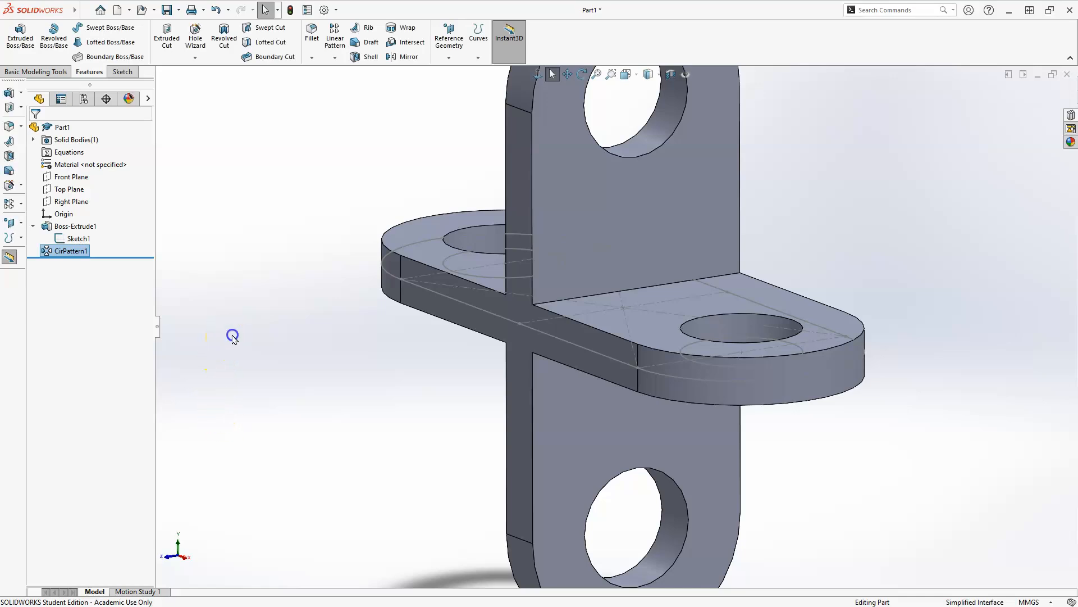
Hide the extrusion's Sketch1 and set the view of the crossed plates to isometric
click(377, 361)
middle_drag(376, 361, 383, 367)
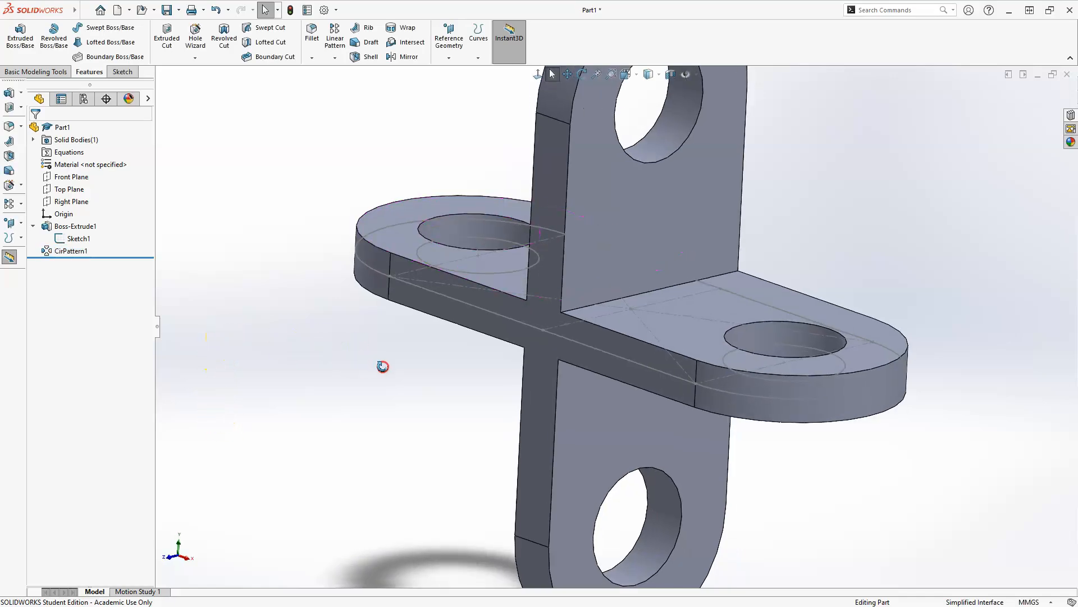
right_click(77, 237)
click(88, 220)
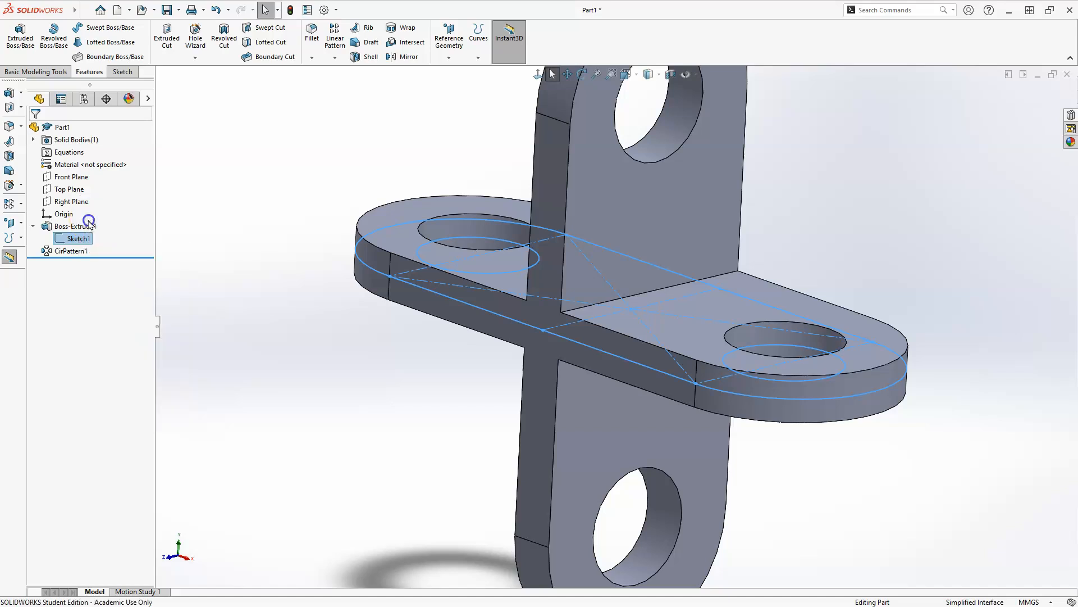
click(373, 264)
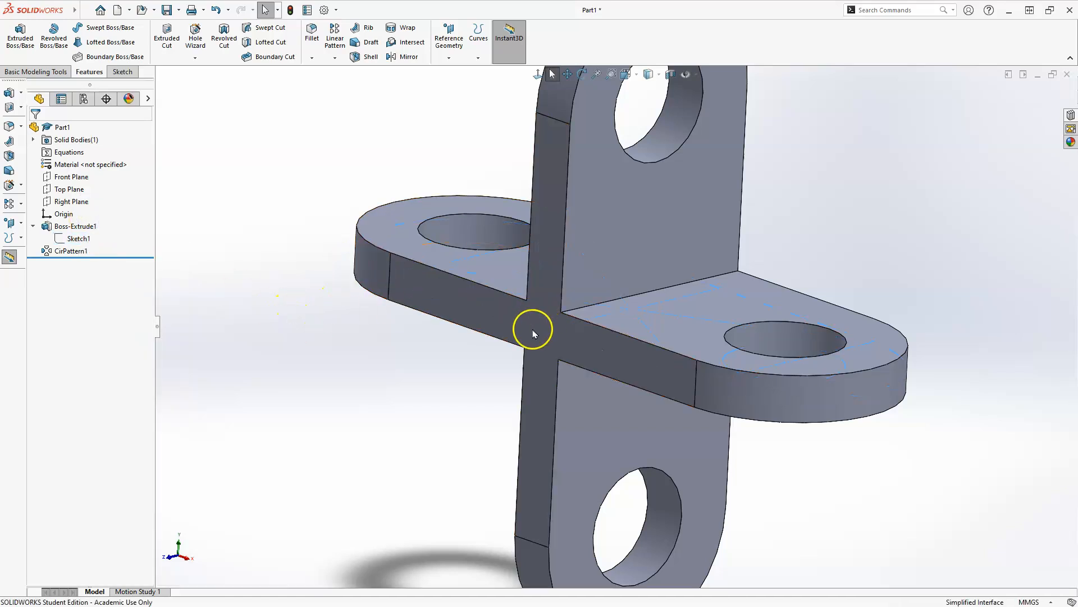
scroll(531, 335, up, 2)
middle_drag(390, 312, 467, 329)
key(space)
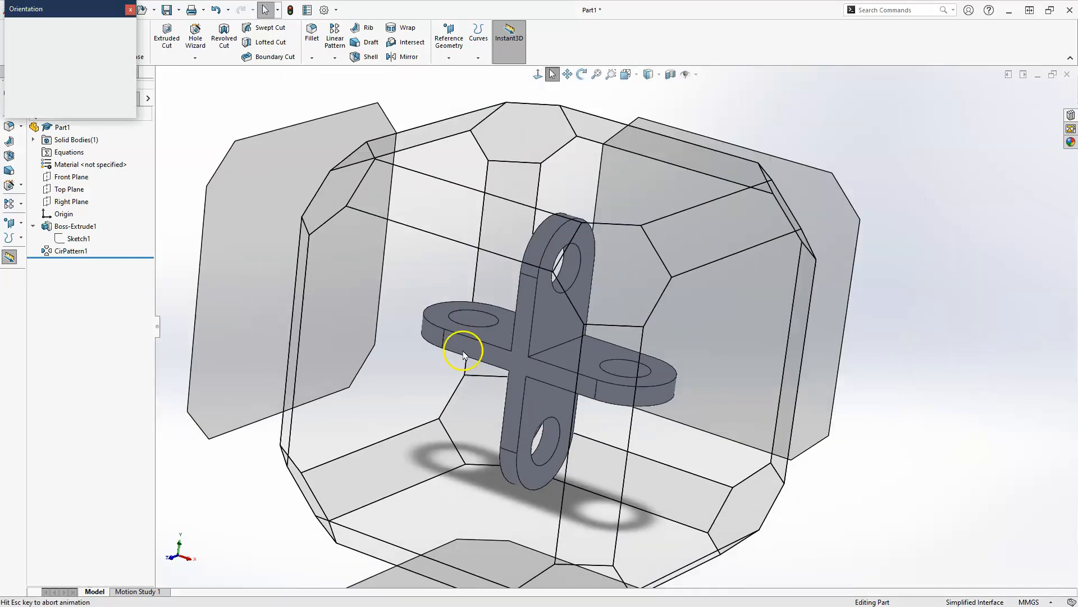
click(121, 42)
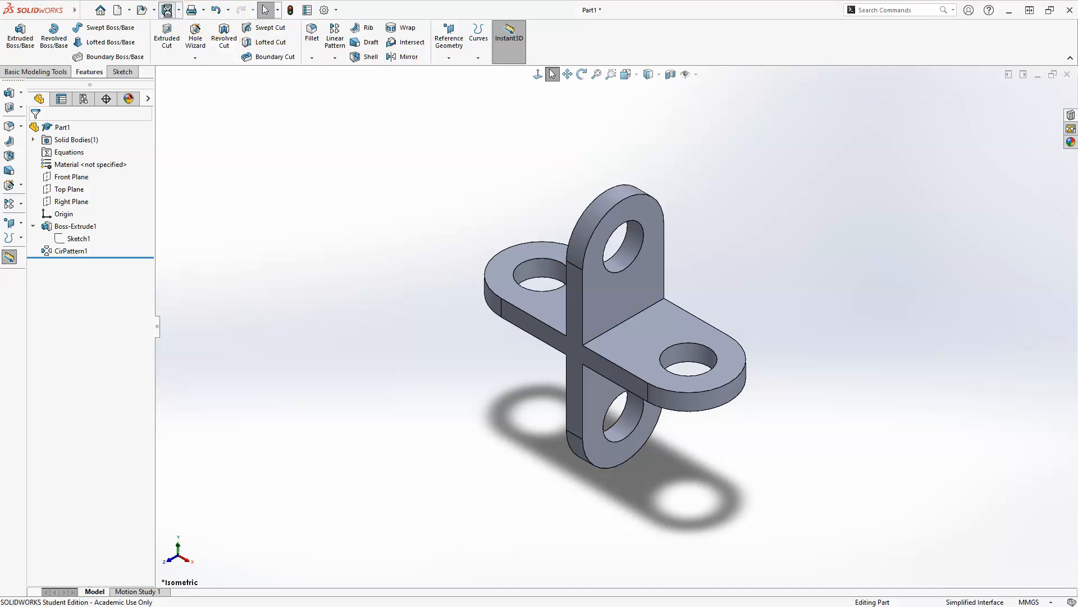
Save the part under the file name Example 1 as a SOLIDWORKS Part in the chosen folder
click(168, 11)
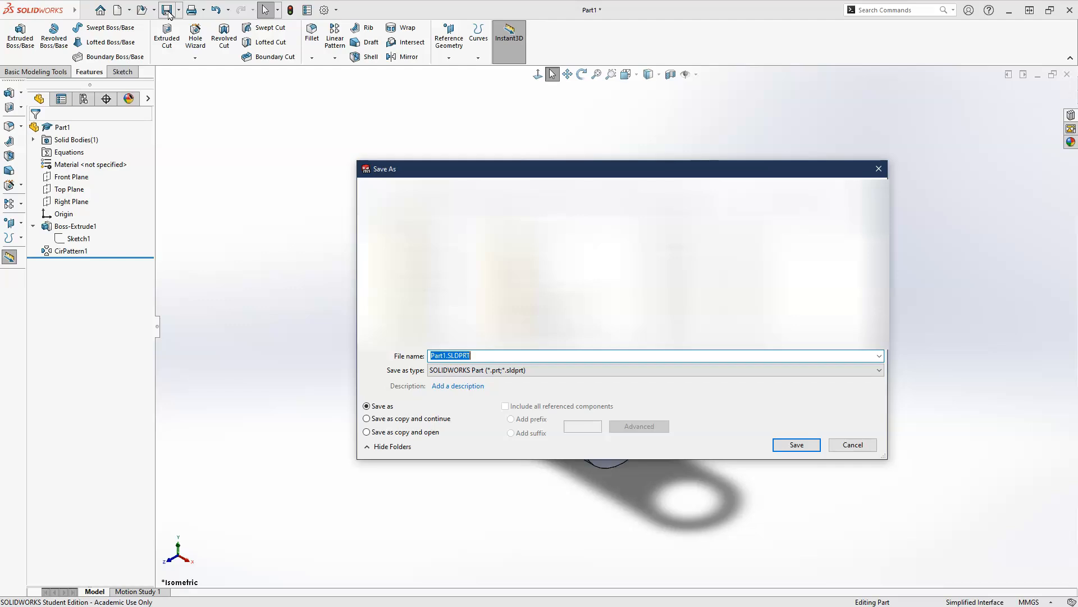
text(Example 1)
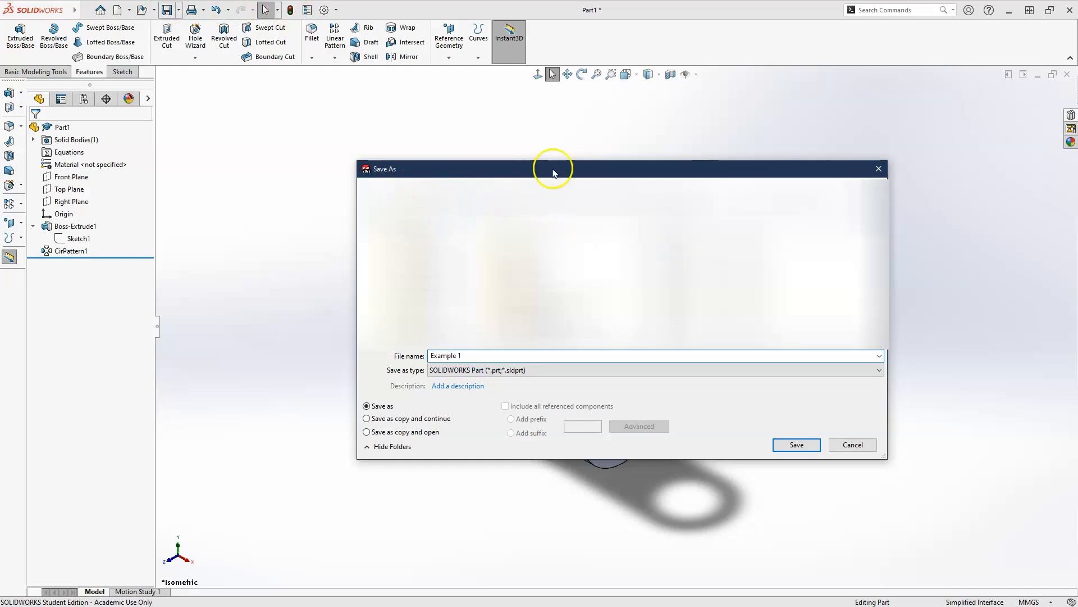
click(744, 187)
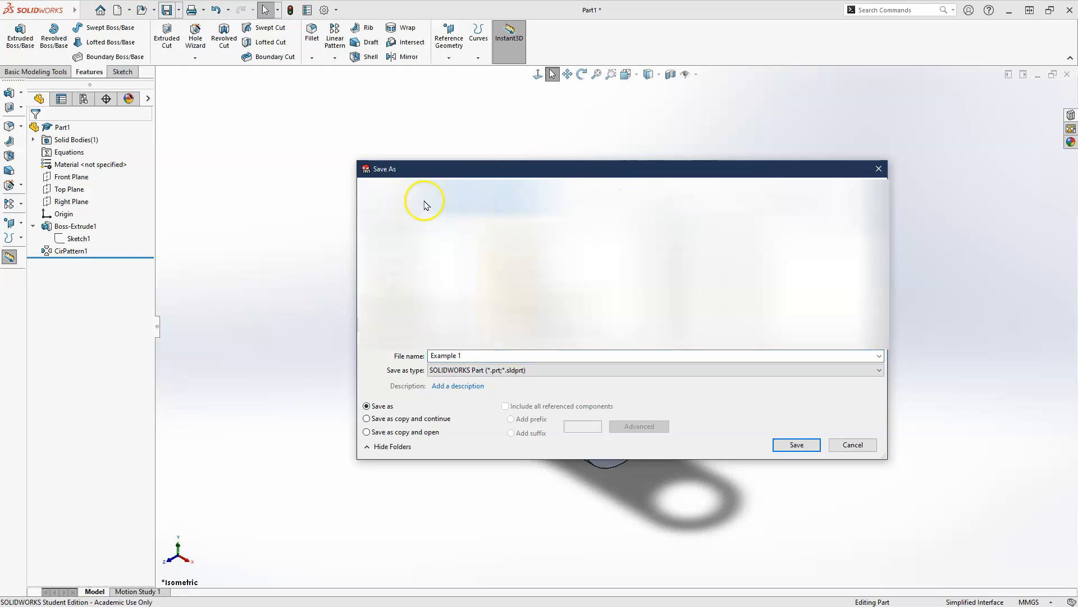
click(481, 187)
click(483, 265)
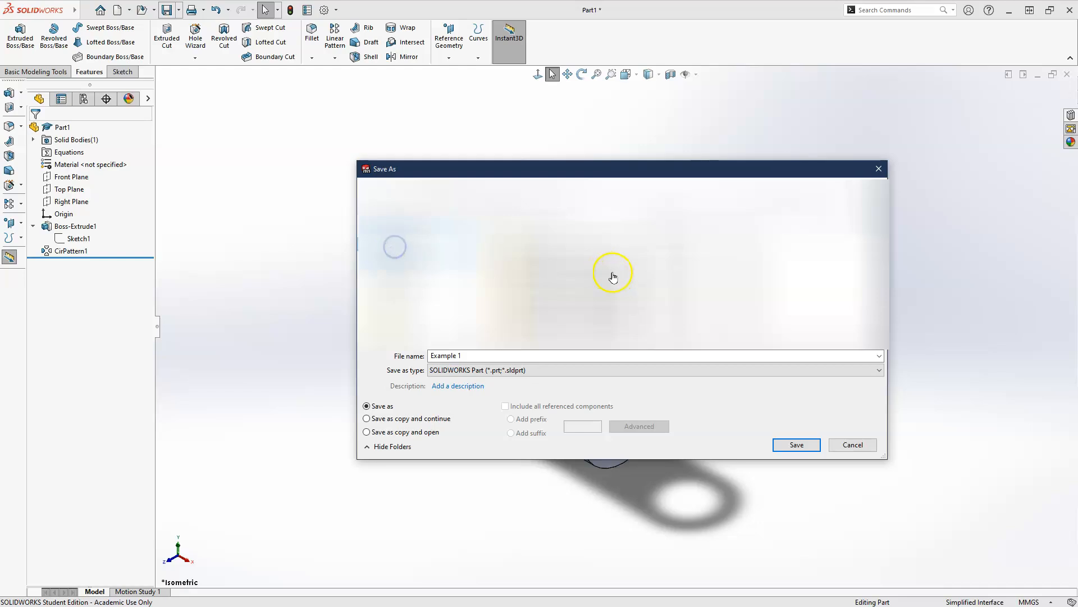
click(534, 305)
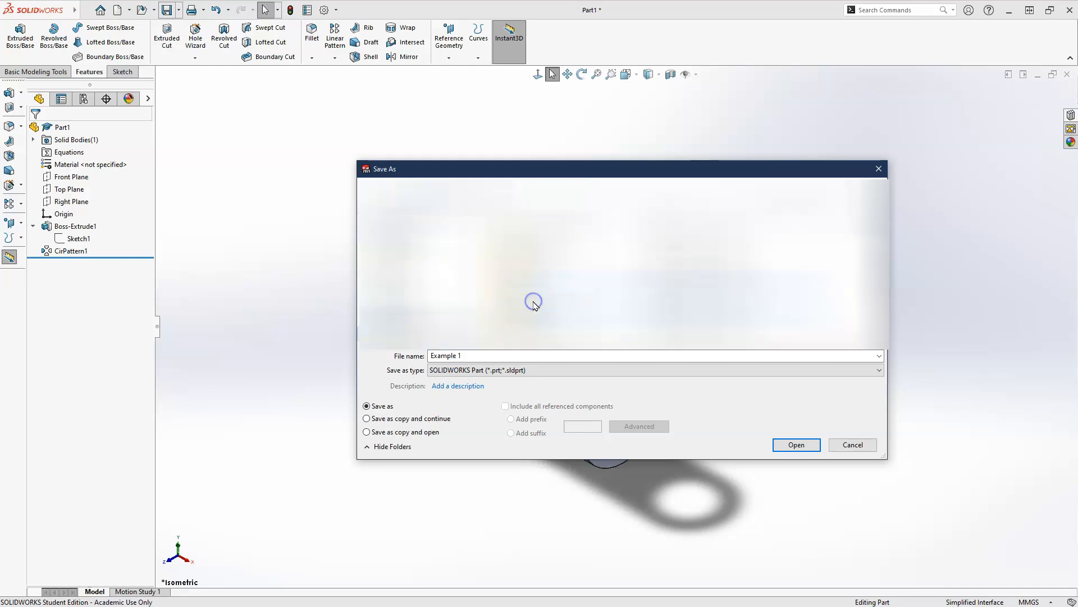
click(535, 340)
click(537, 264)
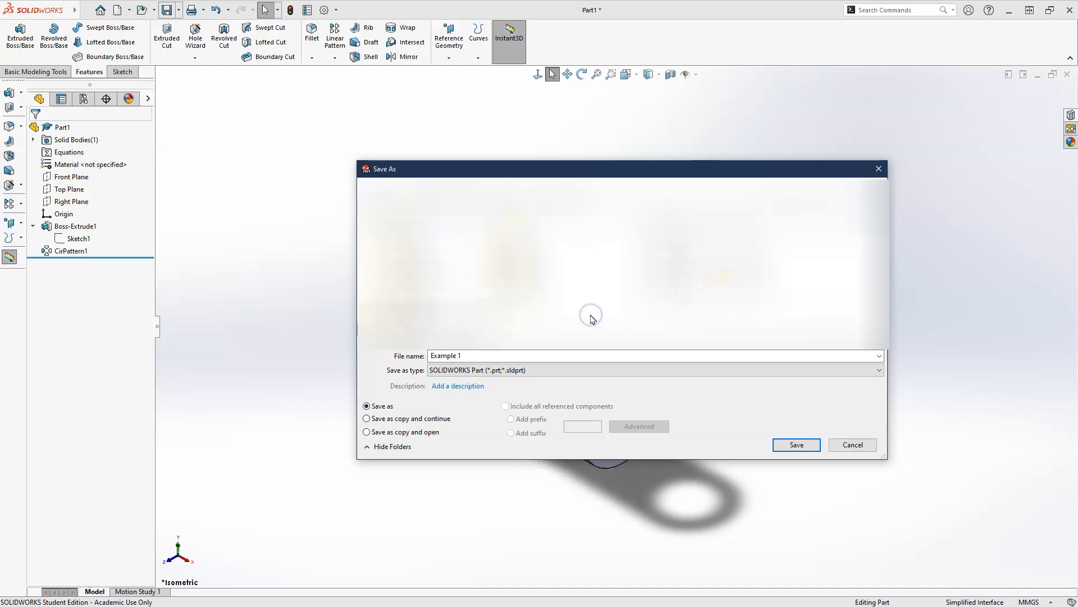
click(524, 296)
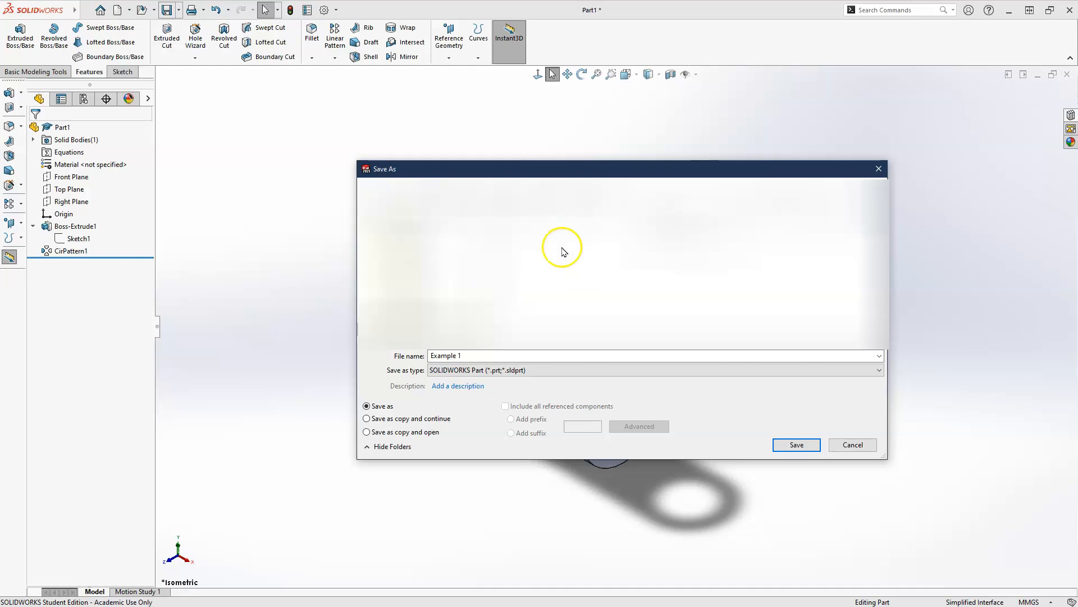
click(798, 445)
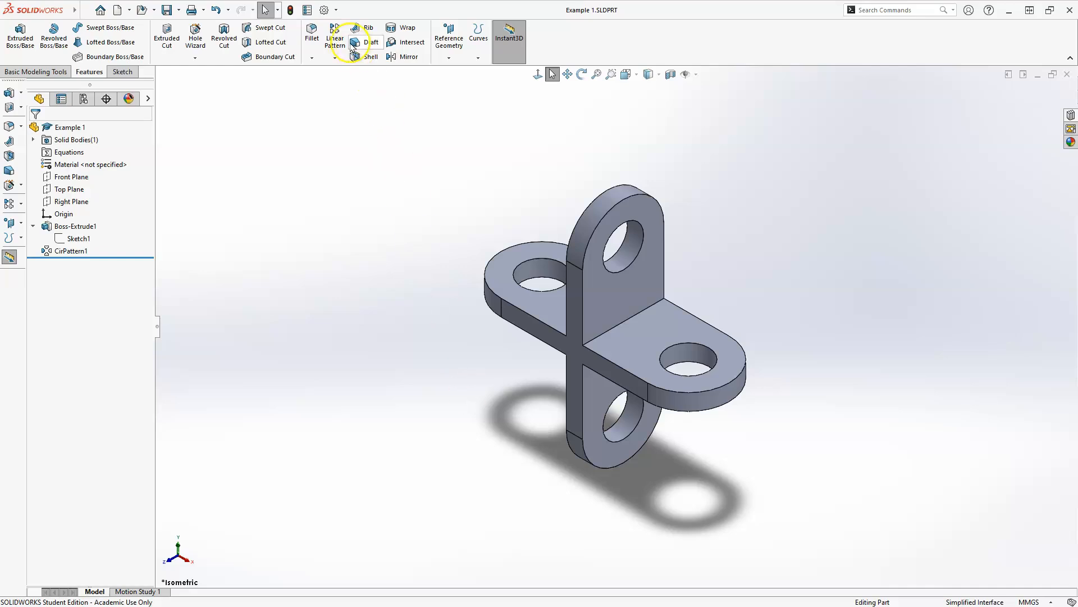
Open the part's custom file properties and add a PartNo text property with the value 123456
click(308, 10)
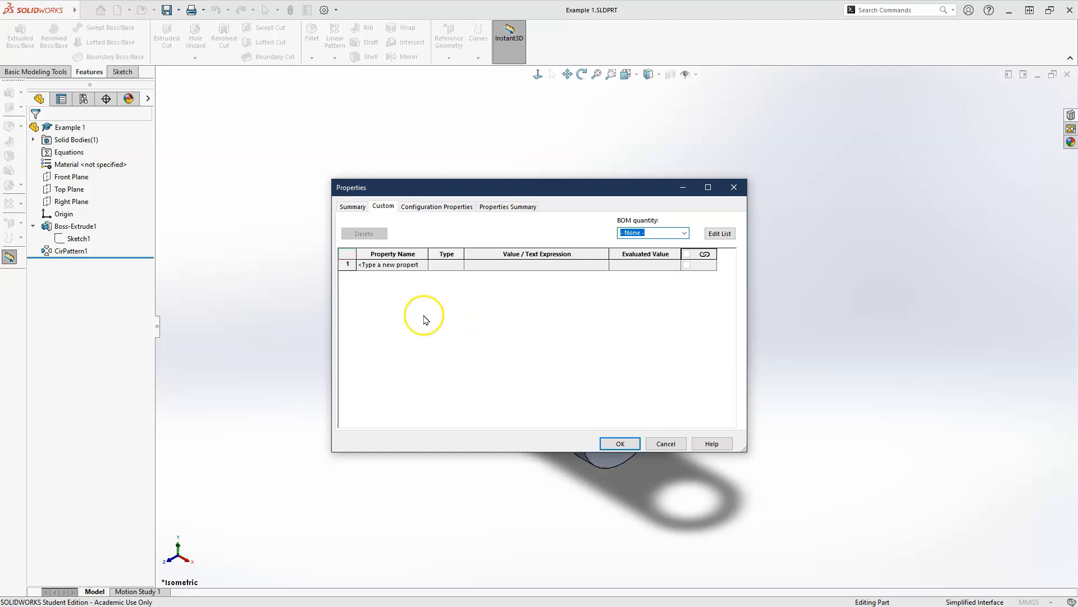
click(388, 266)
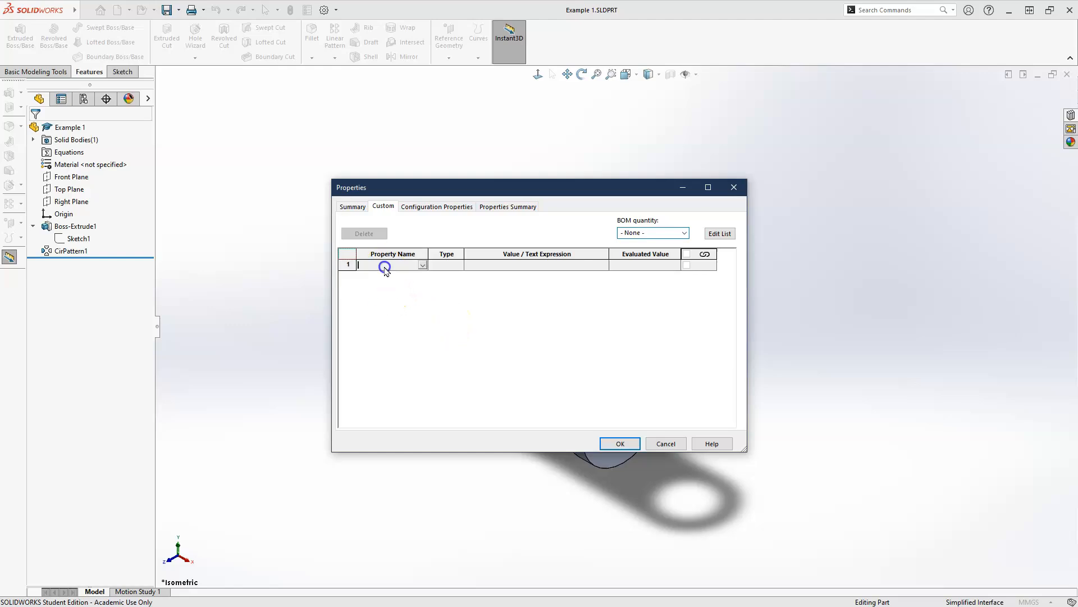
click(423, 265)
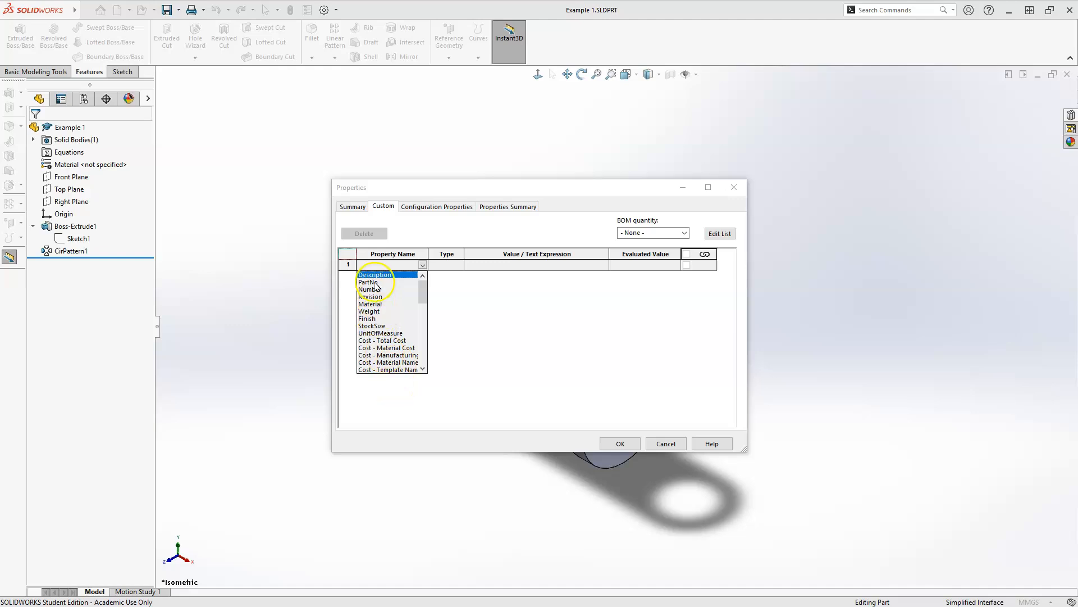
click(375, 283)
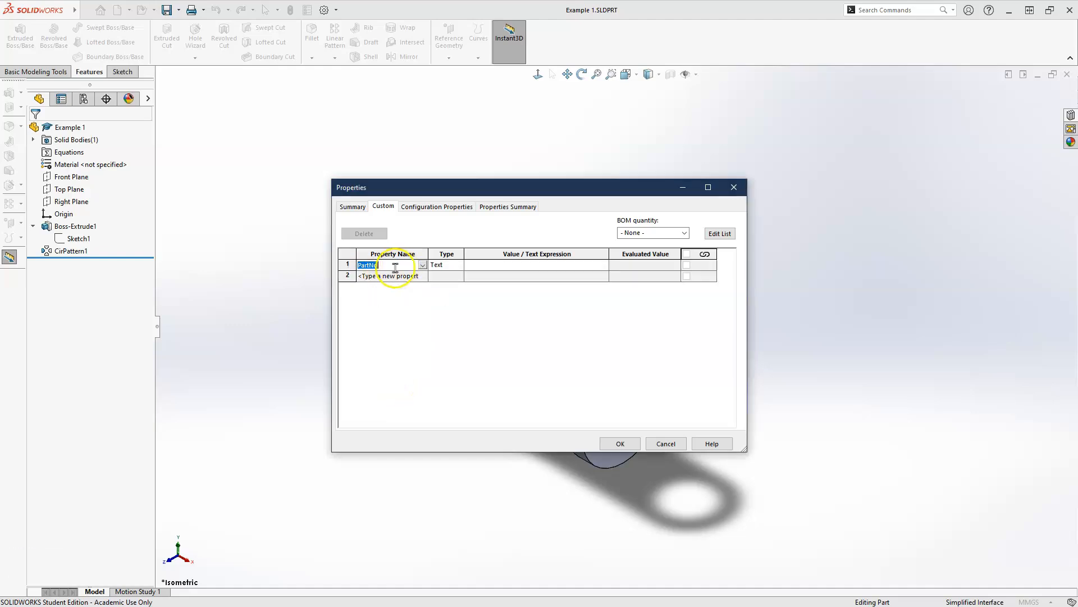
click(496, 265)
click(497, 263)
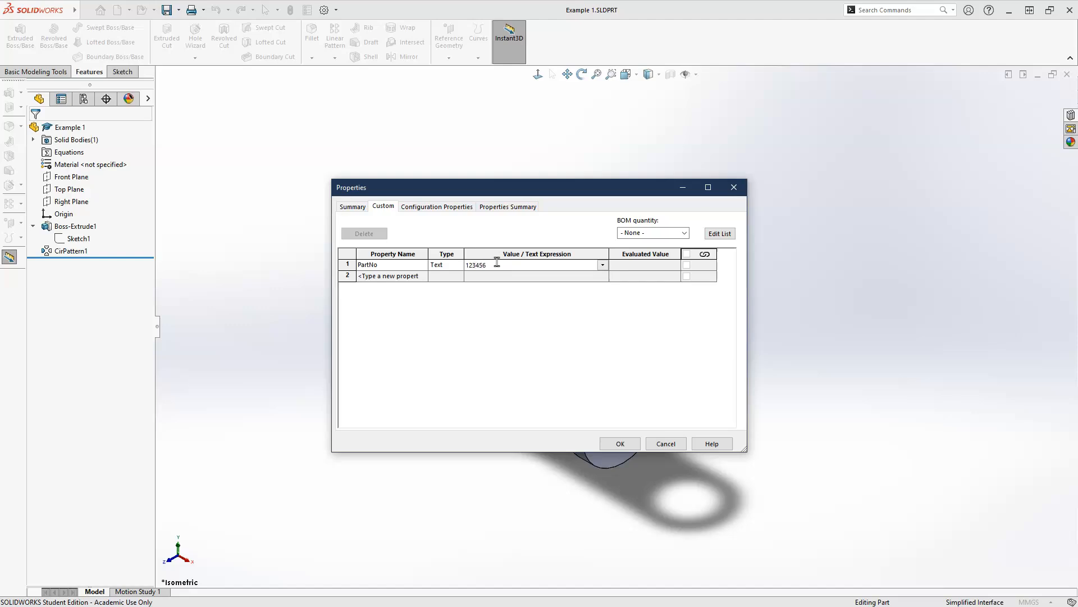
Add a Description property from the predefined property names and give it the value Example 1
click(386, 277)
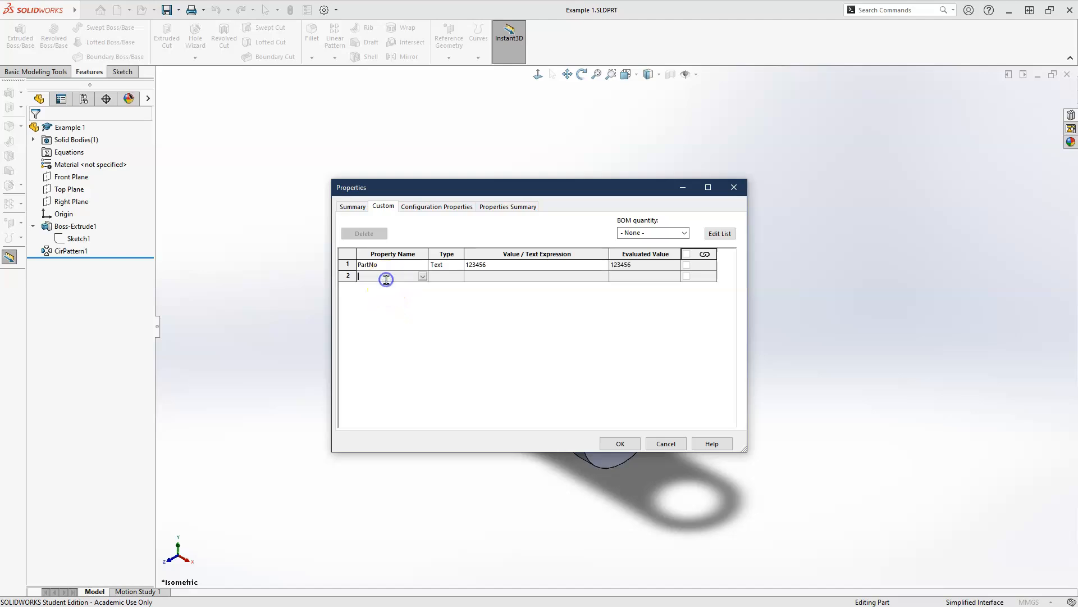
click(423, 277)
scroll(428, 303, down, 4)
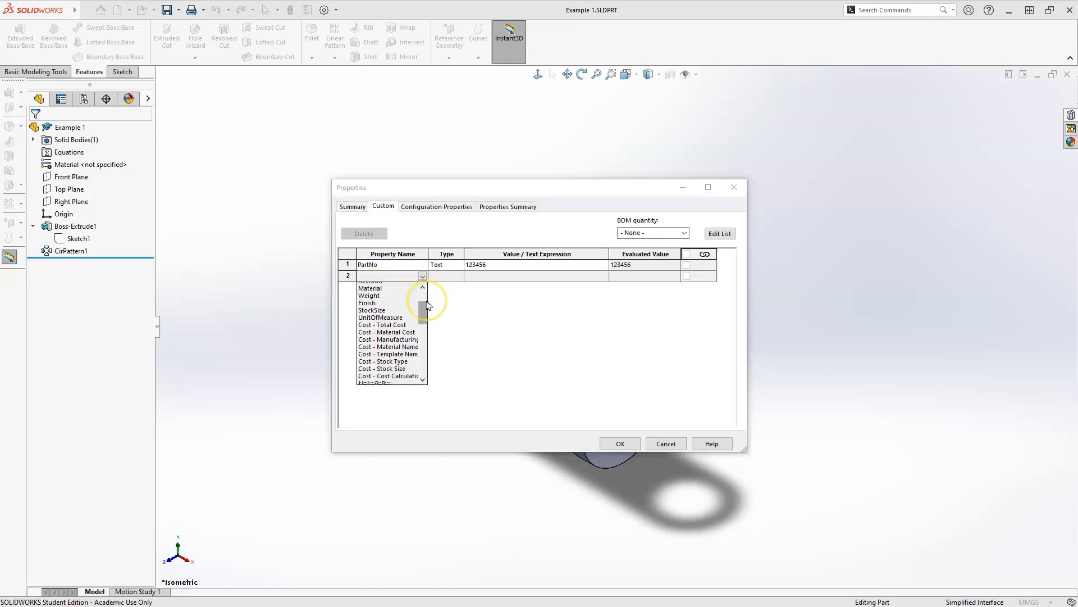
click(379, 352)
scroll(379, 352, down, 4)
scroll(379, 357, down, 2)
scroll(384, 361, down, 3)
scroll(383, 361, up, 3)
scroll(384, 361, up, 4)
scroll(383, 361, up, 4)
scroll(384, 361, up, 3)
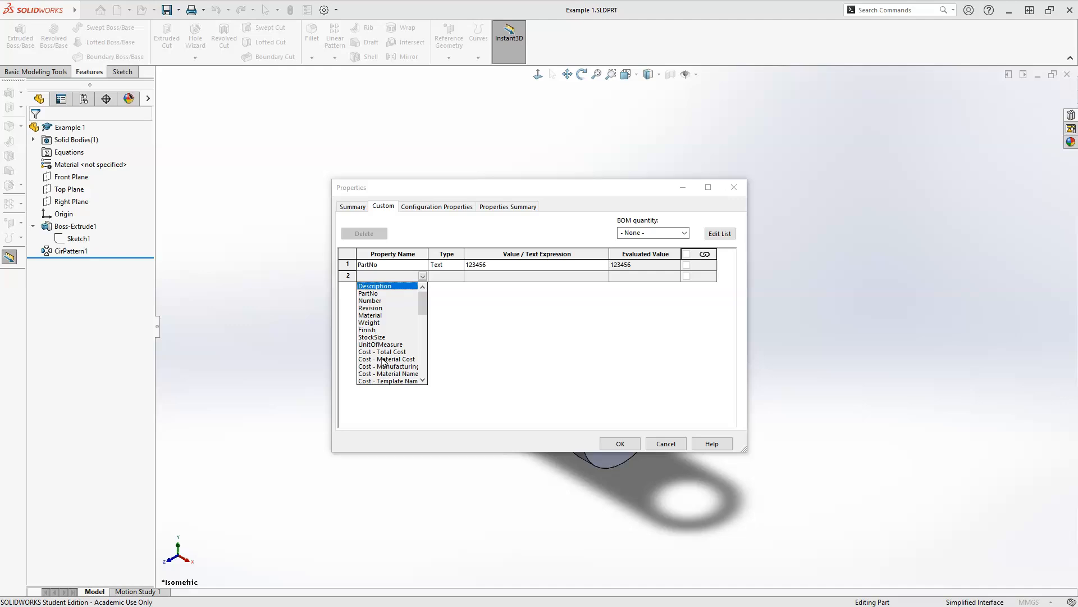
click(372, 286)
click(514, 266)
click(511, 276)
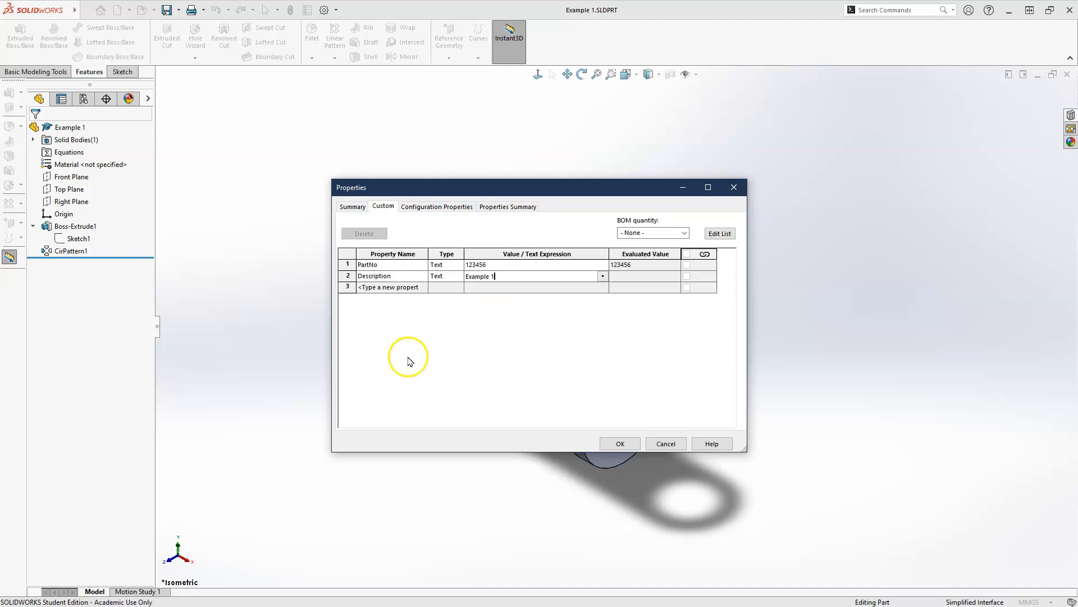
Add a custom property named Unit with the value EA and accept the file properties
click(393, 287)
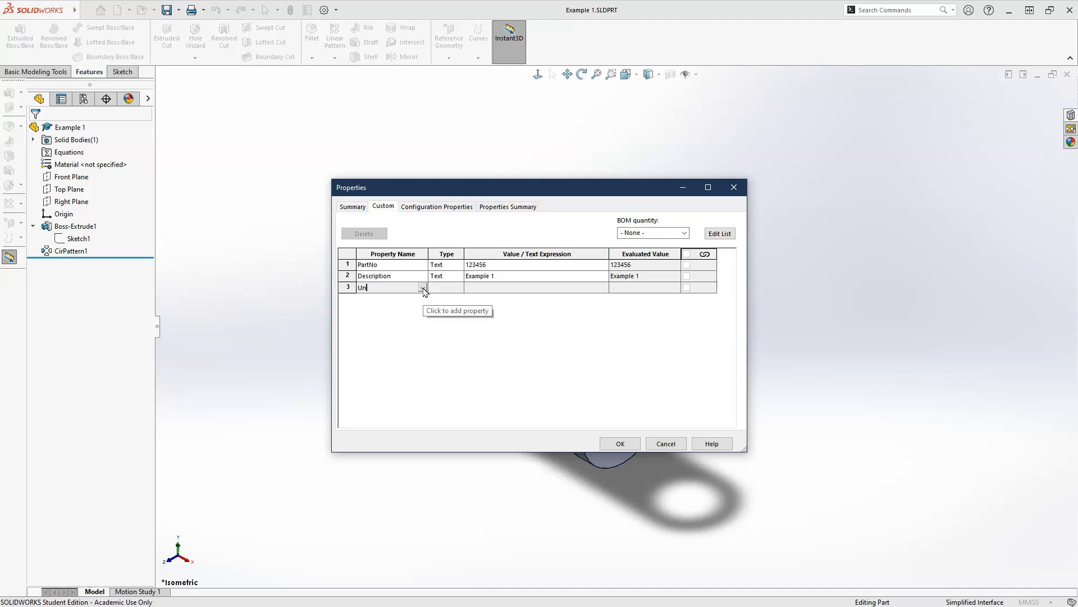
text(Unit)
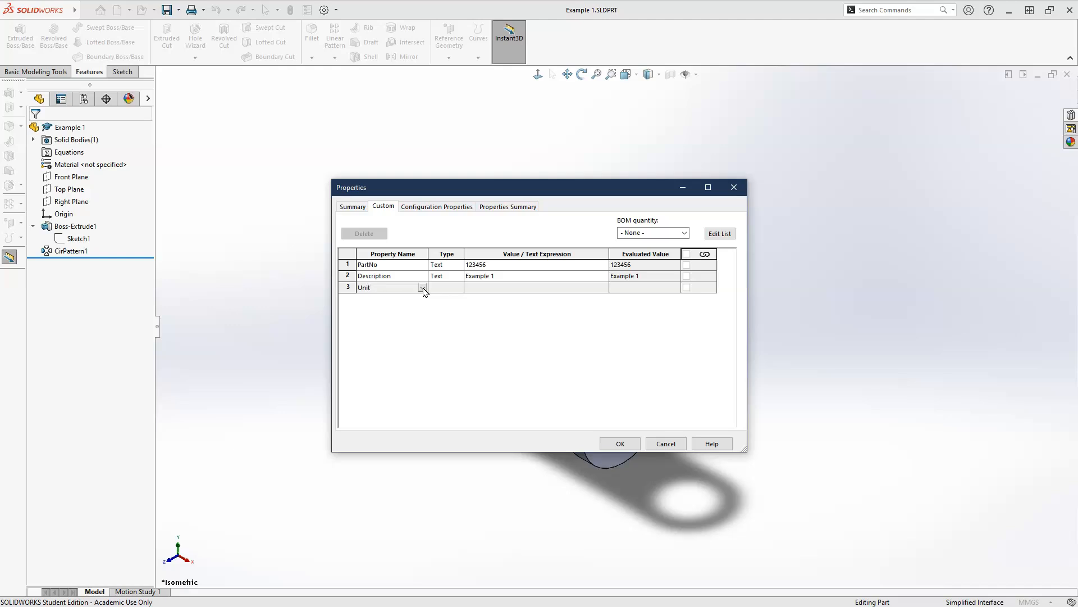
click(485, 286)
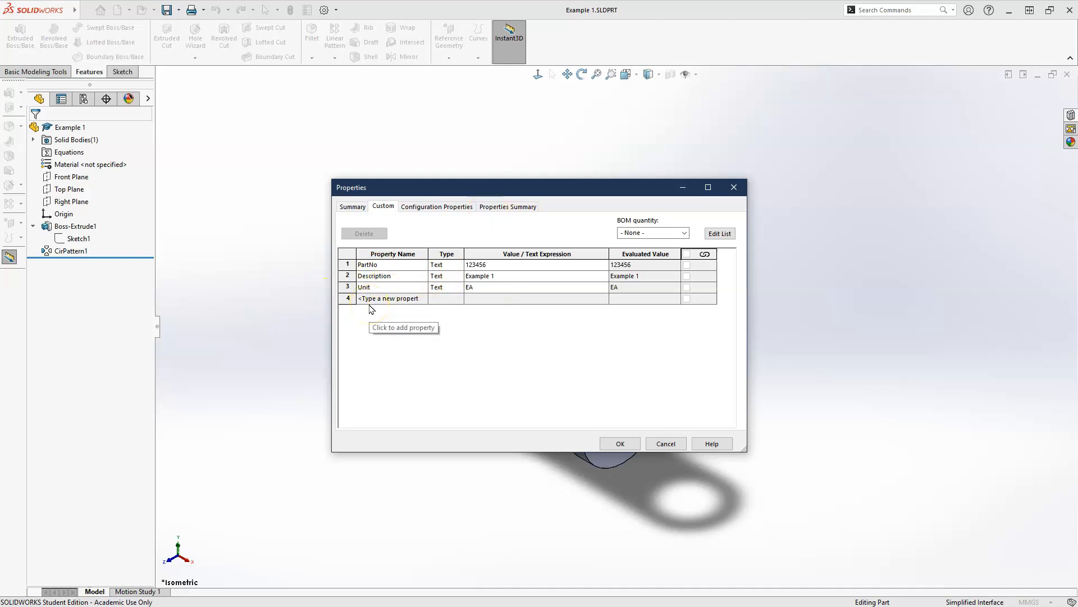
click(618, 443)
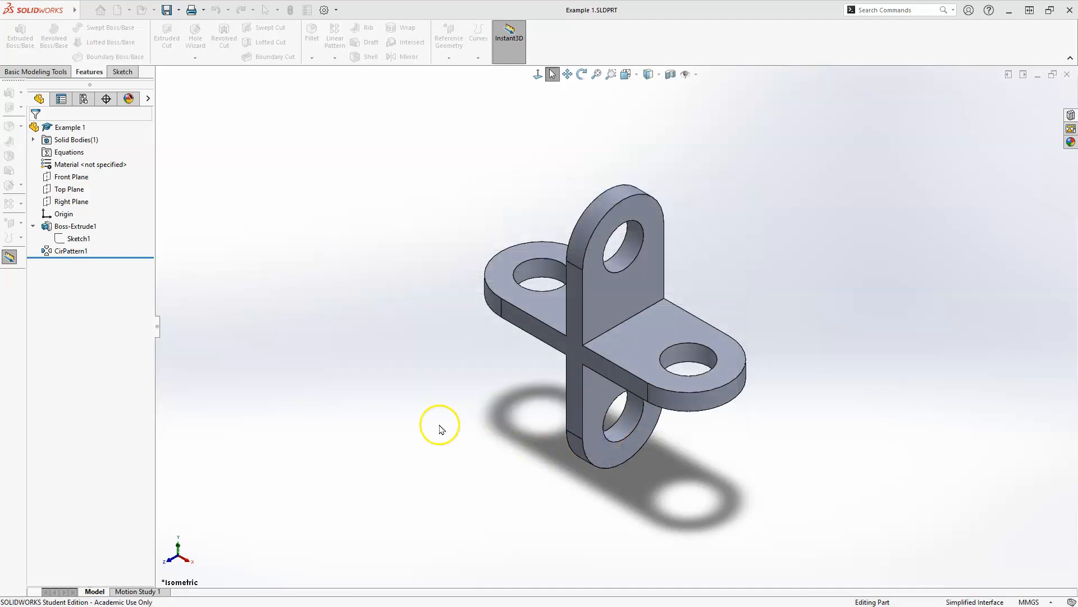
Save the part with its custom properties
click(167, 10)
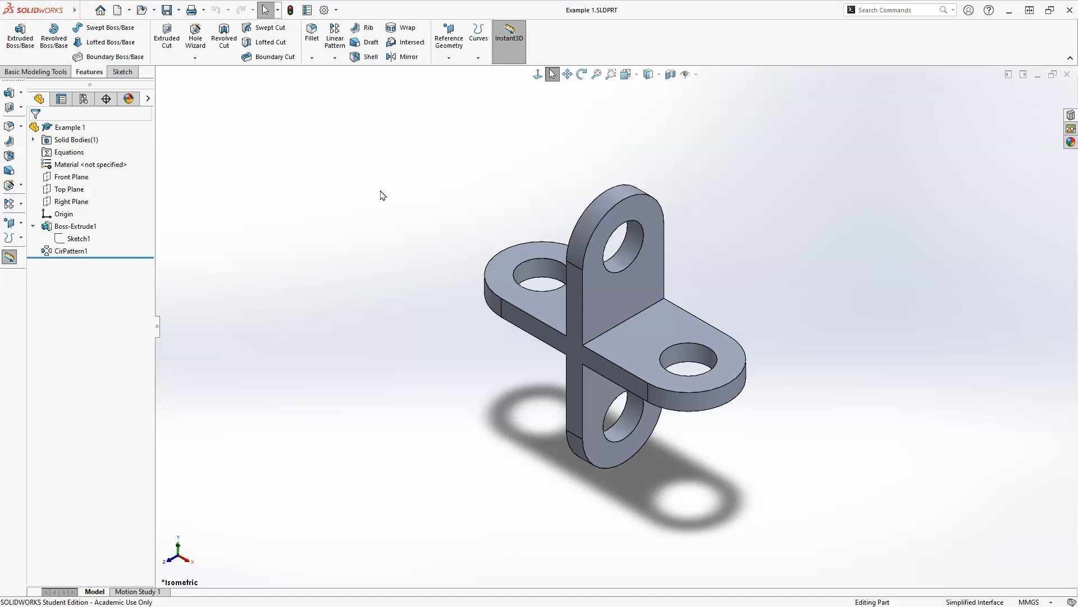
click(376, 195)
click(359, 287)
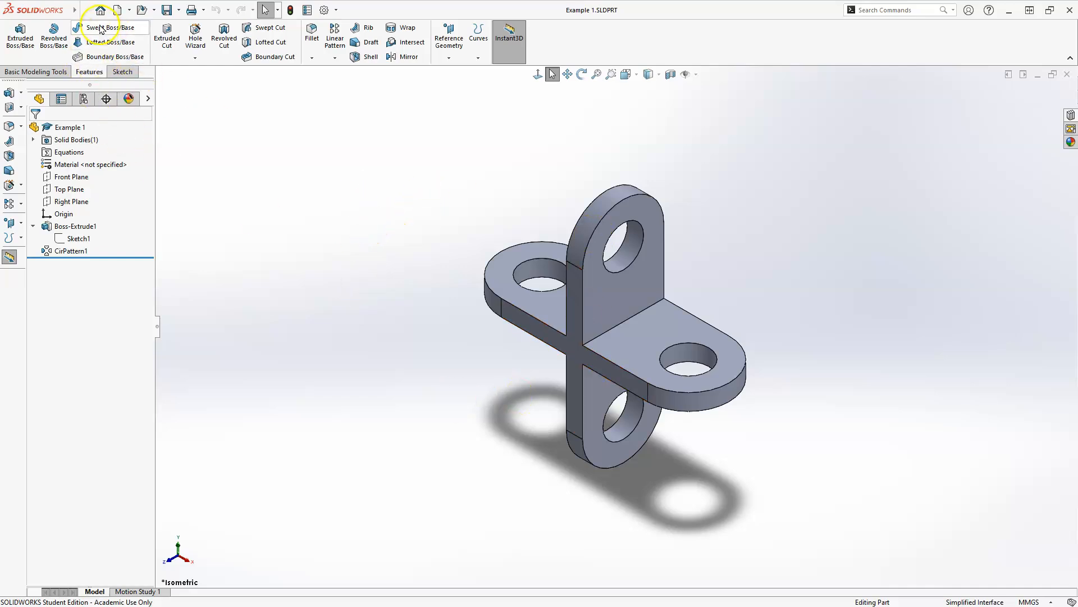
Create a new document from the Drawing template
mouse_move(75, 12)
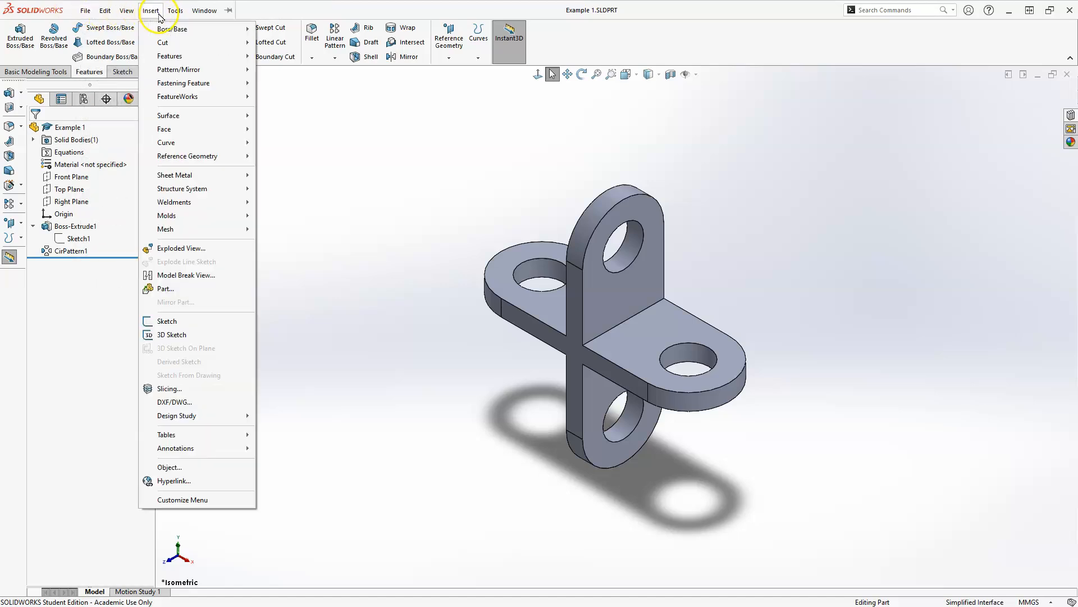
click(85, 10)
click(85, 11)
click(85, 11)
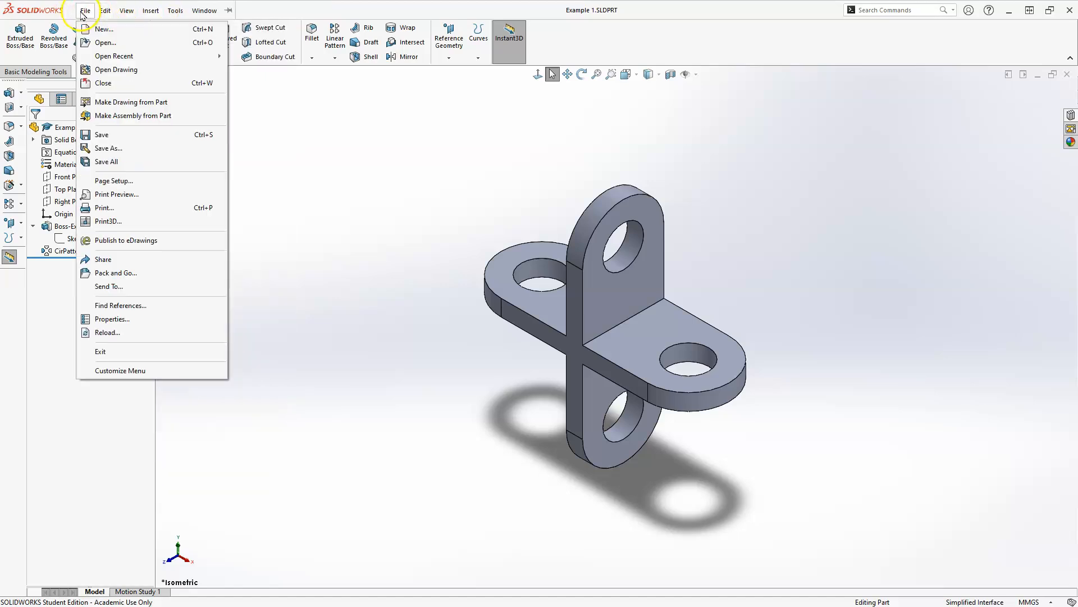
click(97, 30)
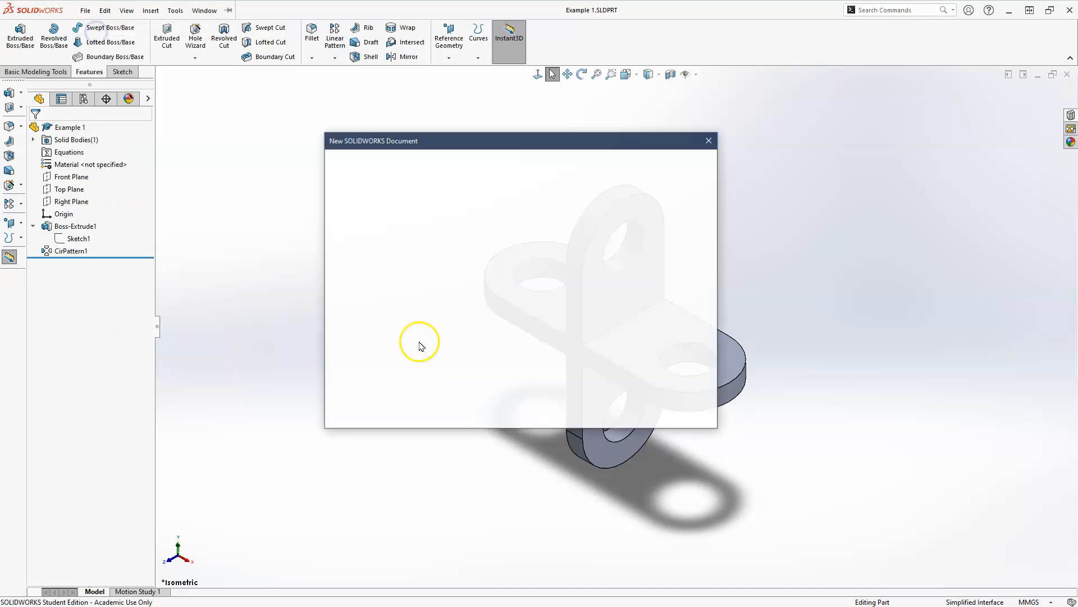
click(438, 181)
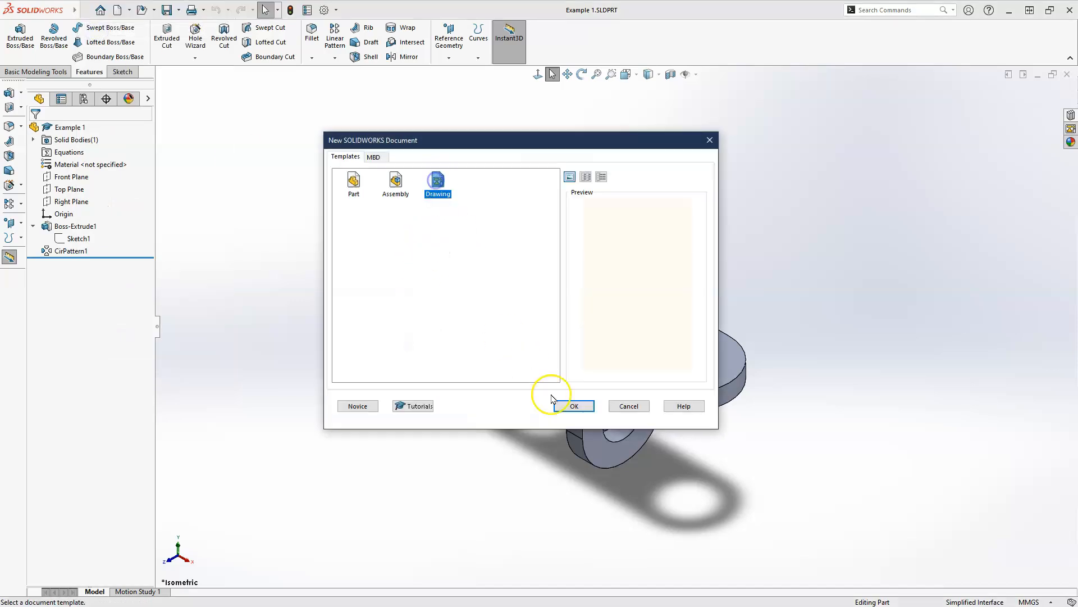
click(562, 406)
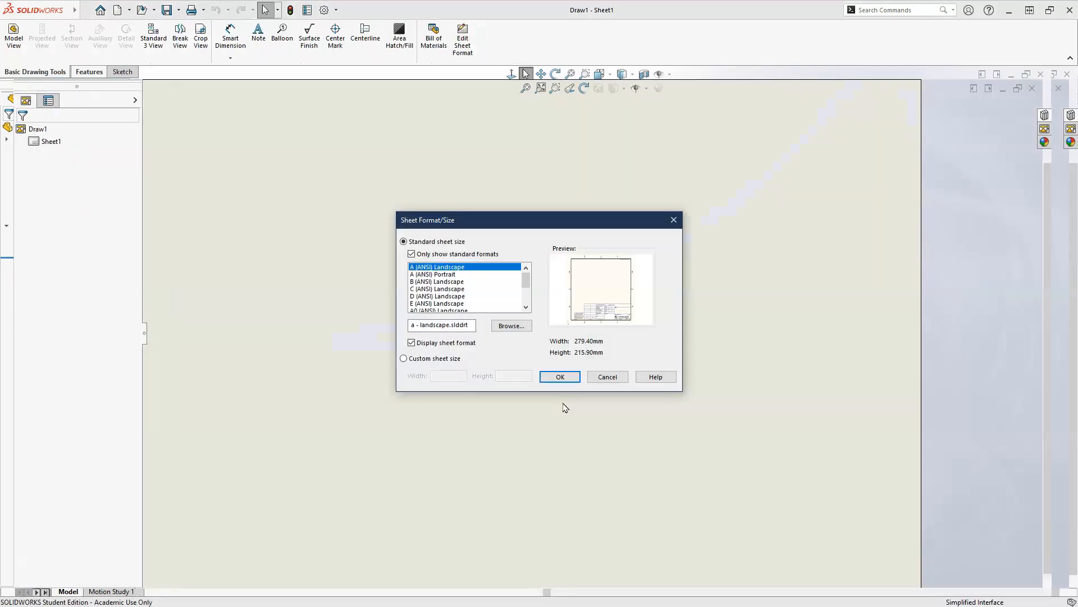
Set the sheet size to B (ANSI) Landscape and leave the automatically started Model View command
click(434, 282)
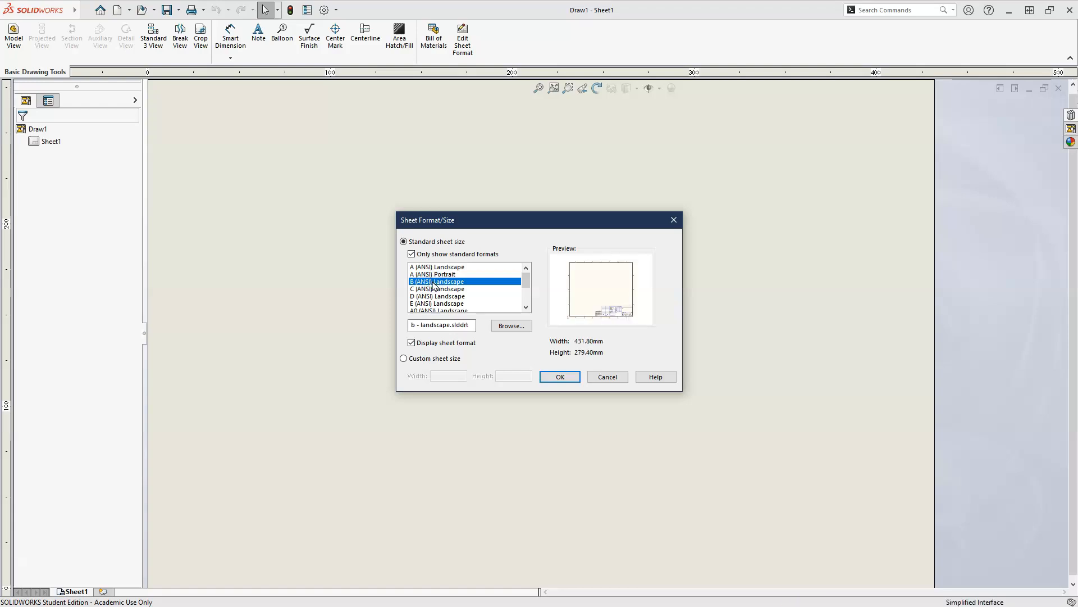
click(559, 376)
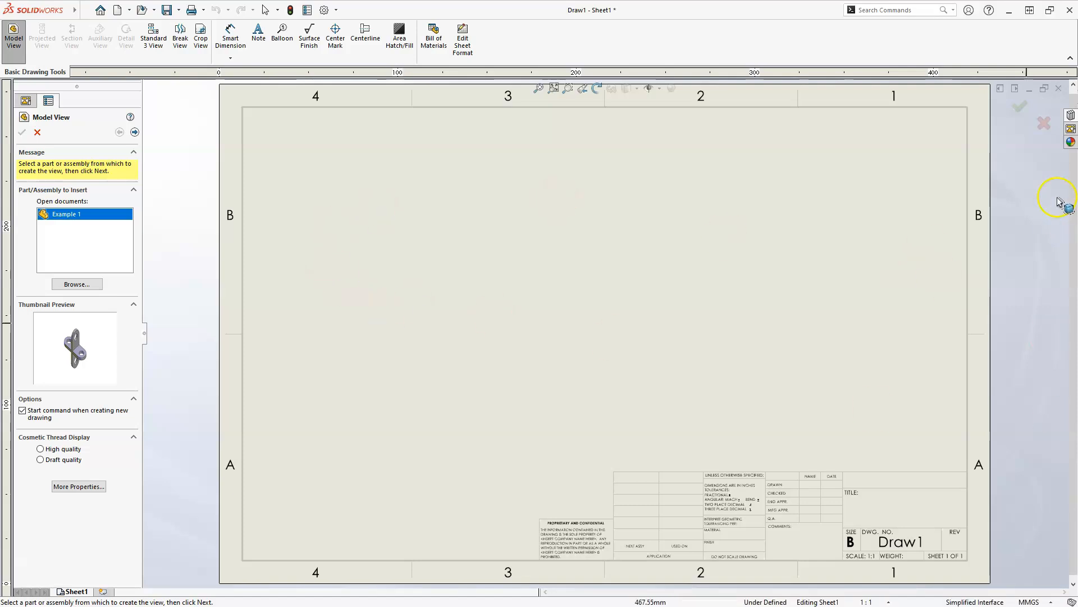
click(1043, 122)
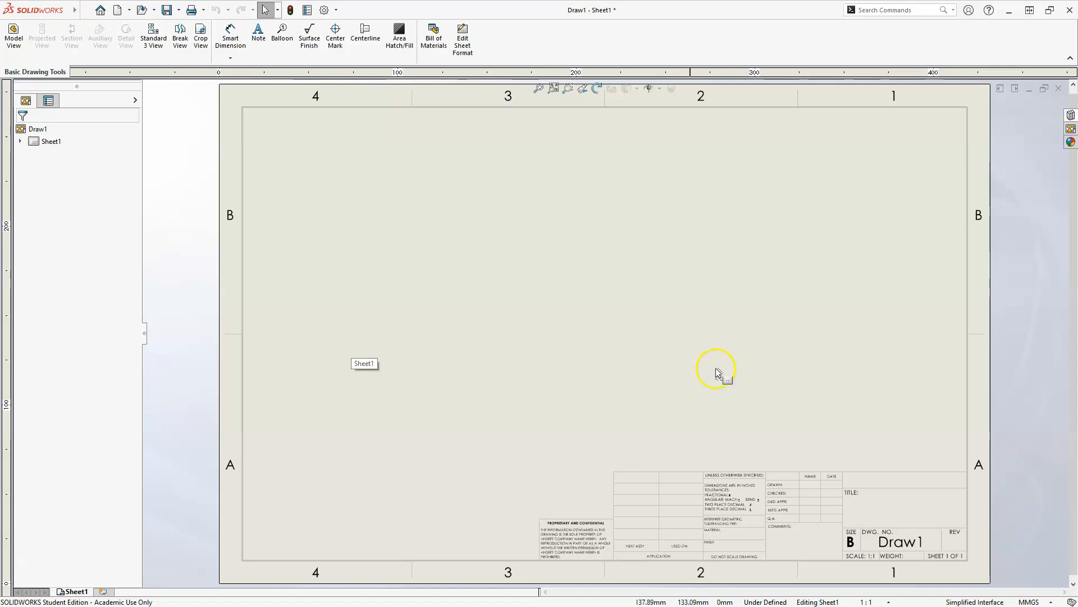
Insert the front view of the Example 1 part in the lower-left area of the sheet, ending without projected views
click(13, 33)
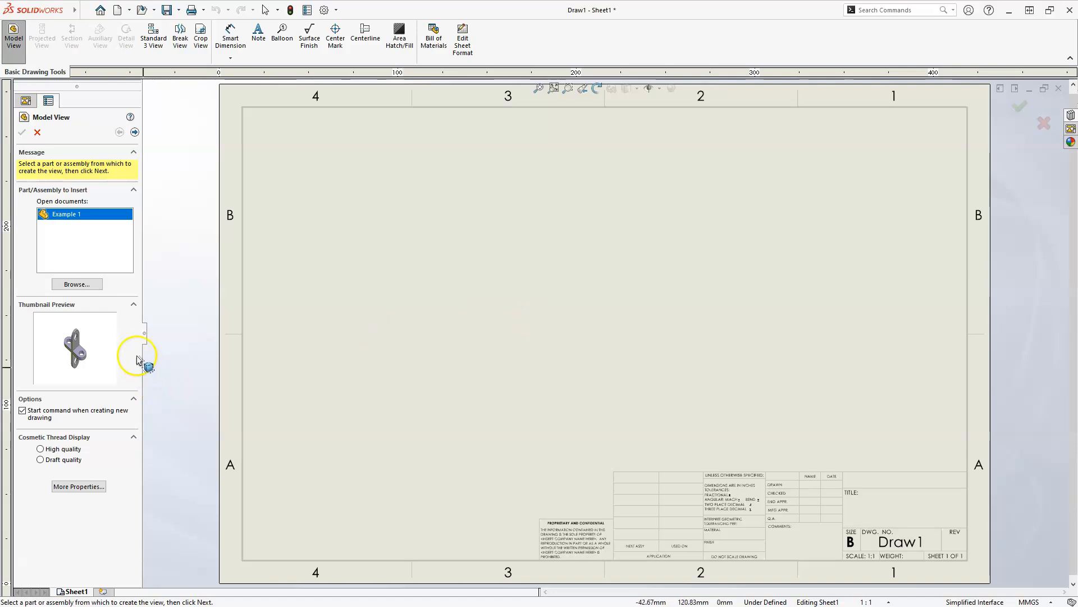
click(59, 215)
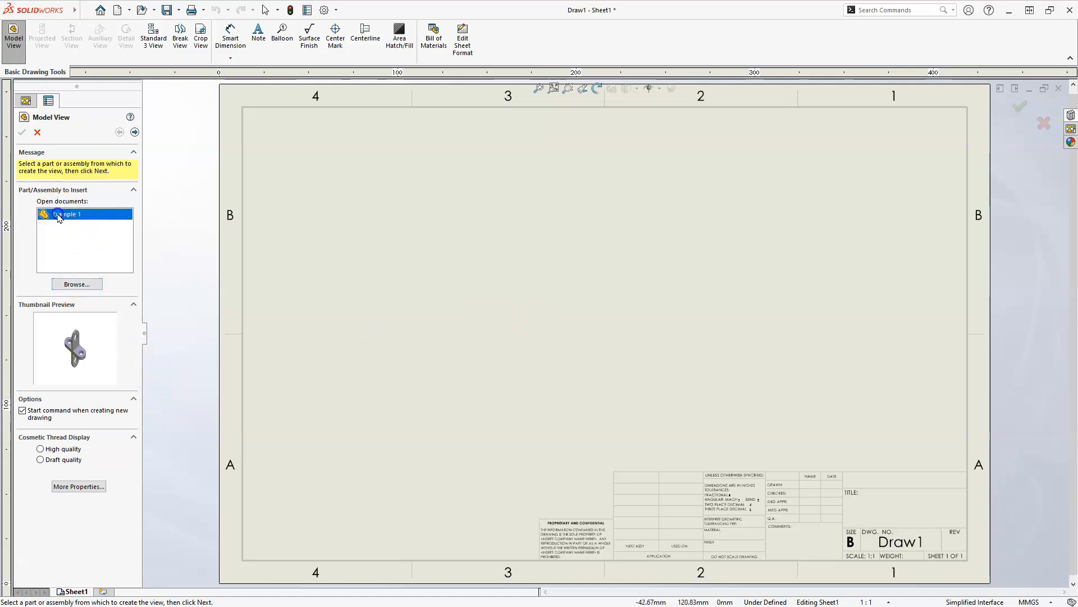
double_click(59, 215)
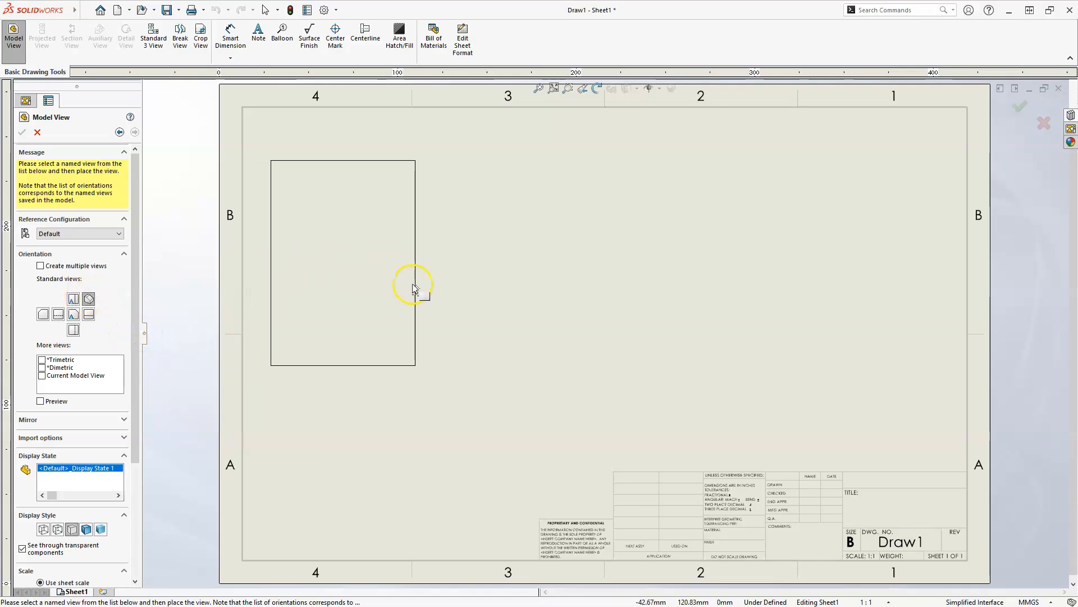
click(73, 298)
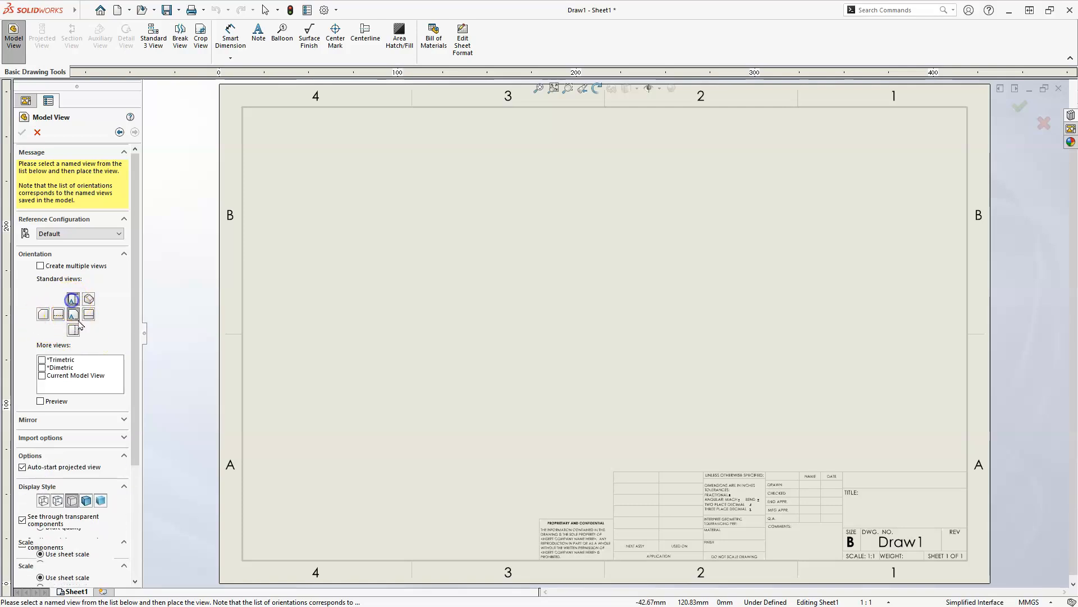
click(74, 316)
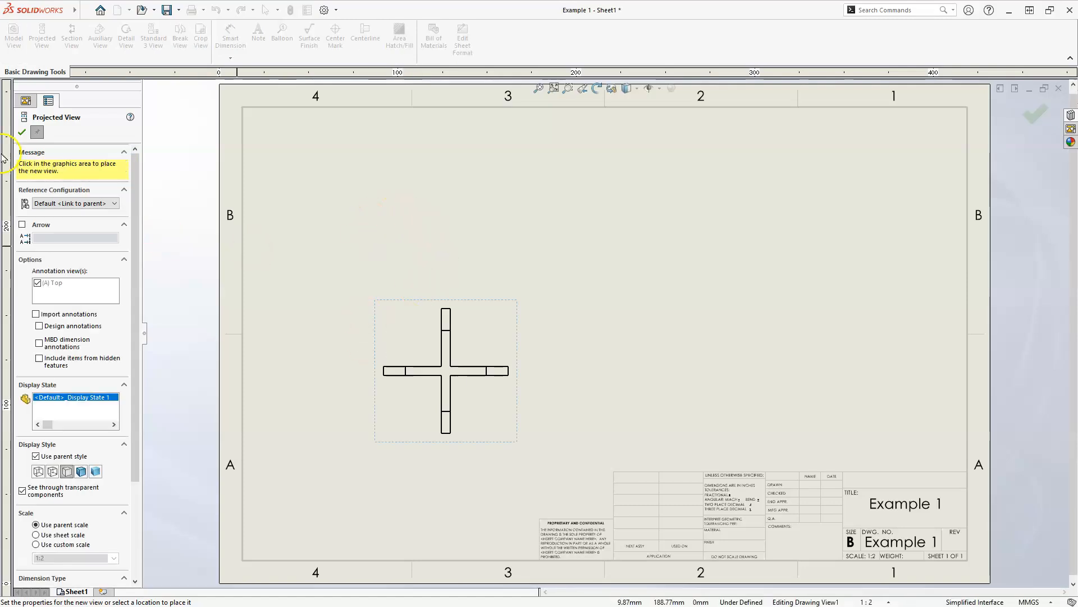
click(22, 132)
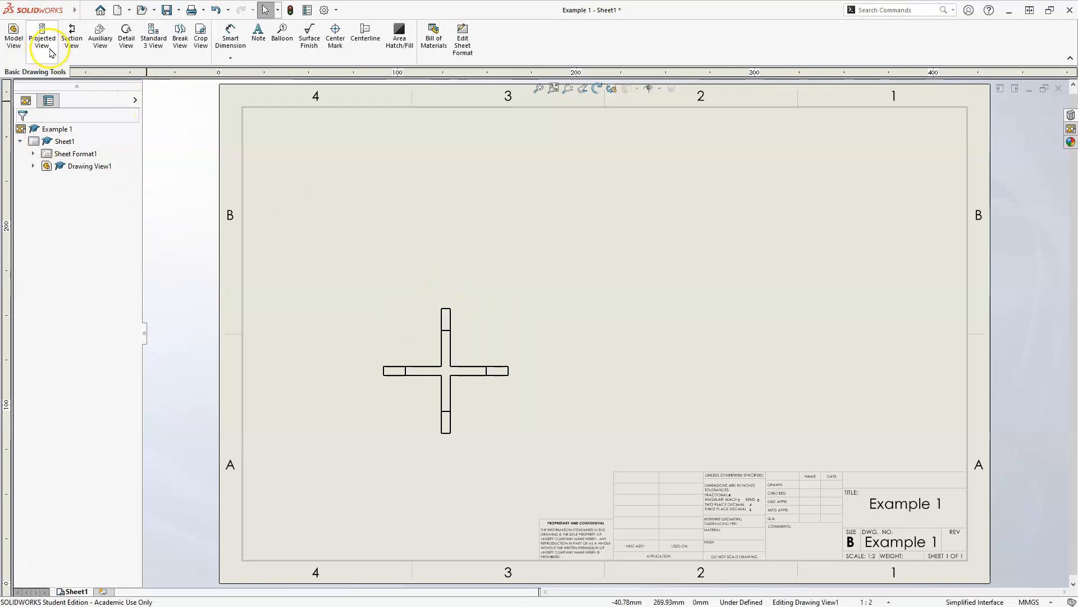
Create projected views from the front view: a top view directly above it and an isometric view diagonally above it
click(43, 36)
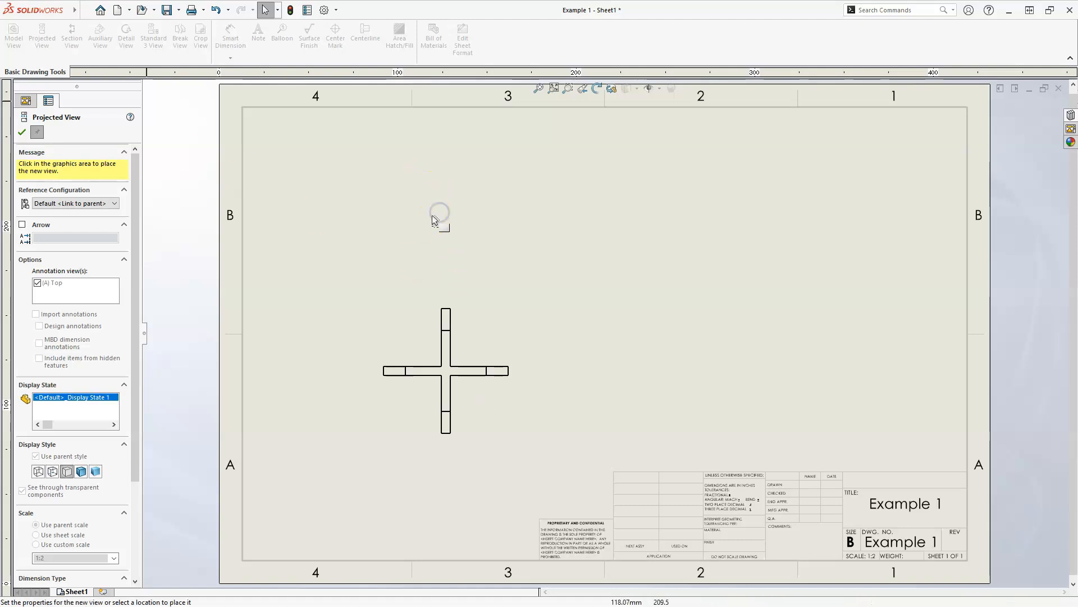
click(355, 336)
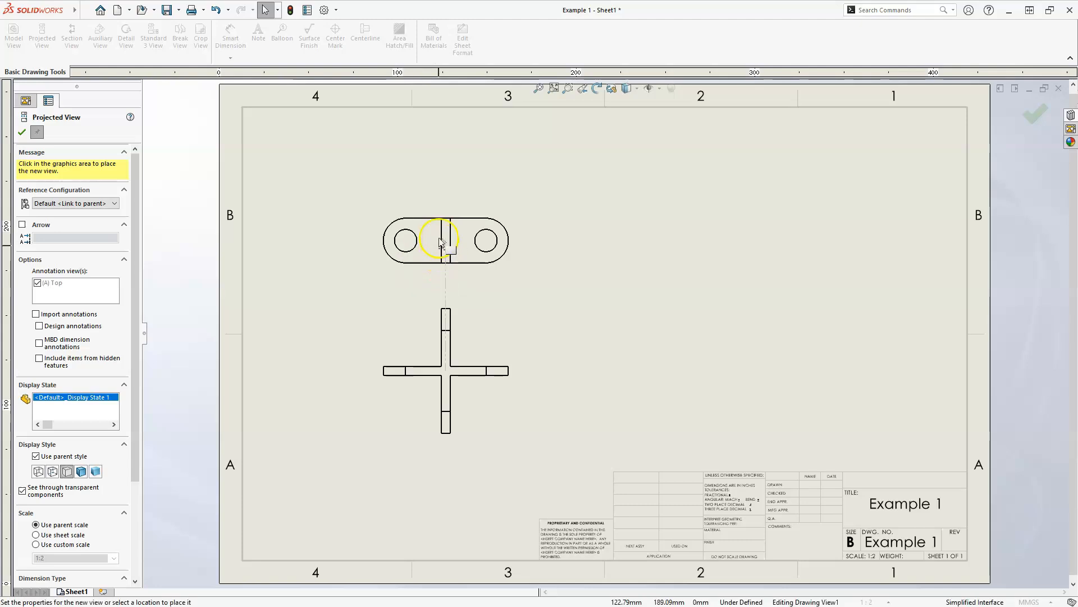
click(443, 223)
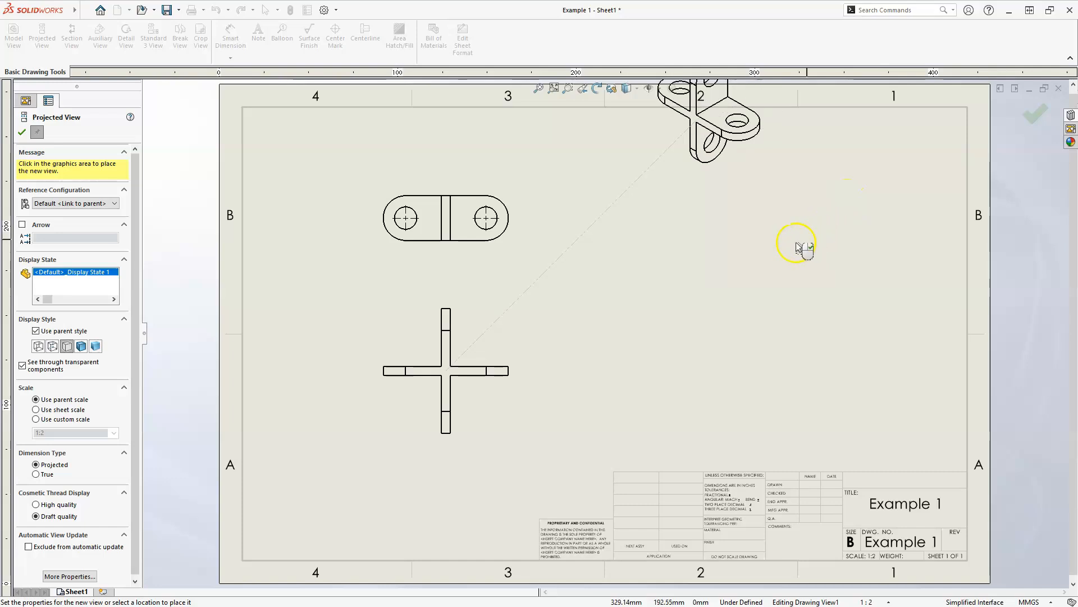
click(686, 257)
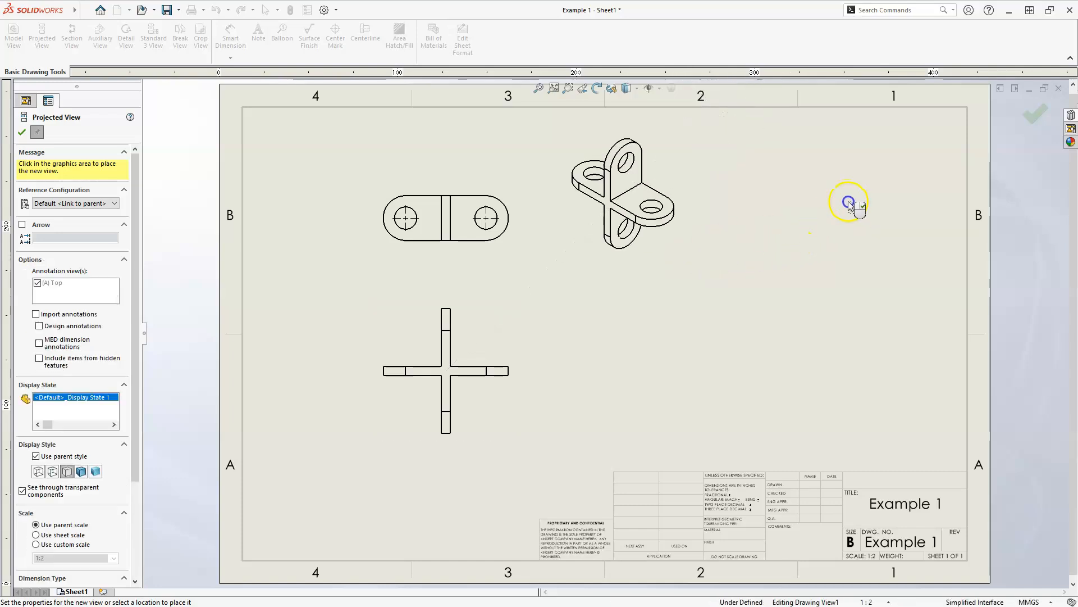
click(1025, 129)
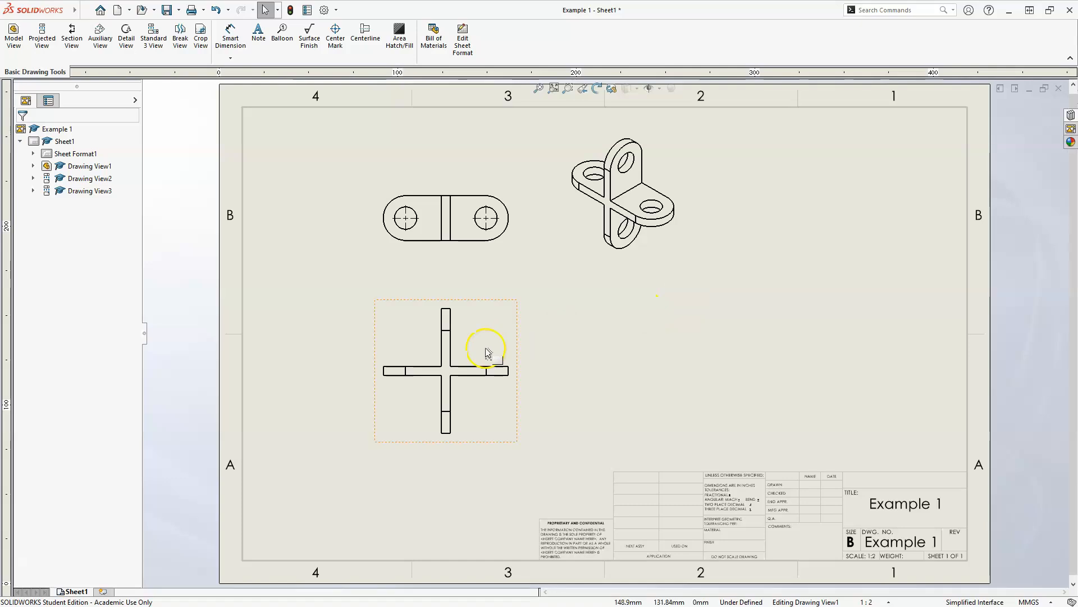
Move the isometric view to the upper-right corner of the sheet and deselect it
mouse_move(662, 289)
mouse_down()
mouse_move(911, 310)
mouse_move(924, 283)
mouse_up()
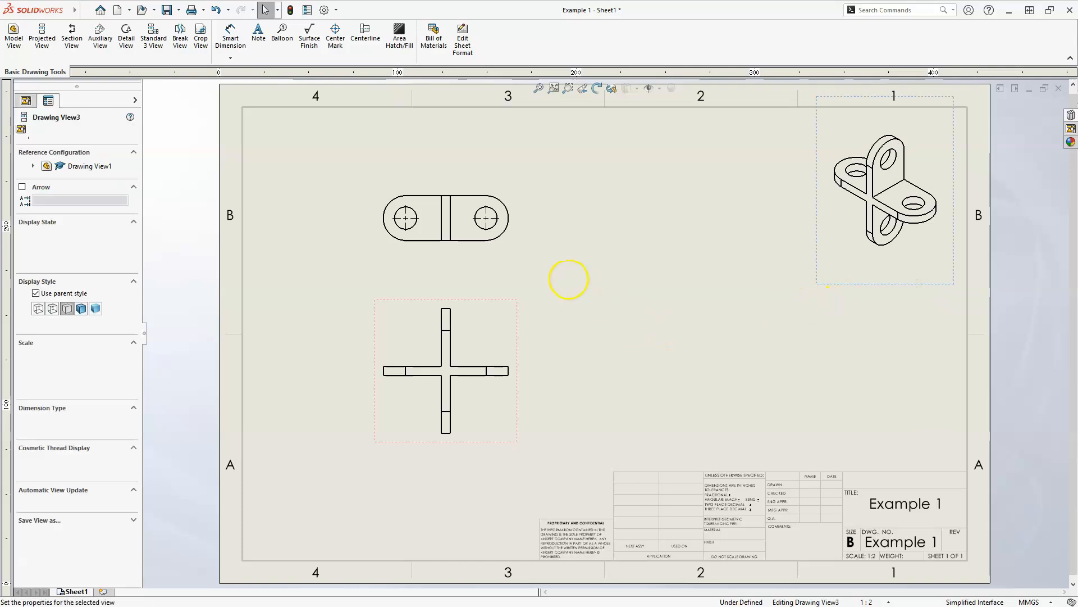
click(552, 233)
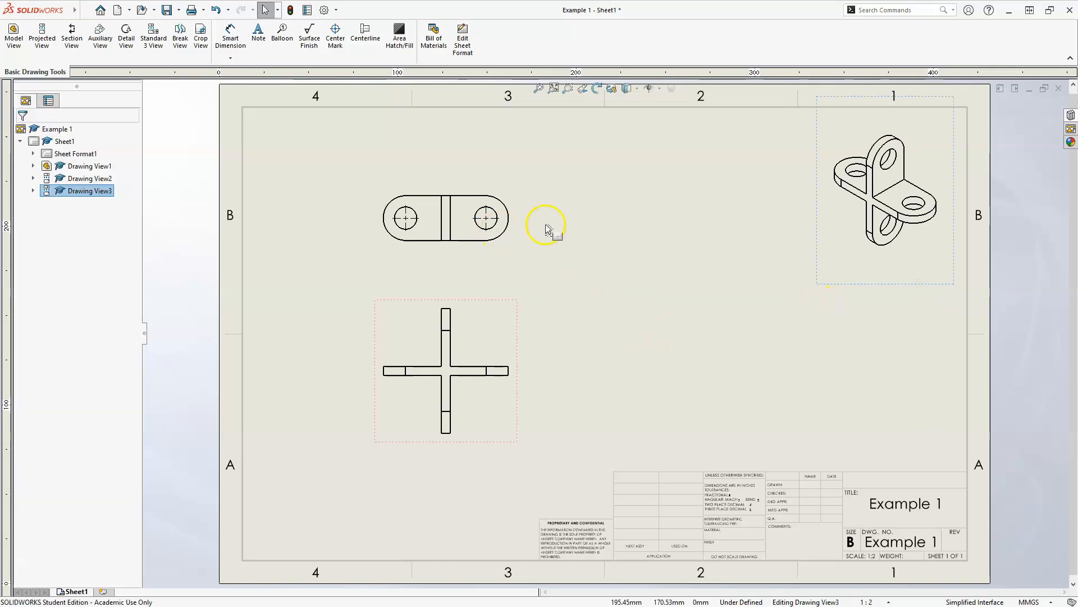
click(578, 254)
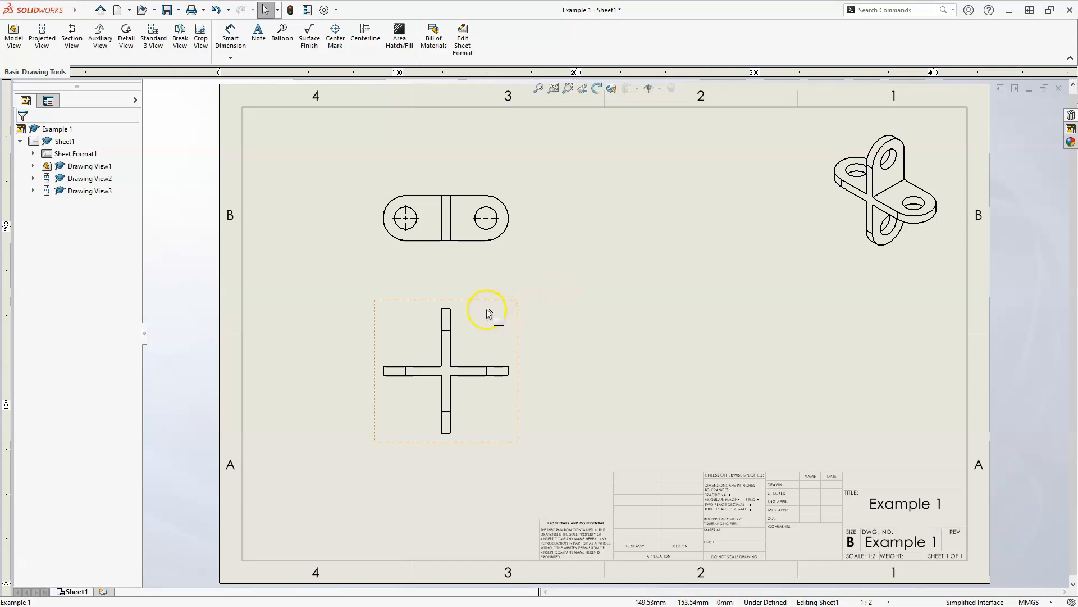
Set the sheet scale to 0.75:1 and move the top view upward, farther away from the front view
click(515, 315)
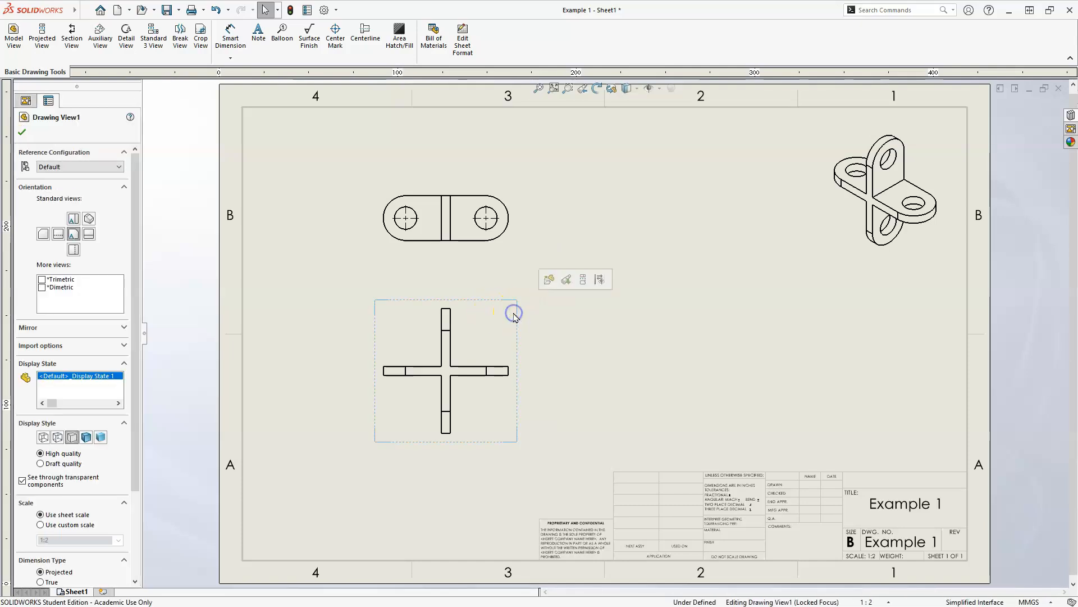
drag(137, 365, 141, 484)
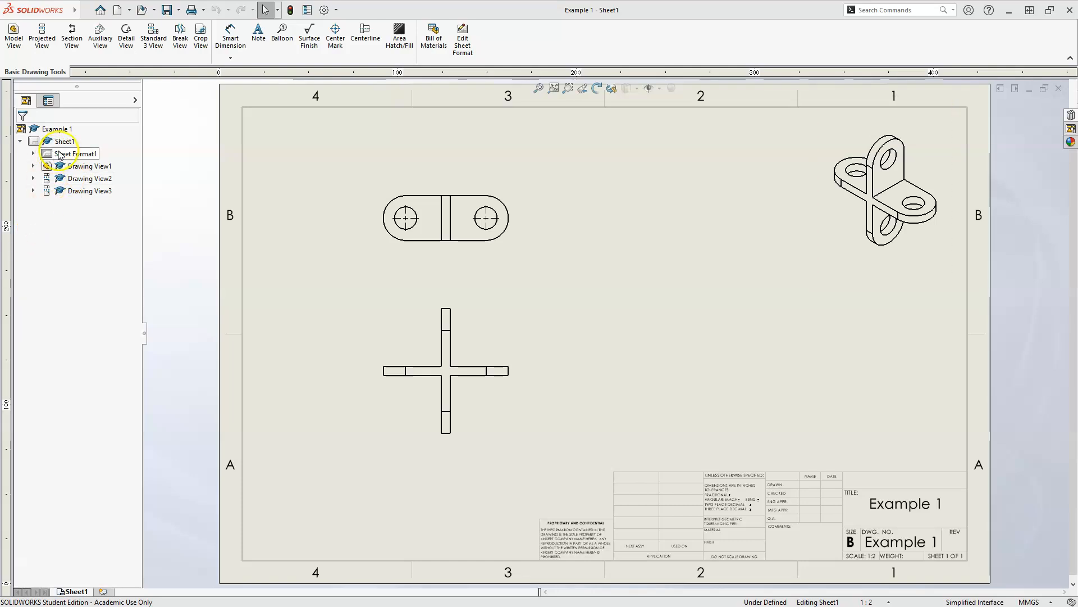
right_click(65, 142)
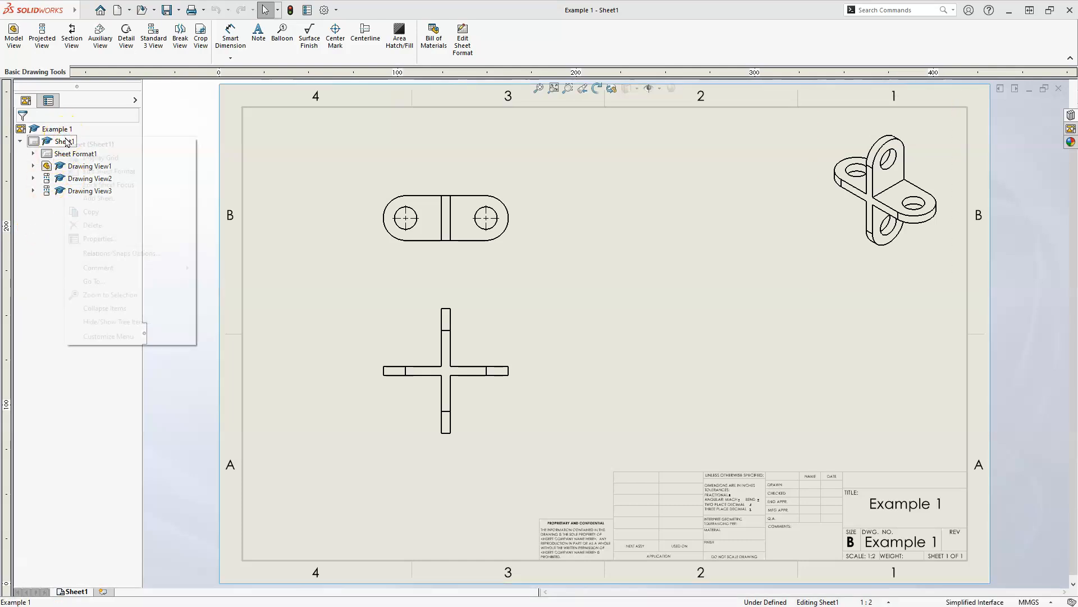
click(102, 238)
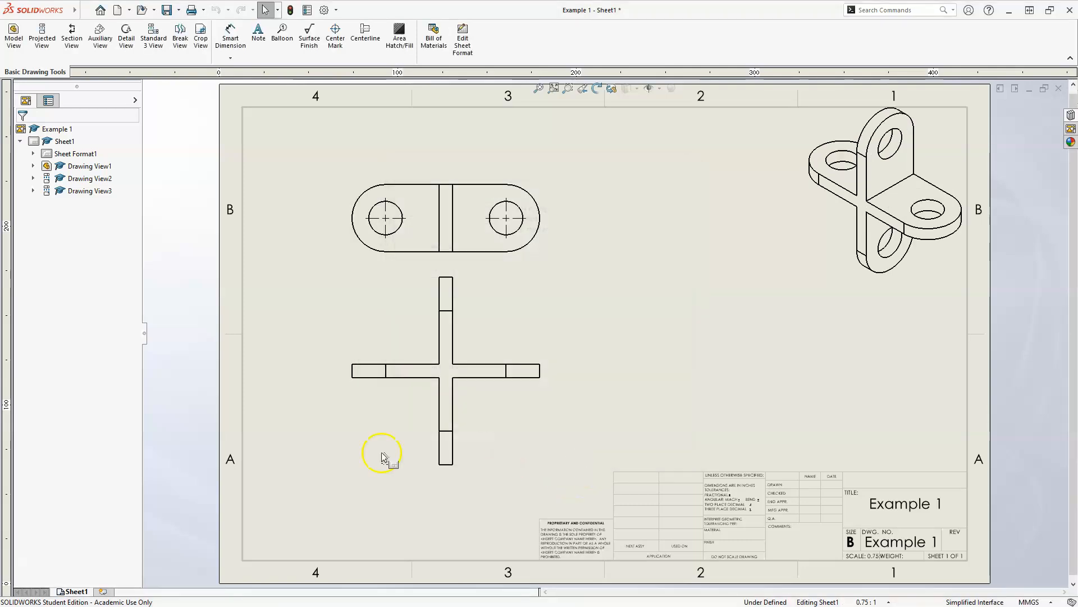
drag(523, 176, 509, 140)
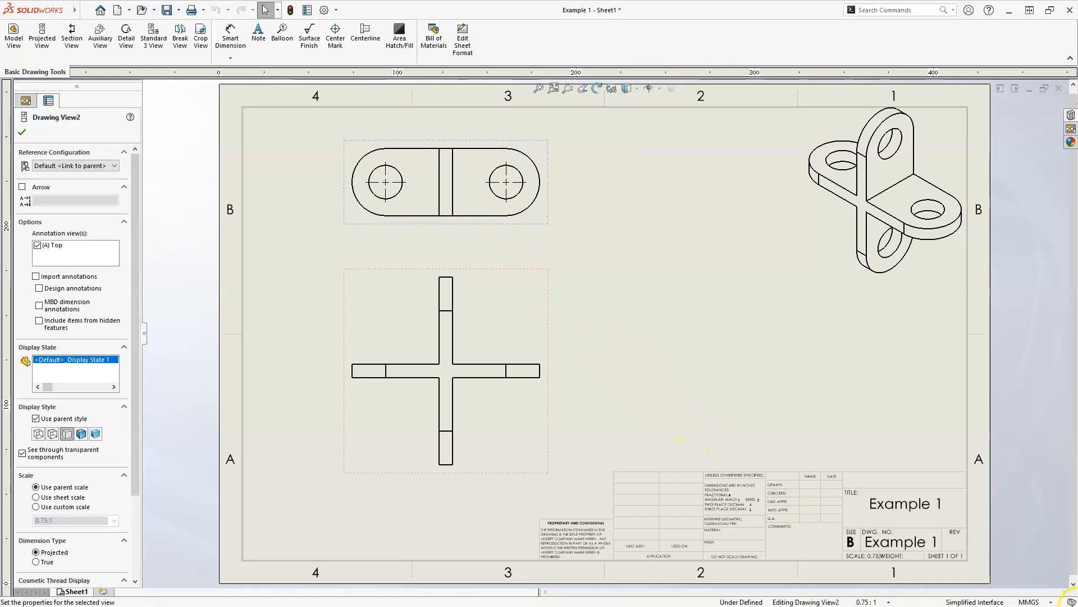
Check the scale entry in the title block and set the sheet scale to 3:4 in the sheet properties
scroll(874, 564, down, 5)
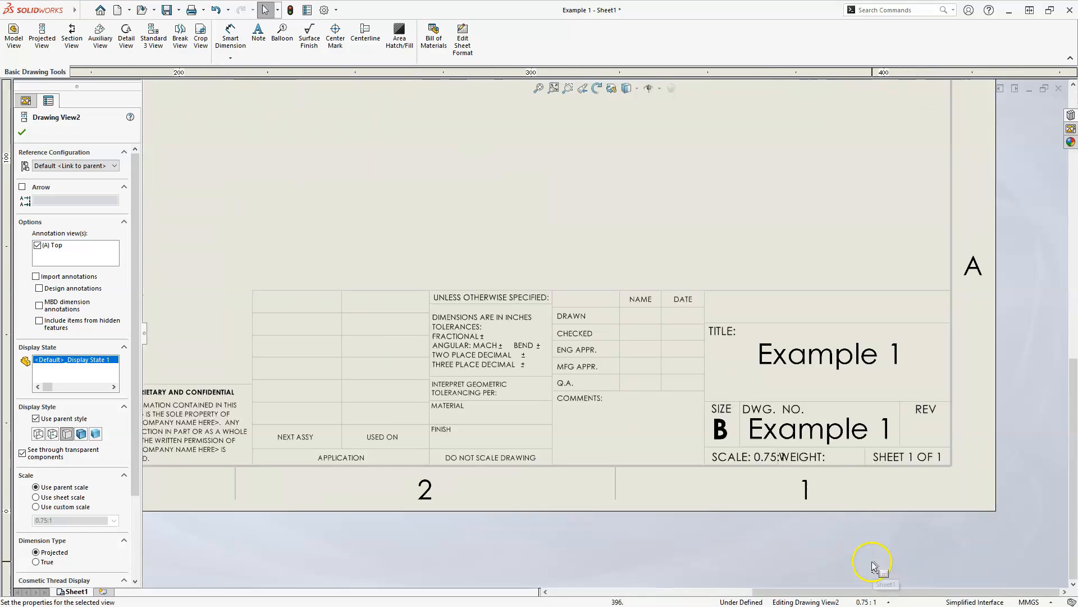
scroll(718, 449, down, 3)
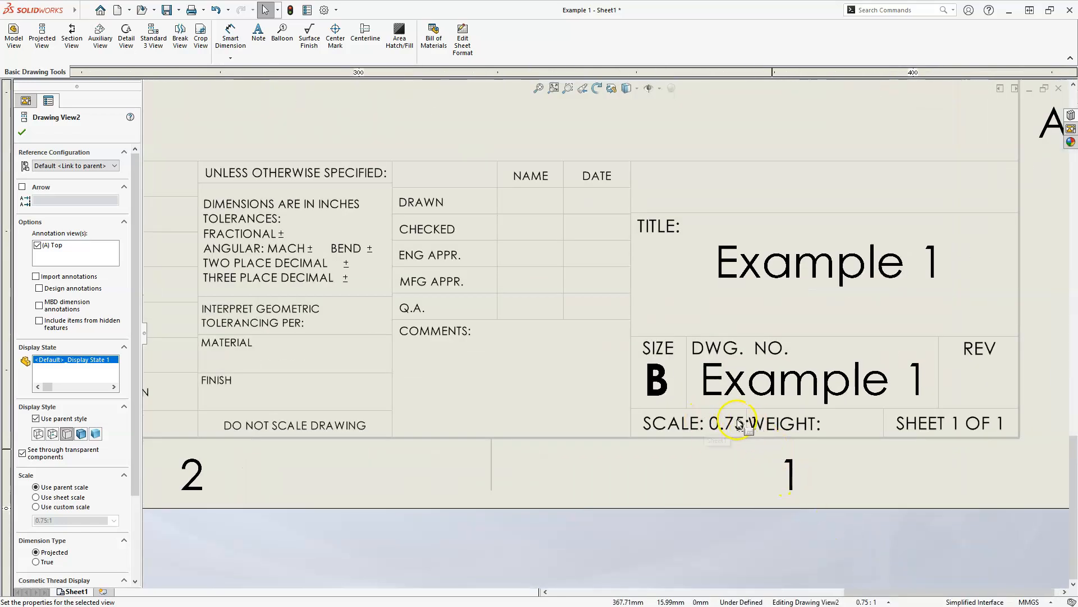
scroll(721, 413, up, 4)
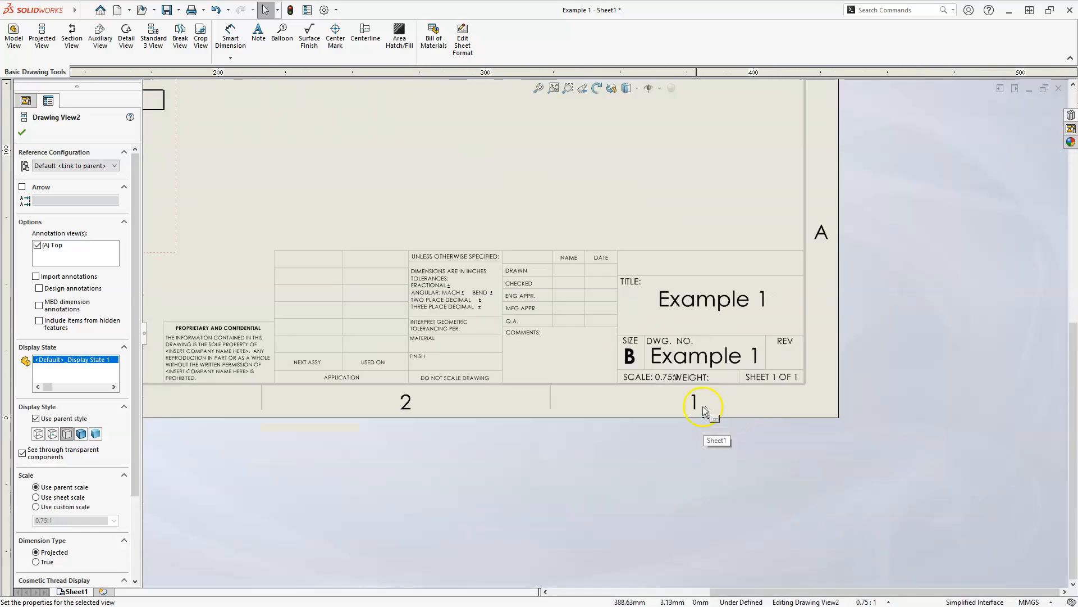
scroll(674, 438, up, 2)
scroll(654, 414, up, 2)
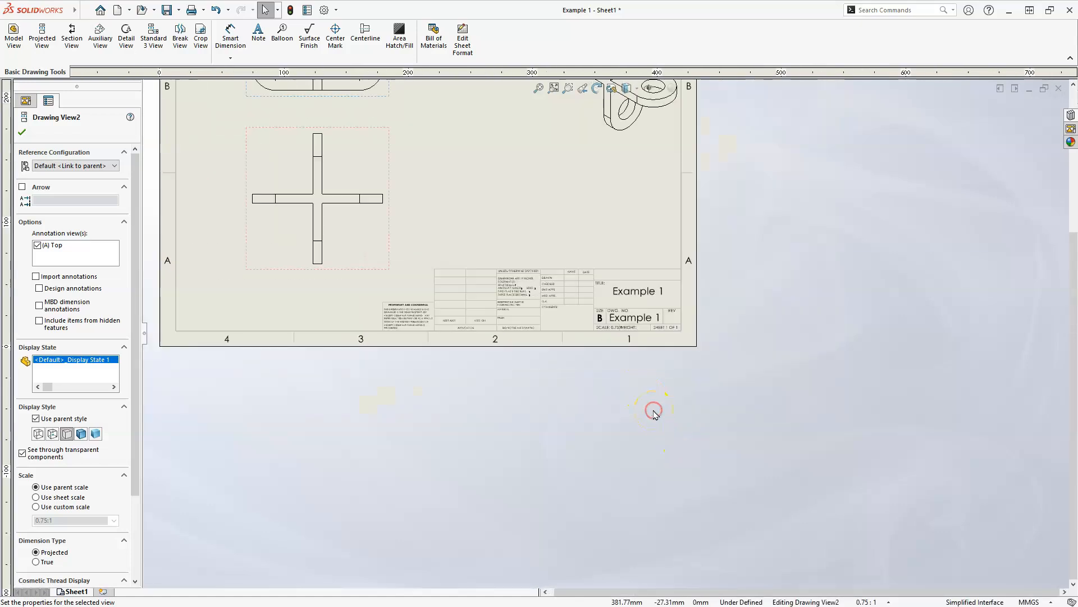
key(f)
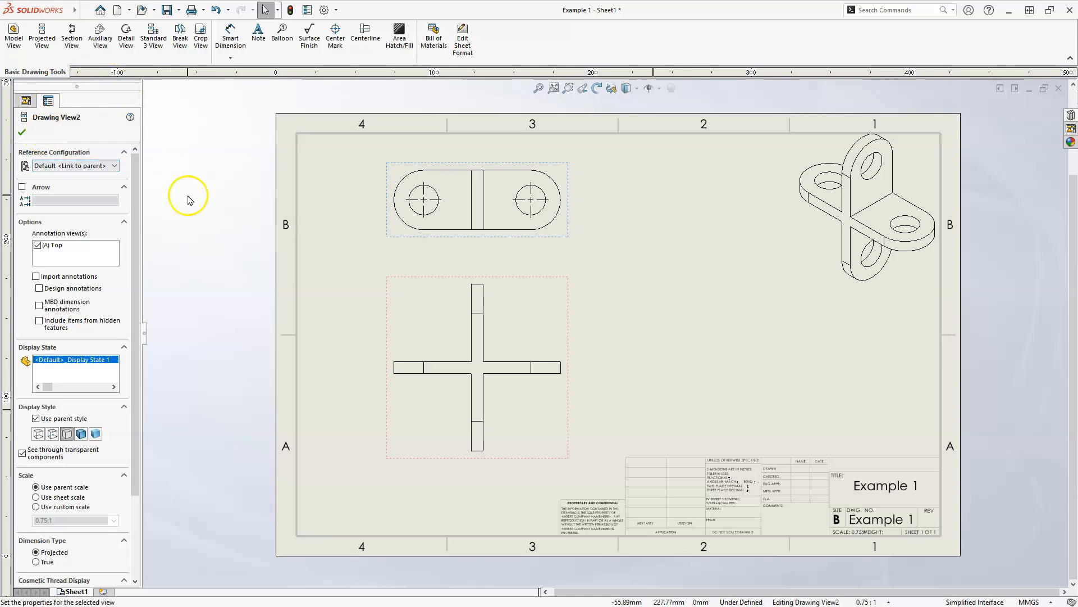
click(188, 199)
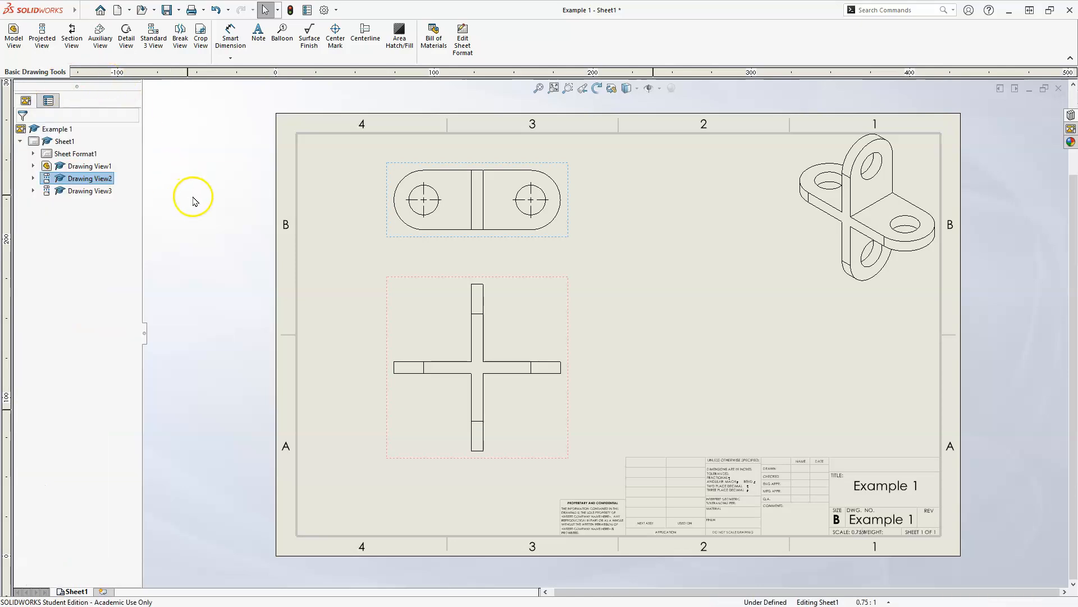
right_click(55, 142)
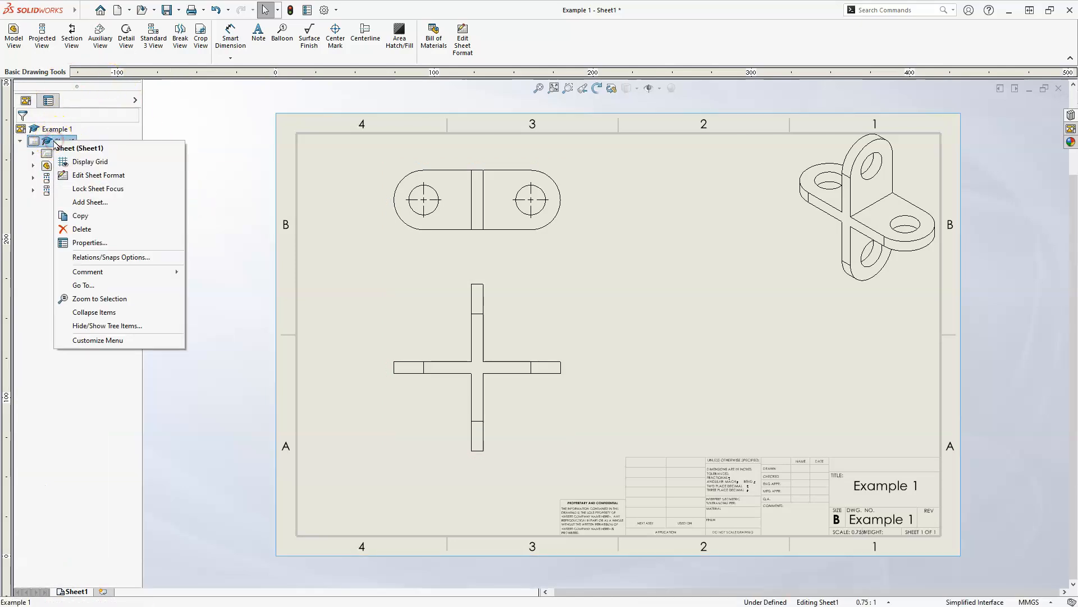
click(87, 242)
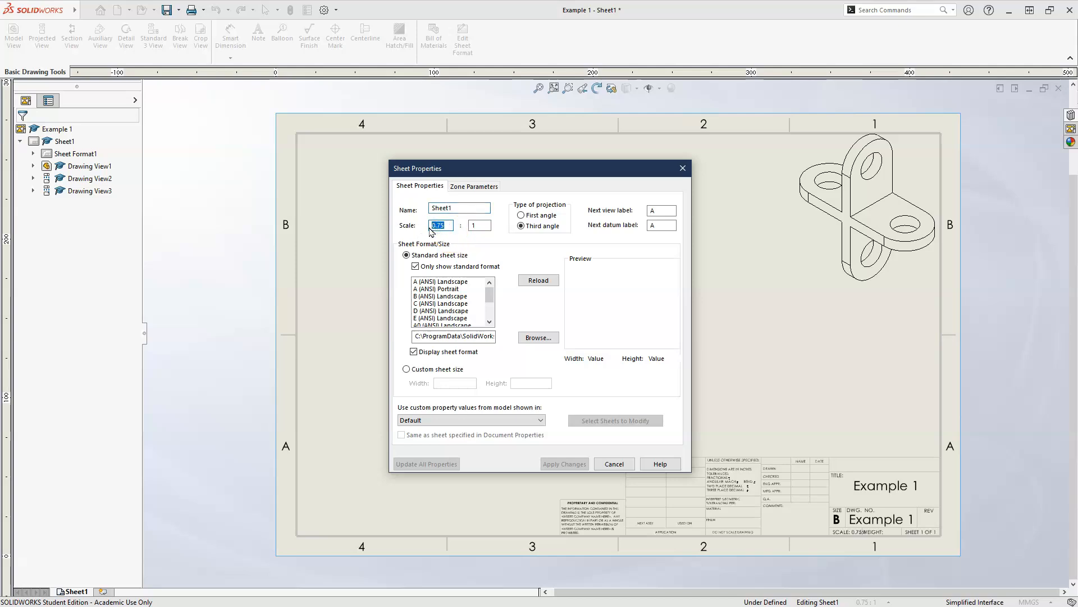
text(3)
click(472, 224)
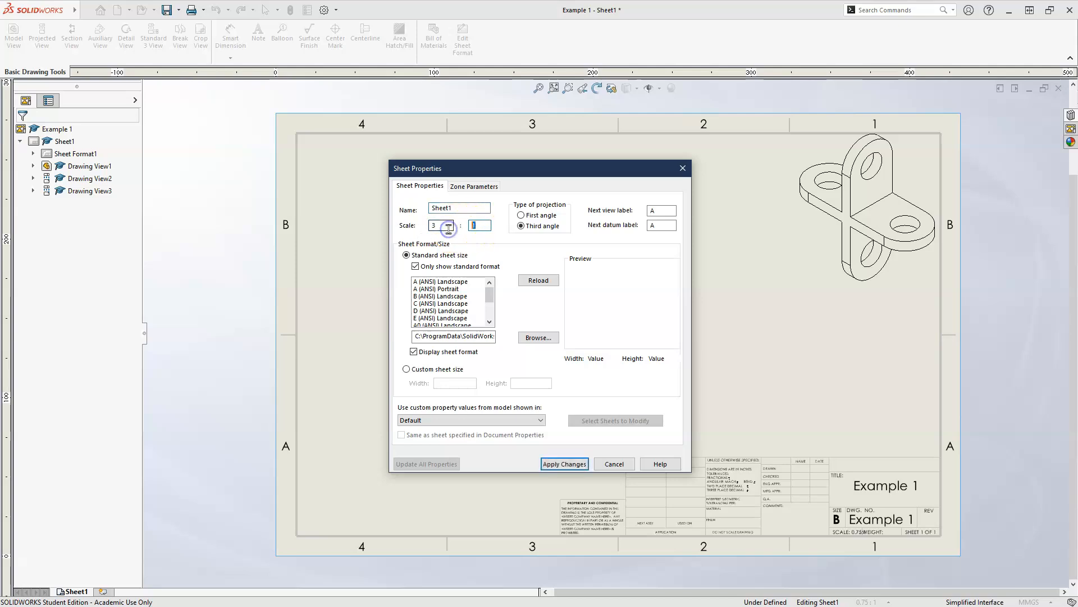
click(563, 464)
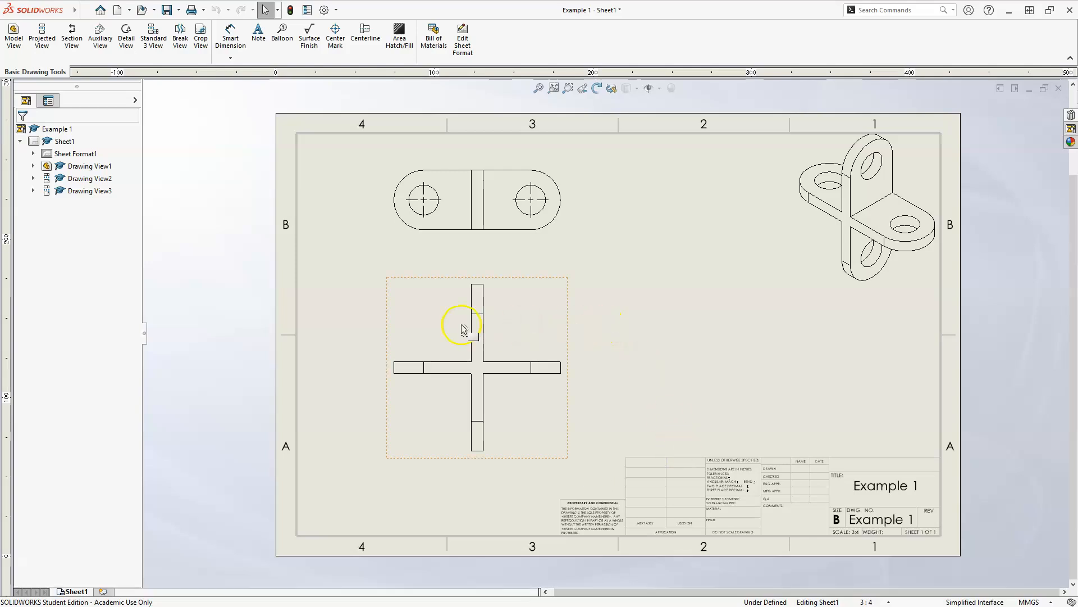
scroll(479, 201, down, 3)
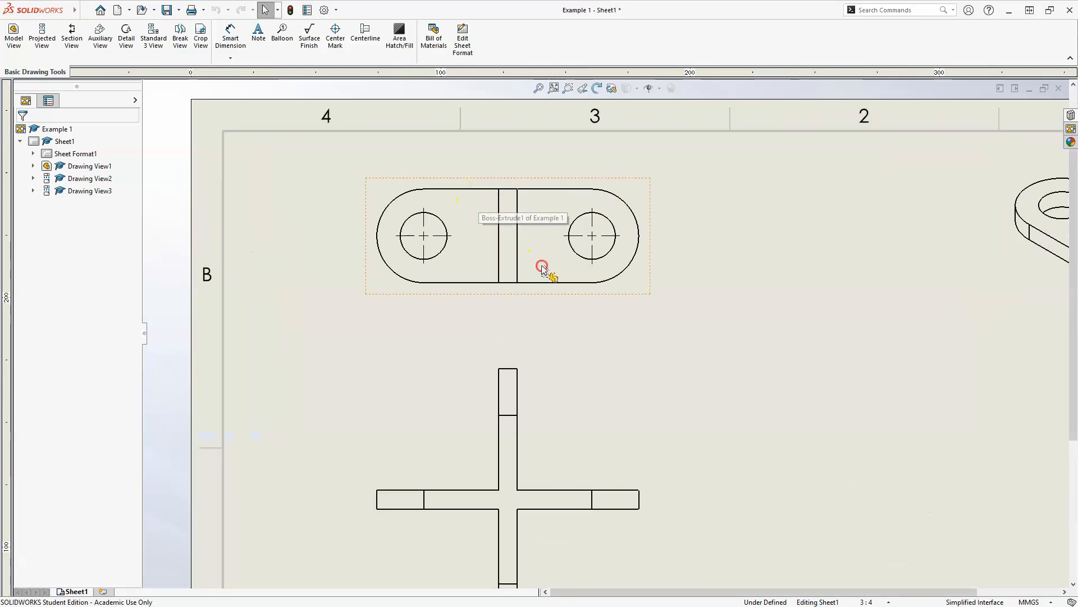
middle_drag(547, 265, 513, 330)
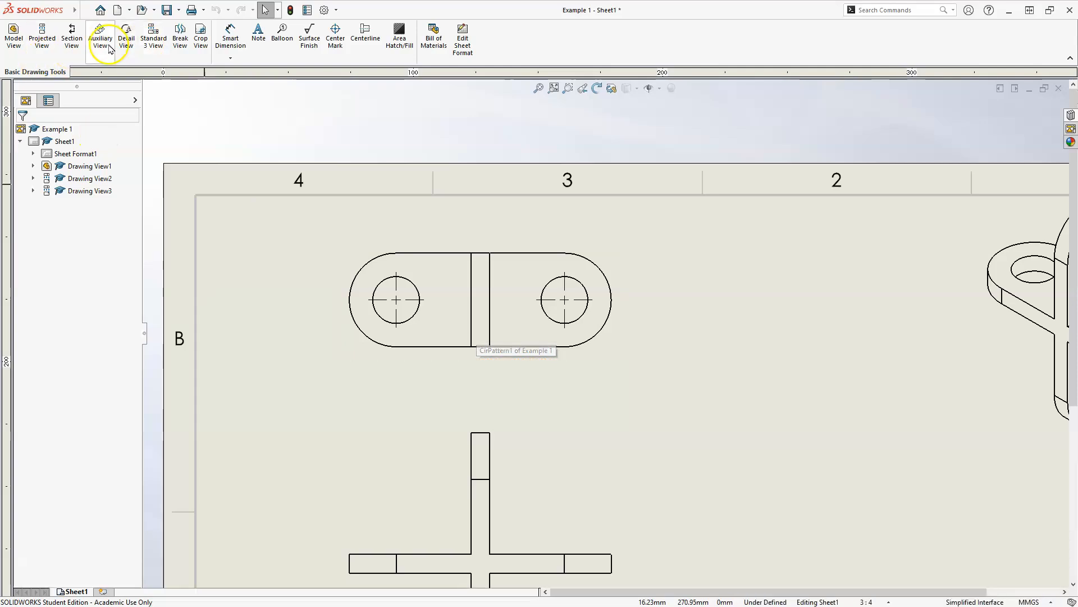
click(128, 40)
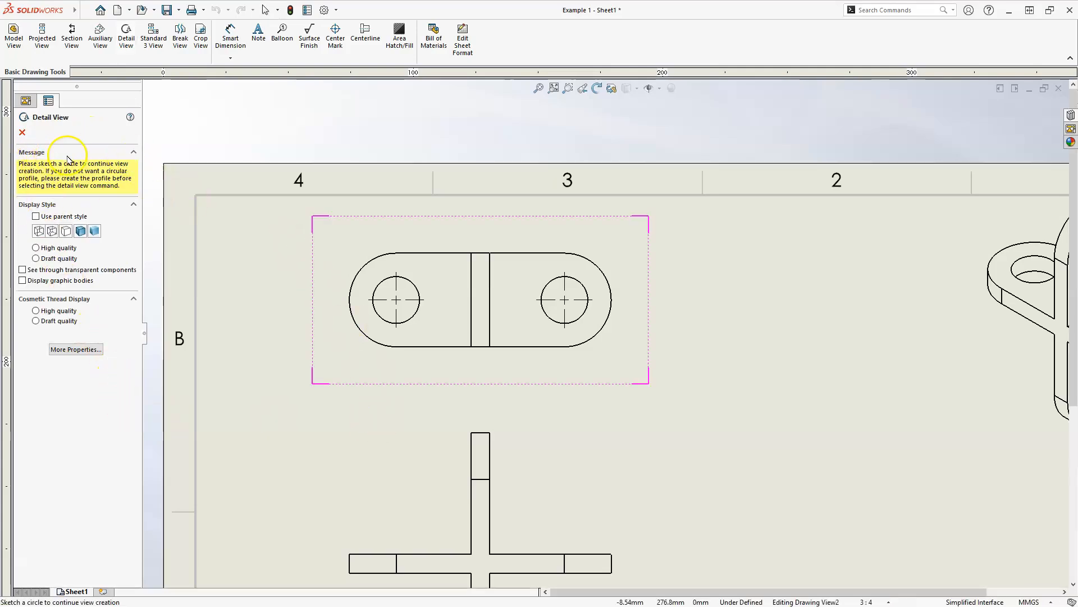
click(133, 153)
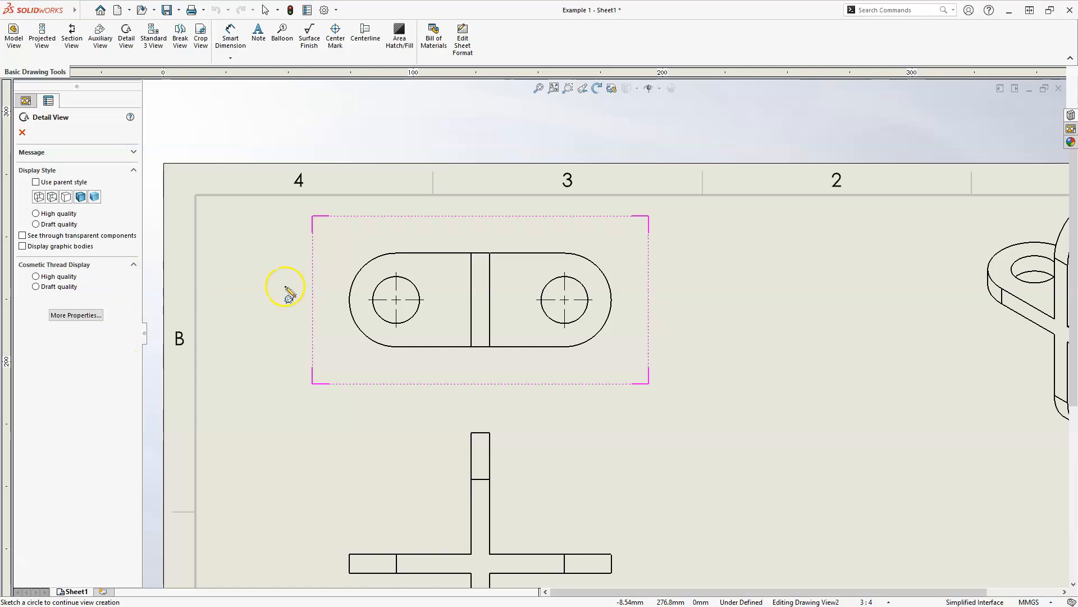
click(567, 302)
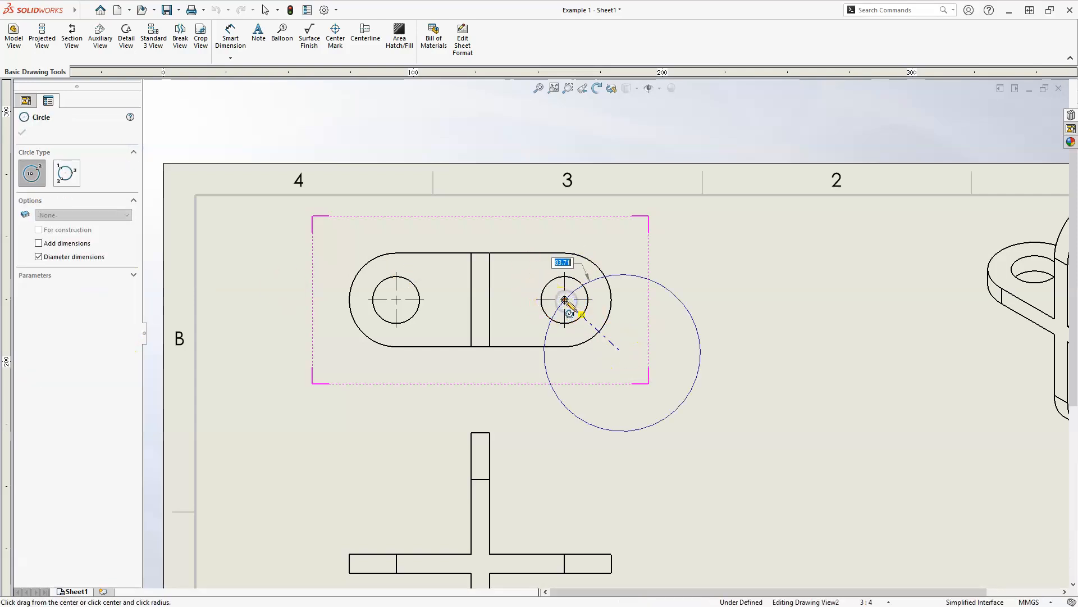
drag(564, 299, 568, 313)
key(Escape)
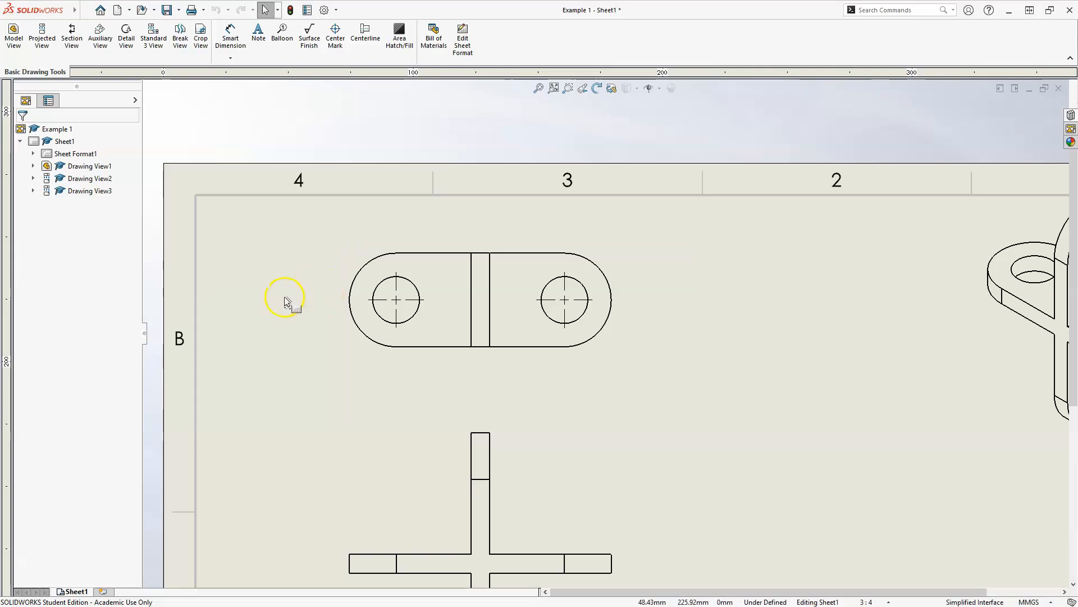
Start a detail view of the top view with a circle about 102 mm in diameter centred on the right hole, accepting the style message
click(126, 35)
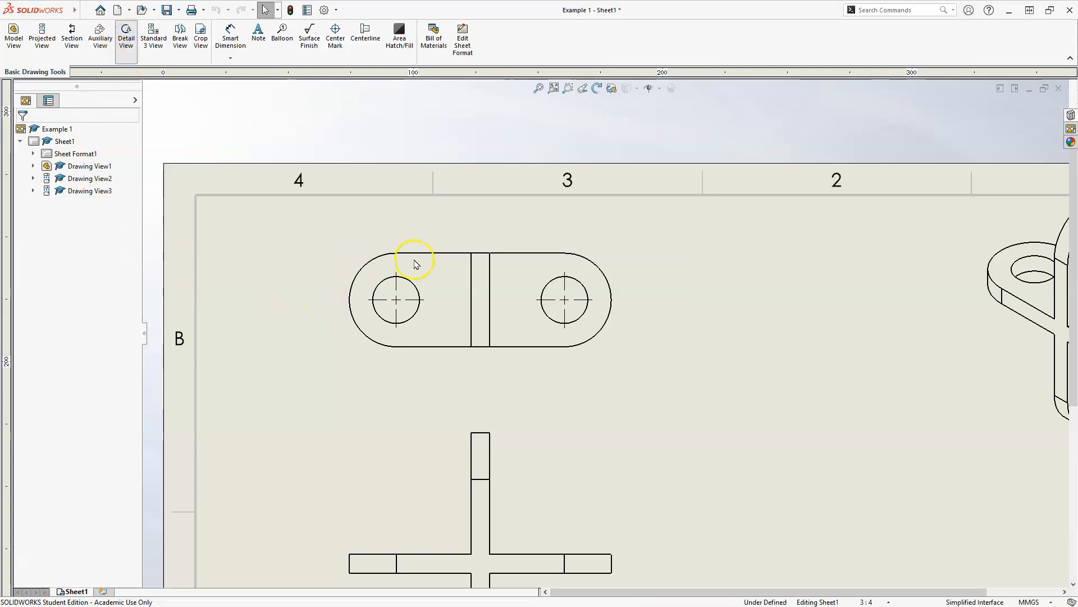
click(564, 300)
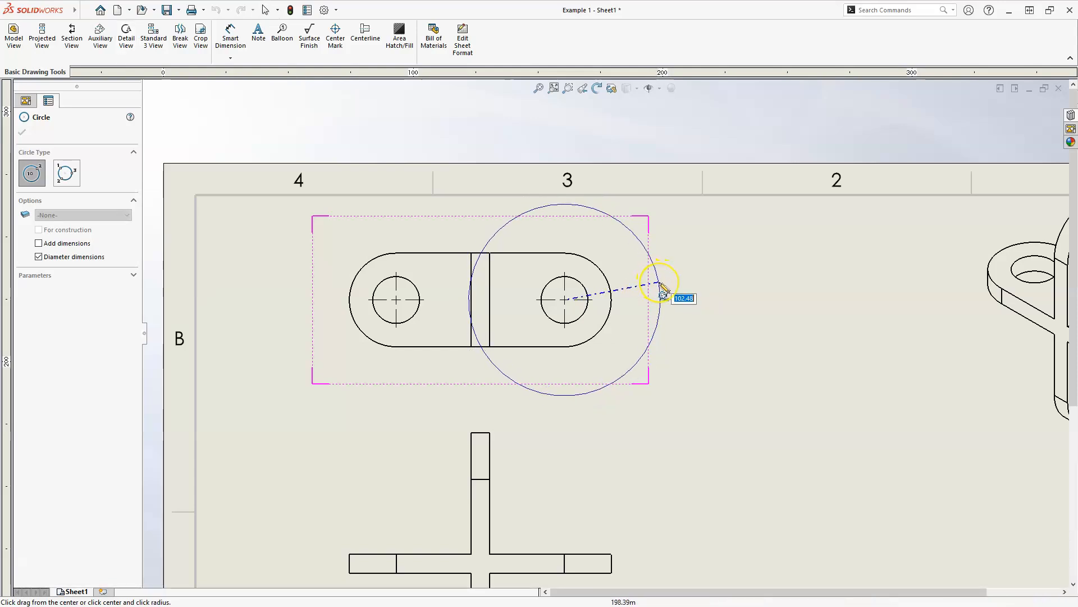
click(663, 292)
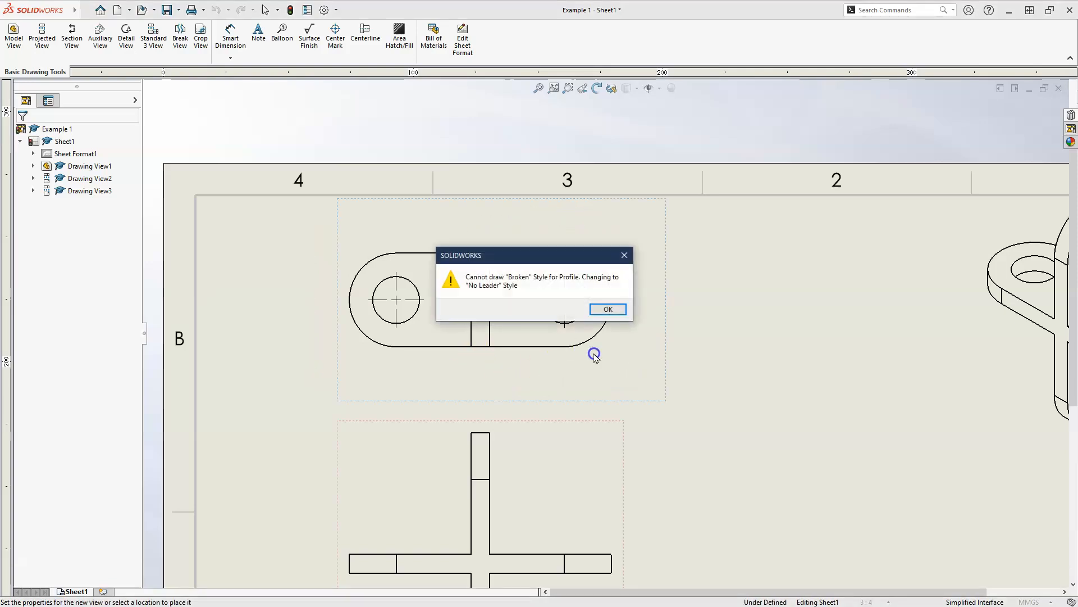
click(621, 314)
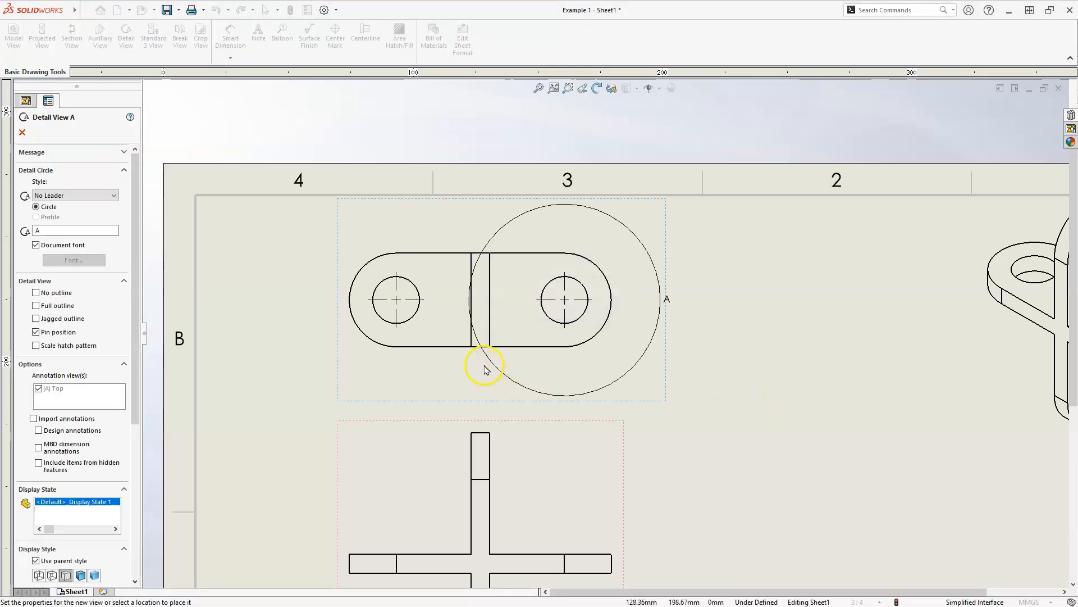
scroll(534, 371, up, 3)
scroll(716, 366, down, 1)
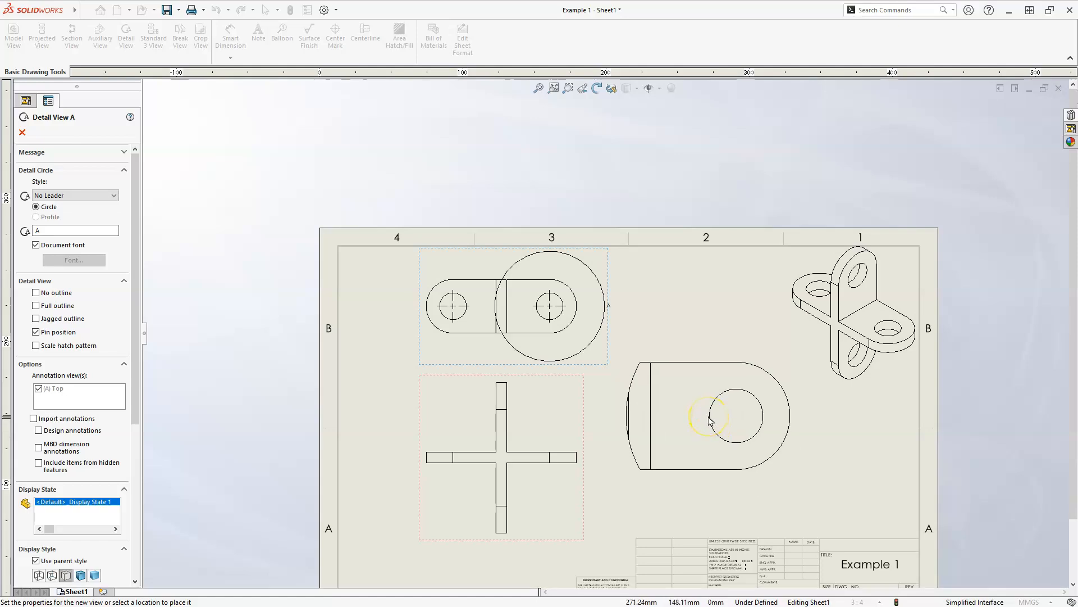
Try the Broken Circle, With Leader and No Leader styles for the detail circle
click(71, 195)
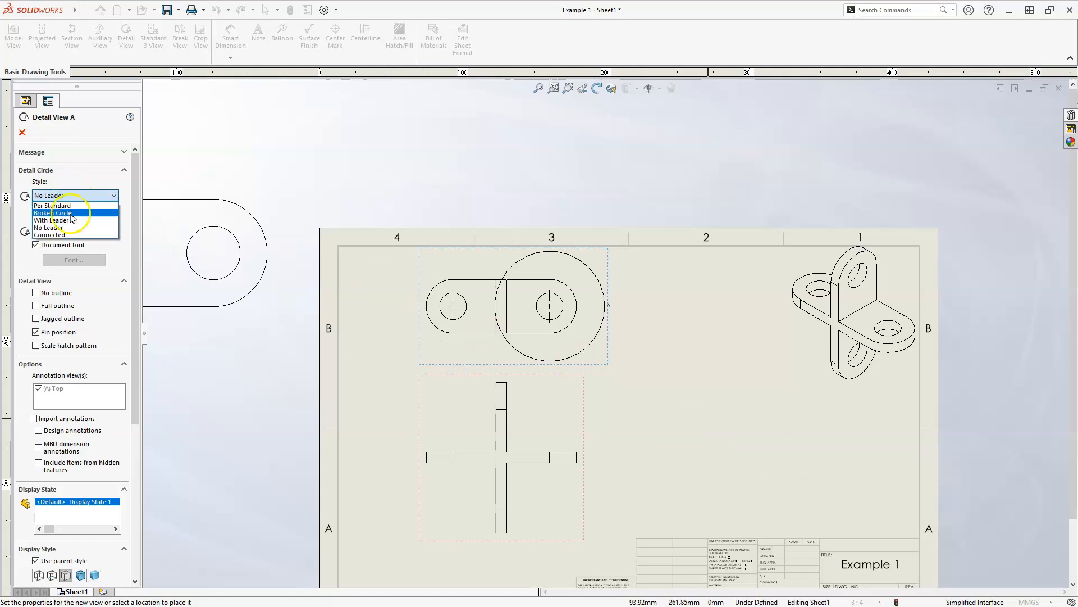
click(72, 212)
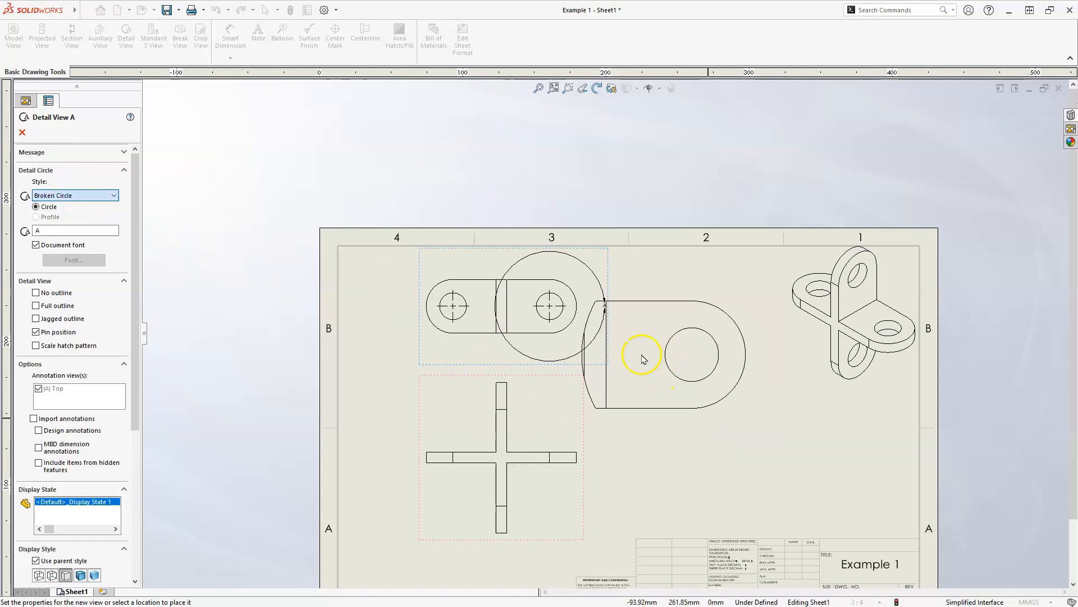
scroll(595, 307, down, 5)
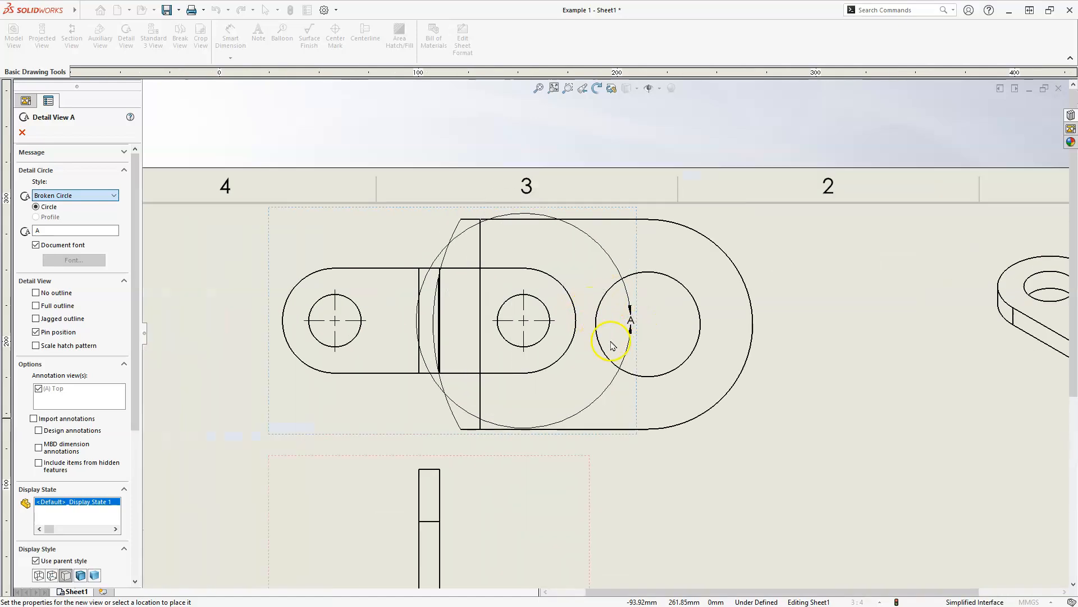
click(56, 195)
click(66, 220)
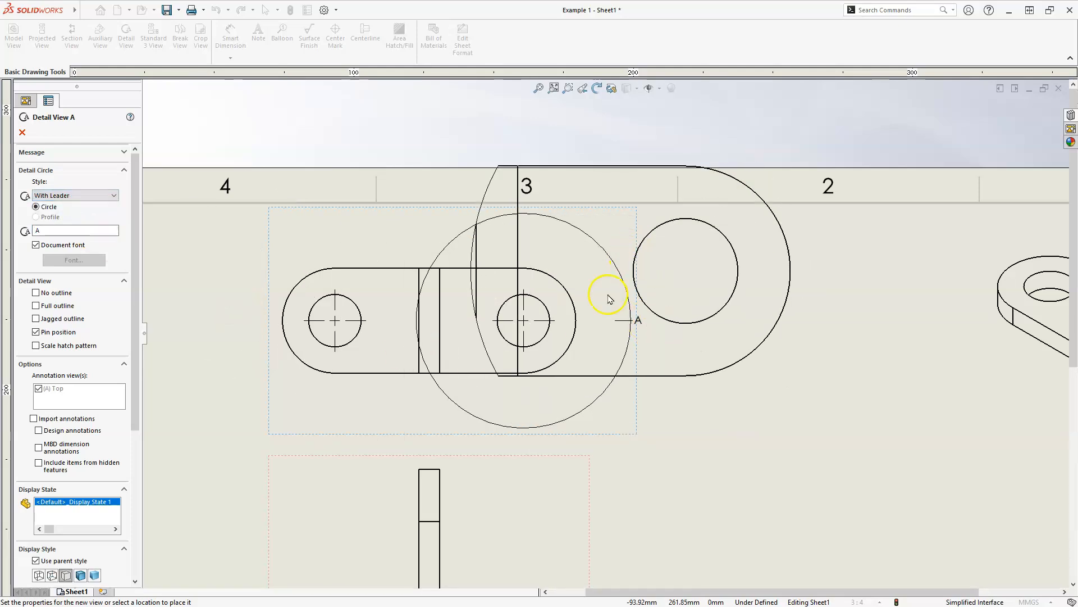
click(62, 195)
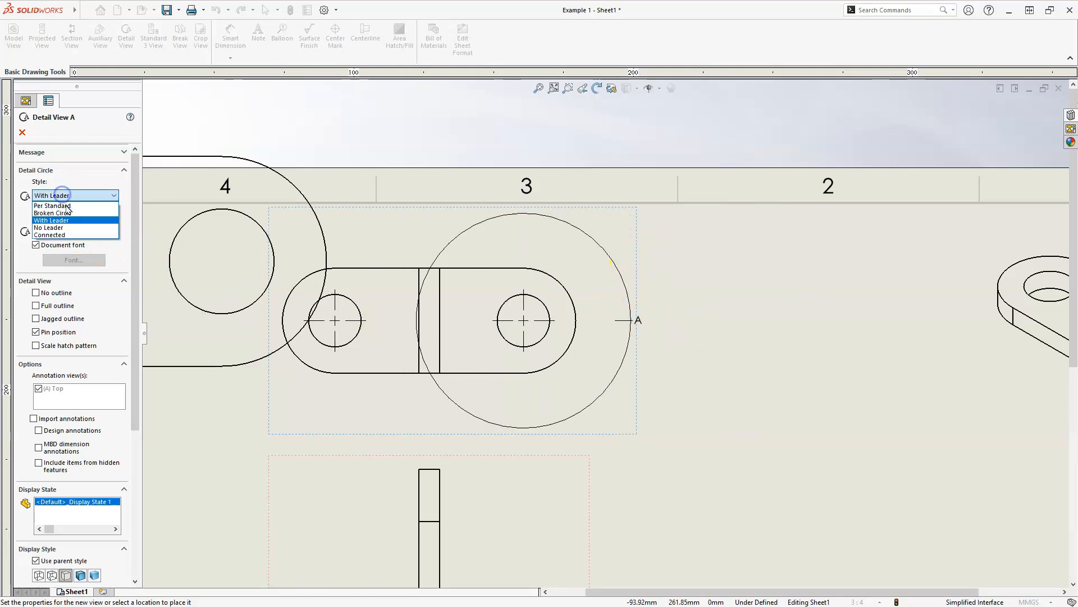
click(56, 229)
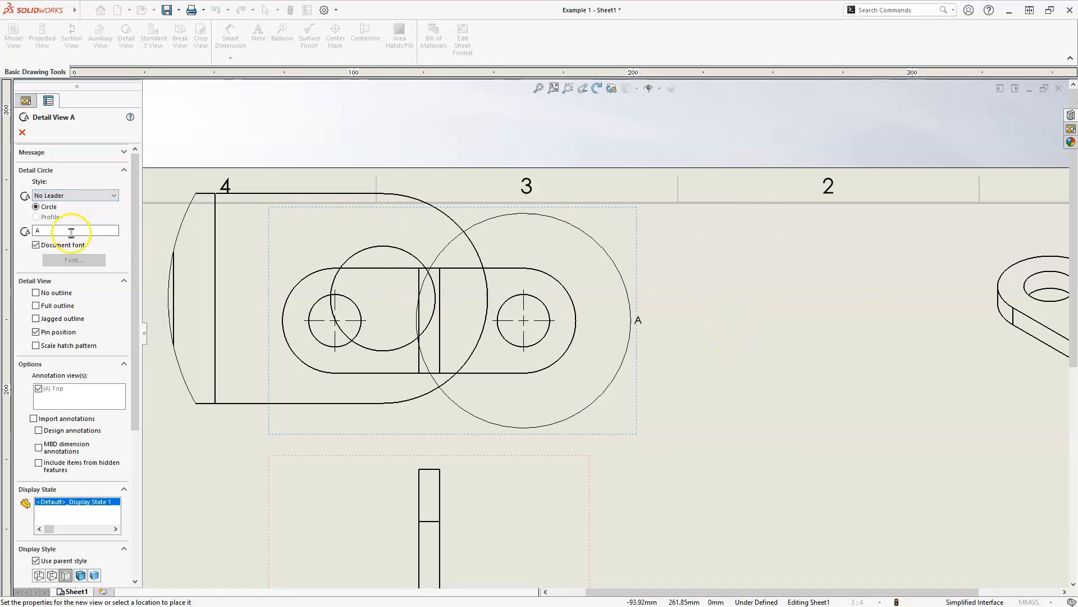
Set the detail circle style to Connected and place the detail view in the open space between the front view and the isometric view
click(64, 195)
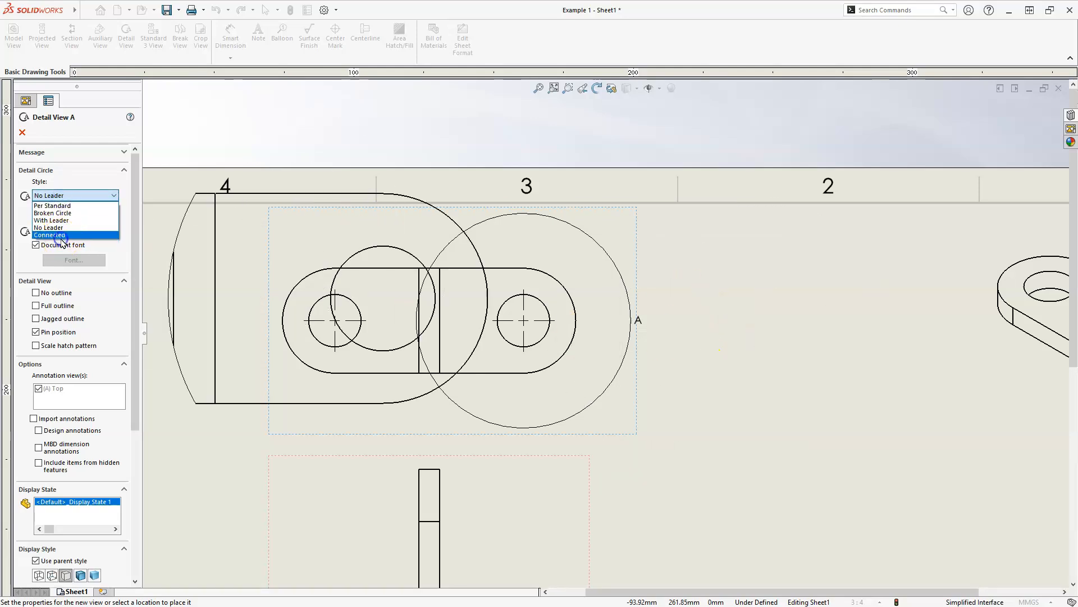
click(62, 235)
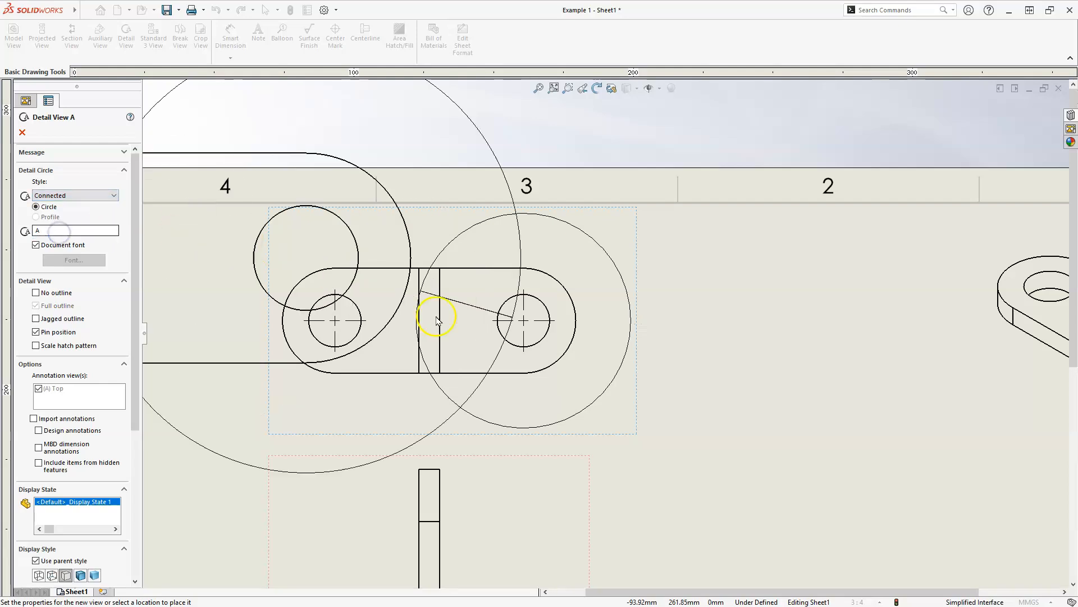
scroll(807, 453, up, 2)
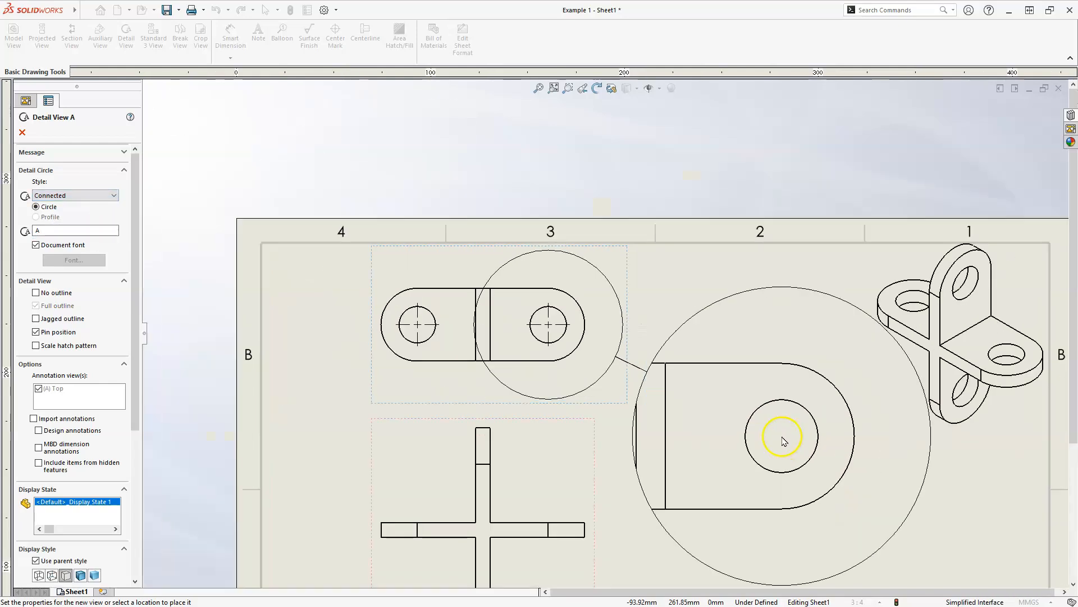
middle_drag(780, 456, 668, 296)
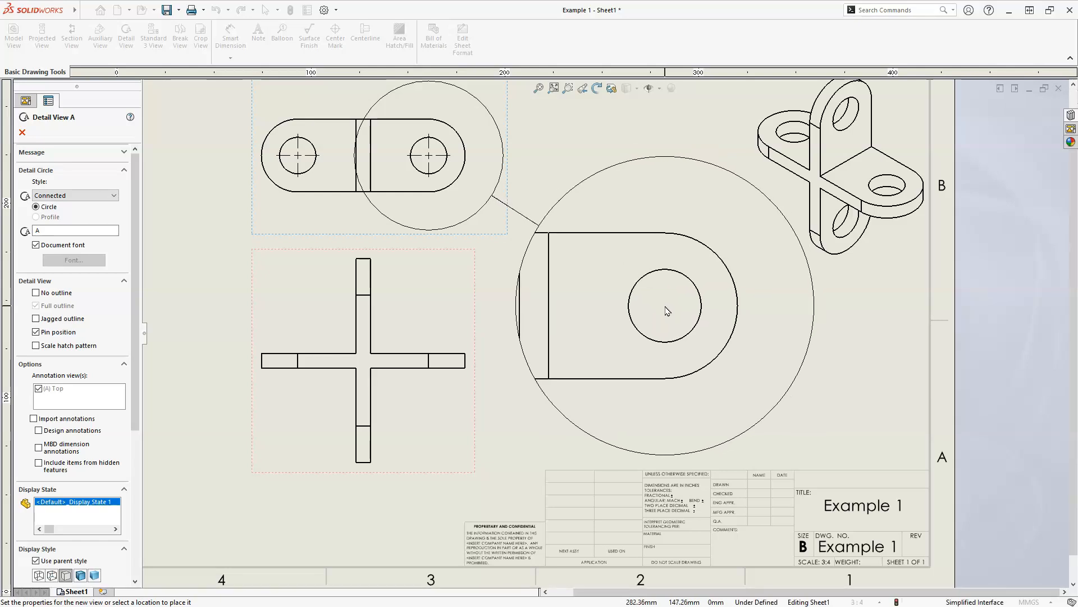
click(668, 311)
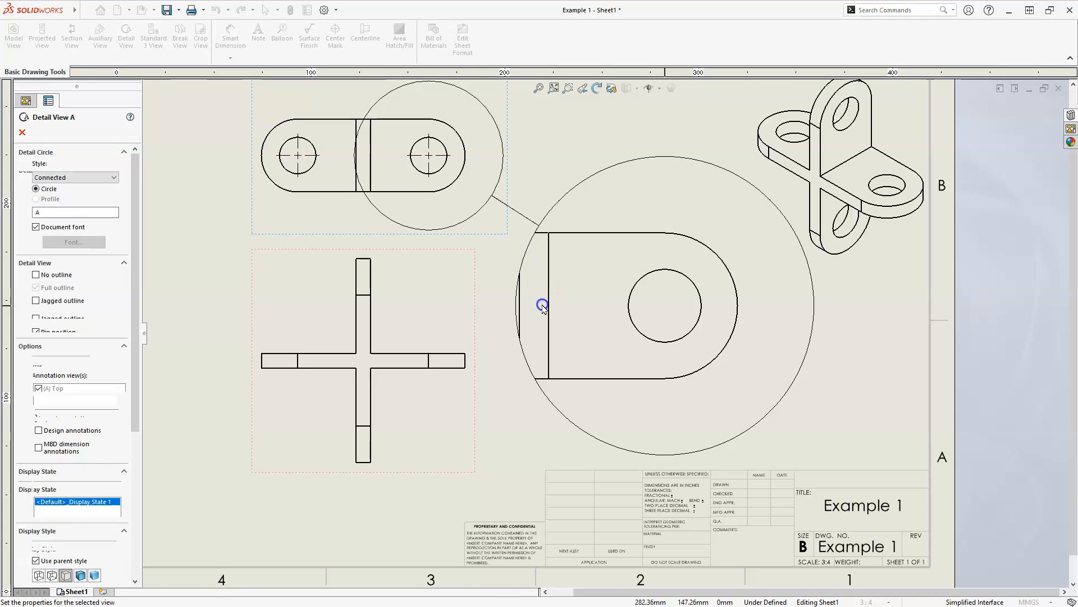
click(674, 463)
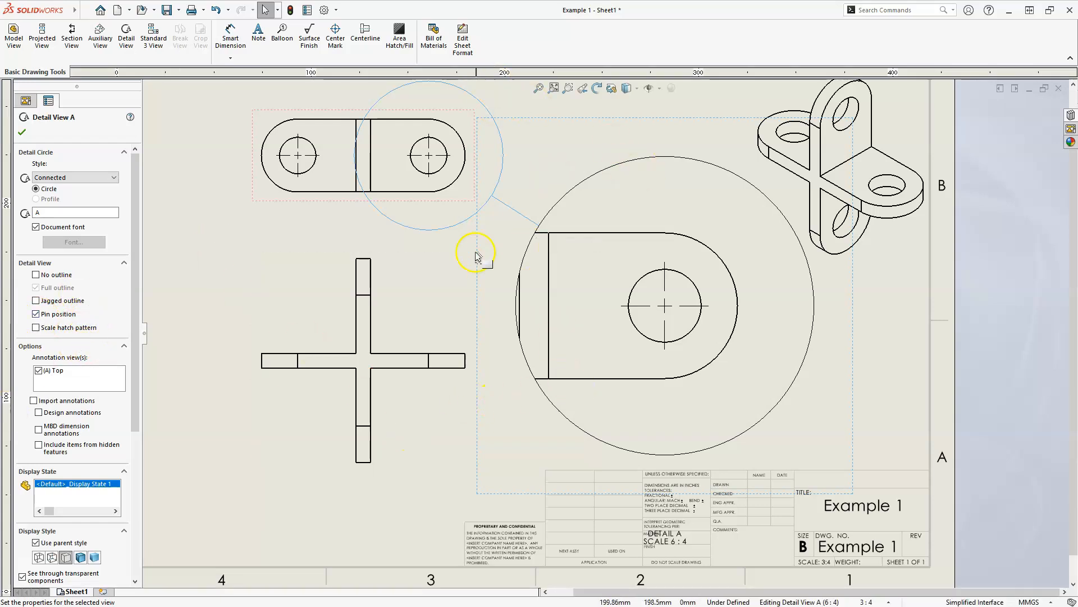
Try a jagged outline on the detail view with a reduced shape intensity, and turn the jagged outline off again
click(36, 301)
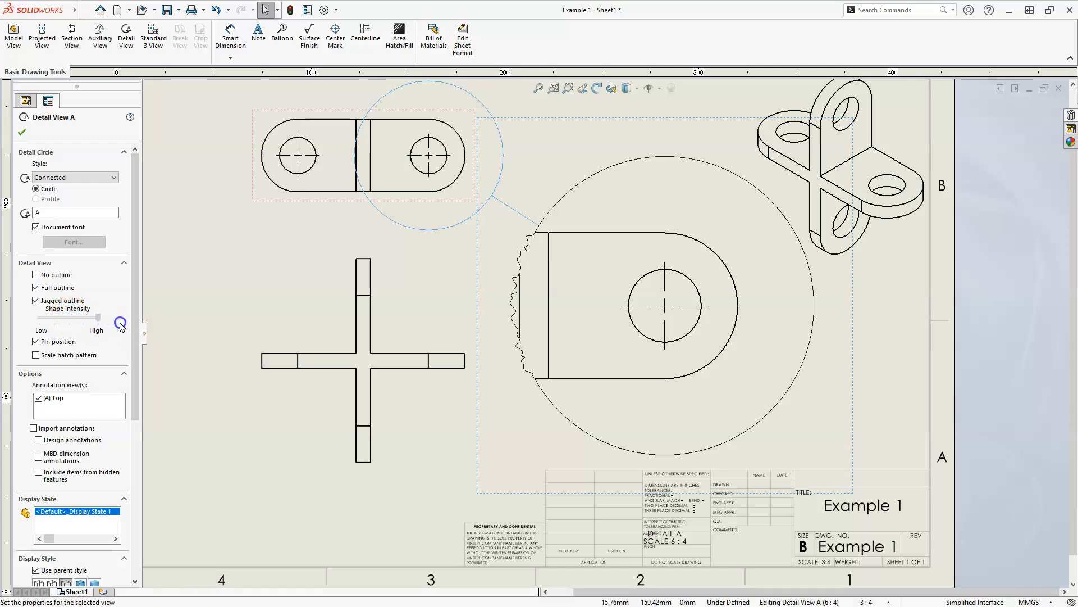
drag(89, 324, 66, 325)
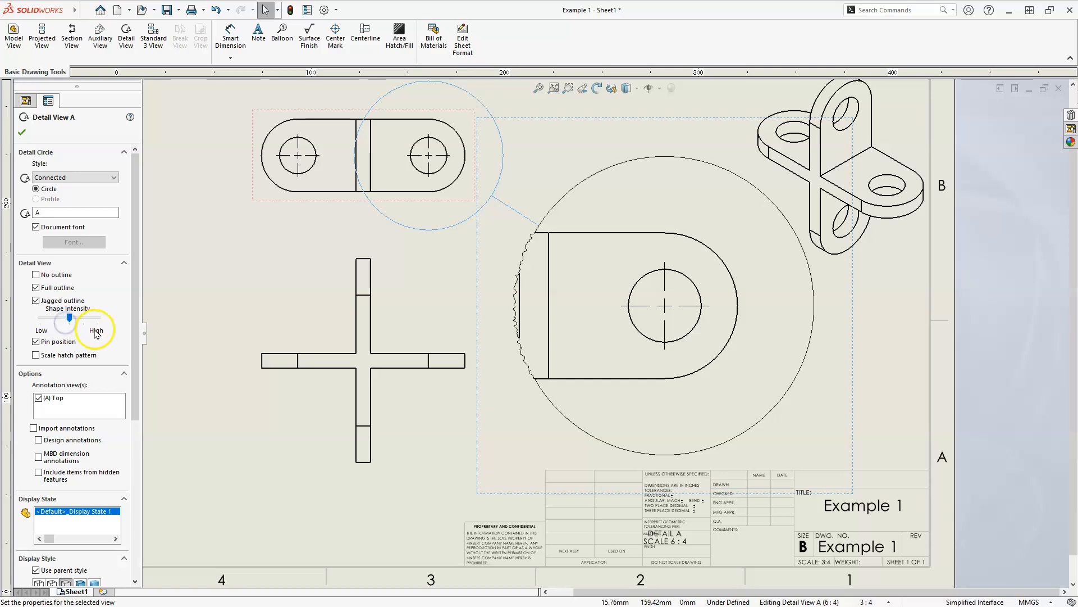
click(36, 302)
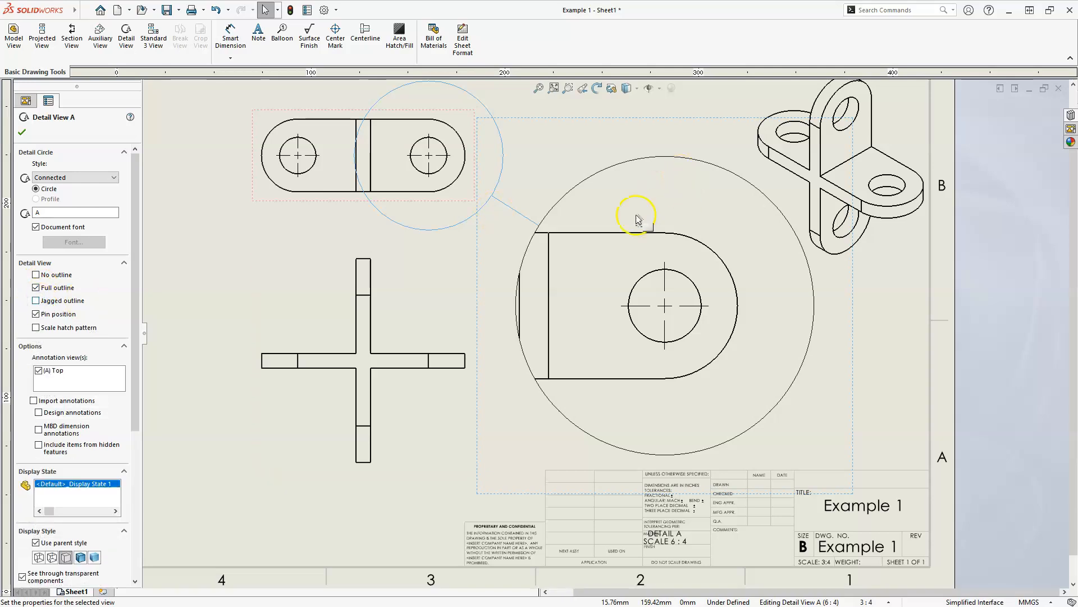
Set the detail view's custom scale to 1:1 and move its label up to just beneath the detail circle
drag(137, 373, 140, 516)
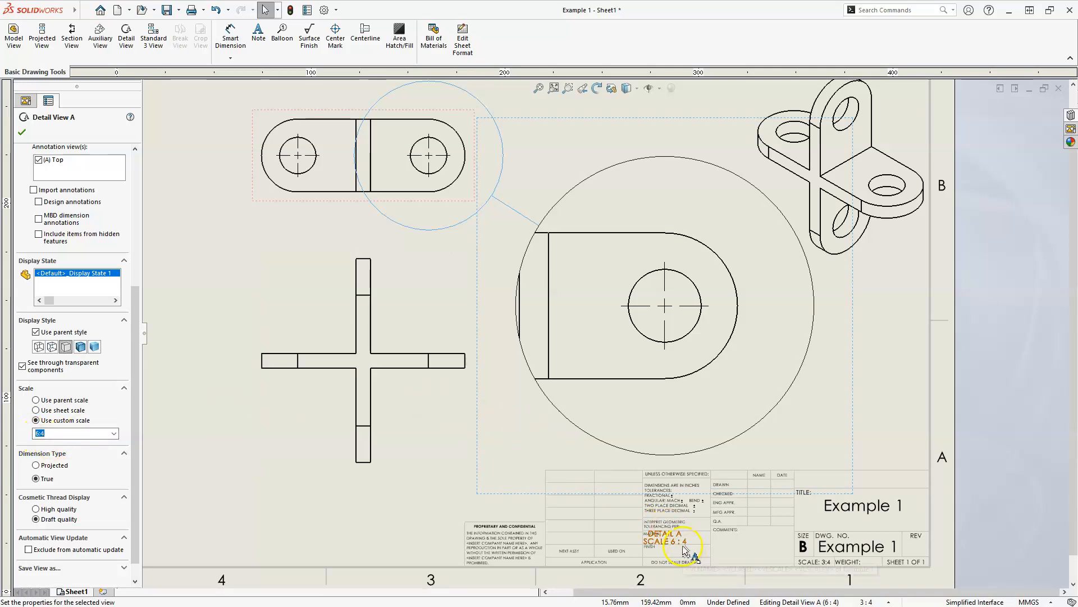
click(42, 438)
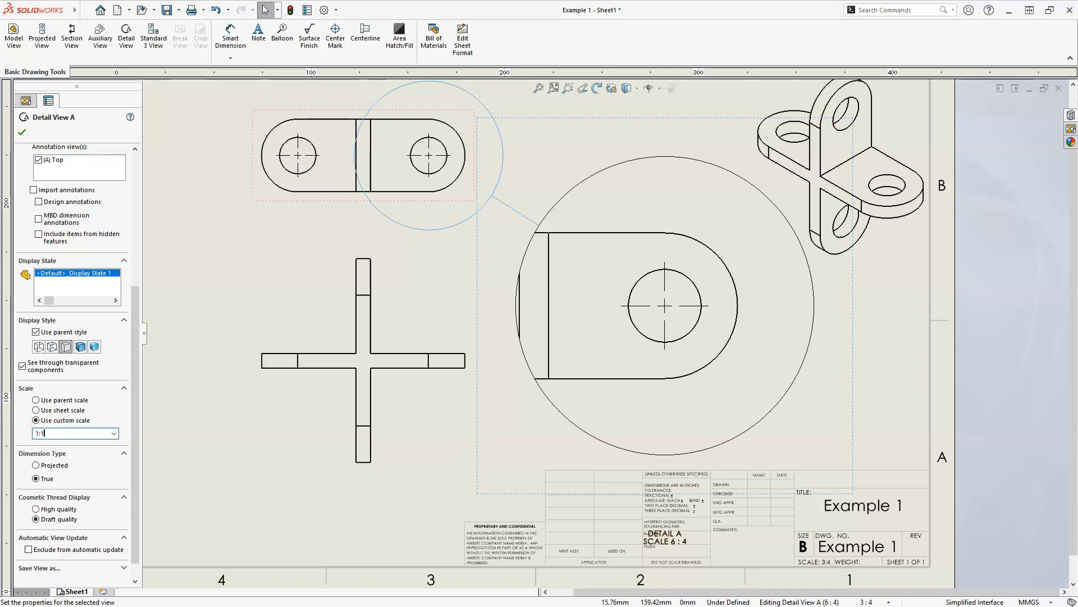
key(Return)
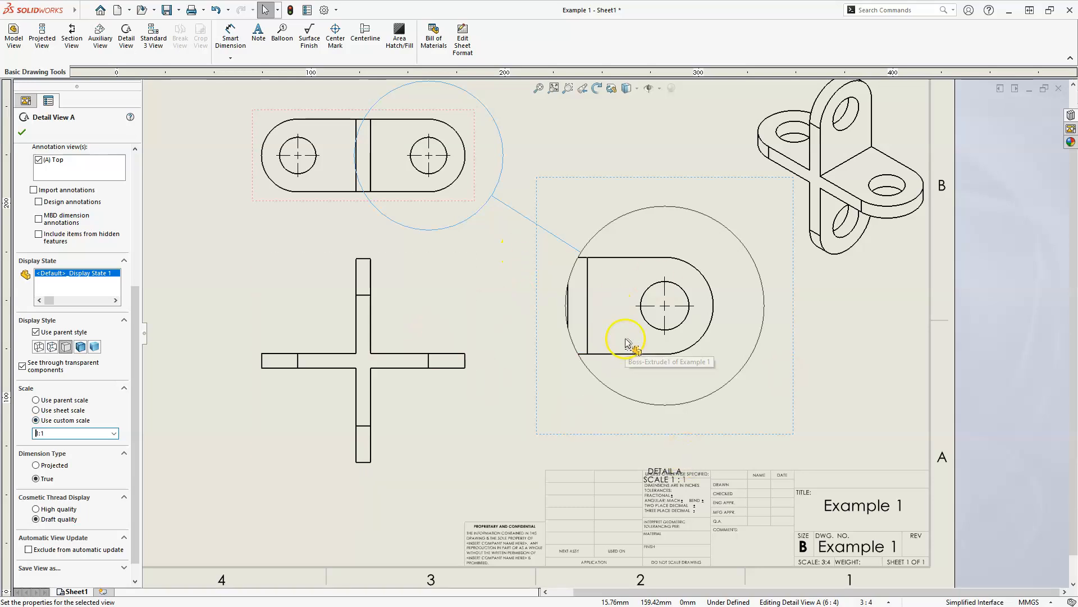
drag(138, 408, 128, 256)
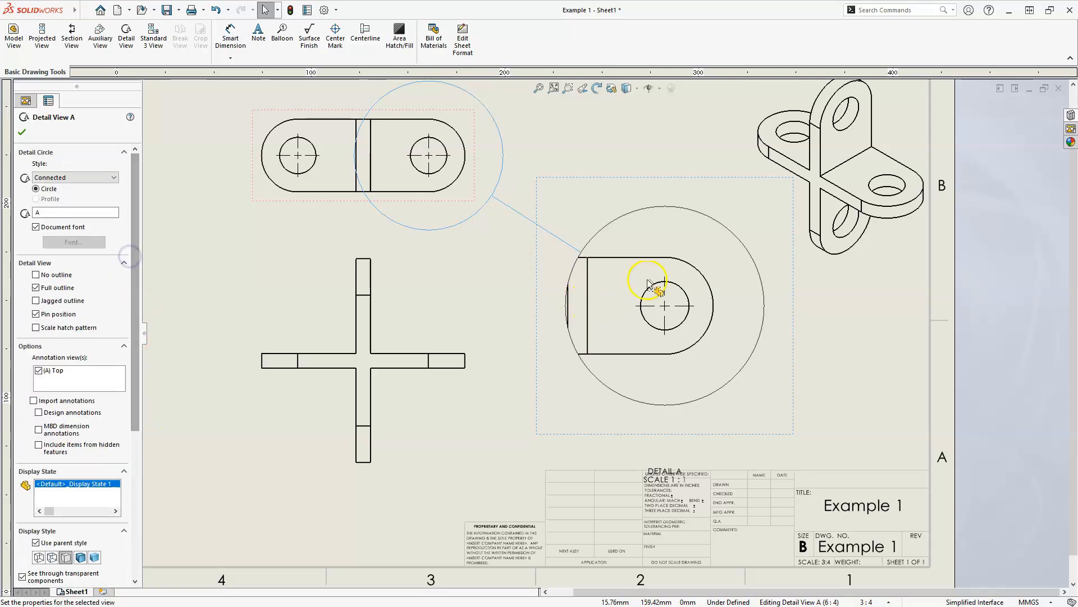
click(21, 131)
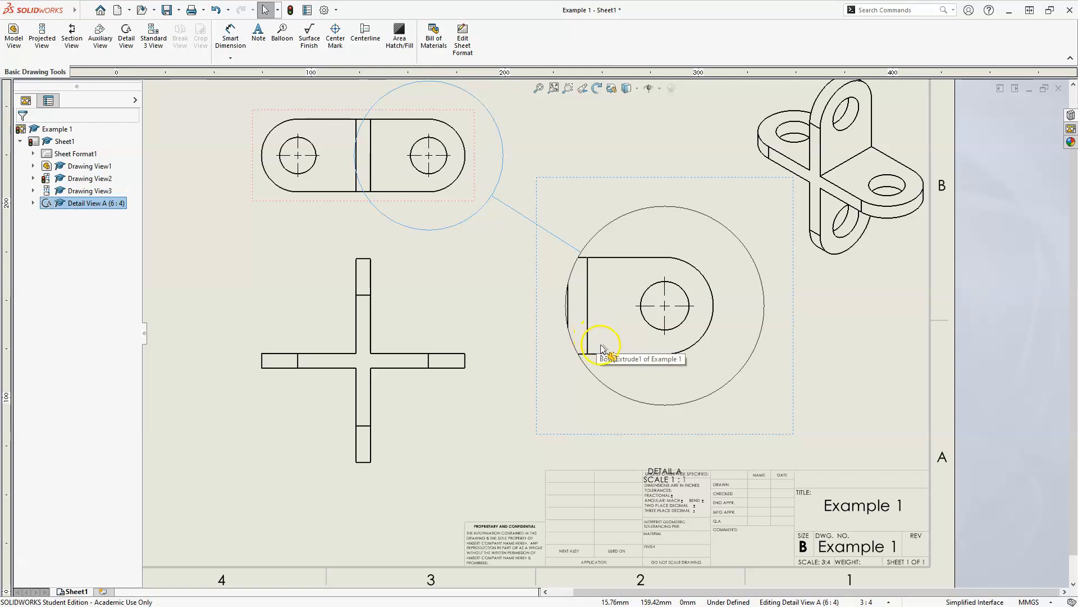
drag(657, 472, 659, 421)
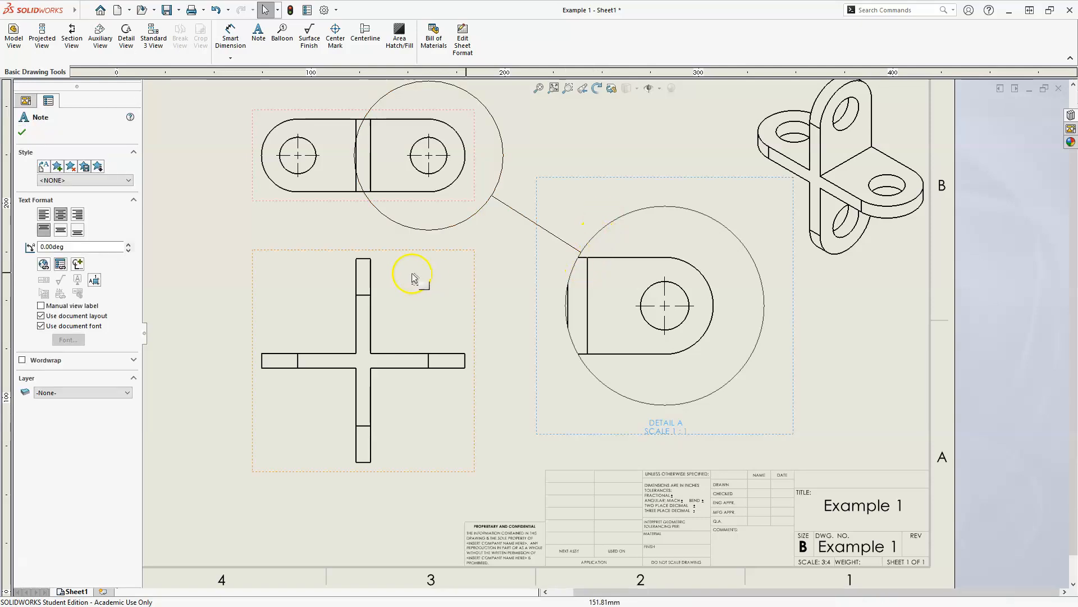
click(398, 256)
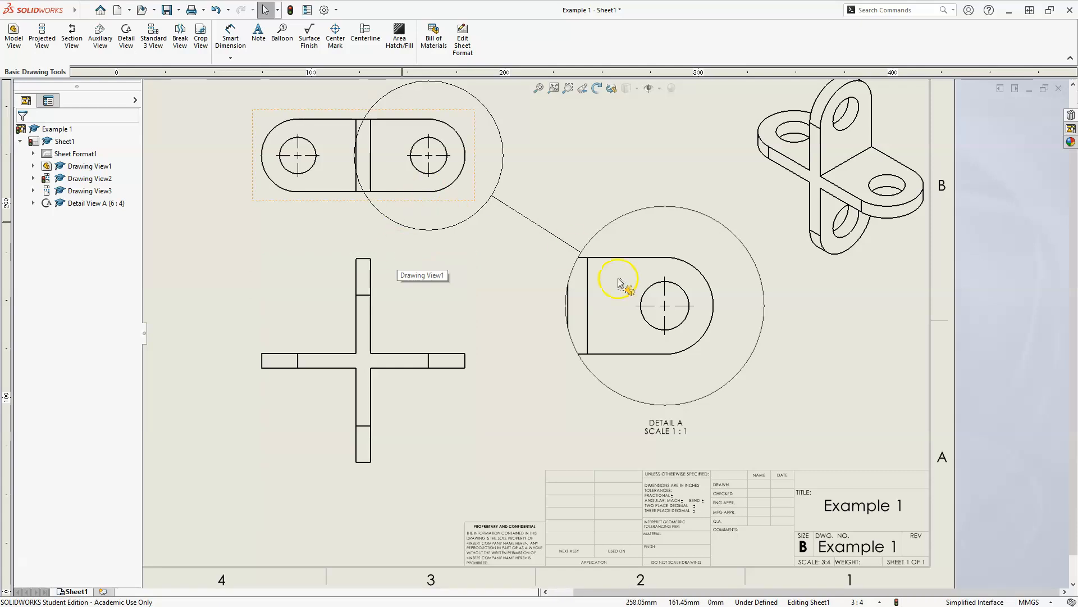
scroll(741, 294, down, 3)
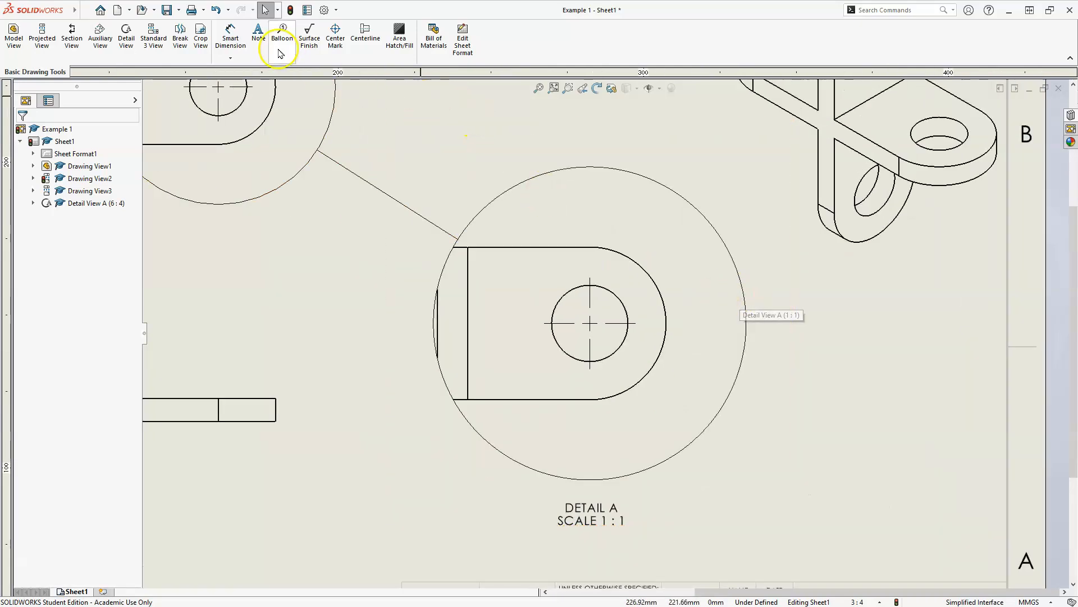
click(224, 42)
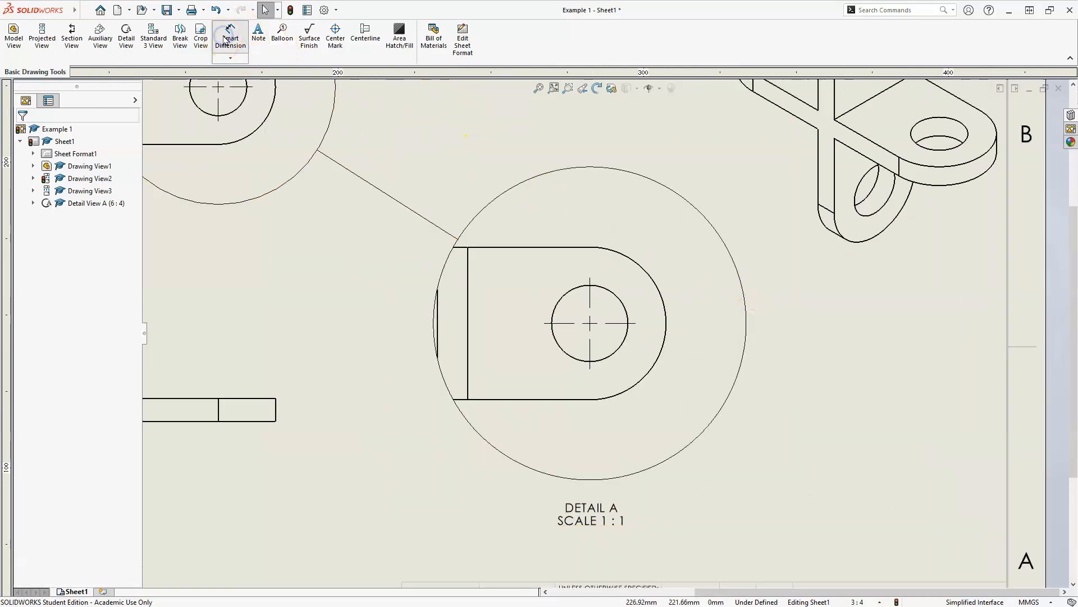
click(468, 259)
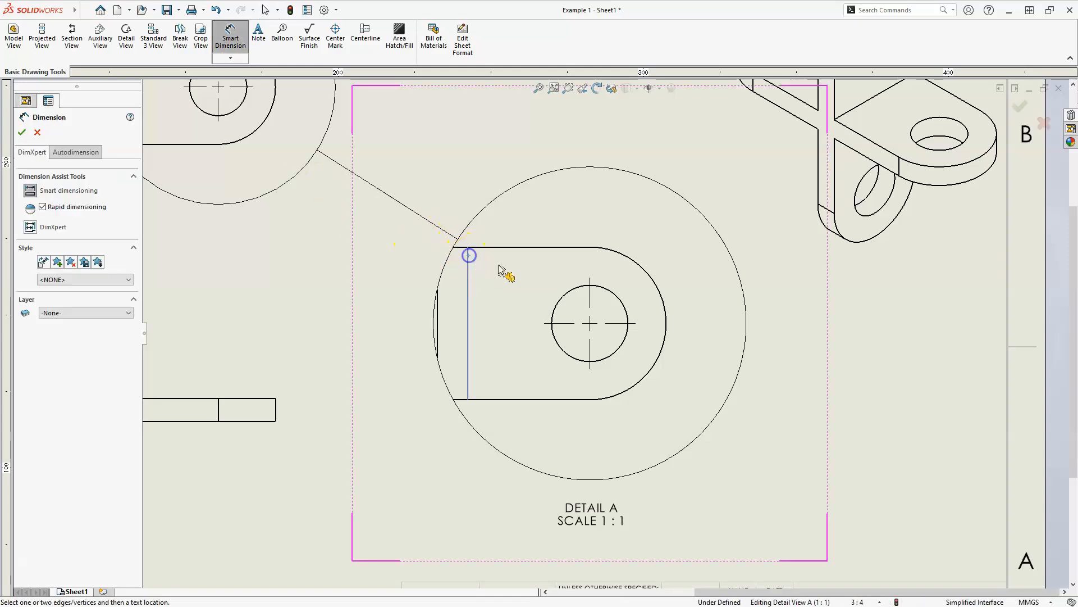
click(591, 281)
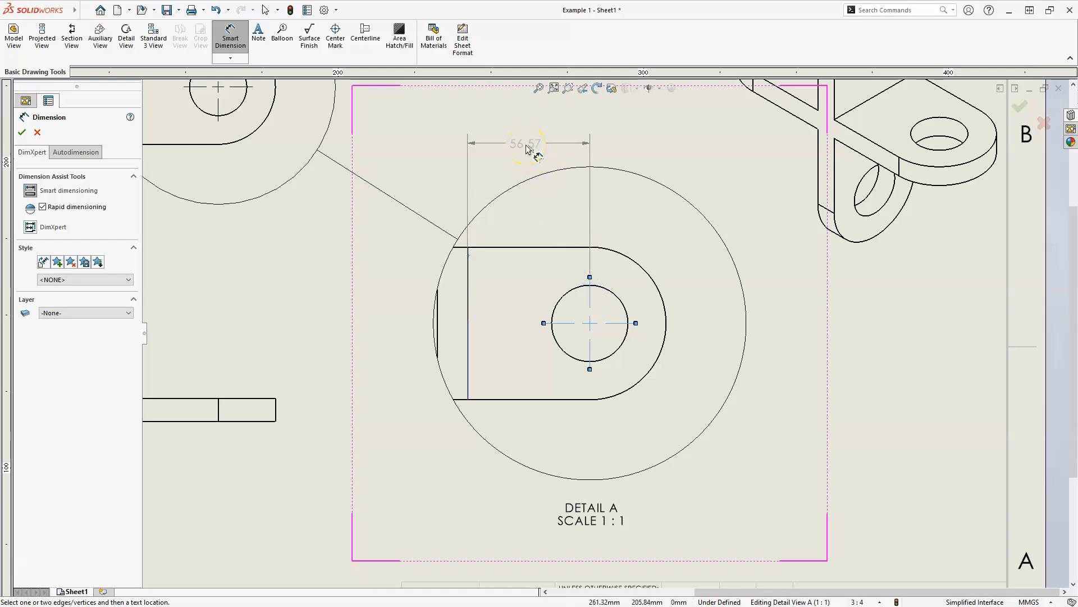
scroll(633, 291, up, 3)
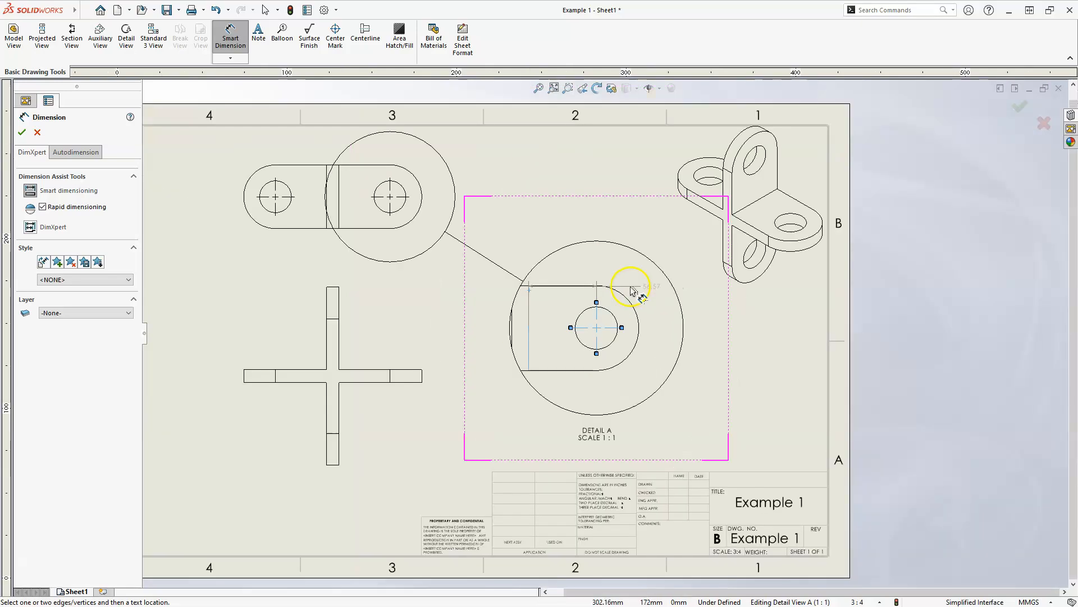
key(Escape)
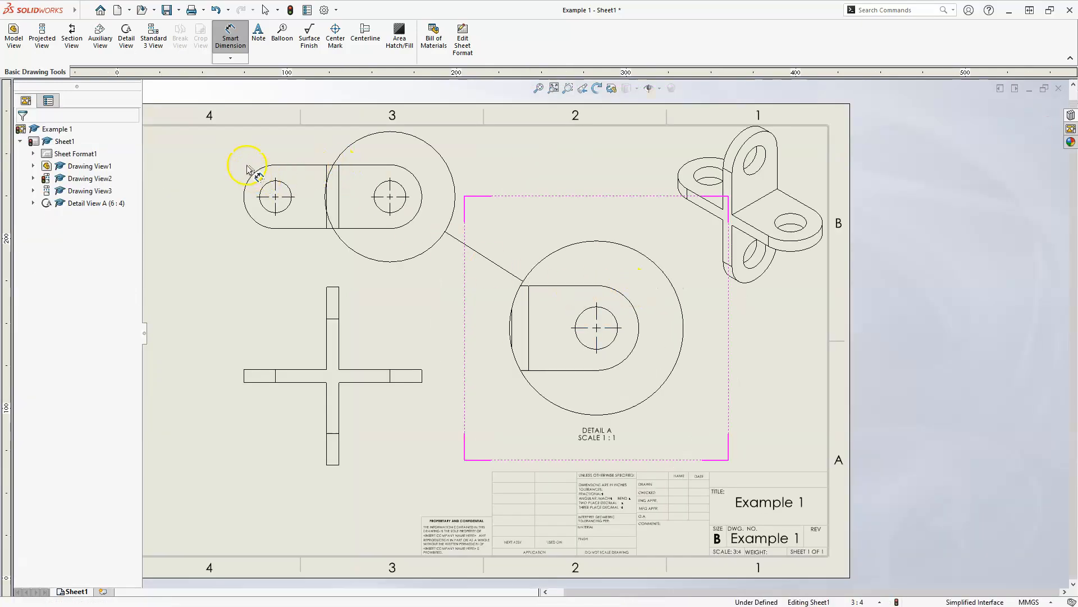
scroll(265, 163, down, 4)
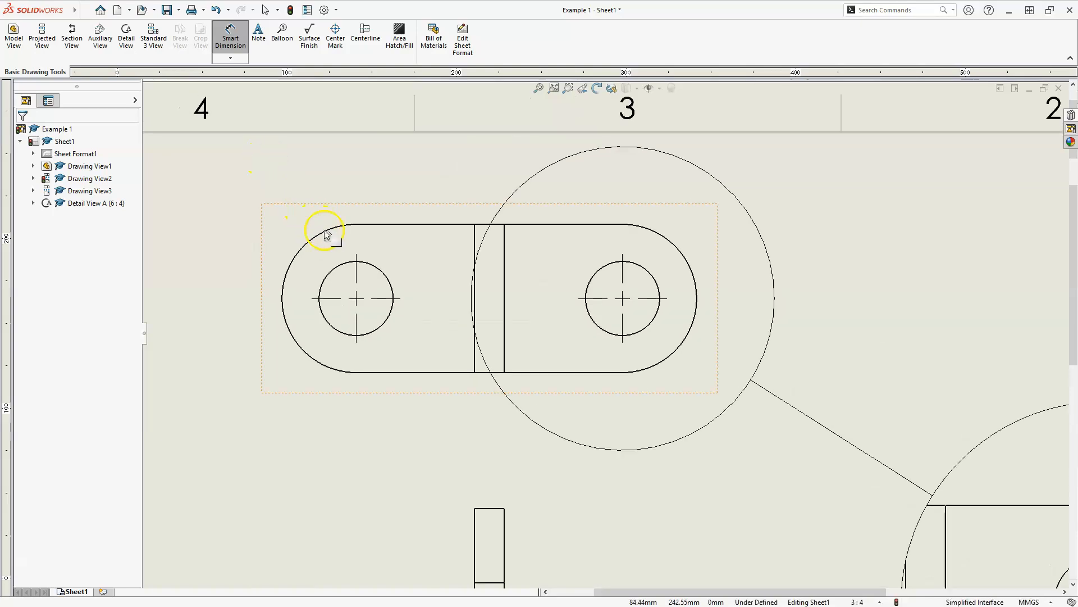
click(356, 261)
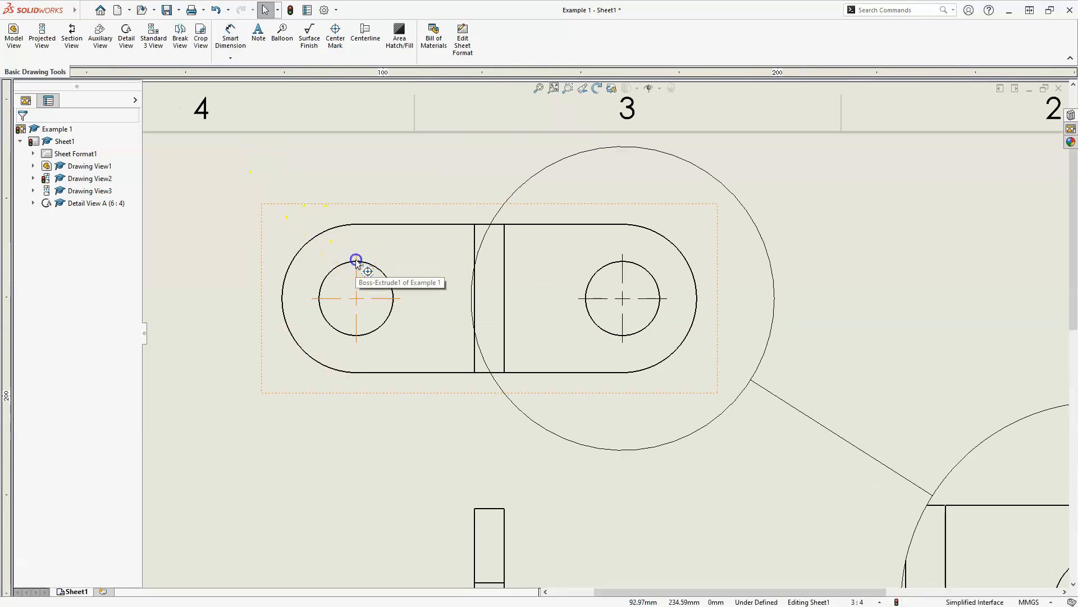
click(475, 240)
click(225, 42)
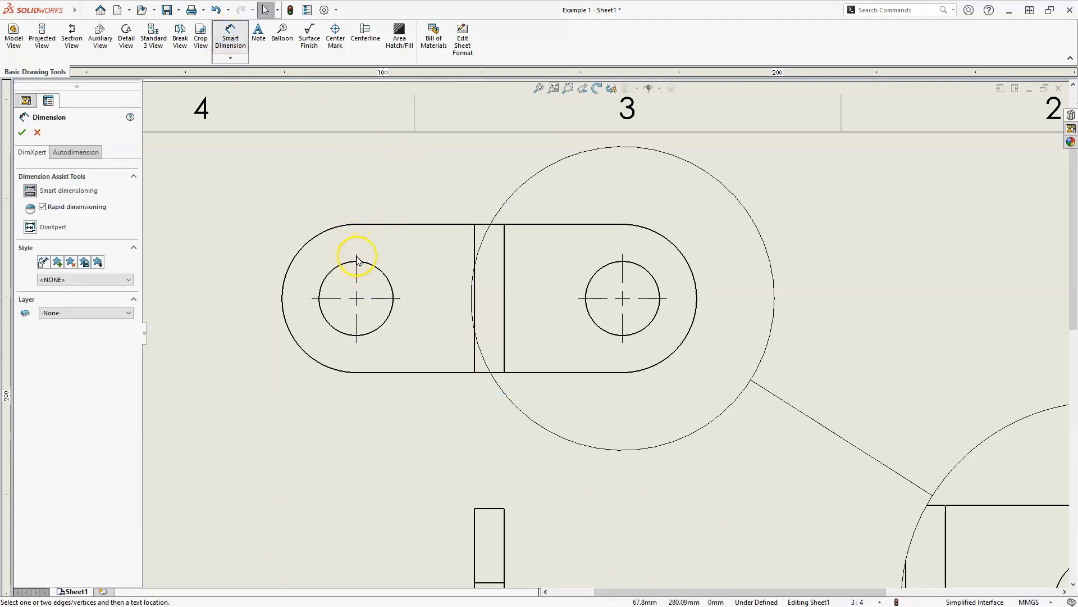
click(360, 283)
click(474, 232)
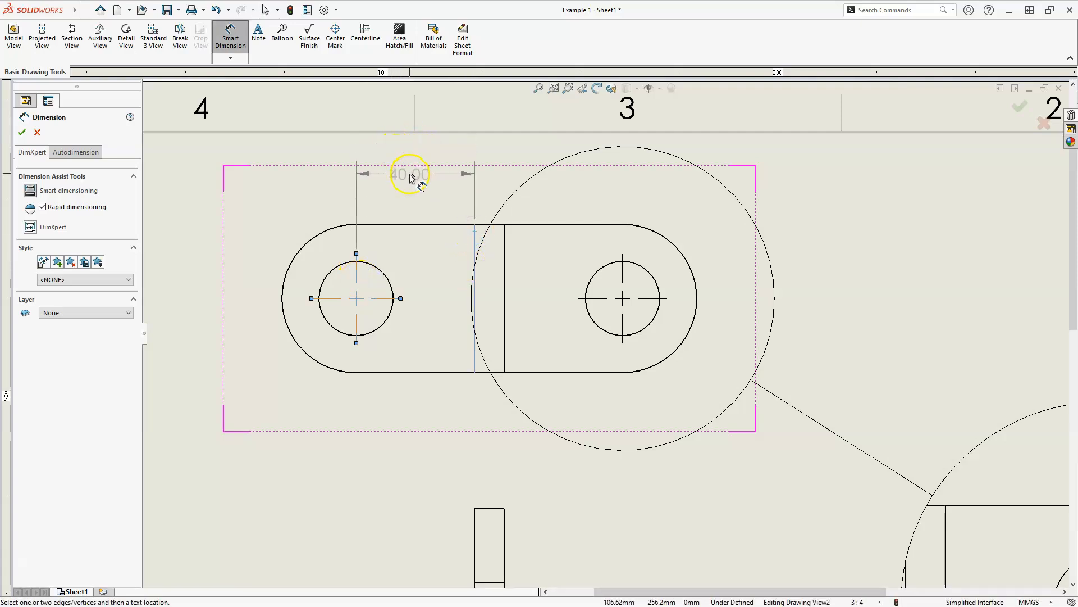
key(Escape)
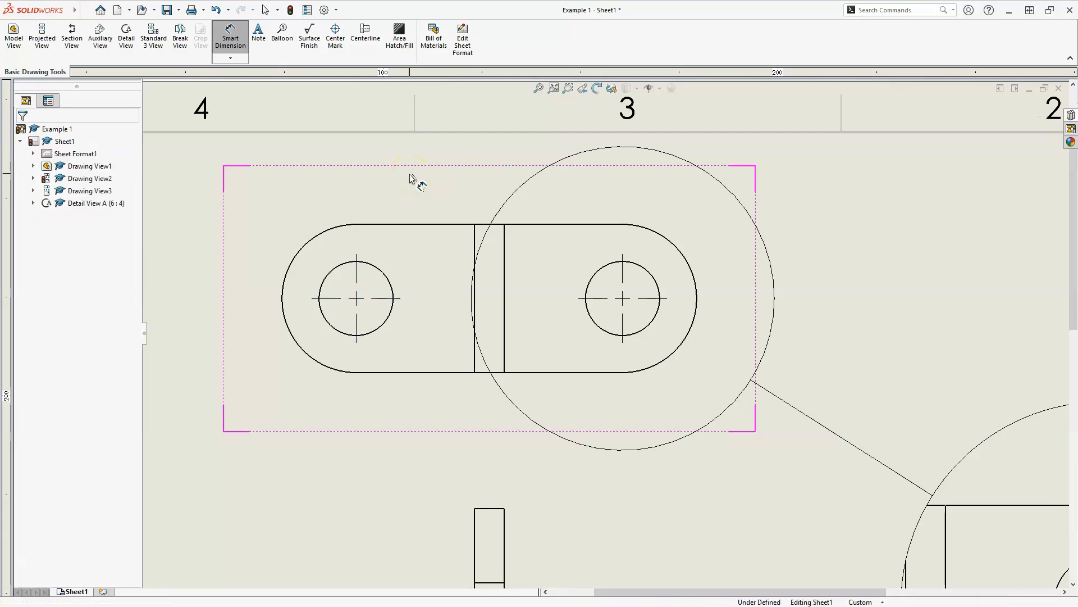
key(f)
key(Escape)
Add a horizontal dimension above the detail view from the vertical plate edge to the hole's center mark
scroll(630, 330, up, 1)
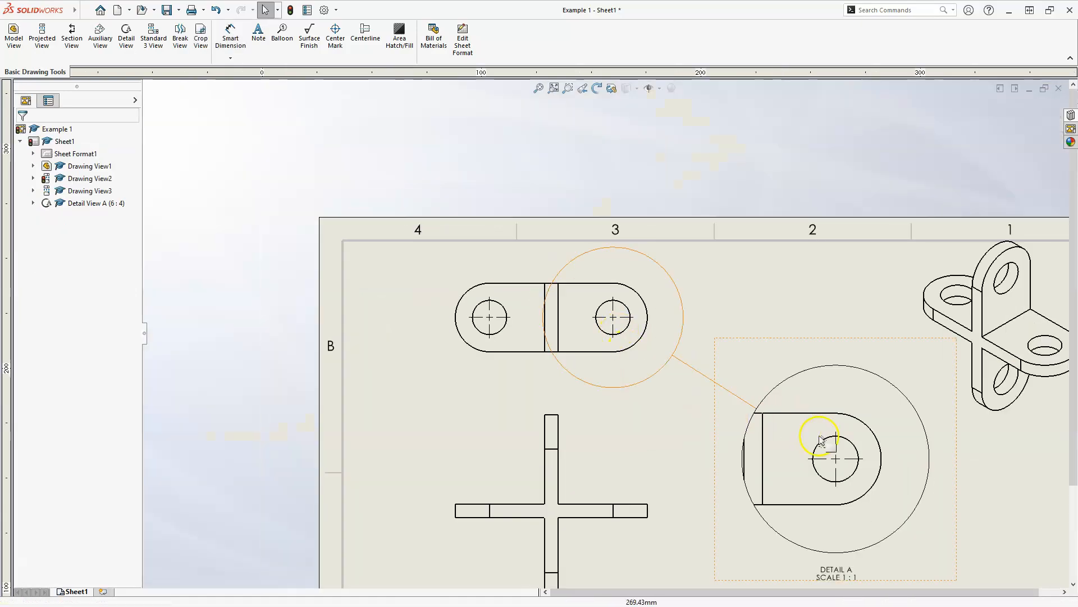
scroll(820, 439, down, 5)
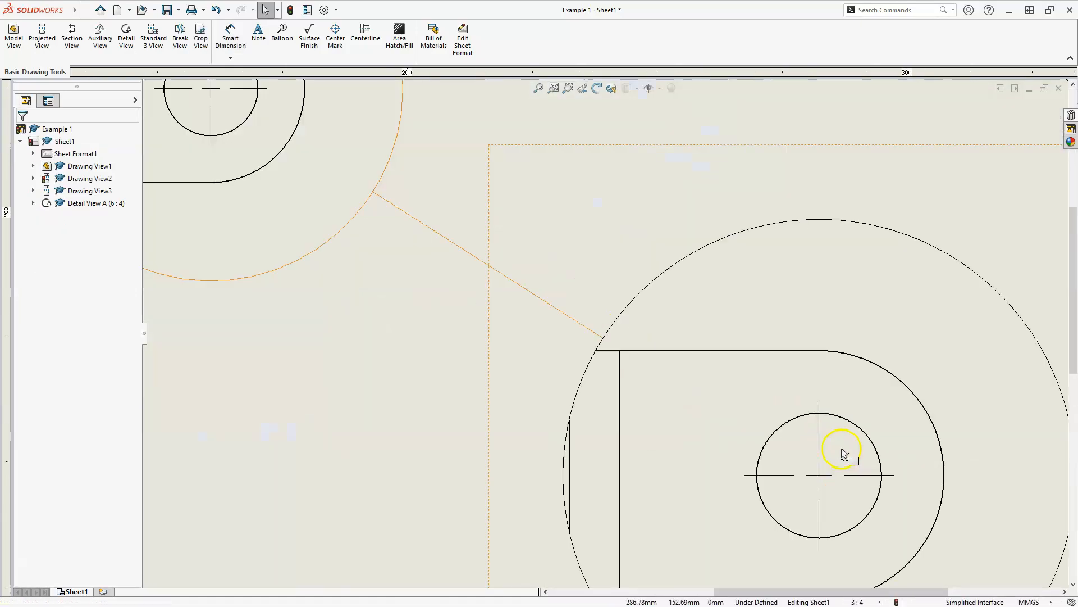
click(236, 57)
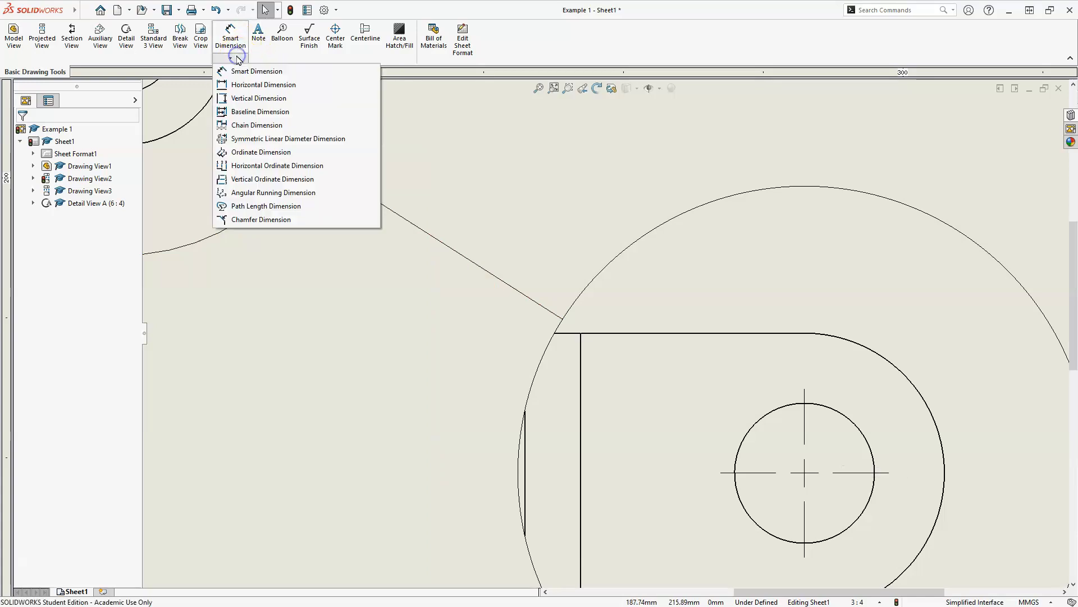
click(239, 85)
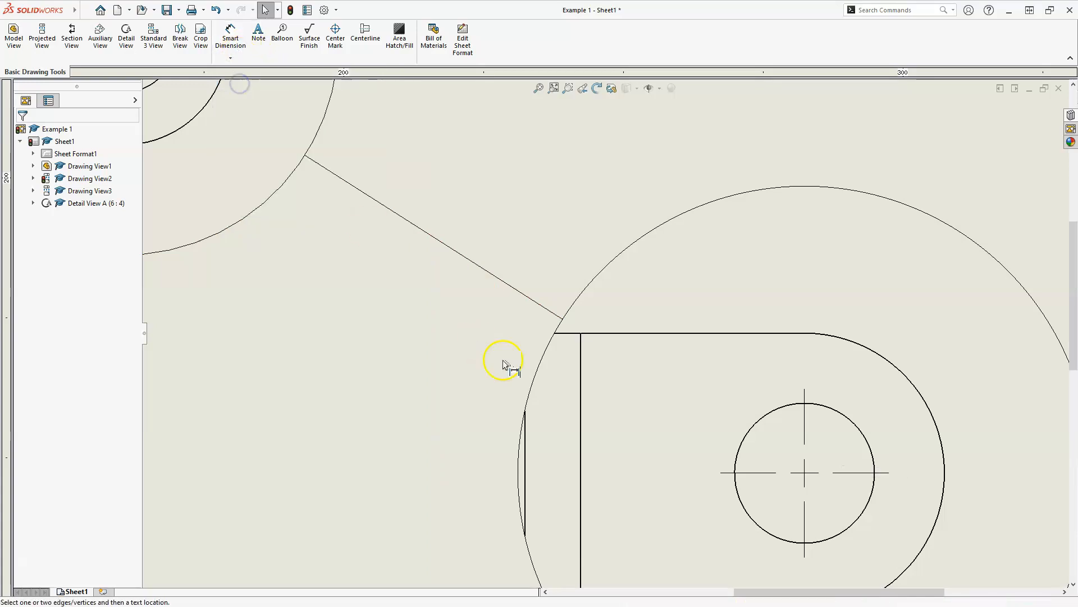
click(582, 347)
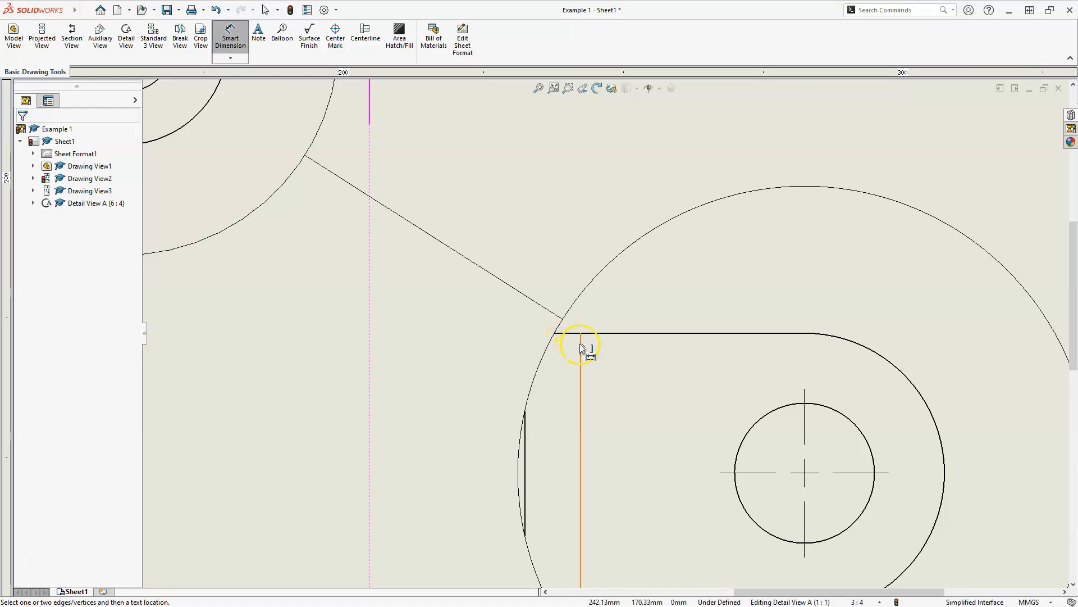
click(805, 399)
scroll(804, 399, up, 1)
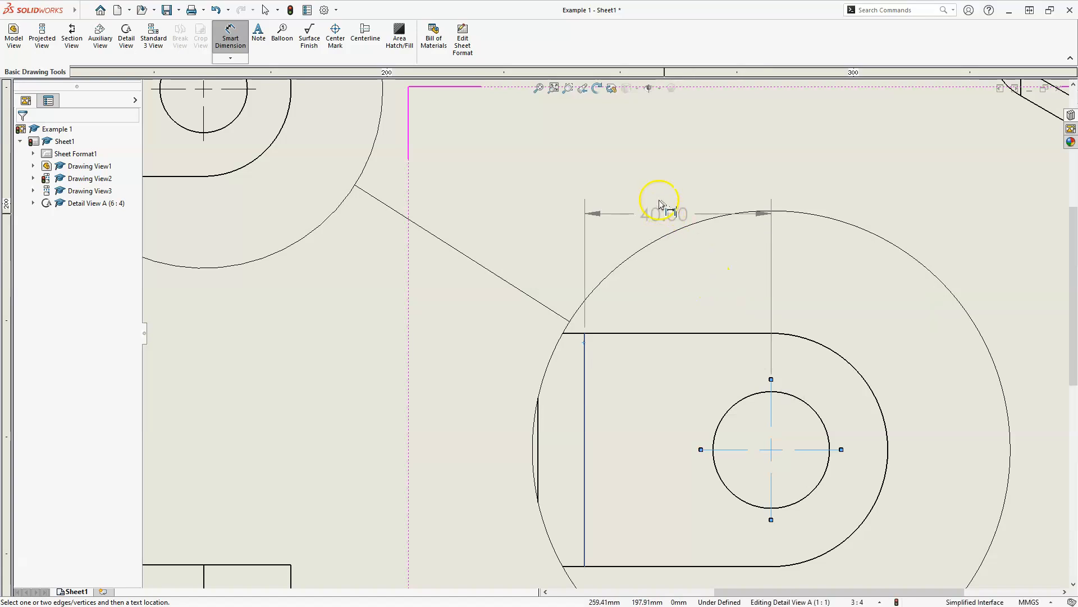
click(680, 164)
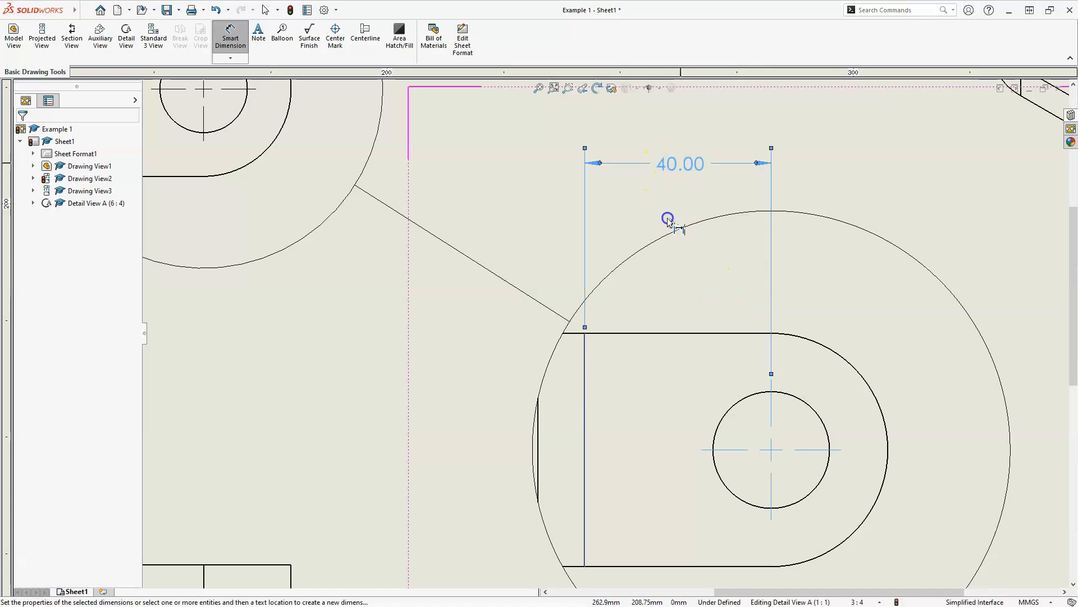
Dimension the vertical distance from the hole's center mark to the plate's upper edge, beside the detail circle
scroll(665, 242, up, 1)
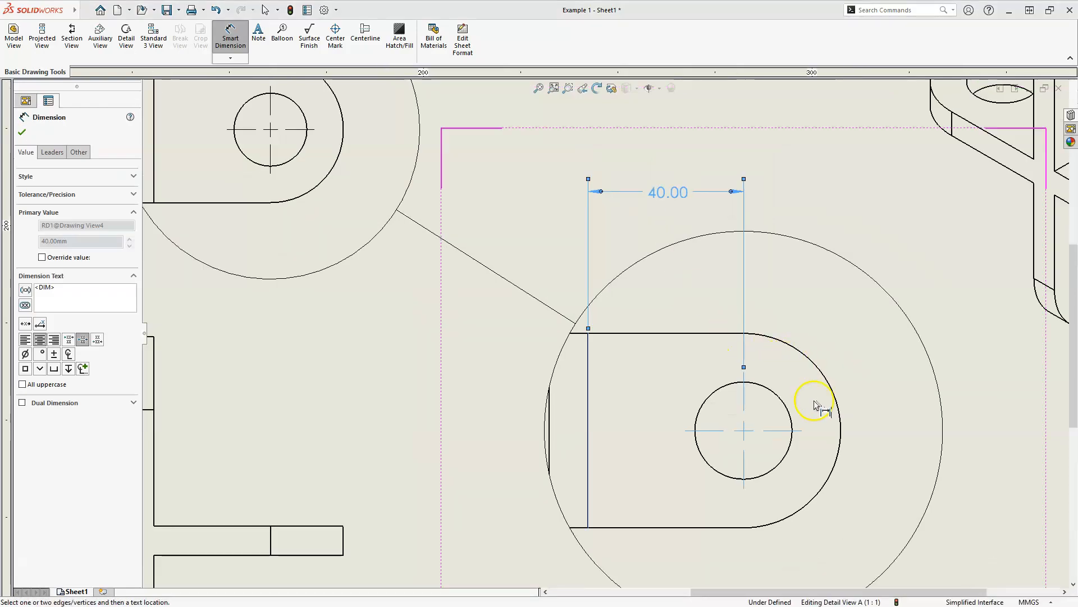
click(756, 397)
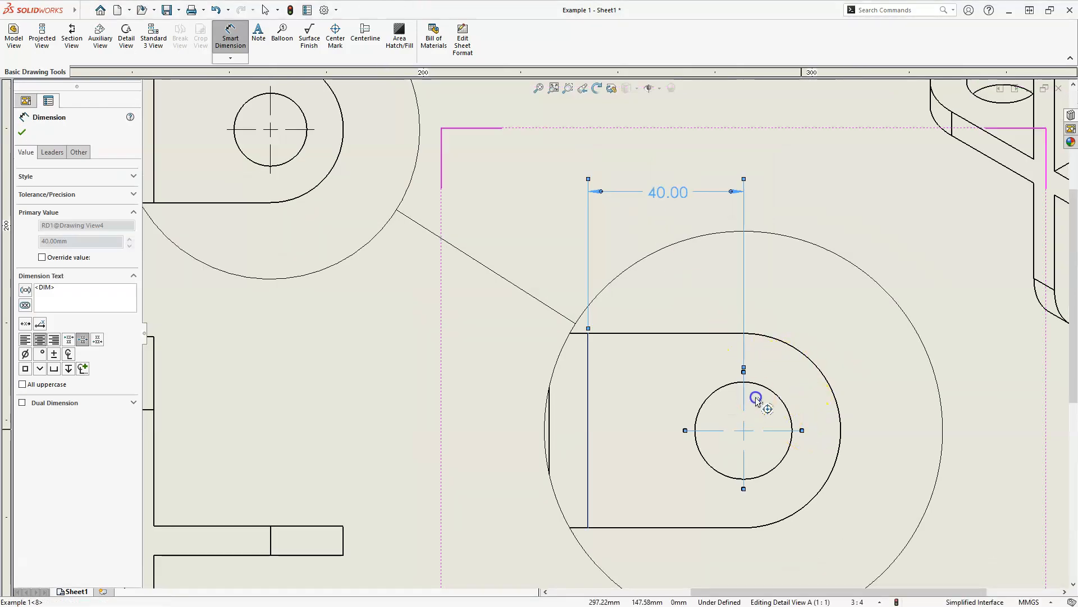
click(714, 334)
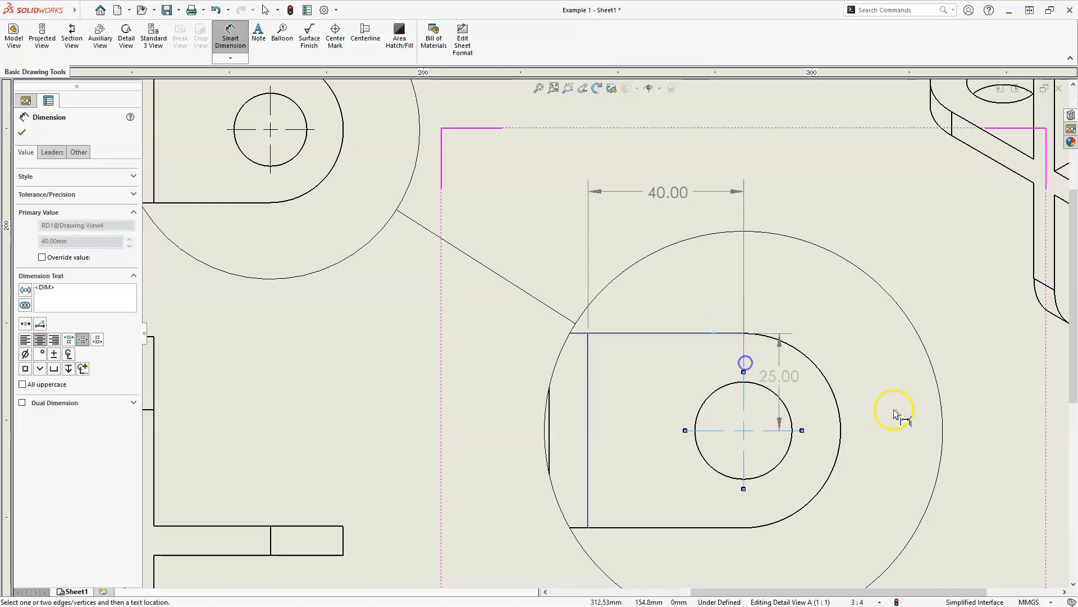
click(970, 382)
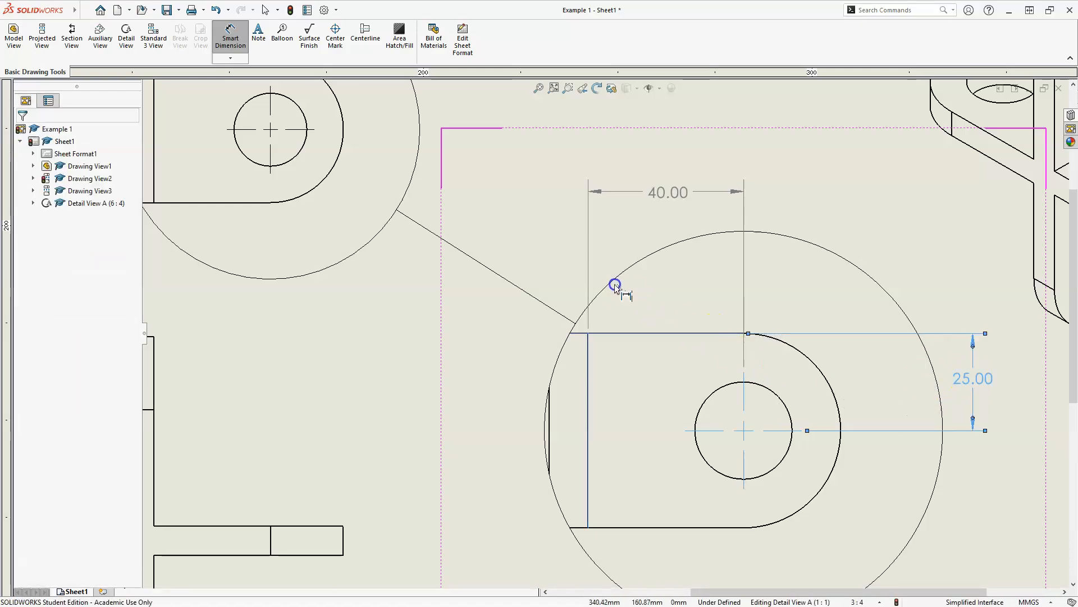
scroll(615, 287, down, 3)
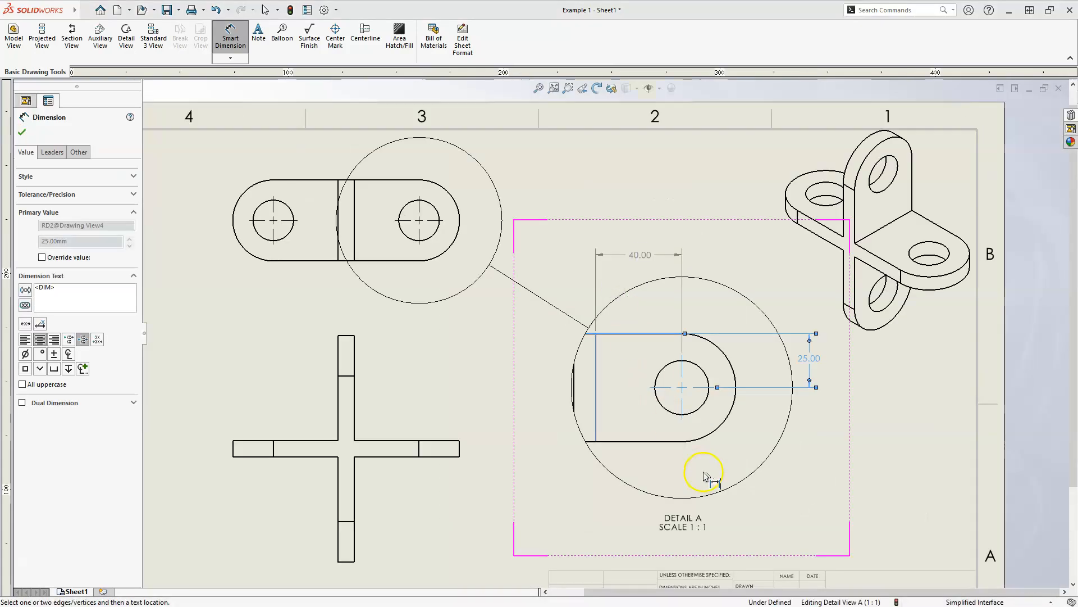
click(708, 409)
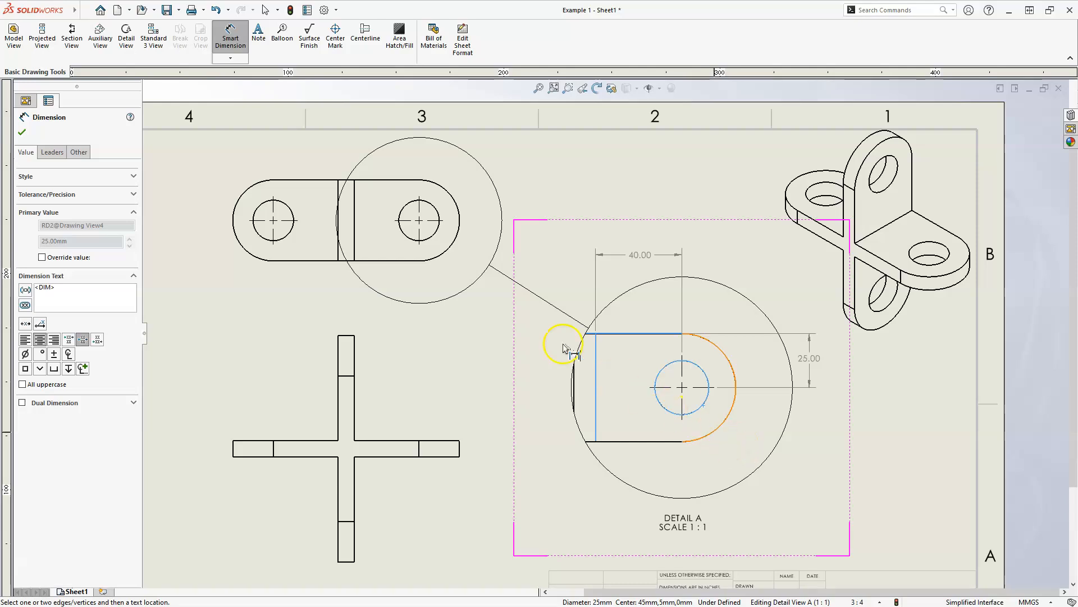
click(224, 43)
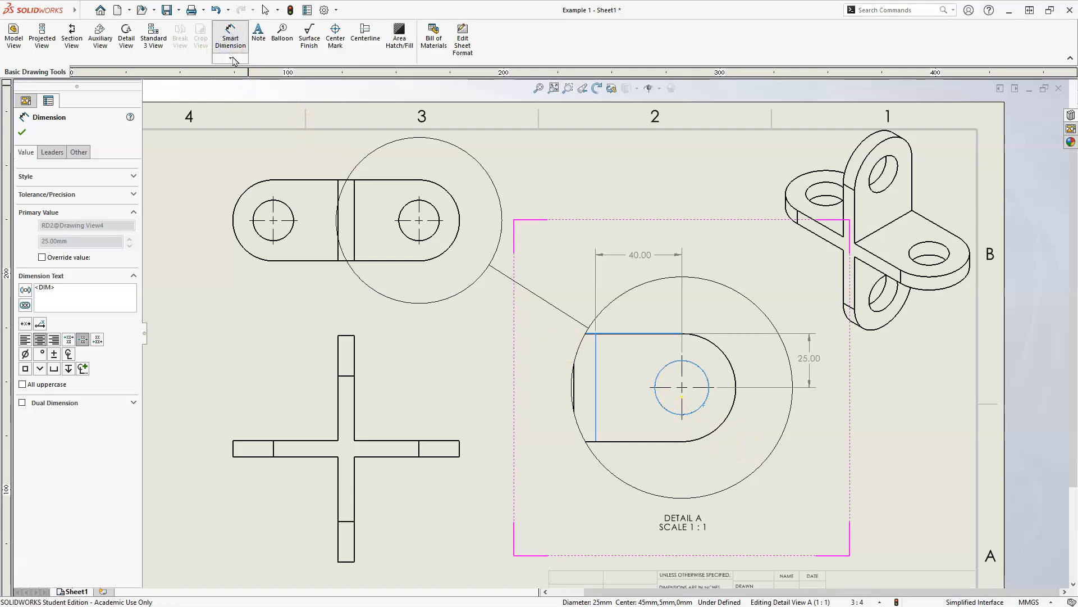
click(232, 59)
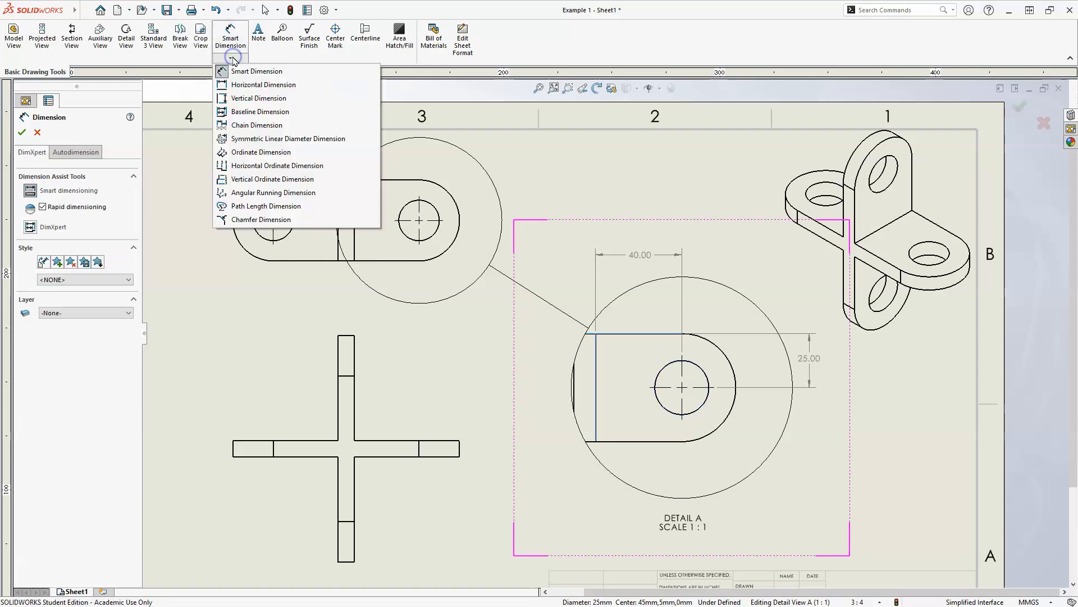
click(244, 72)
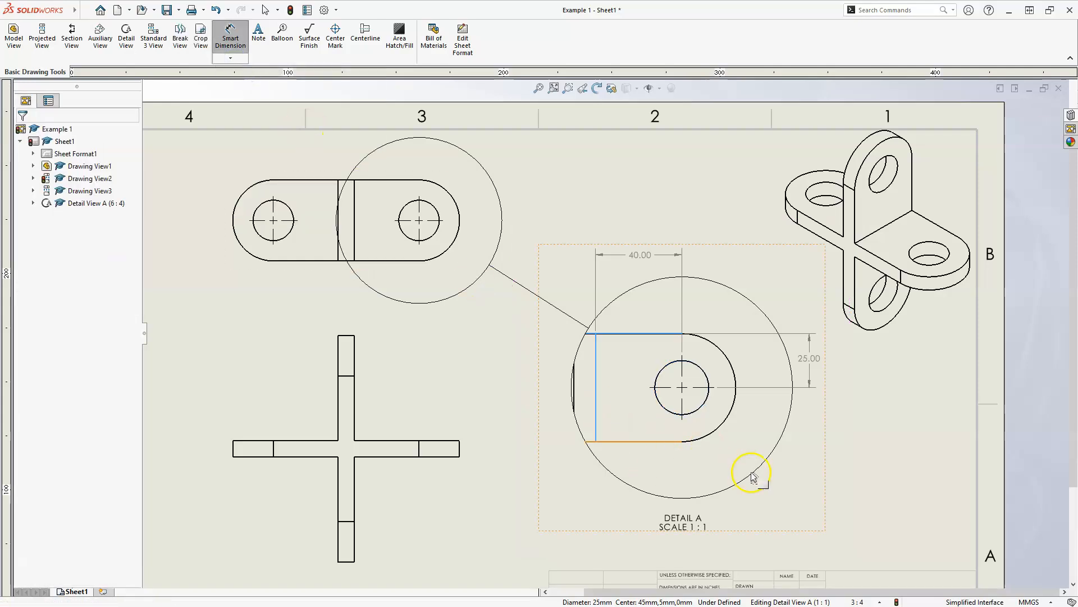
click(723, 430)
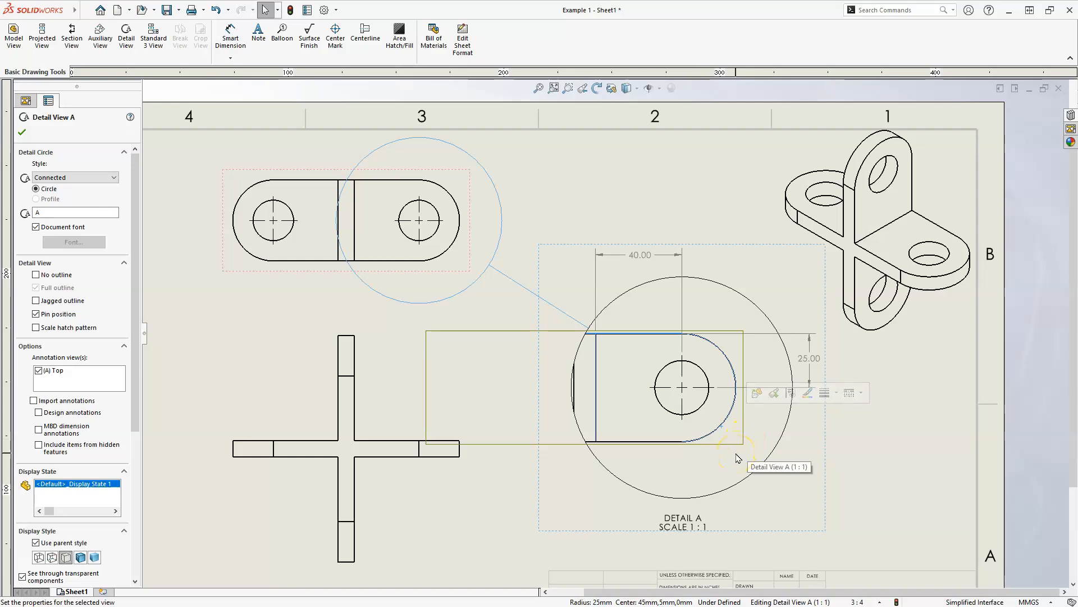
scroll(737, 458, down, 2)
key(Escape)
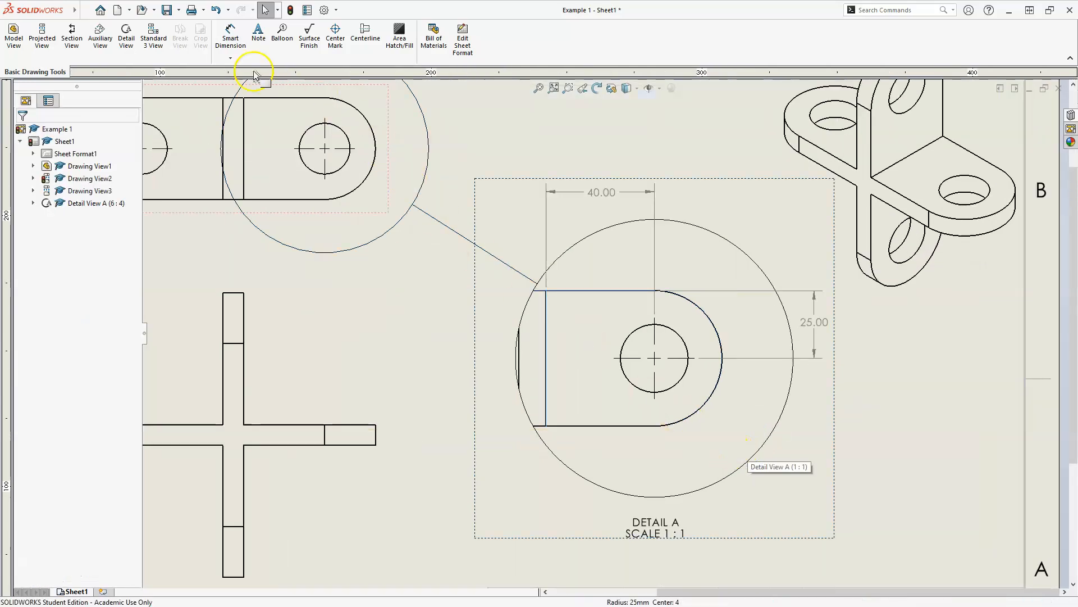
Dimension the hole's diameter in the detail view with Smart Dimension, placing the text above the circle's upper right edge
click(227, 33)
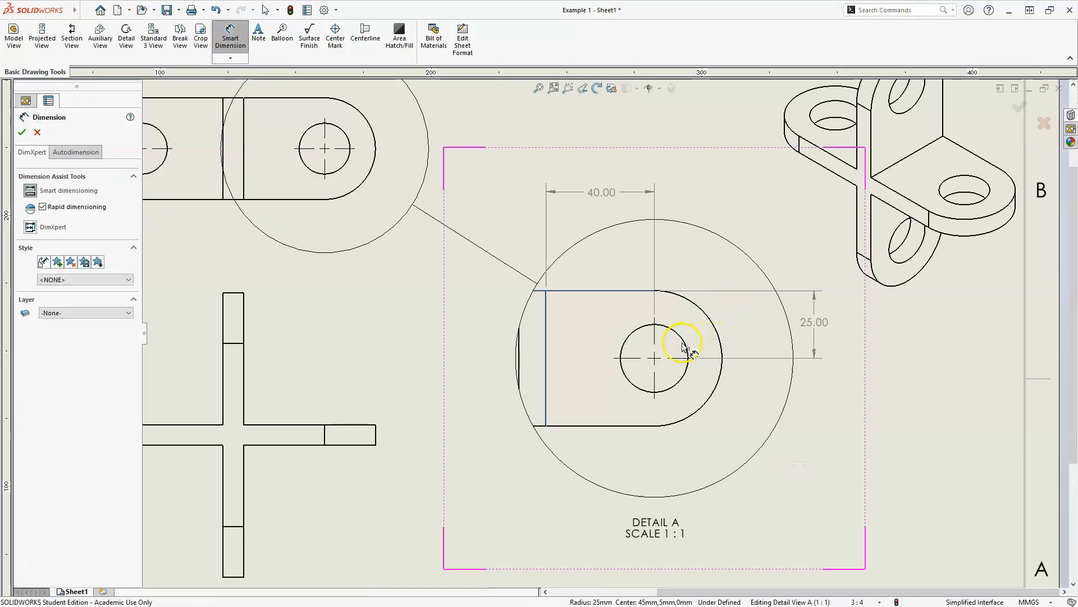
click(685, 343)
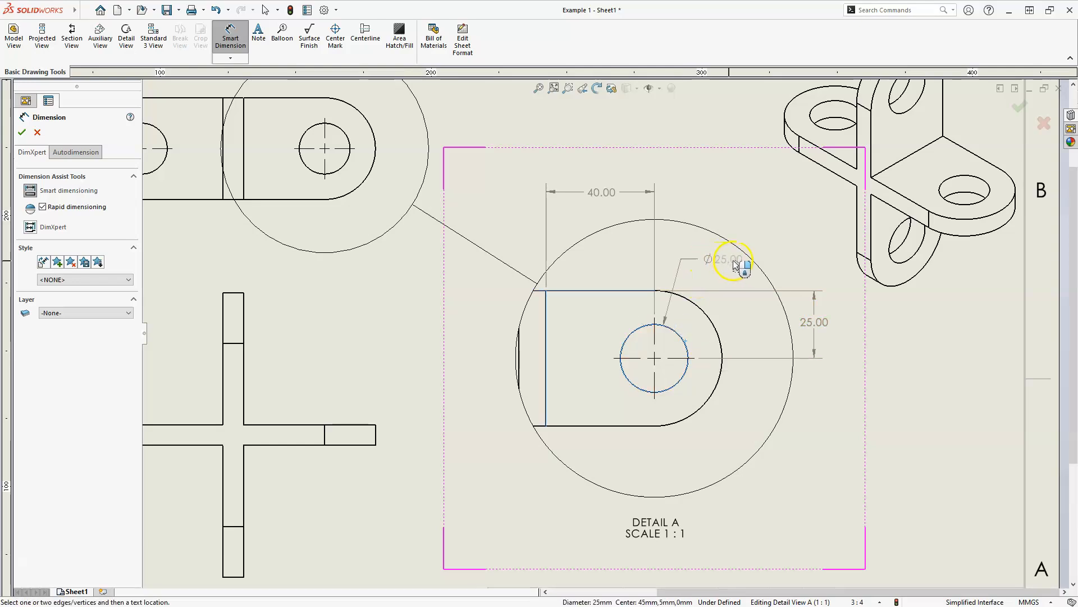
click(765, 232)
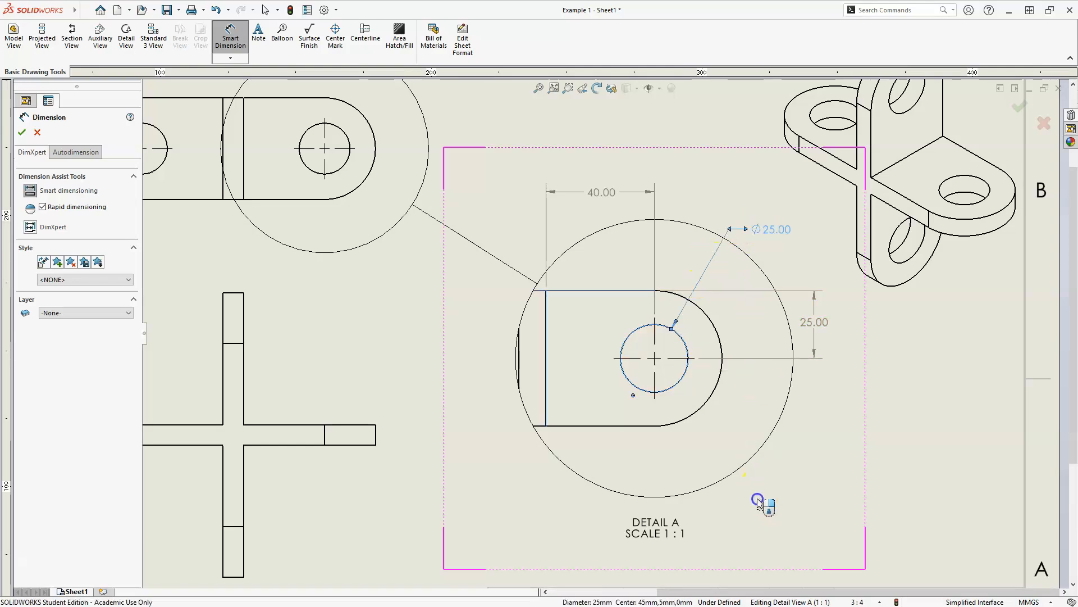
Dimension the radius of the plate's rounded end in the detail view, placing the text outside the circle's lower right edge
click(703, 408)
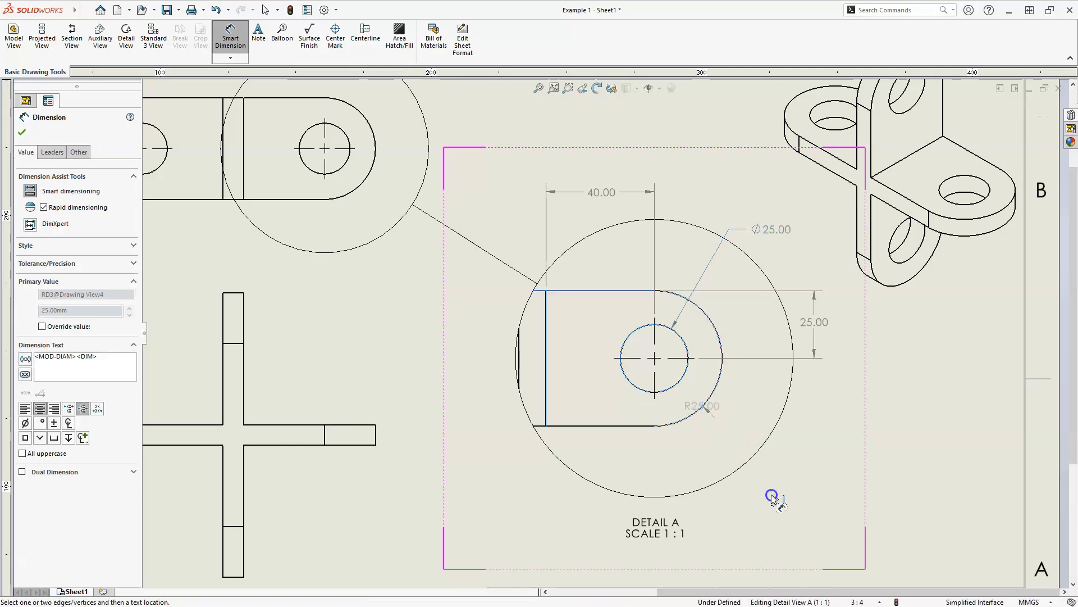
click(784, 482)
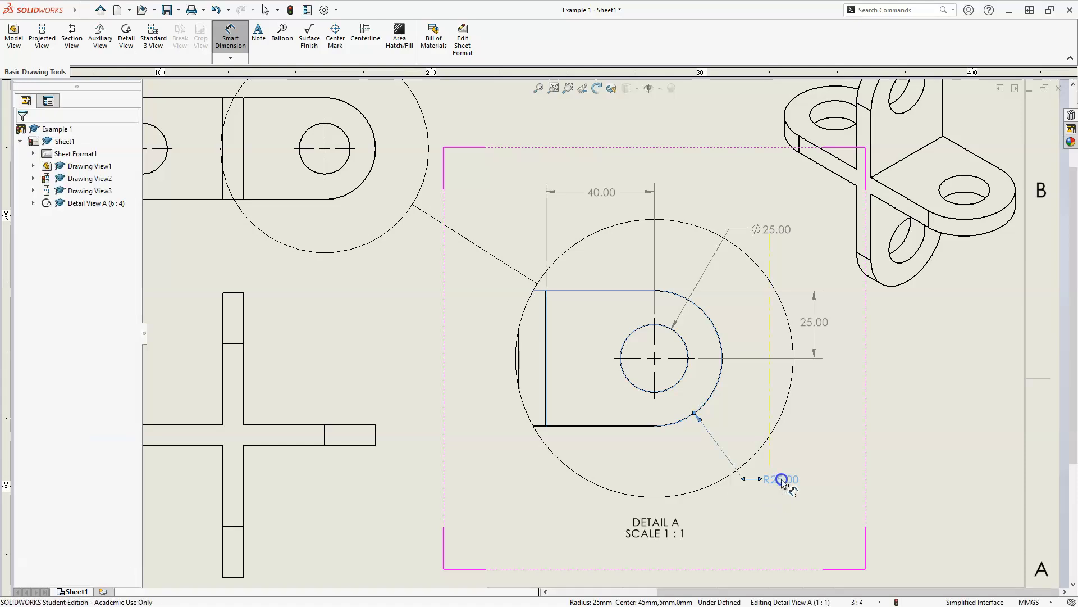
click(782, 482)
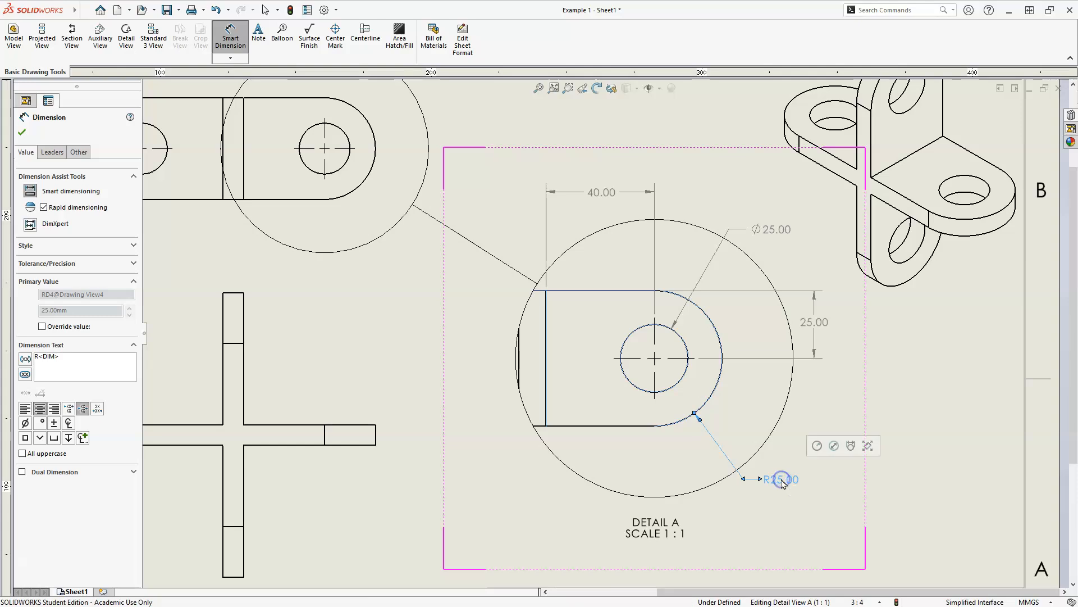
scroll(699, 444, up, 2)
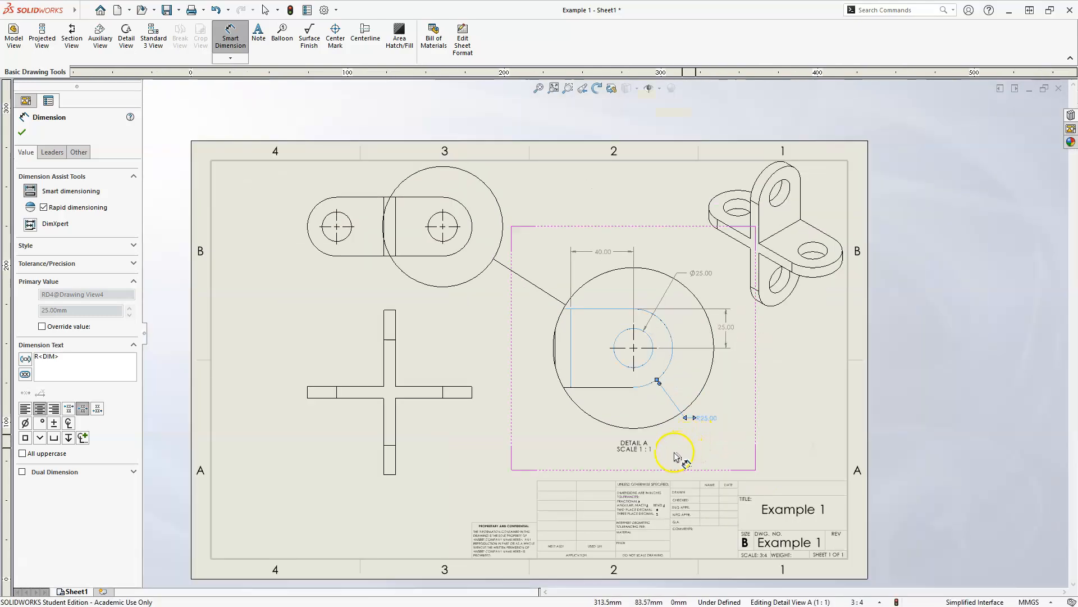
key(Escape)
key(Escape)
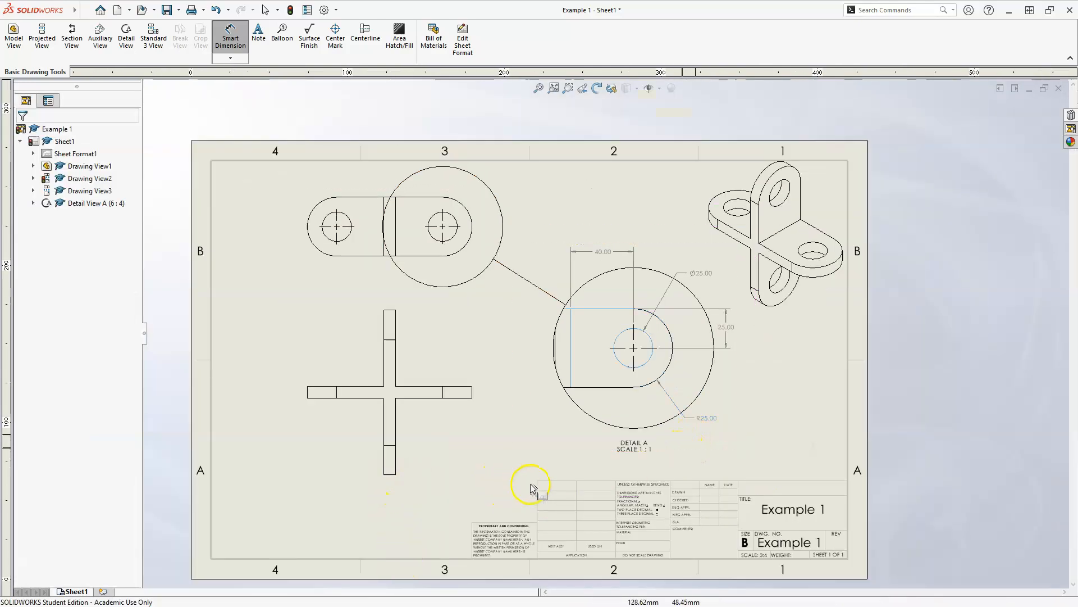
Delete the center marks from both holes in the top view above the cross-shaped view
middle_drag(497, 486, 542, 486)
middle_drag(469, 456, 584, 482)
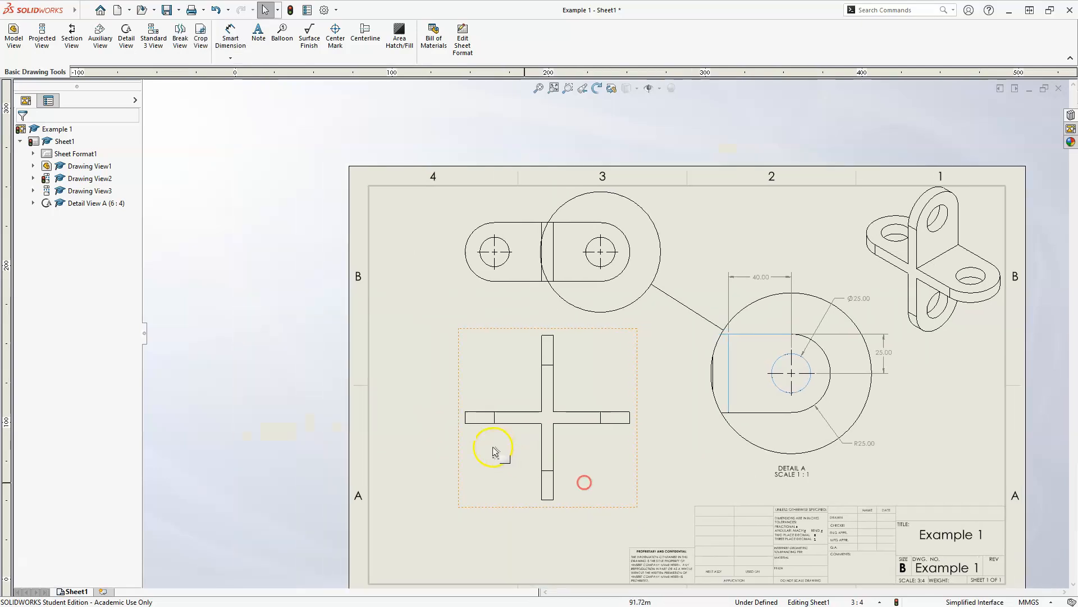
scroll(494, 451, up, 1)
mouse_move(491, 451)
middle_down()
mouse_move(504, 558)
mouse_move(500, 543)
middle_up()
scroll(499, 542, down, 1)
scroll(601, 277, up, 1)
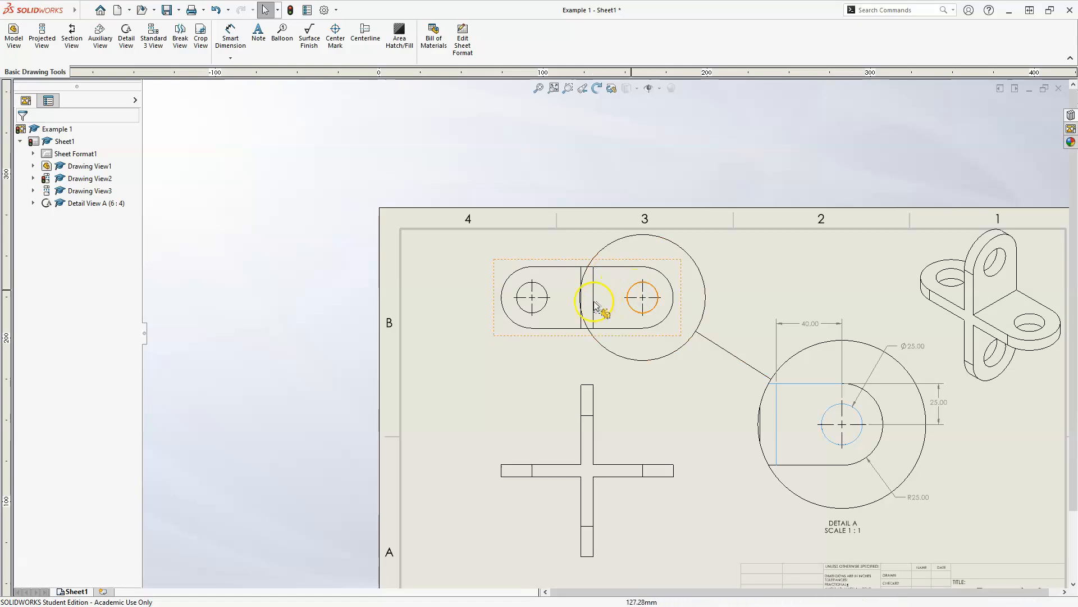
click(638, 304)
key(Delete)
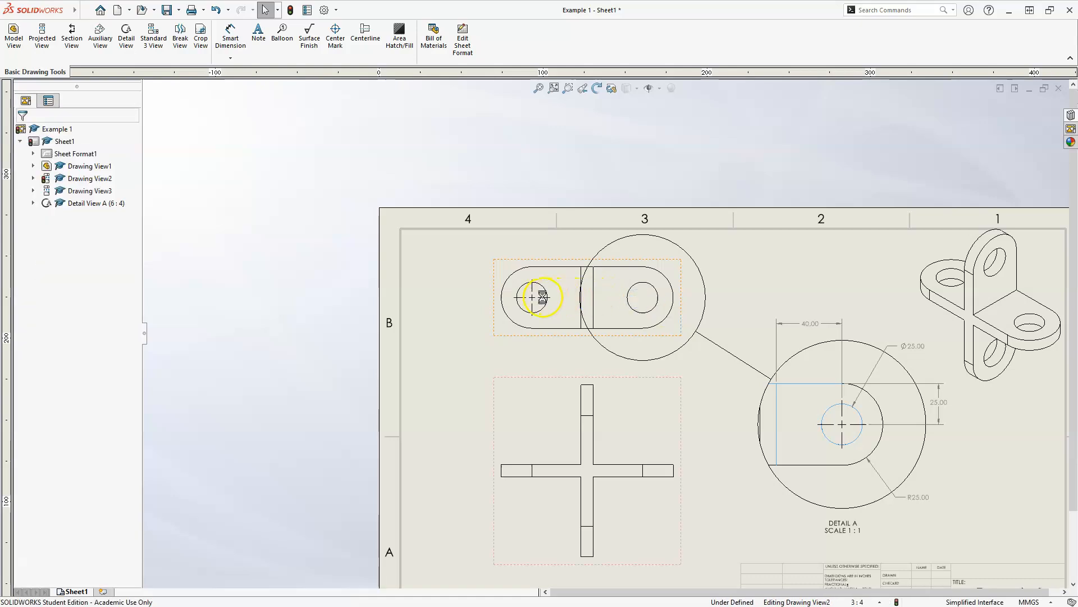
click(532, 297)
key(Delete)
Add center marks to the two rounded outer end arcs of the top view above the cross-shaped view
click(339, 33)
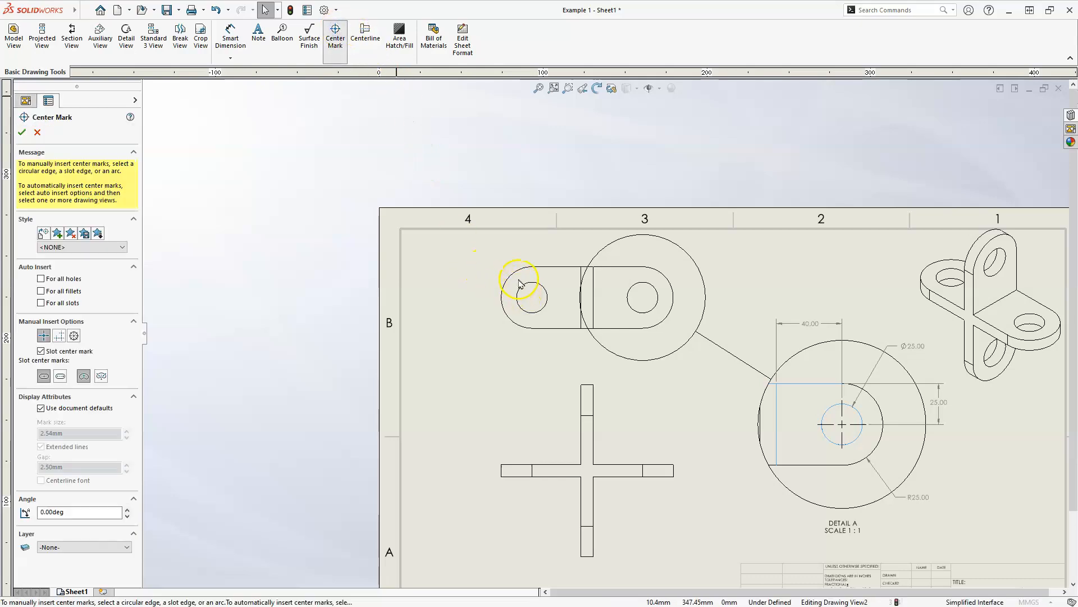
scroll(516, 281, down, 2)
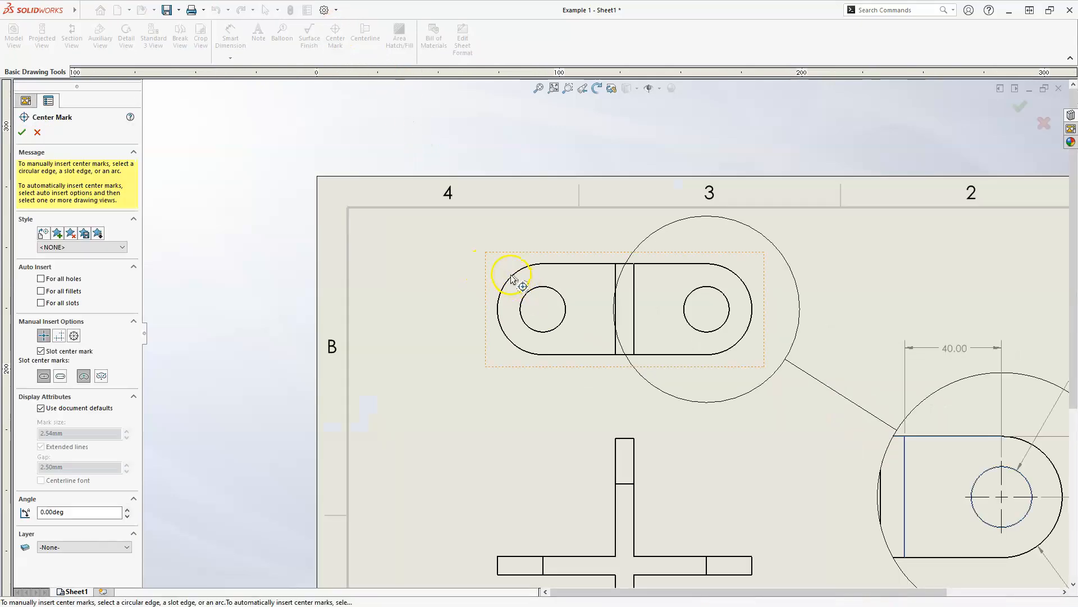
click(516, 279)
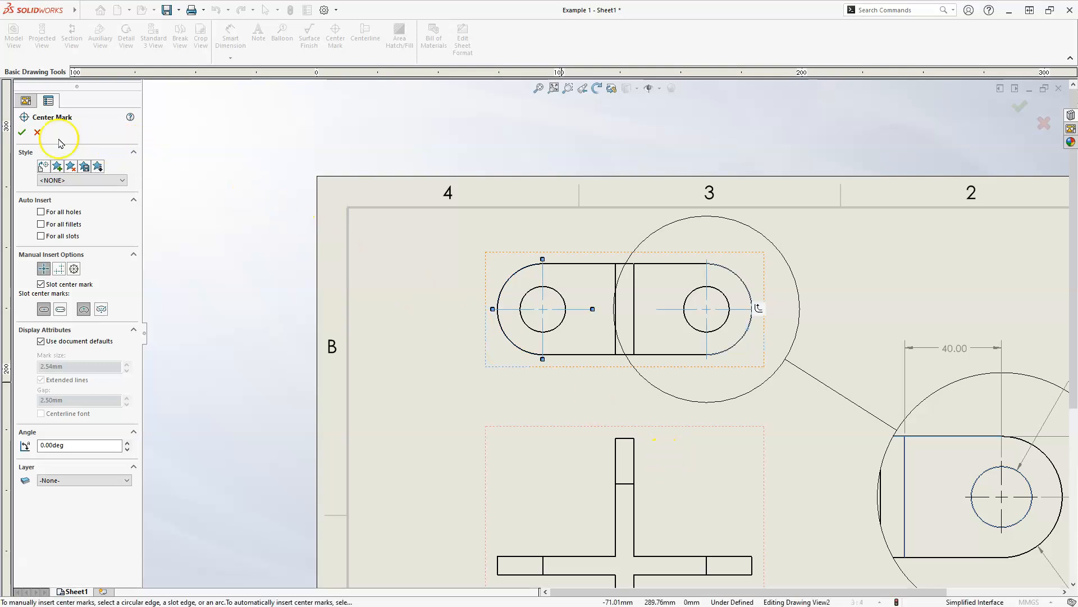
click(23, 133)
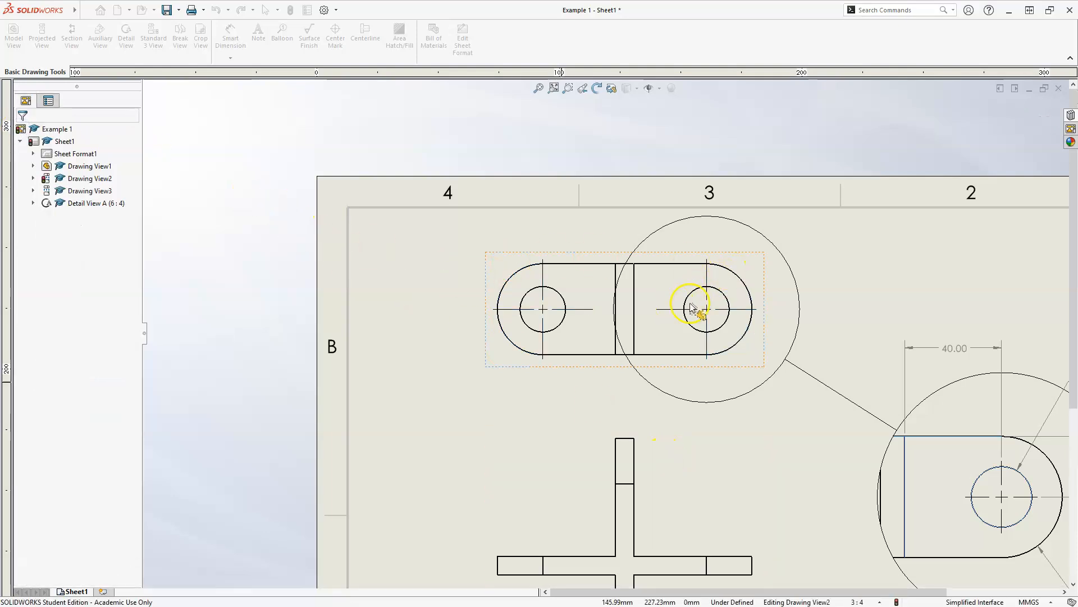
Change the isometric view's display style to Shaded With Edges
scroll(445, 265, up, 2)
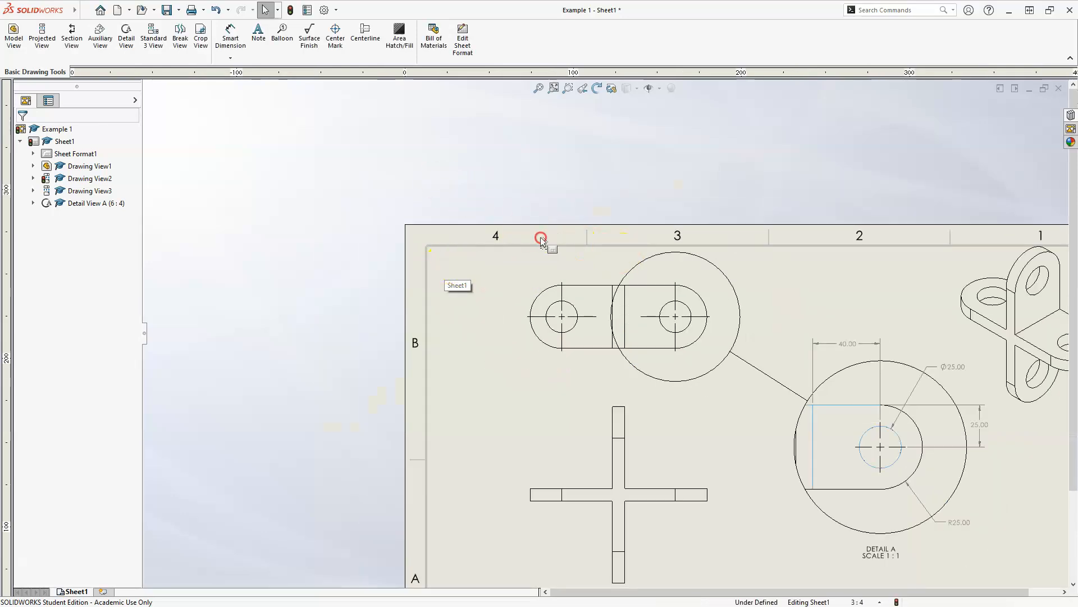
middle_drag(541, 239, 359, 166)
scroll(844, 292, up, 1)
scroll(846, 306, down, 1)
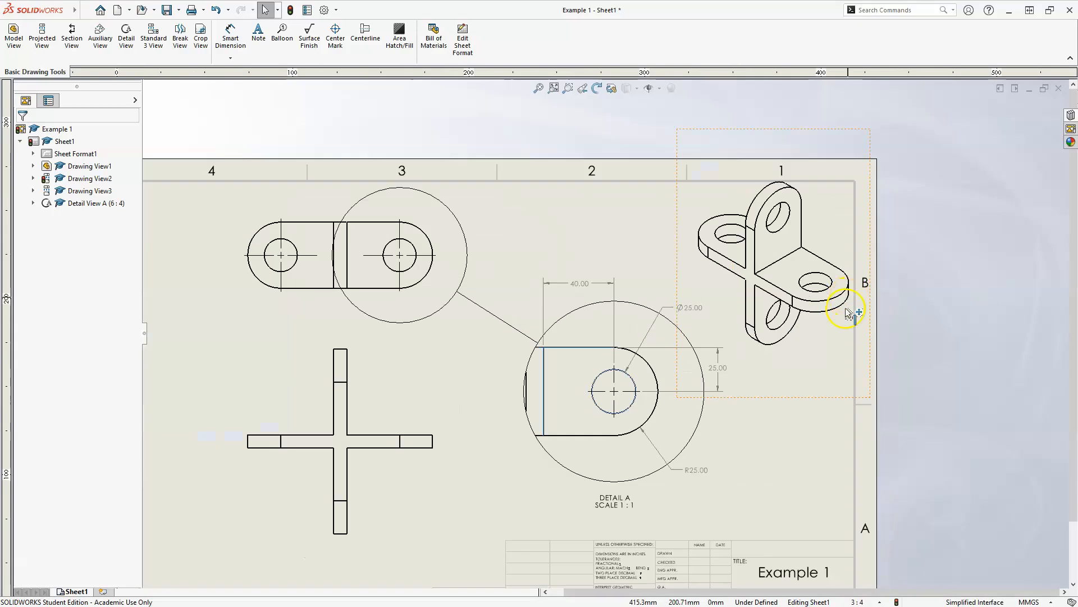
click(804, 398)
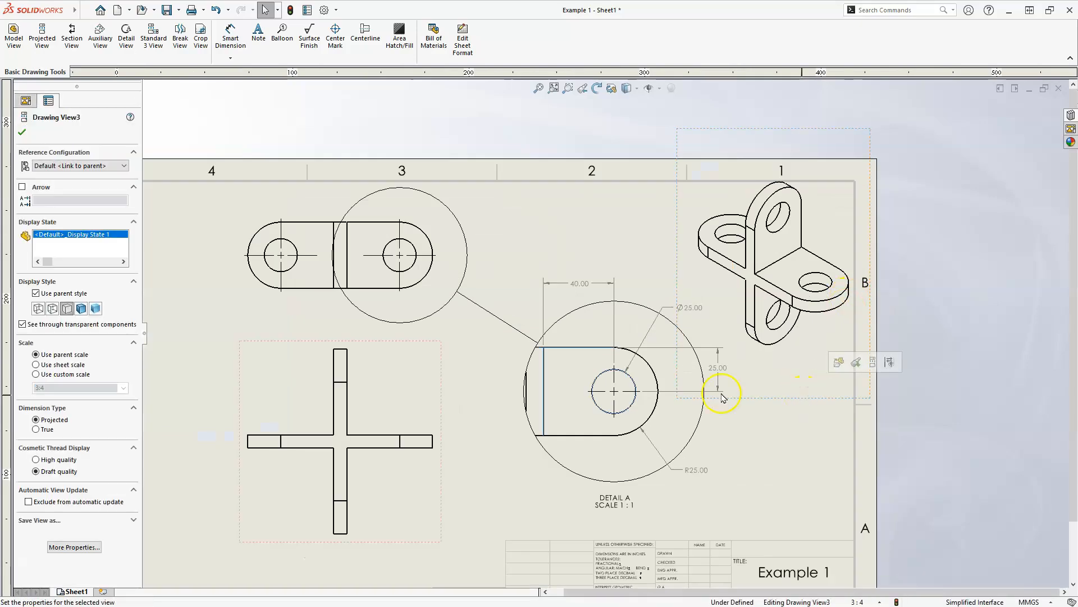
click(81, 308)
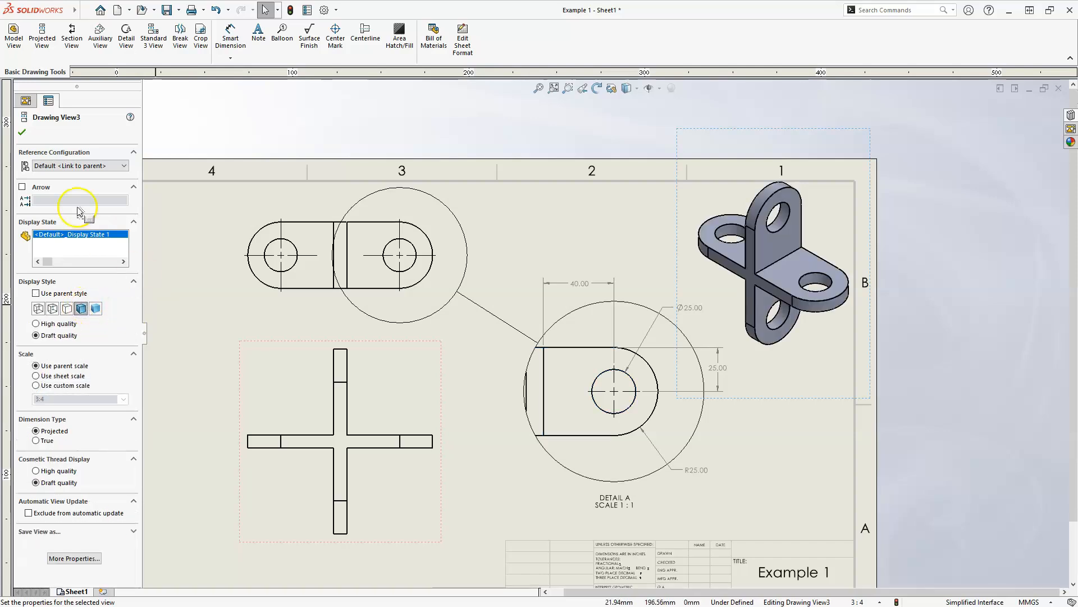
click(22, 132)
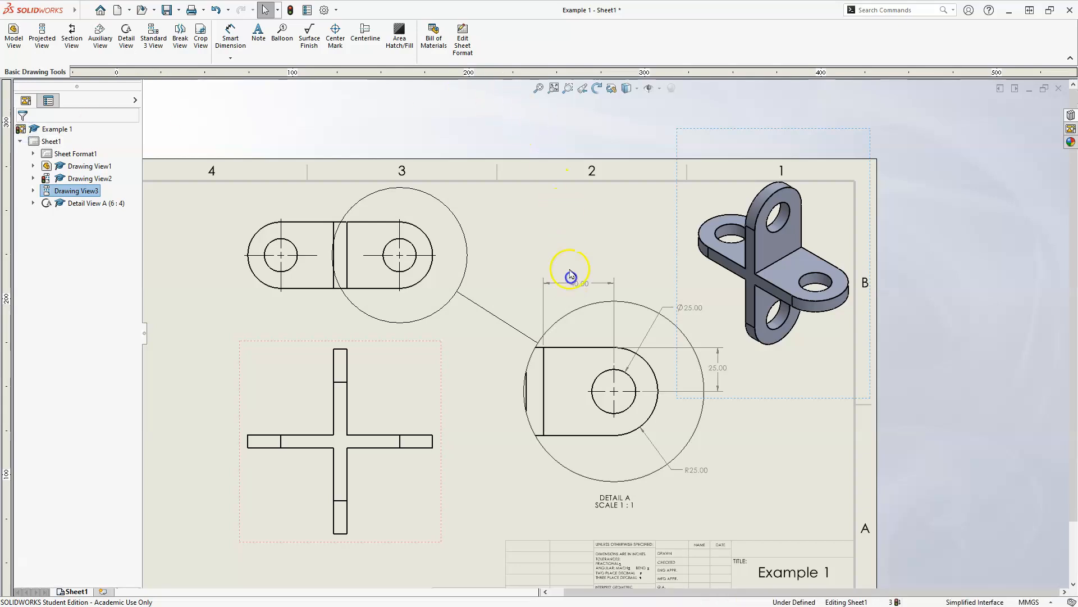
Move the "DETAIL A SCALE 1 : 1" label up to just beneath the detail circle
middle_drag(570, 280, 552, 203)
click(552, 207)
scroll(655, 437, down, 3)
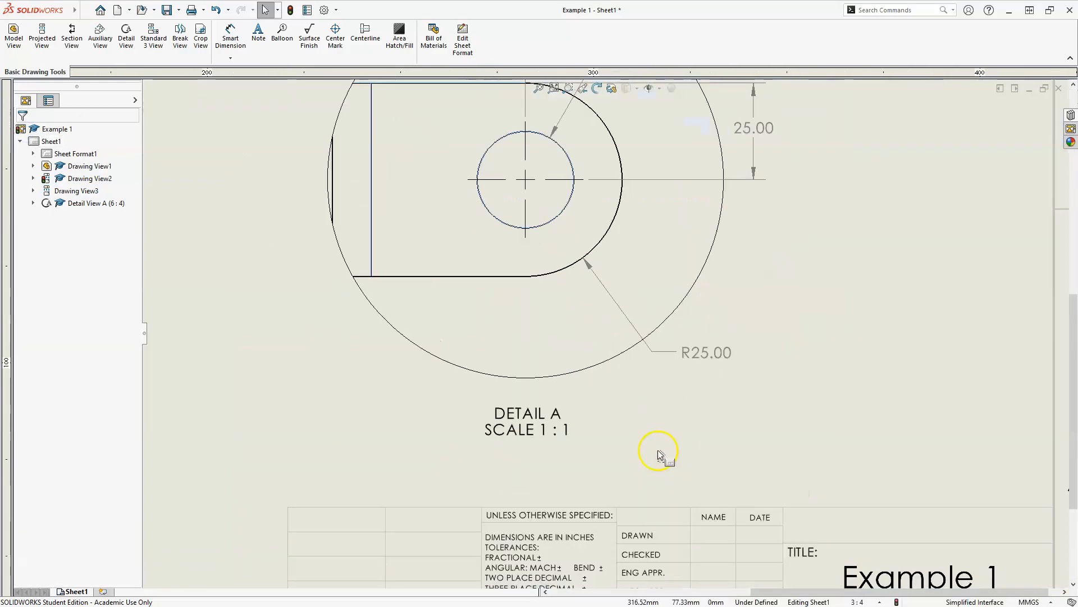
middle_drag(659, 450, 677, 400)
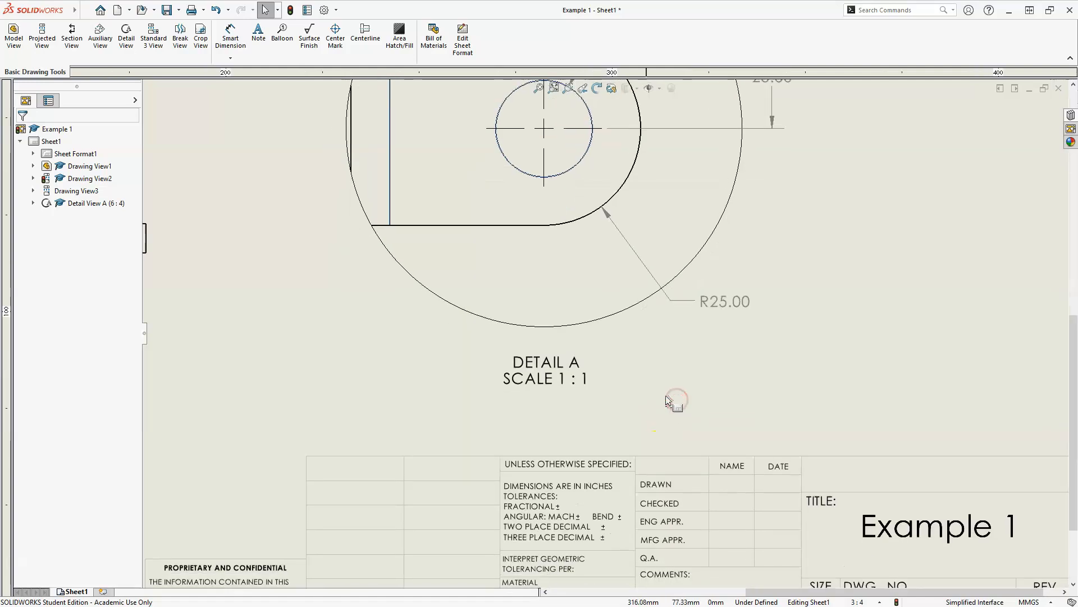
click(536, 366)
drag(536, 366, 538, 337)
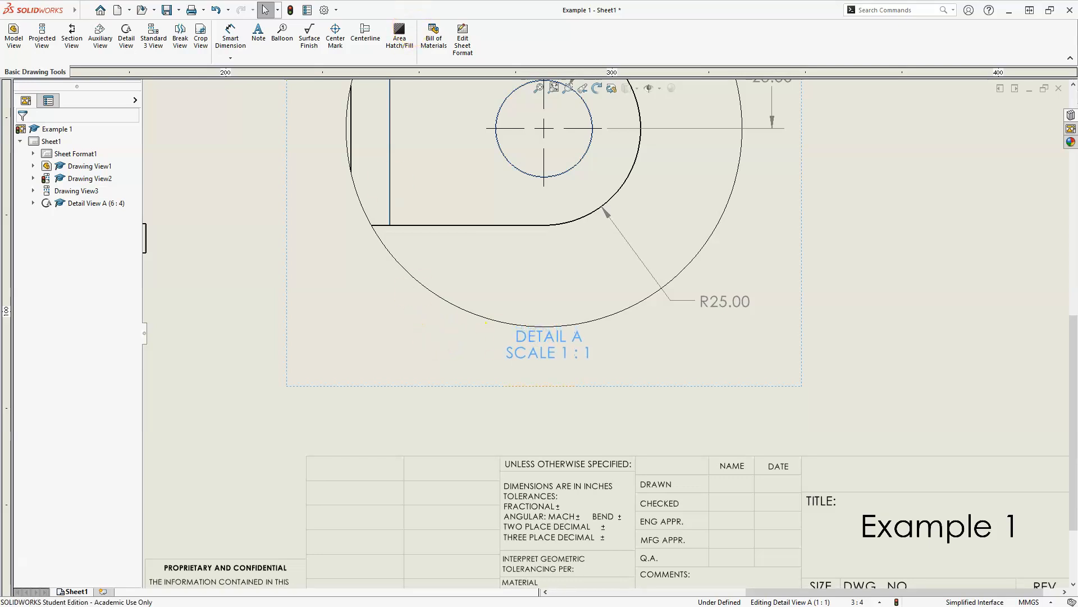
click(303, 281)
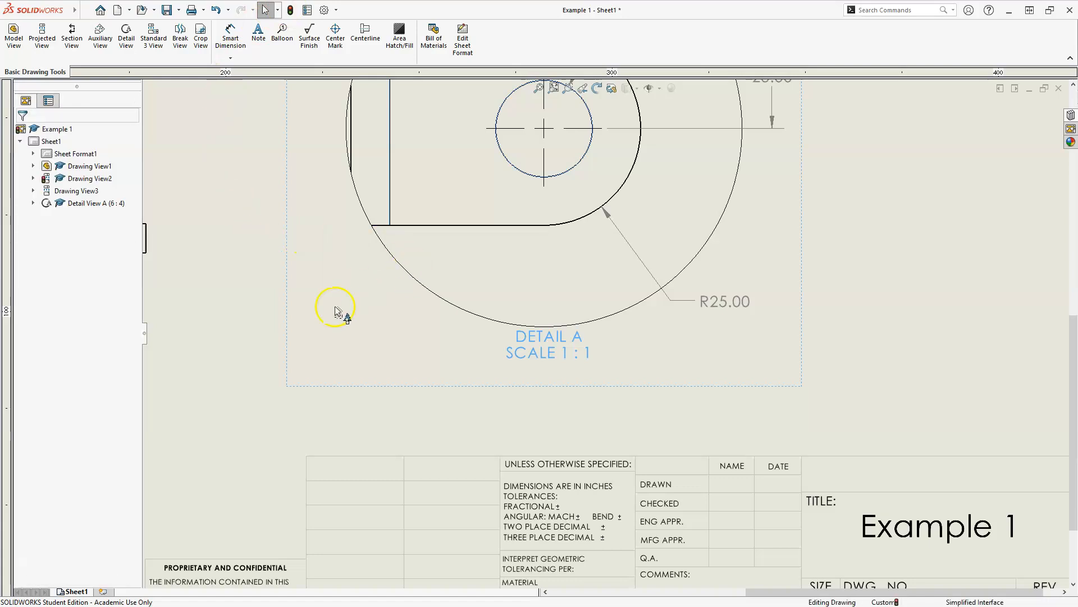
click(266, 354)
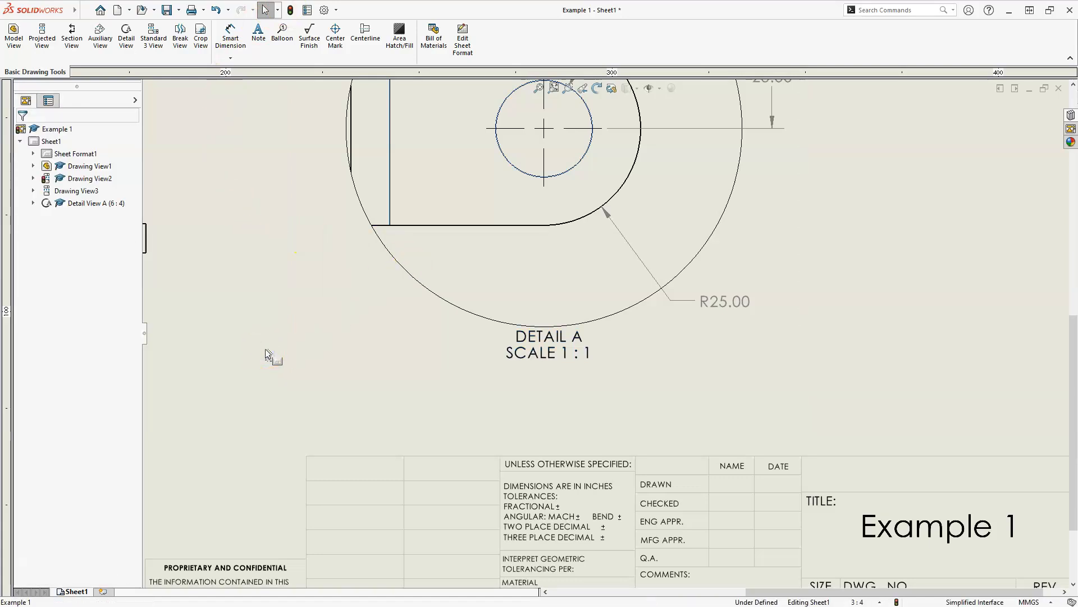
Insert a parts-only bill of materials for the cross-shaped view with the bom-standard template, placing it directly above the title block
click(422, 41)
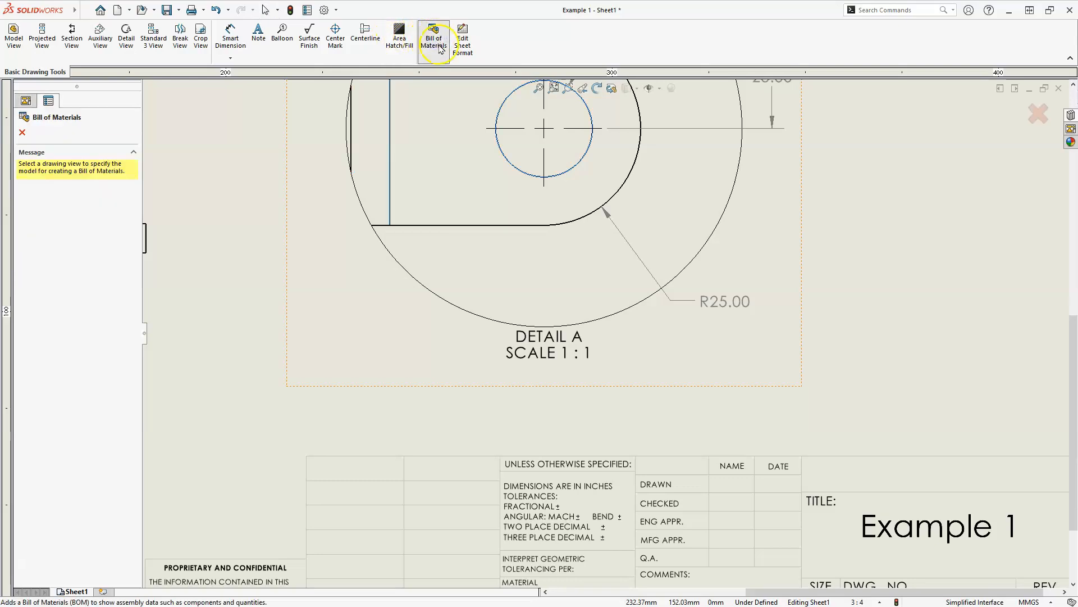
scroll(468, 353, up, 5)
click(377, 346)
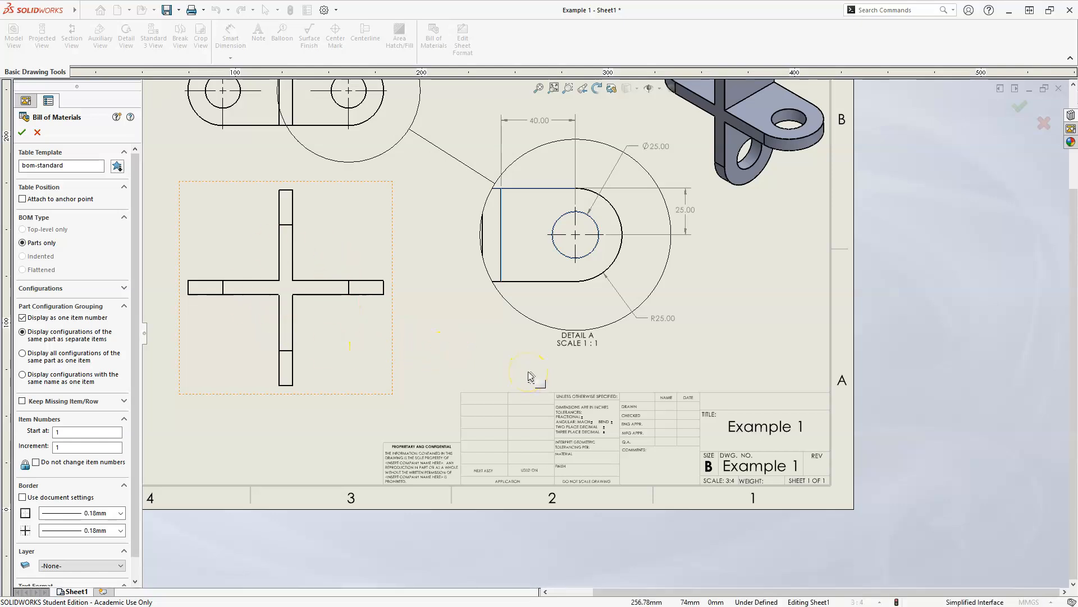
click(23, 132)
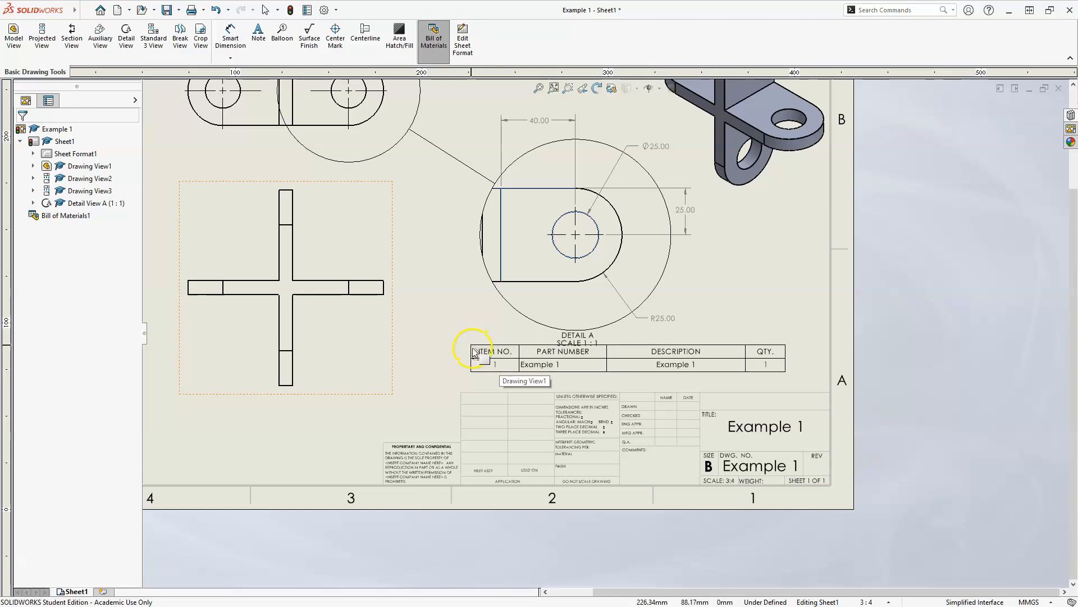
click(482, 361)
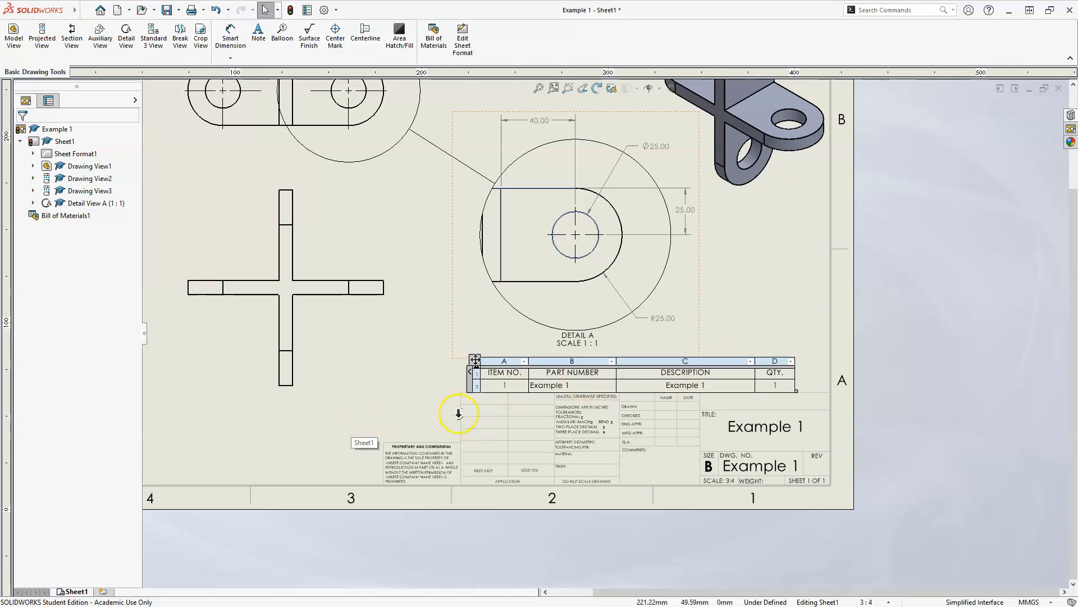
Switch the bill of materials header row to the bottom of the table
scroll(391, 432, down, 4)
key(f)
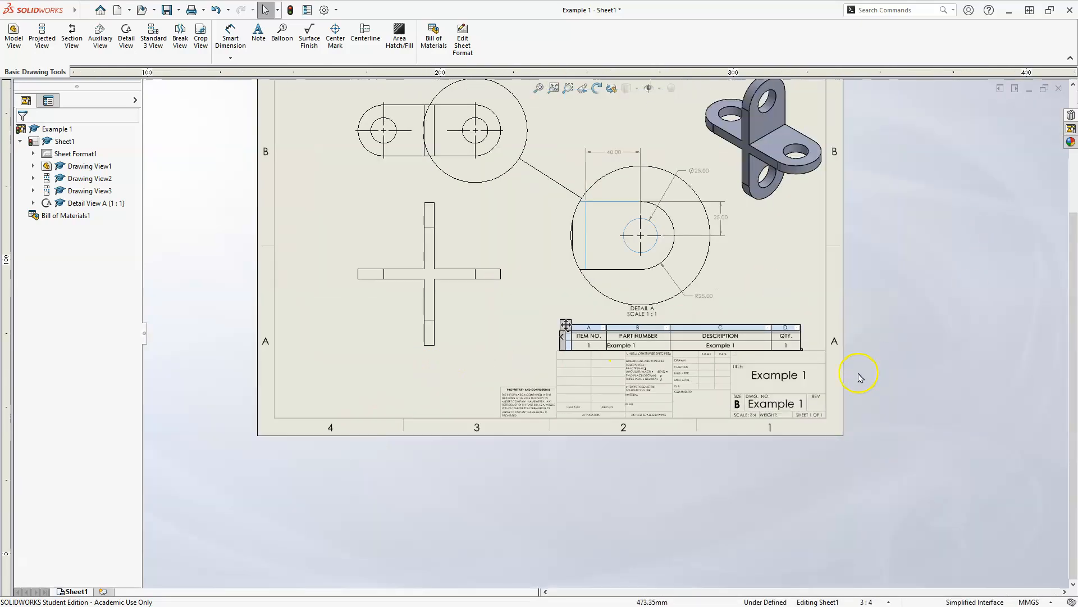
scroll(786, 318, down, 5)
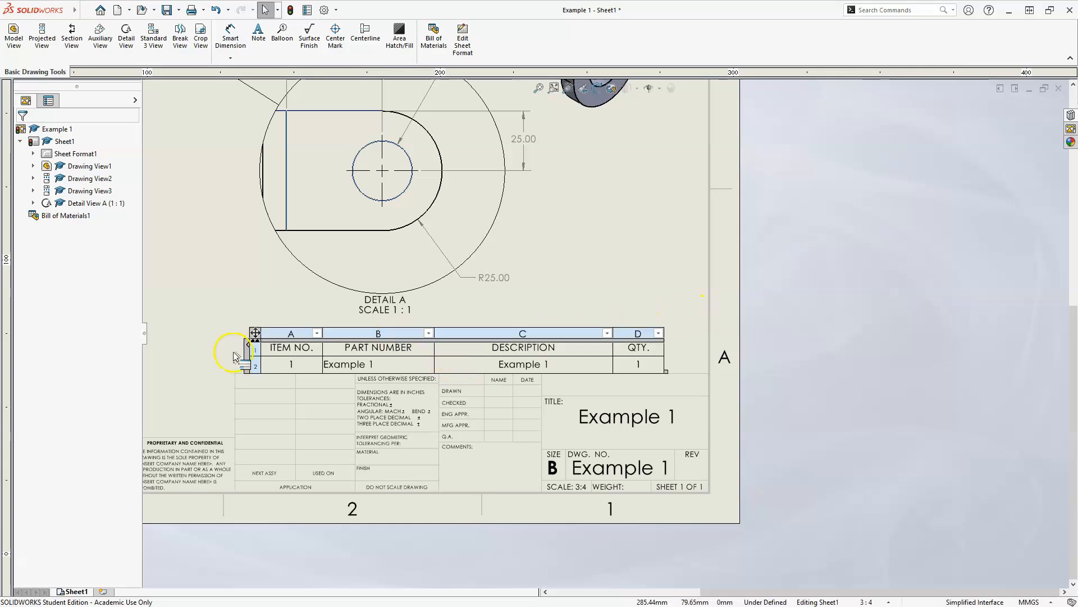
middle_drag(221, 348, 268, 351)
scroll(263, 342, down, 7)
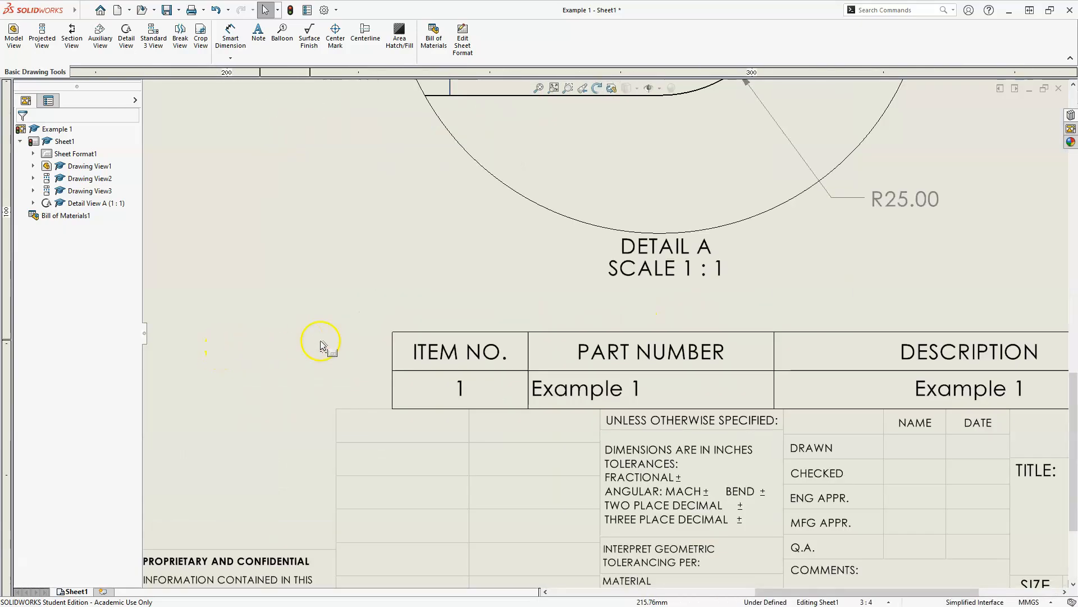
click(380, 326)
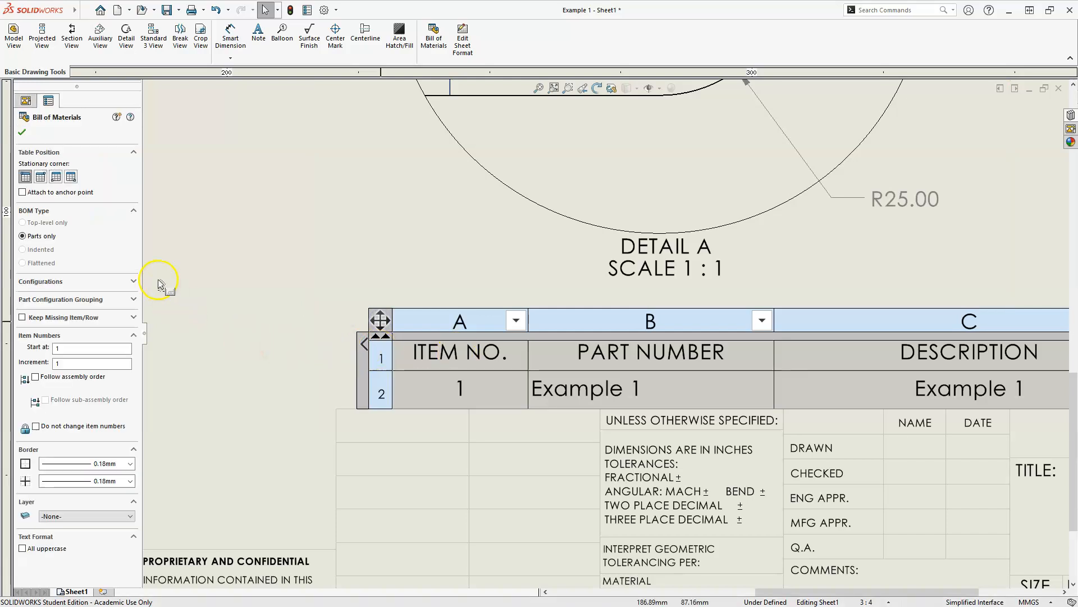
click(382, 330)
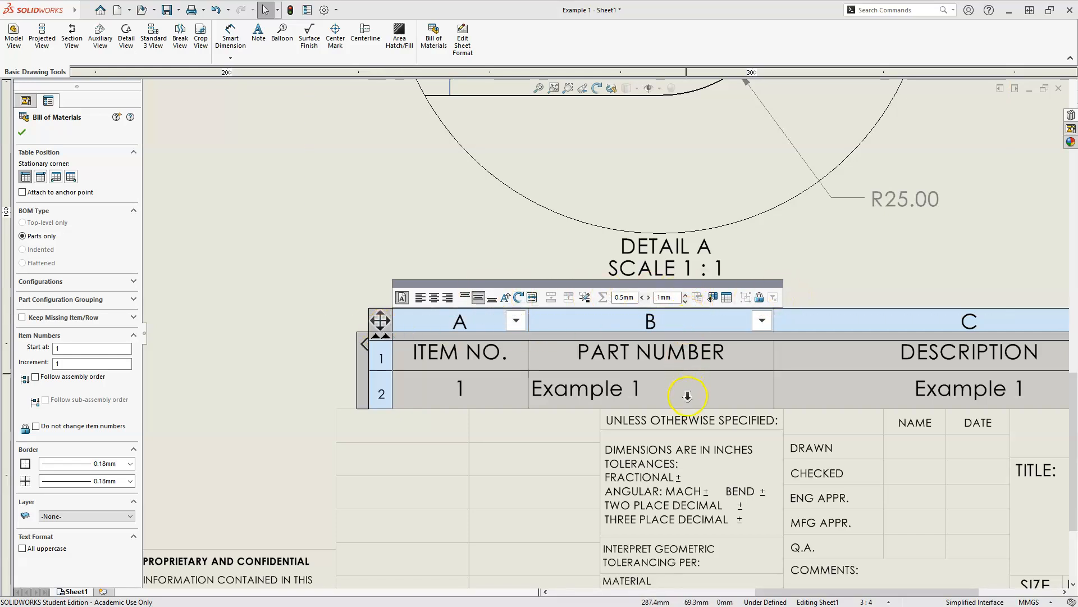
click(727, 296)
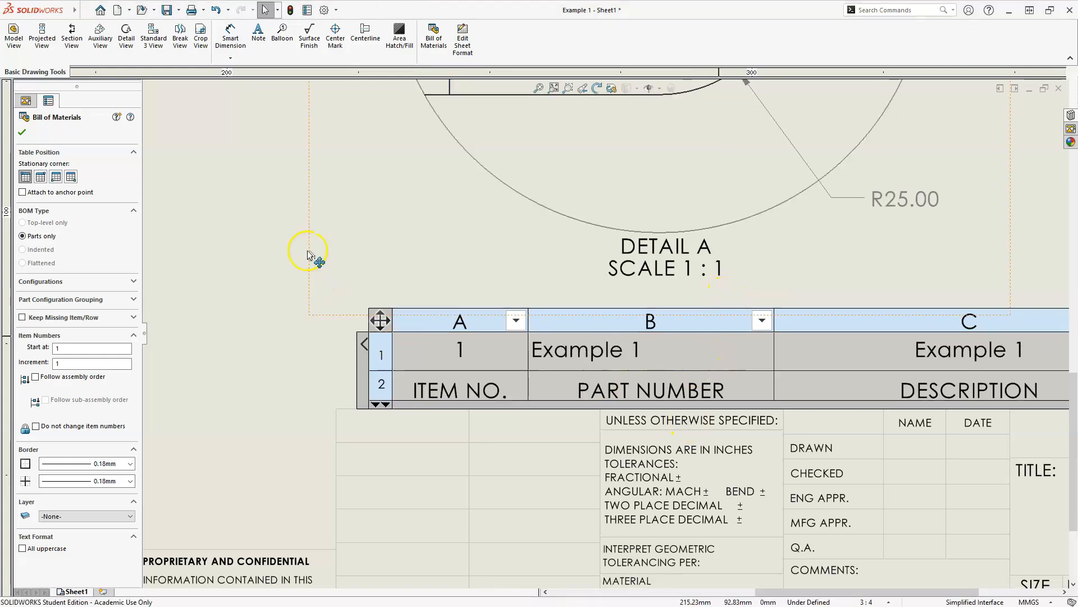
Expand the title row beneath the header row of the bill of materials
scroll(307, 253, up, 3)
scroll(797, 382, down, 2)
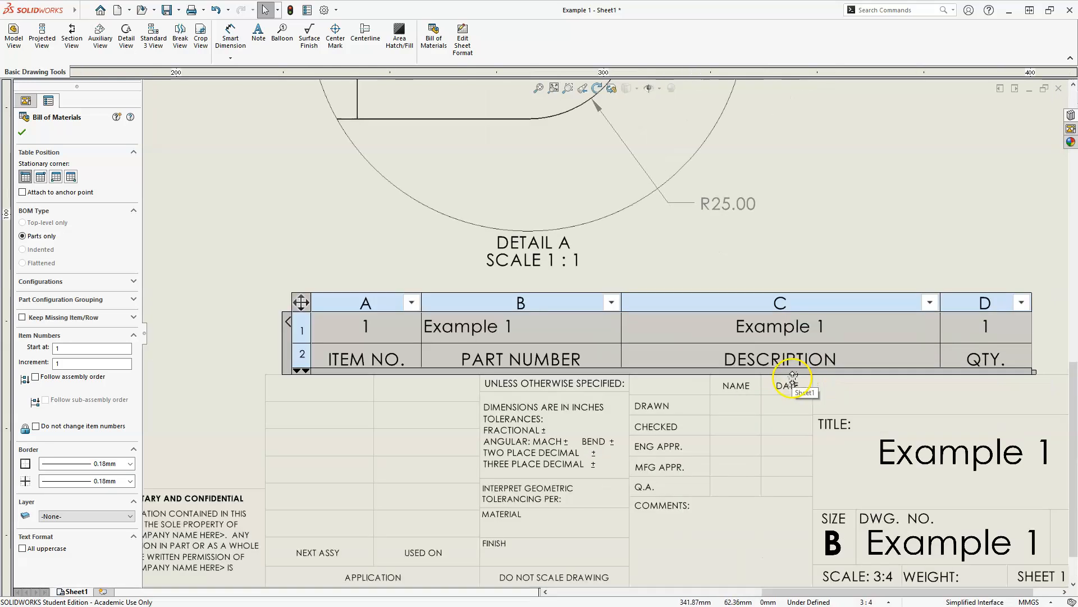
click(297, 371)
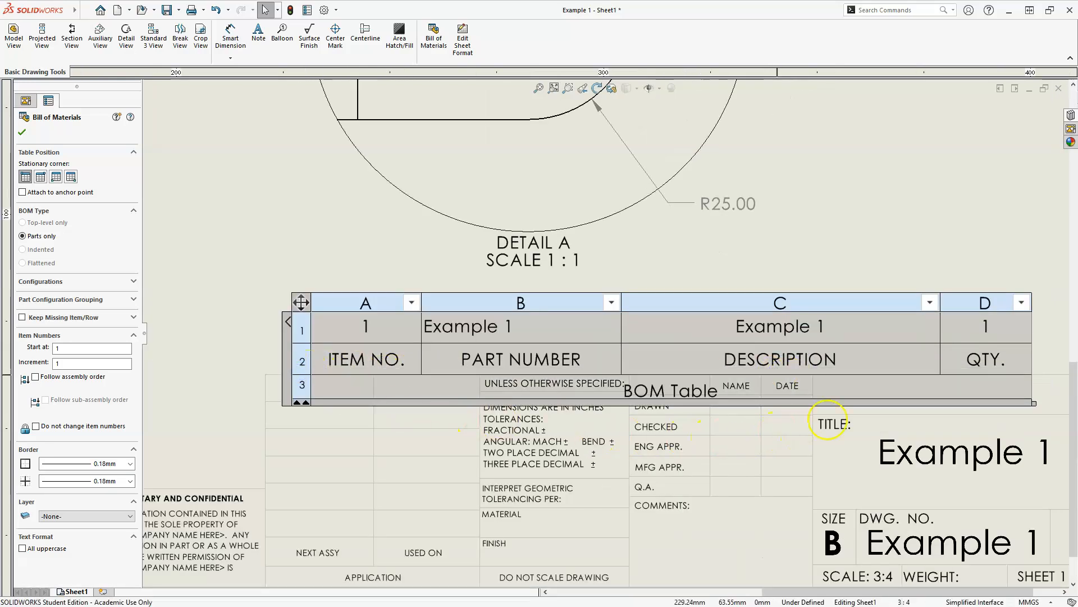
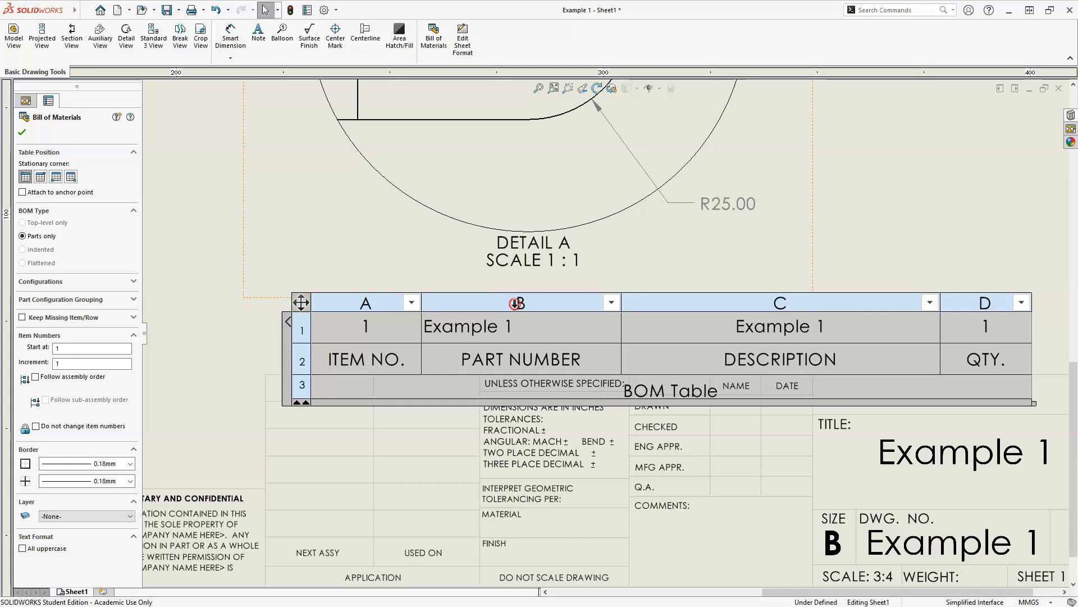
Examine the available column types for the bill of materials' column B, choosing PART NUMBER
click(514, 301)
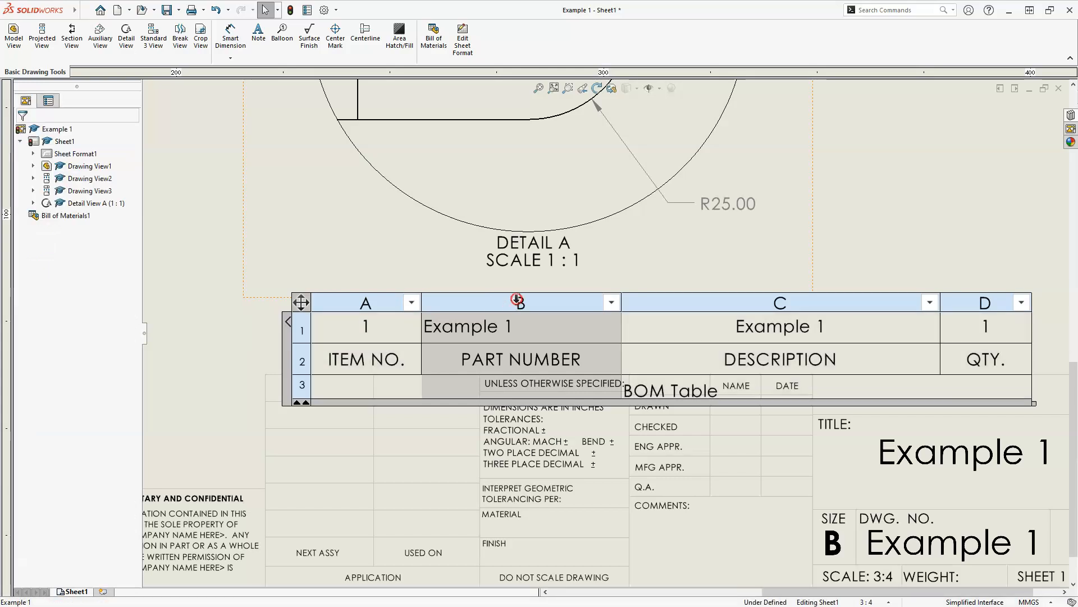
right_click(491, 302)
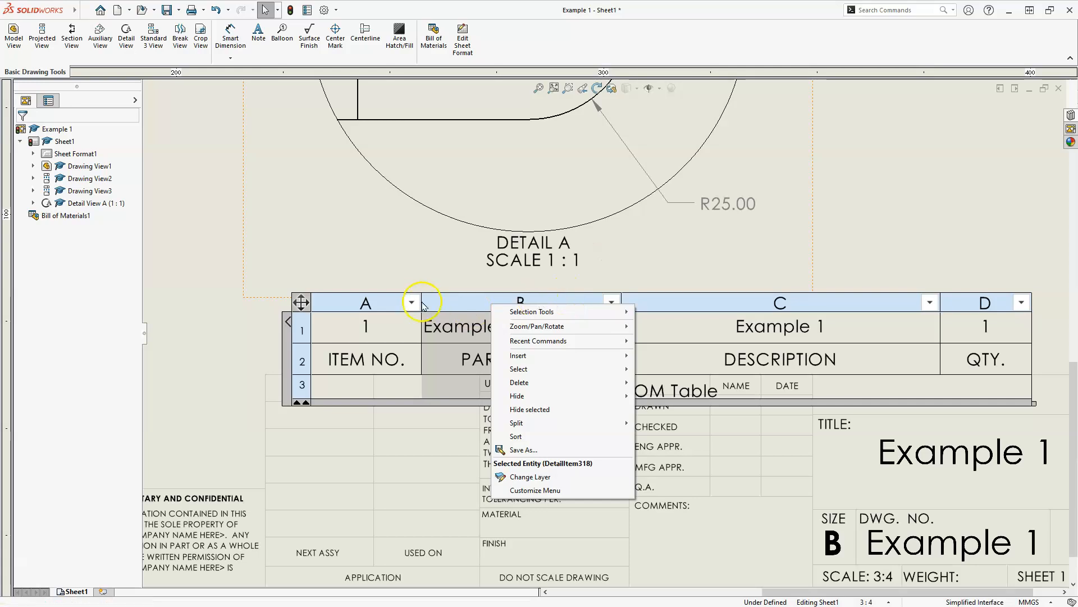
right_click(459, 302)
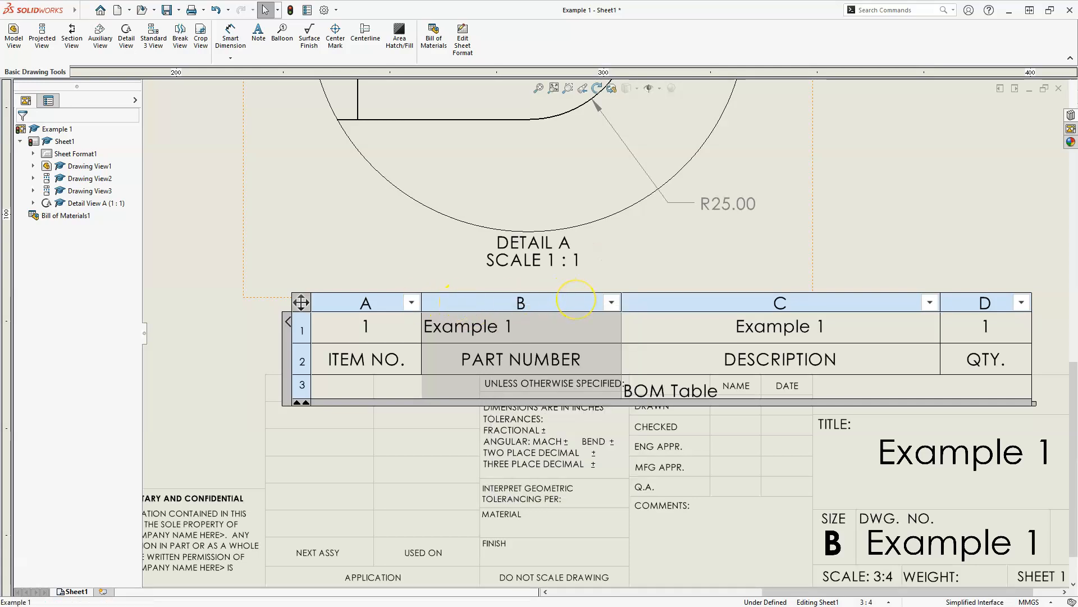
mouse_move(631, 285)
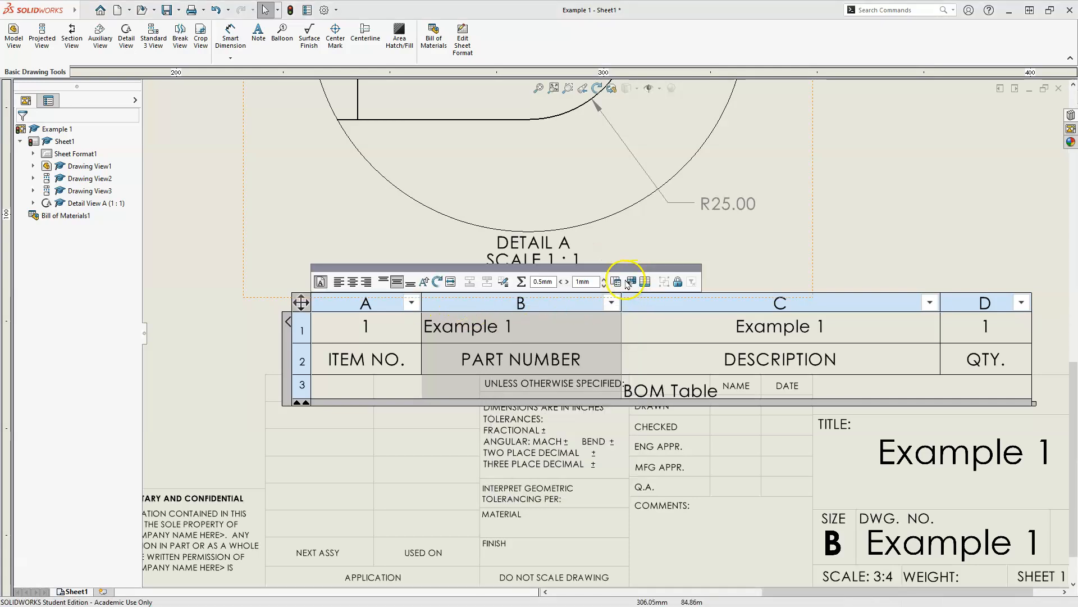
click(616, 282)
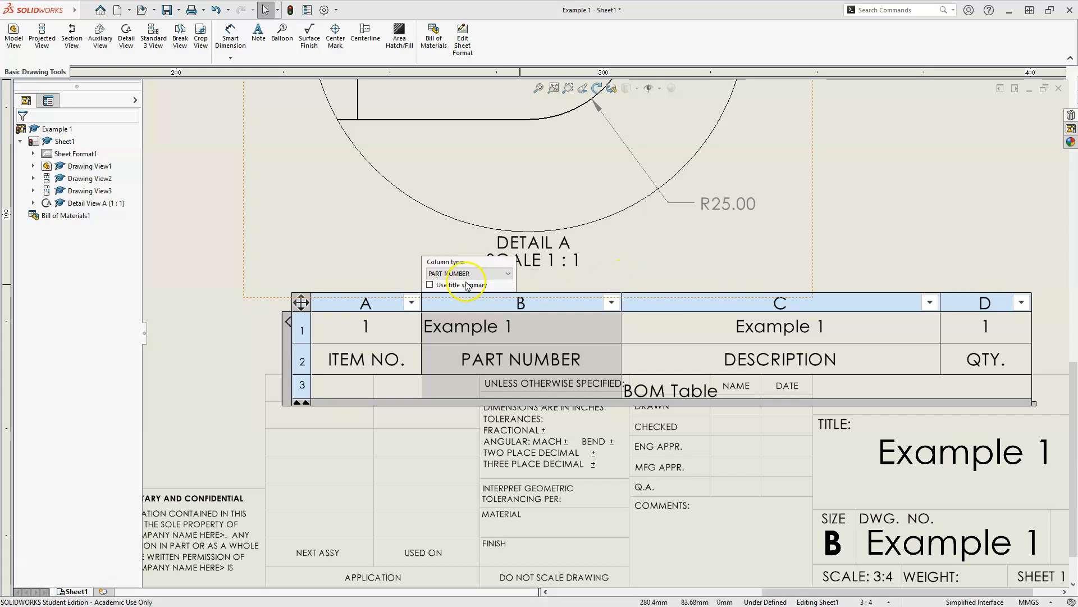
click(487, 275)
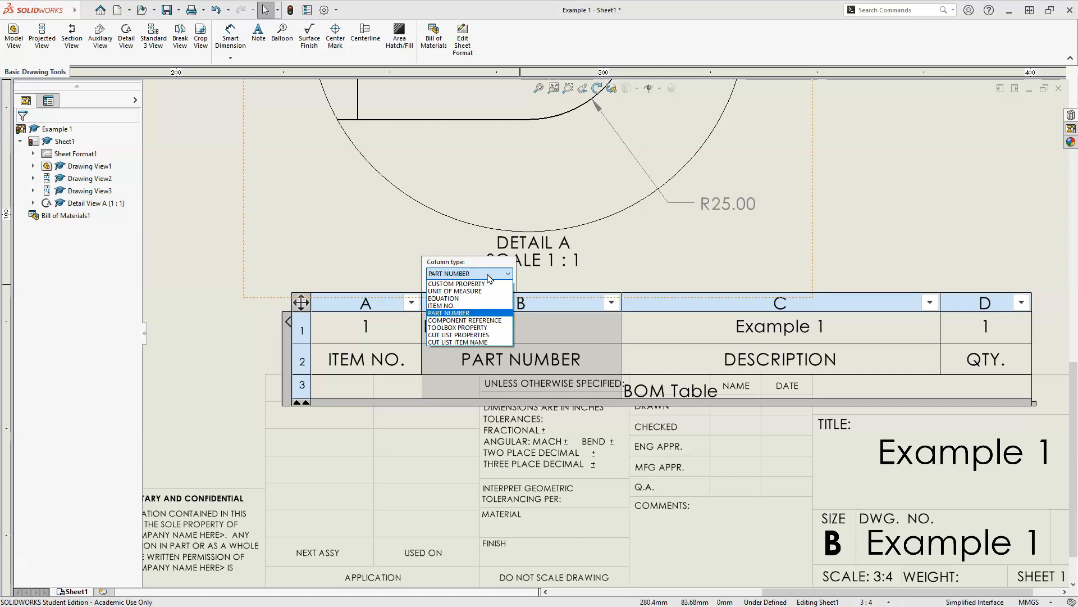
click(486, 307)
click(458, 274)
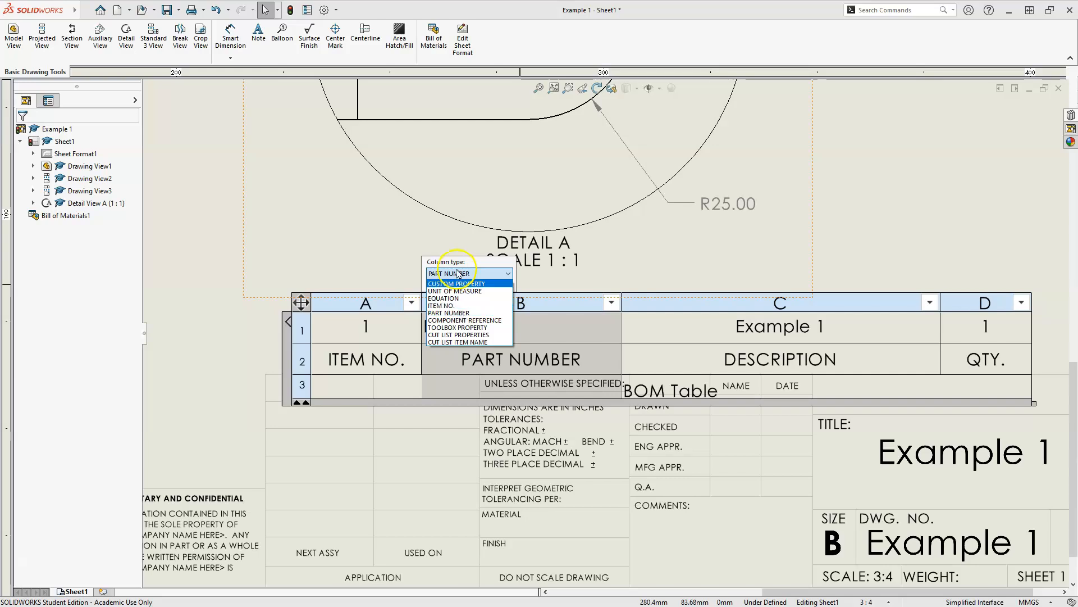
click(456, 312)
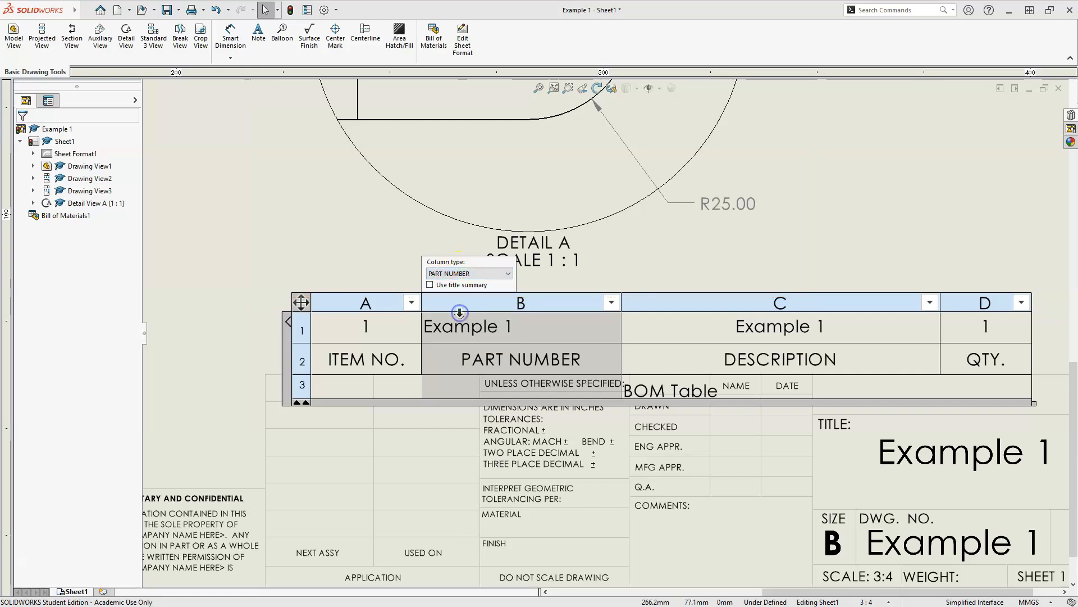
Change the bill of materials' PART NUMBER column to a custom property column showing PartNo
click(457, 274)
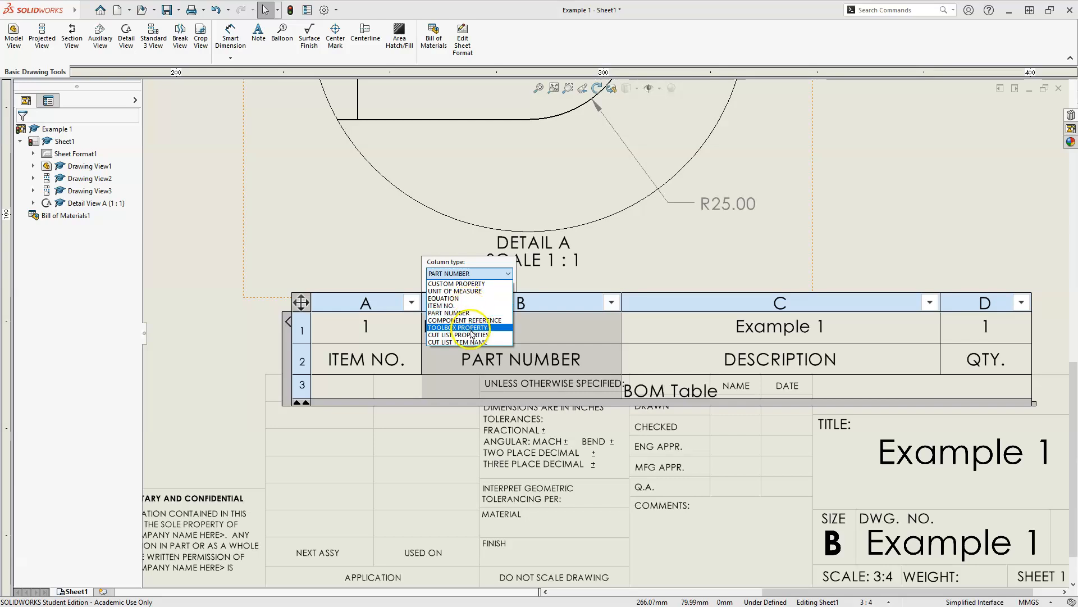
click(486, 274)
click(511, 274)
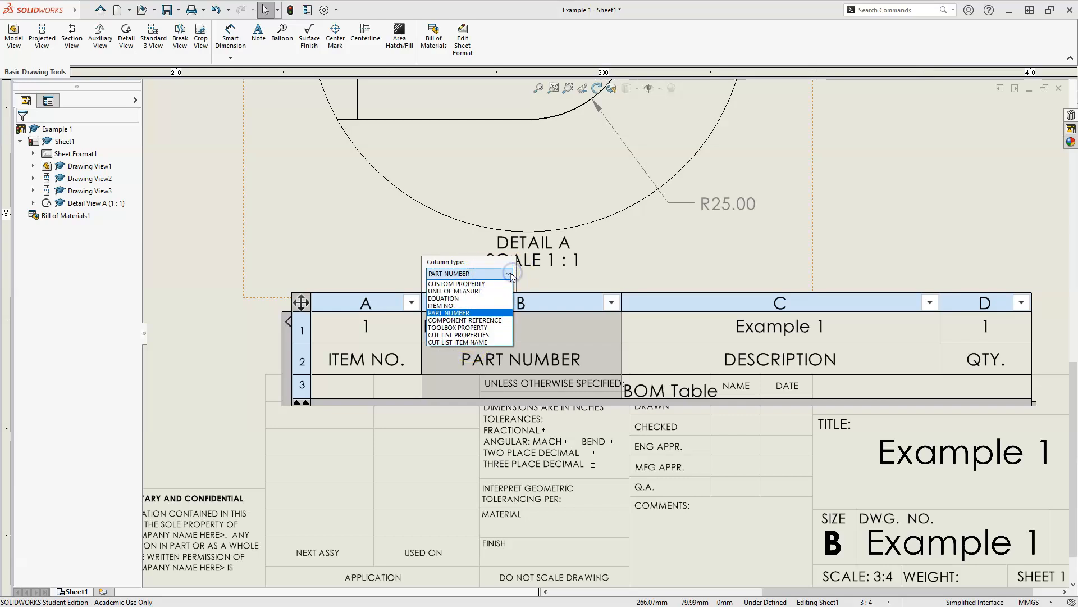
click(461, 313)
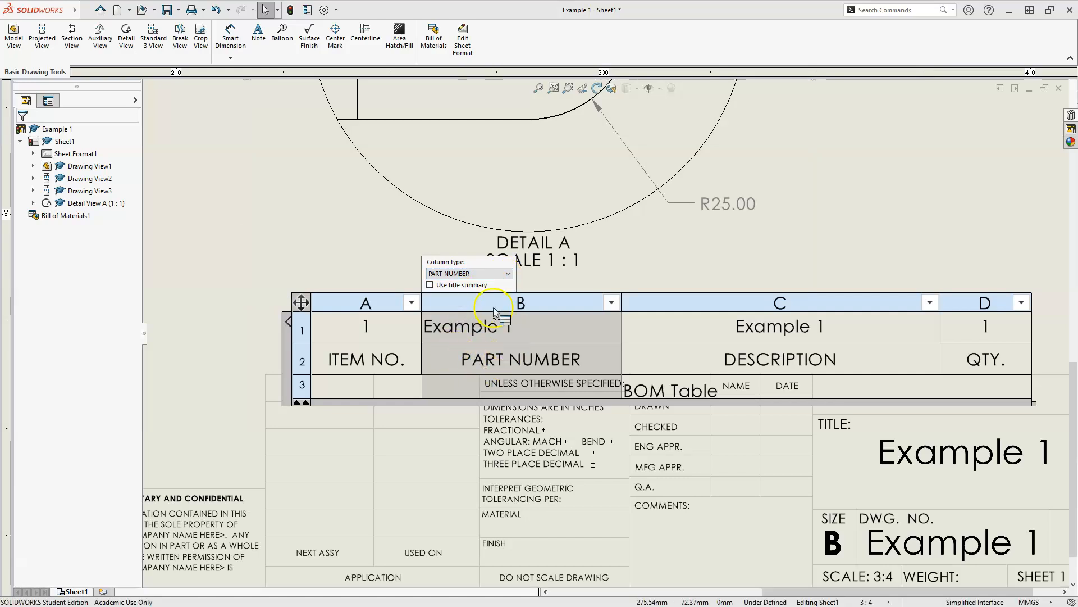
click(453, 277)
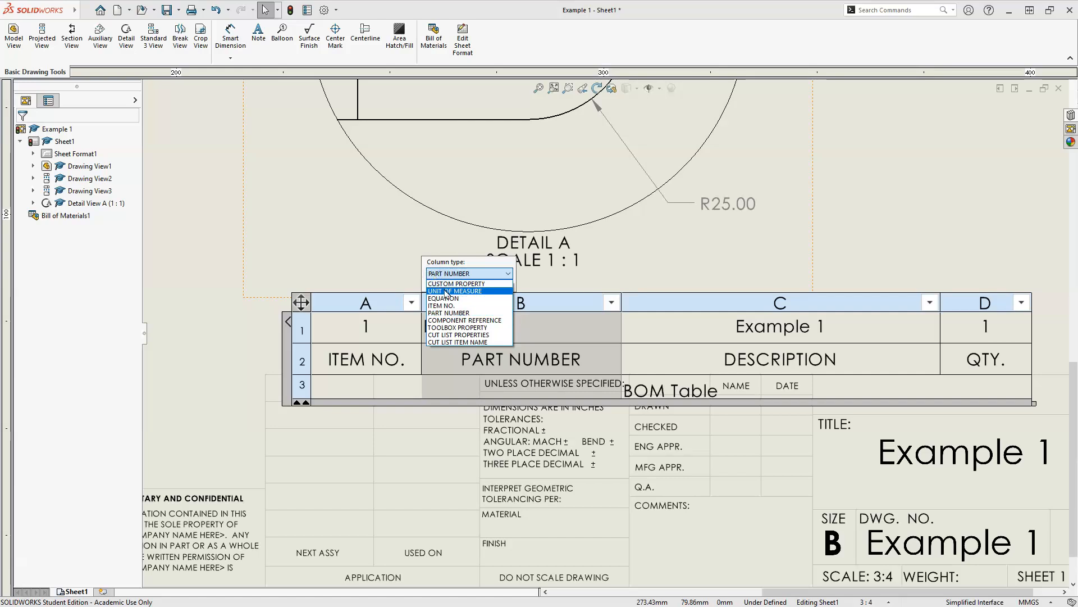
click(447, 284)
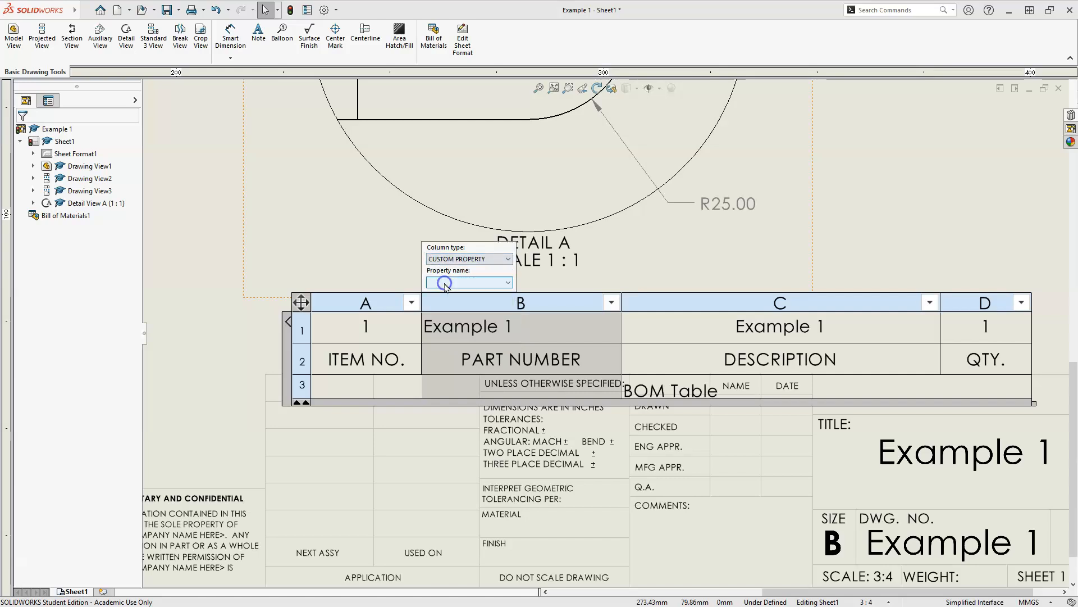
click(508, 283)
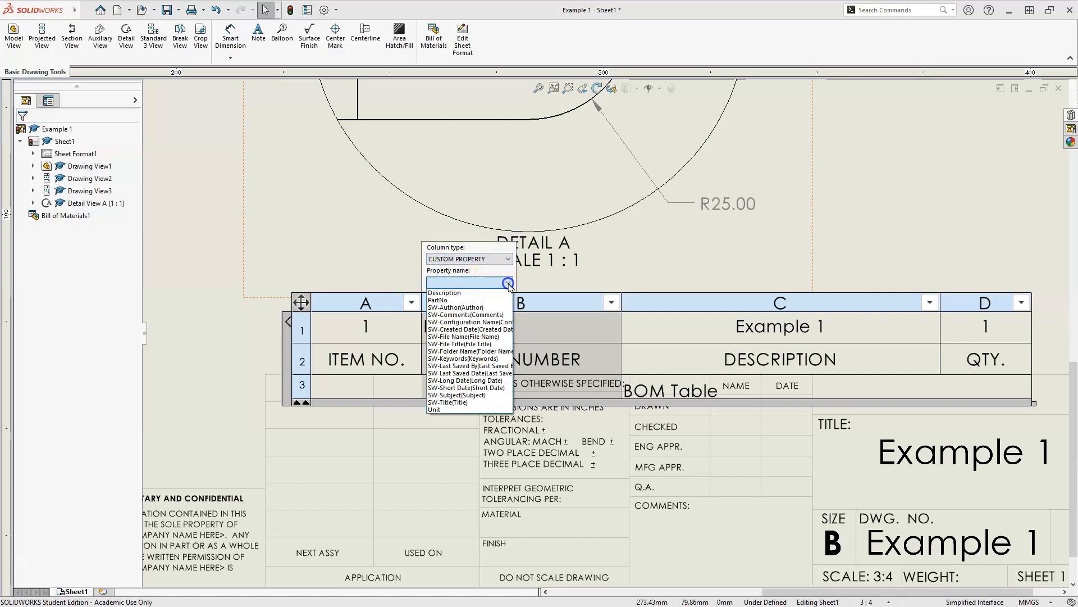
click(442, 300)
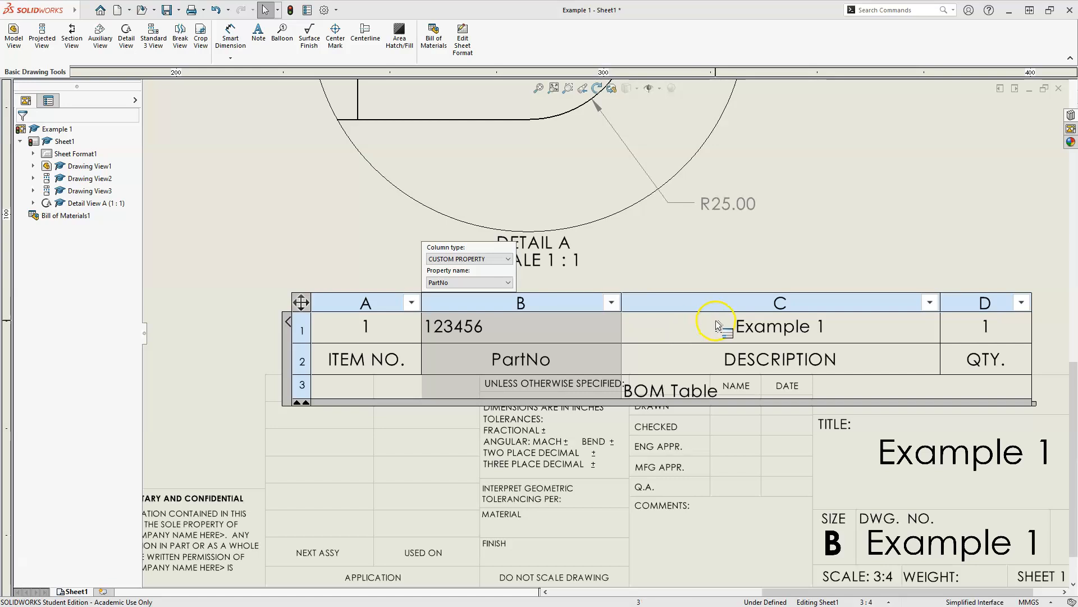
click(768, 336)
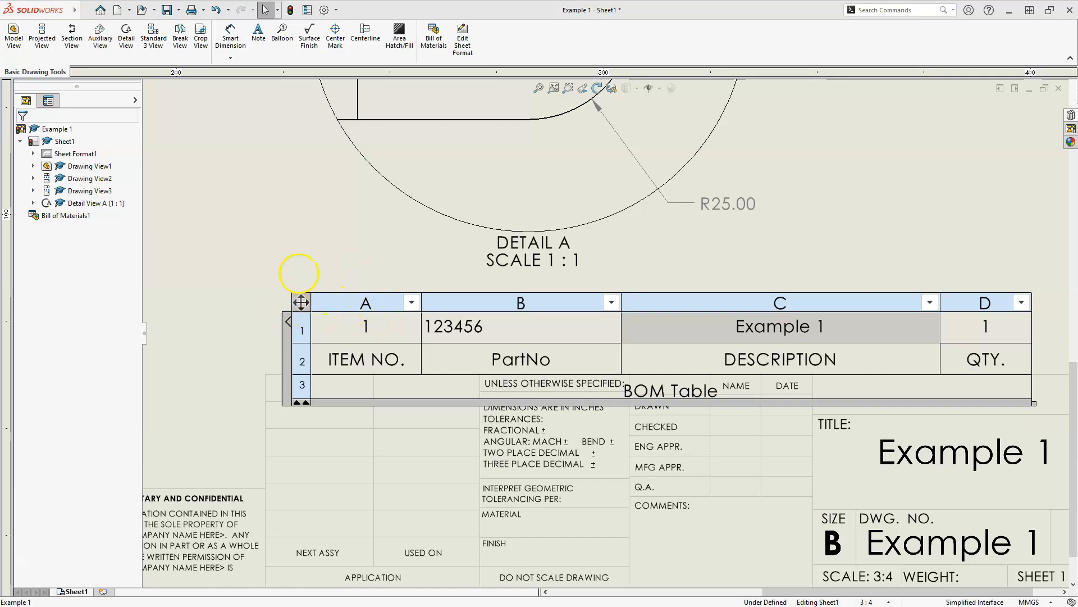
Insert a column before the PartNo column in the bill of materials and set its custom property to Unit
click(454, 304)
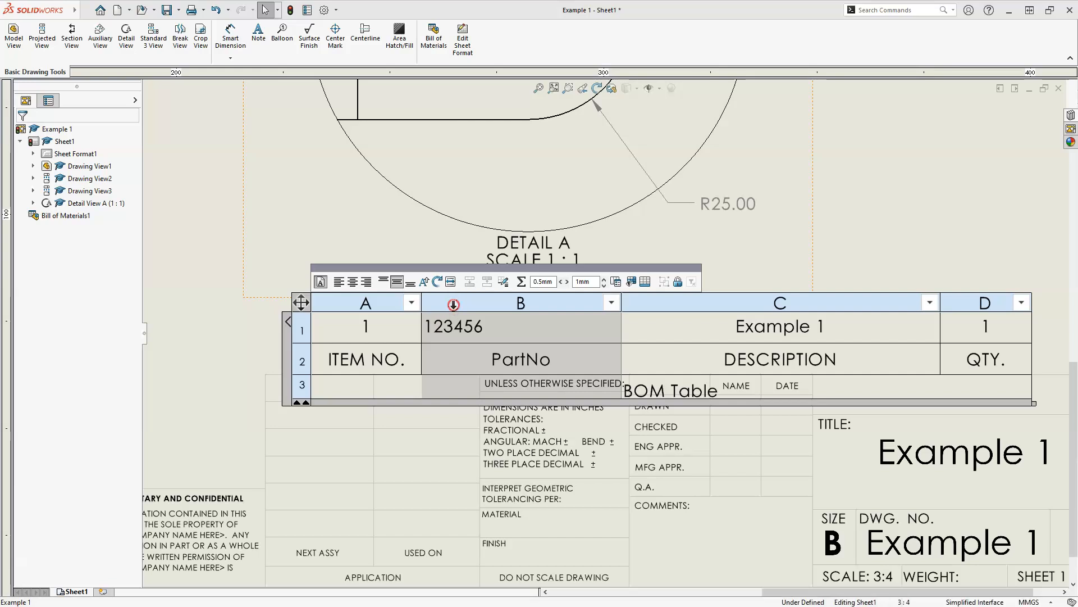
right_click(453, 304)
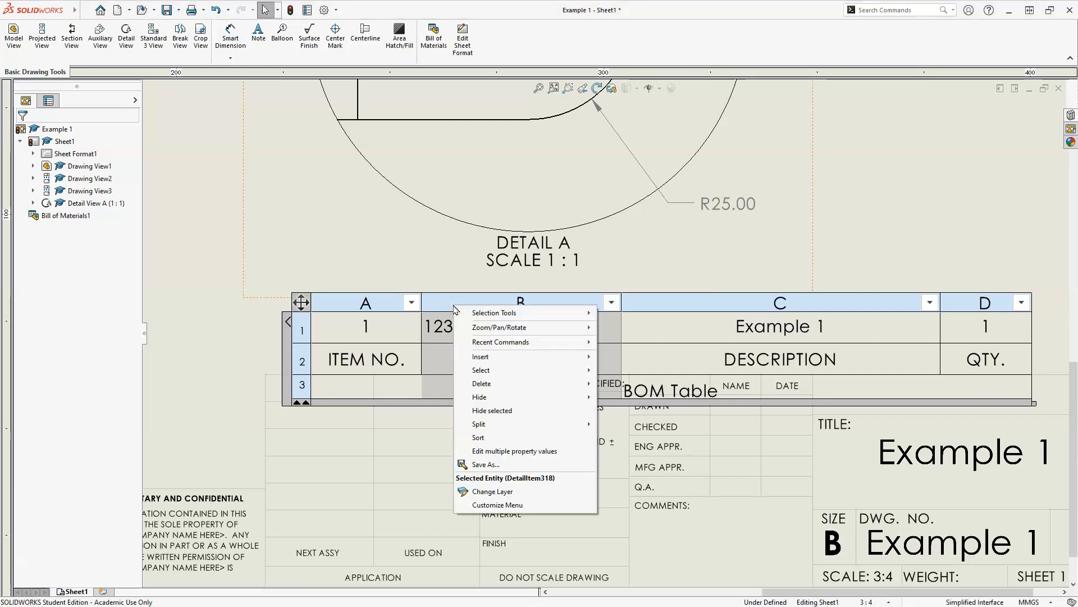
mouse_move(486, 360)
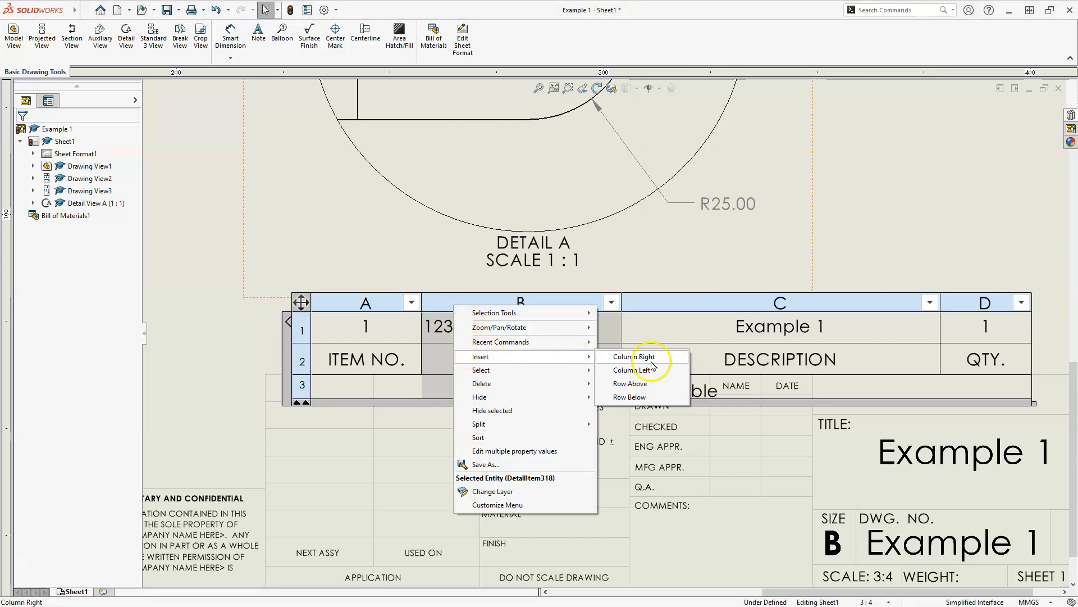
click(631, 370)
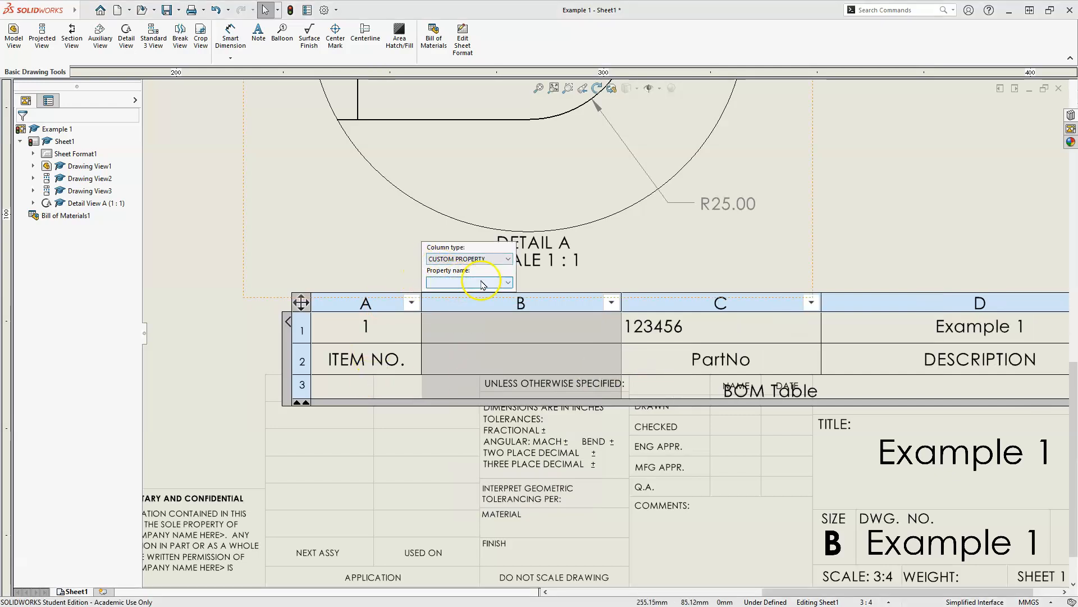
click(501, 284)
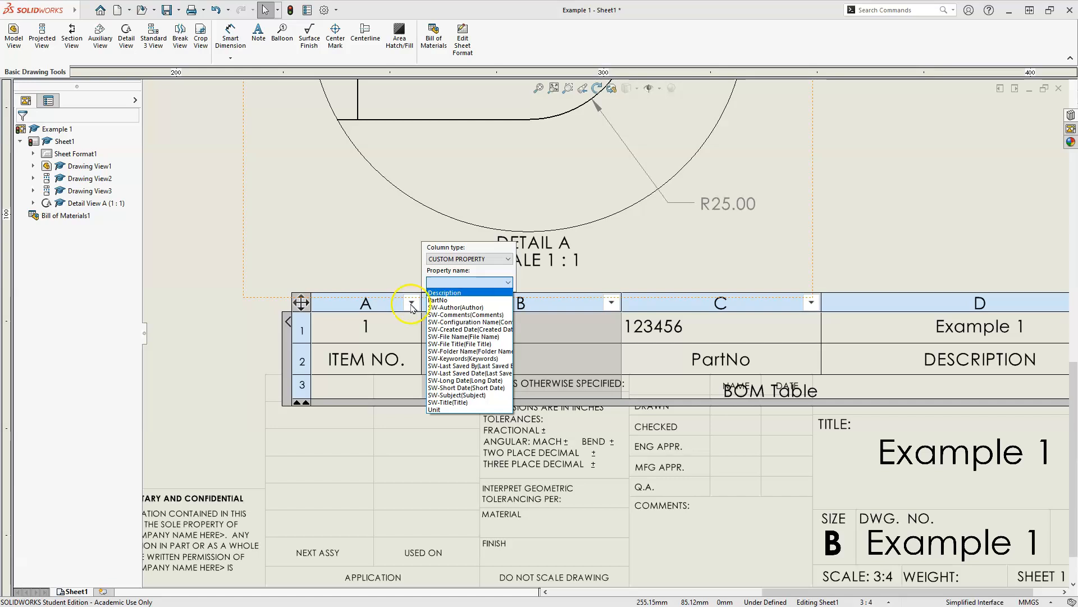
click(449, 410)
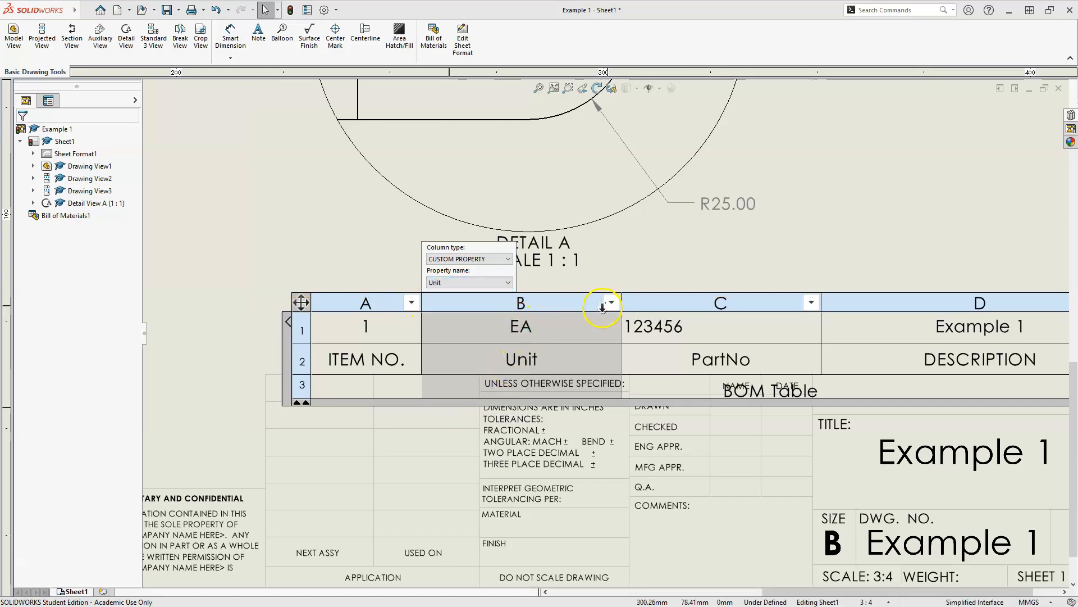
Narrow the Unit and ITEM NO. columns of the bill of materials and centre-align the text of the whole table
drag(574, 302, 515, 310)
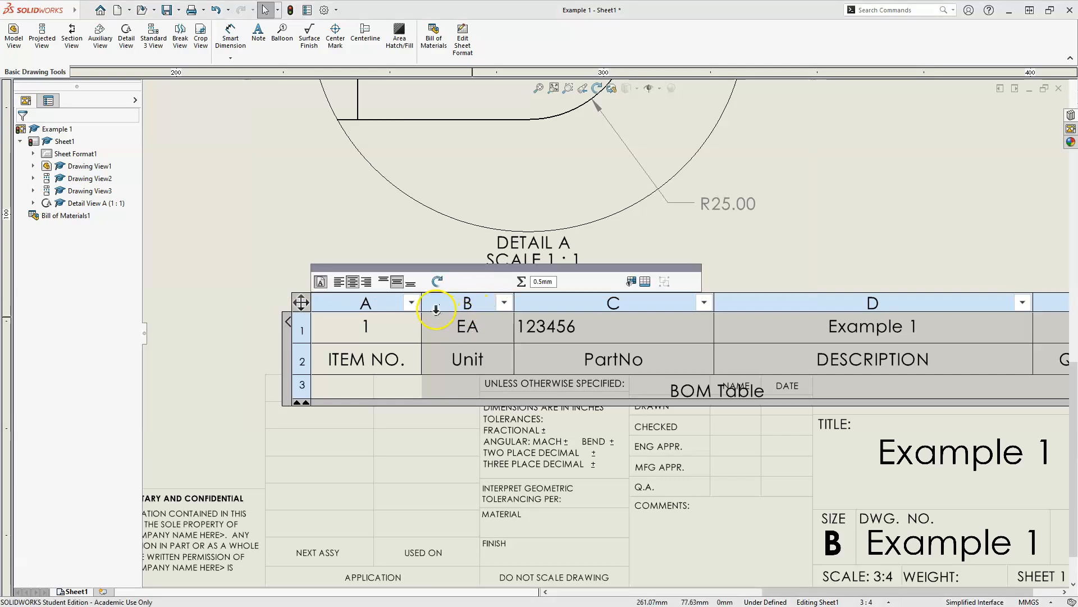
drag(421, 304, 390, 307)
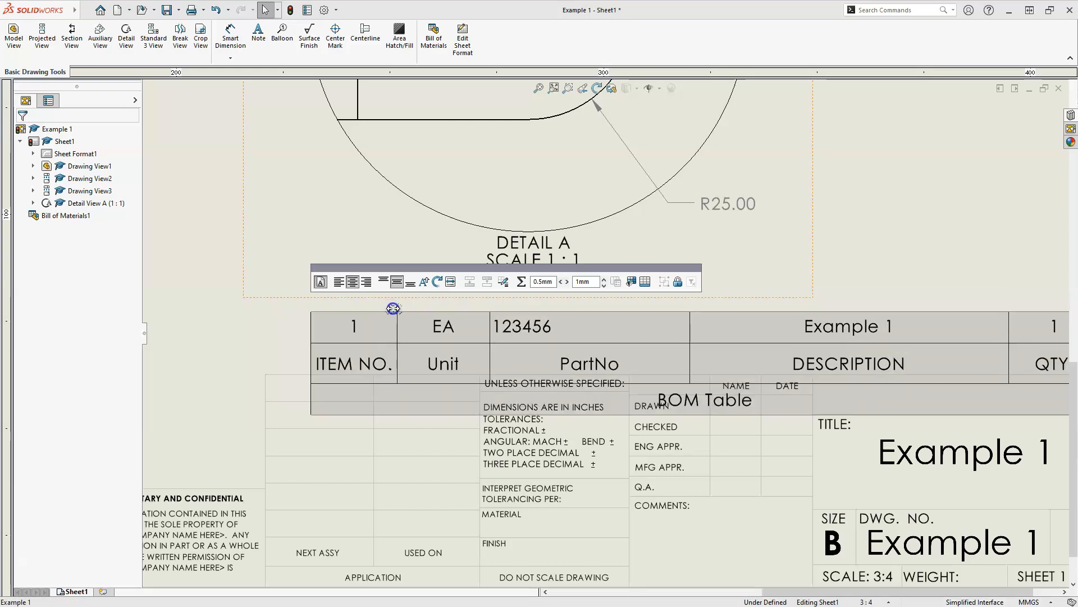
click(396, 309)
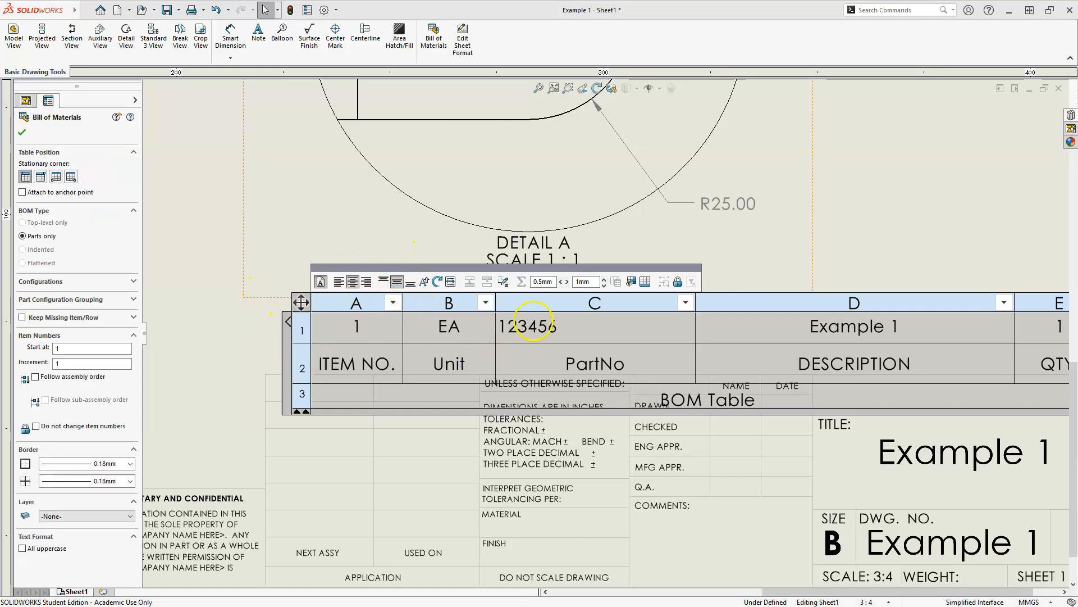
click(352, 281)
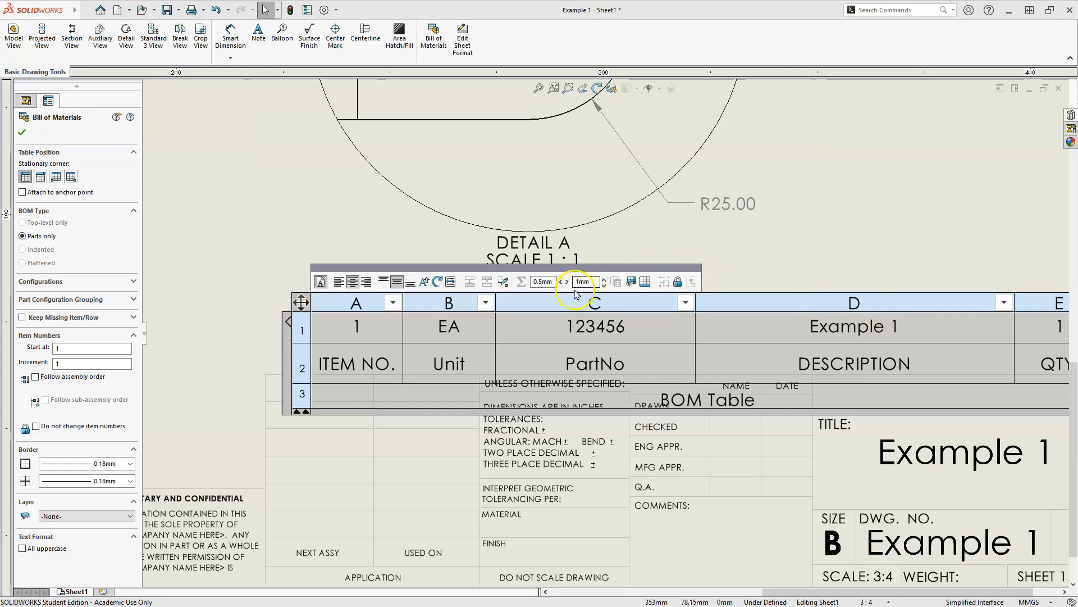
click(24, 133)
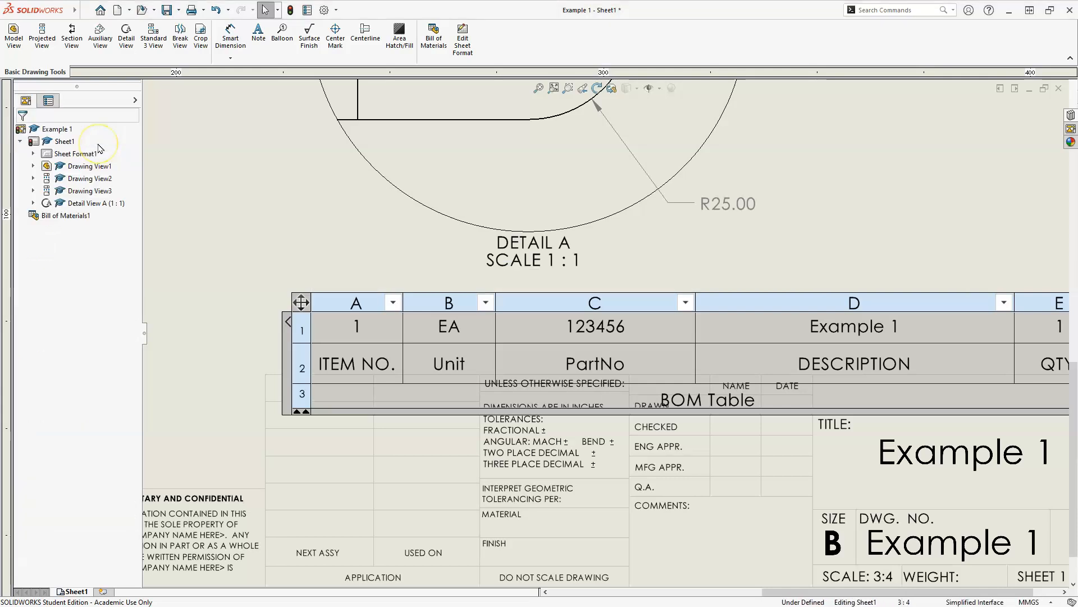
scroll(307, 308, up, 4)
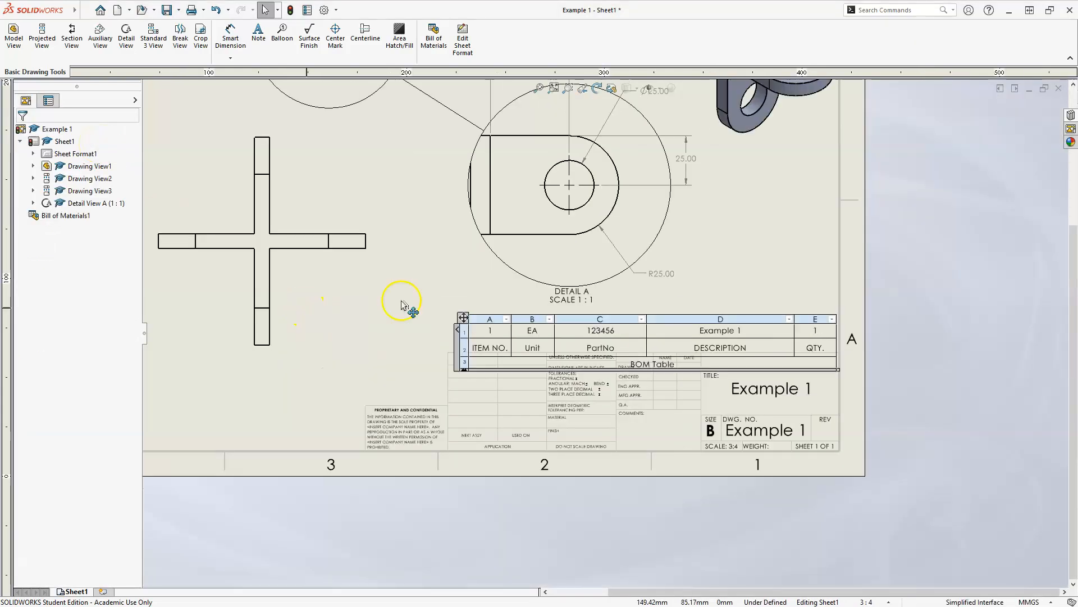
scroll(569, 311, down, 3)
scroll(570, 310, down, 1)
scroll(368, 386, up, 6)
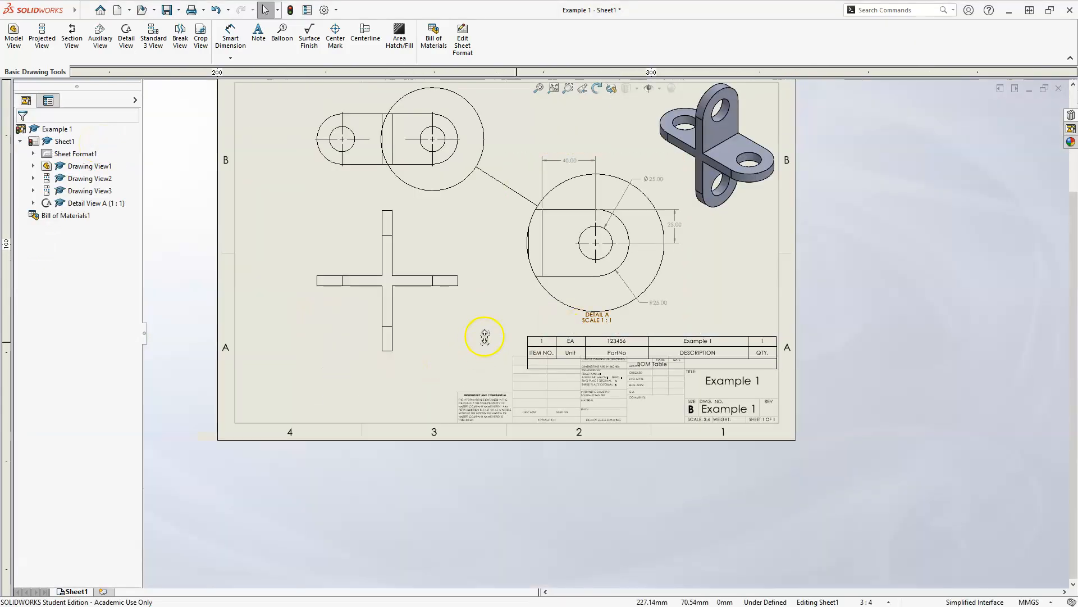
scroll(731, 346, down, 1)
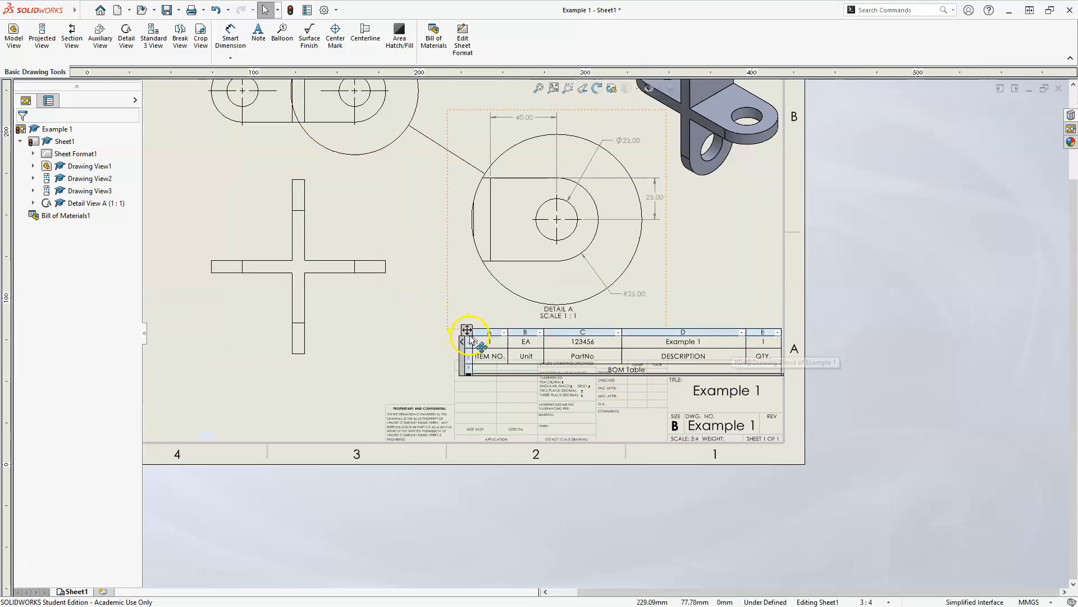
scroll(472, 337, down, 2)
click(490, 337)
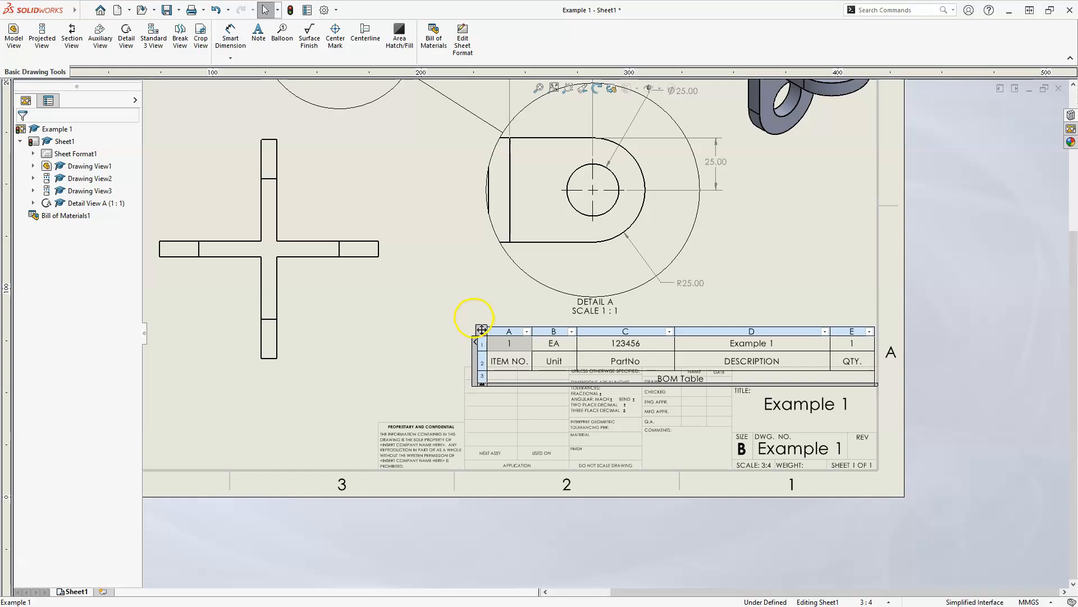
click(481, 330)
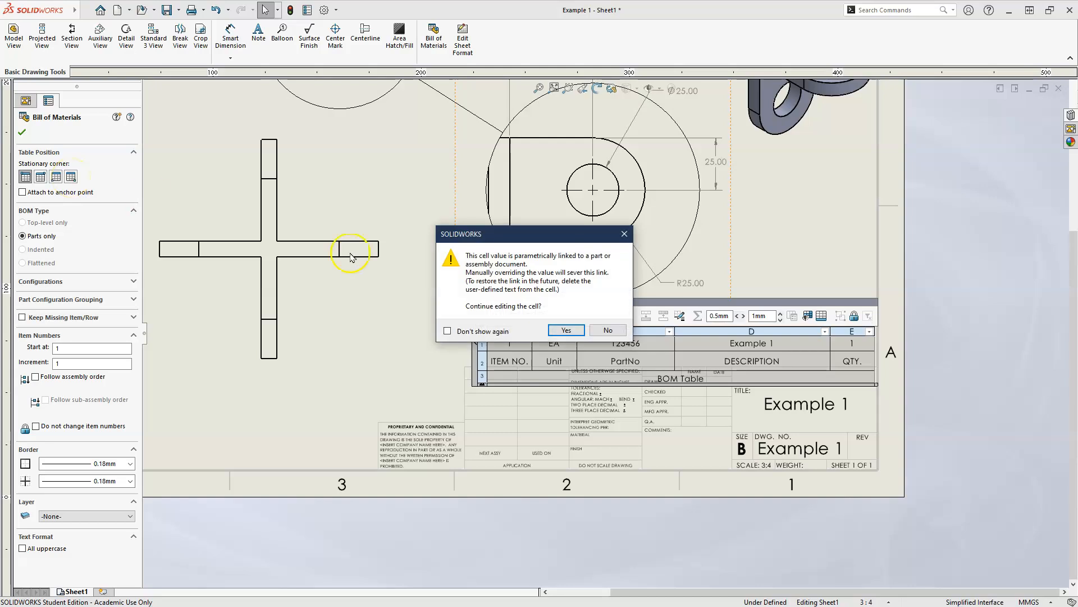
click(570, 329)
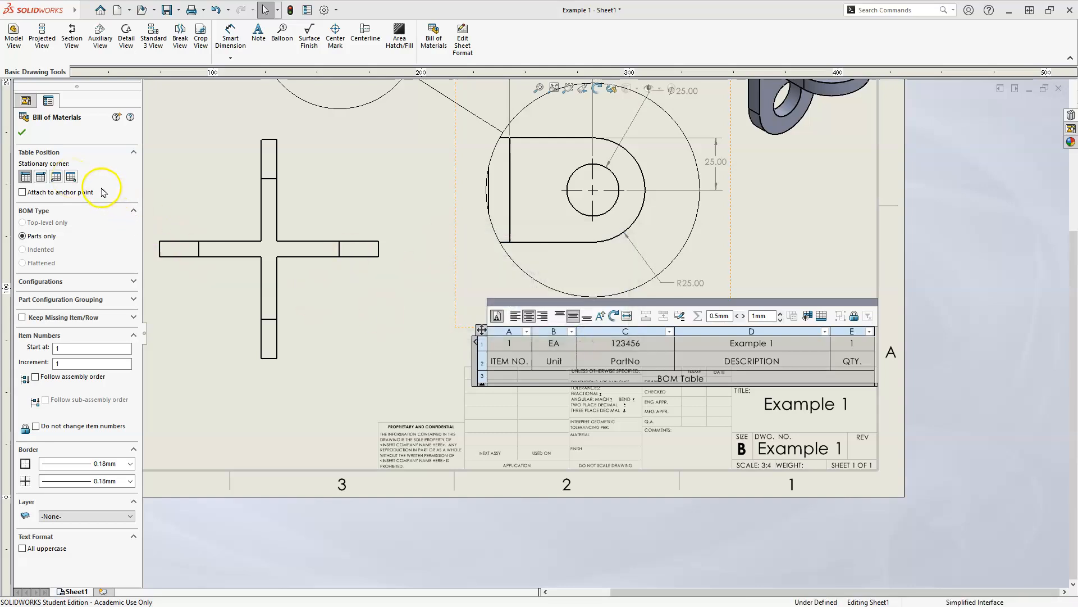
click(71, 176)
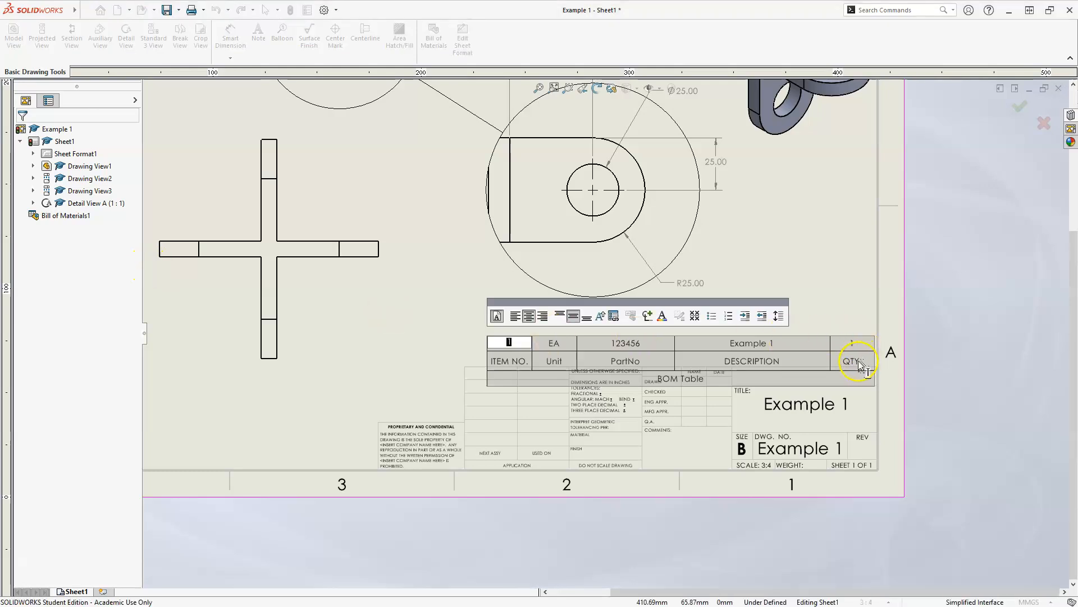
click(416, 300)
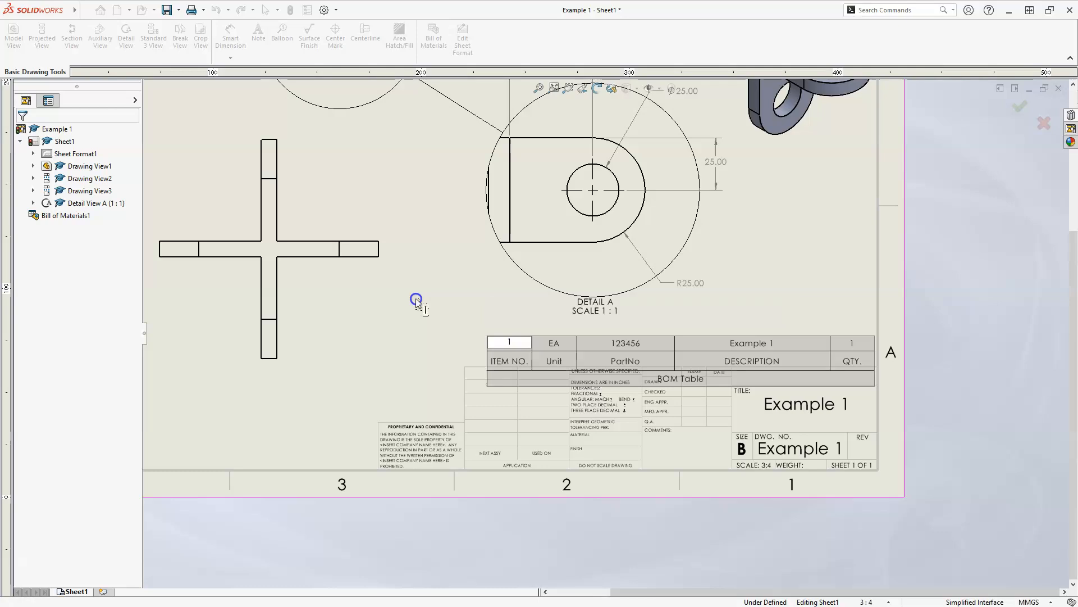
click(496, 348)
Set the bill of materials' stationary corner to its bottom-right corner
click(481, 329)
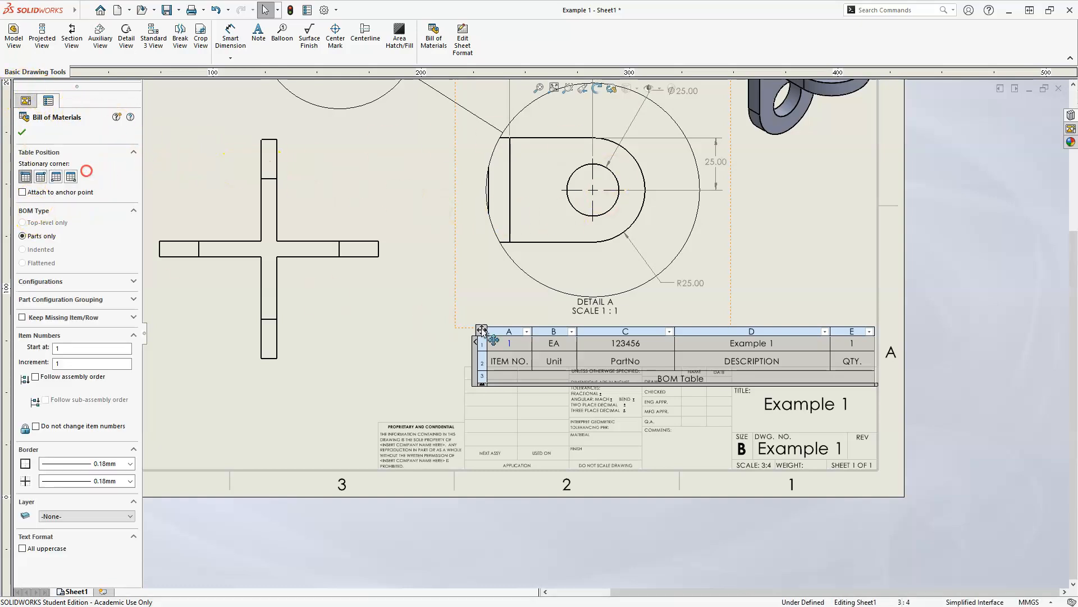
click(71, 177)
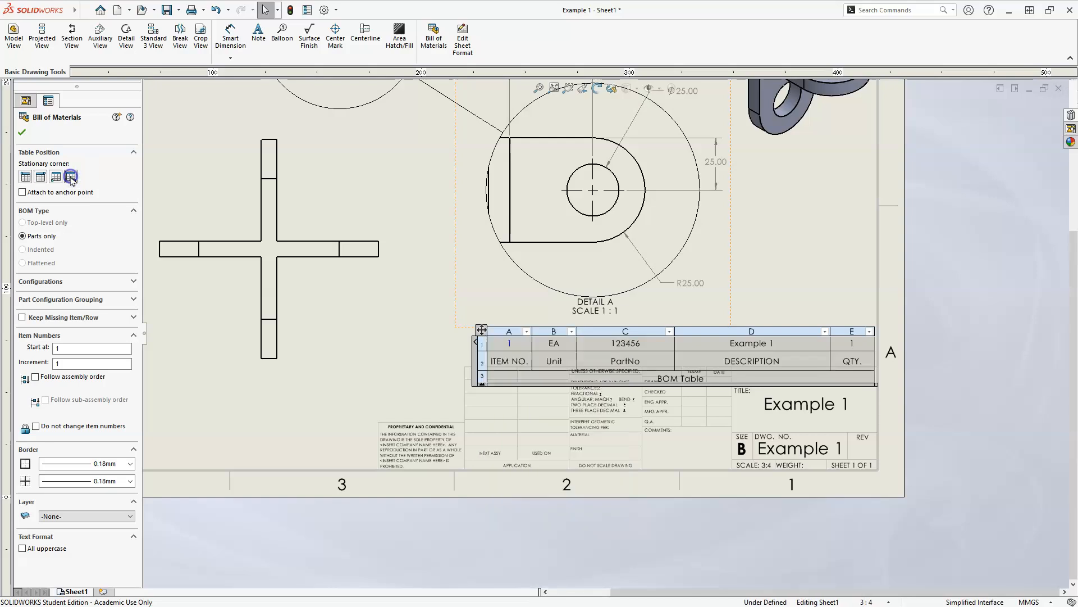
click(22, 132)
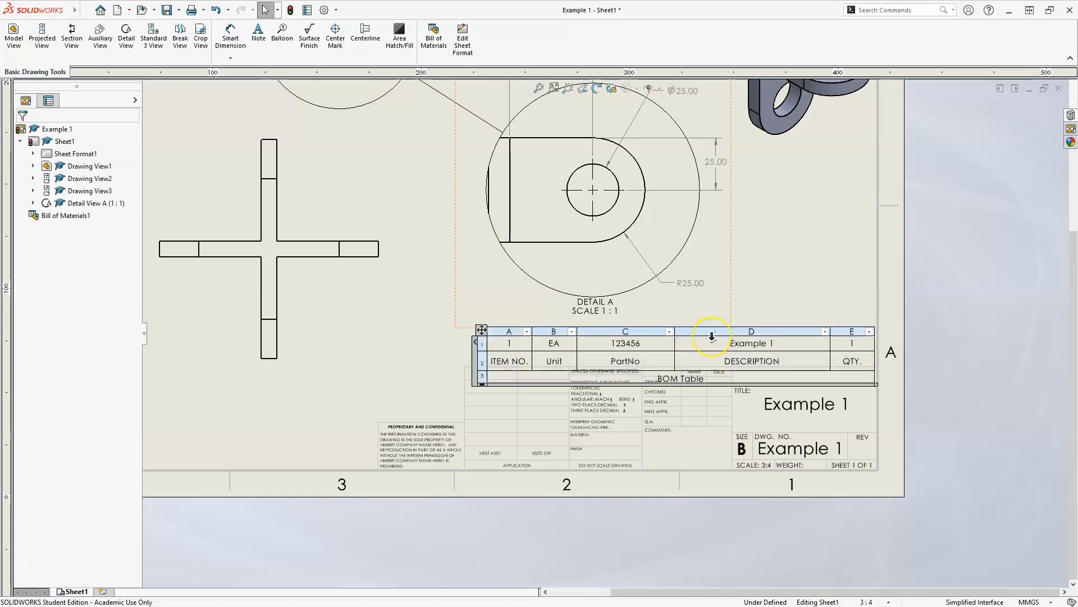
key(Escape)
click(389, 310)
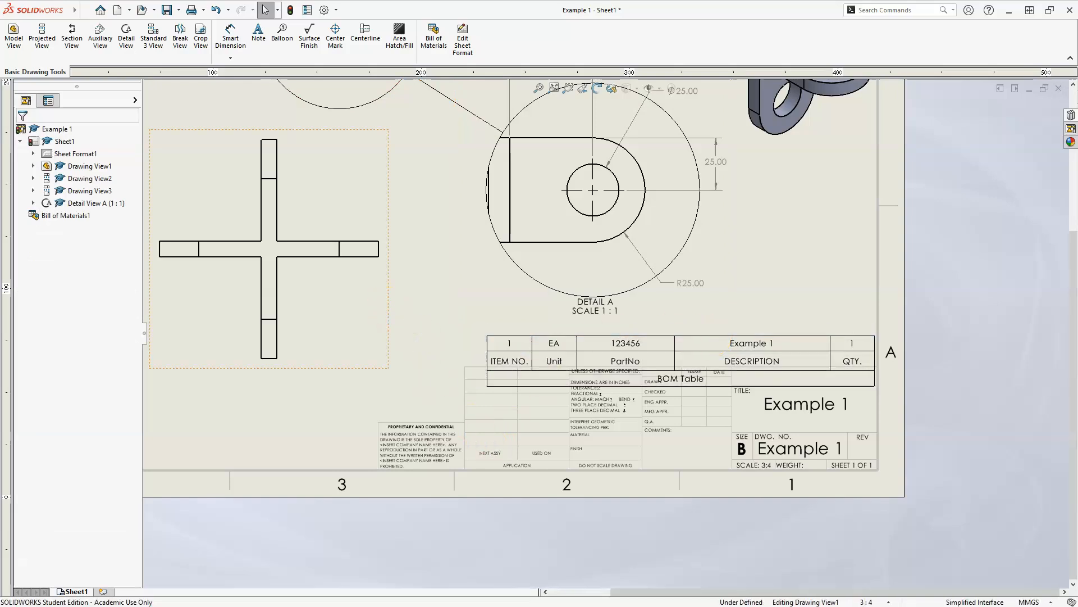
Move the bill of materials up so it sits directly on top of the title block, flush with the sheet border
click(741, 305)
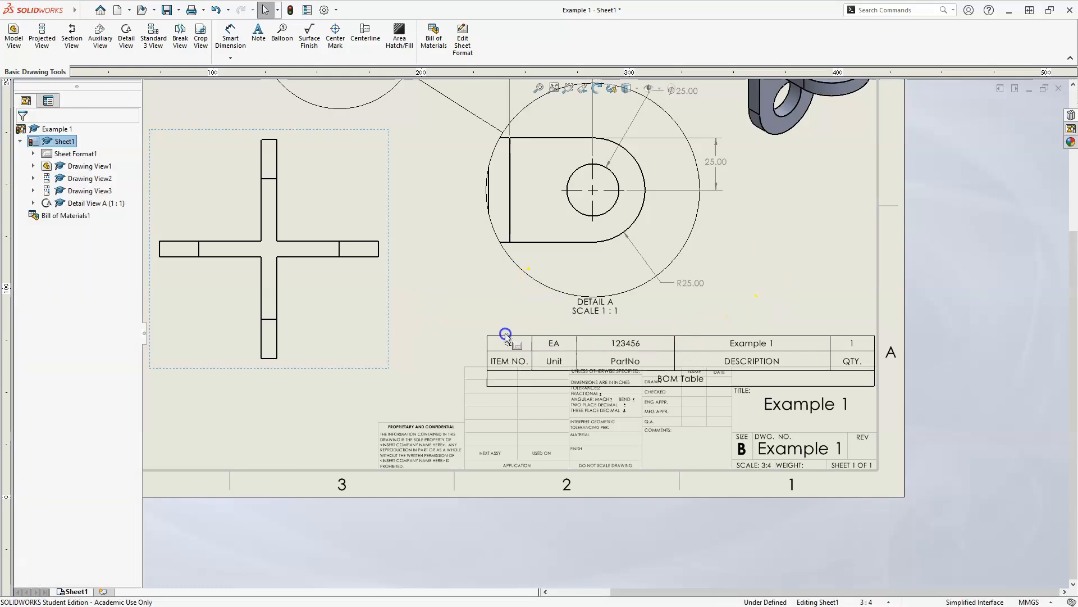
click(484, 336)
drag(489, 332, 492, 308)
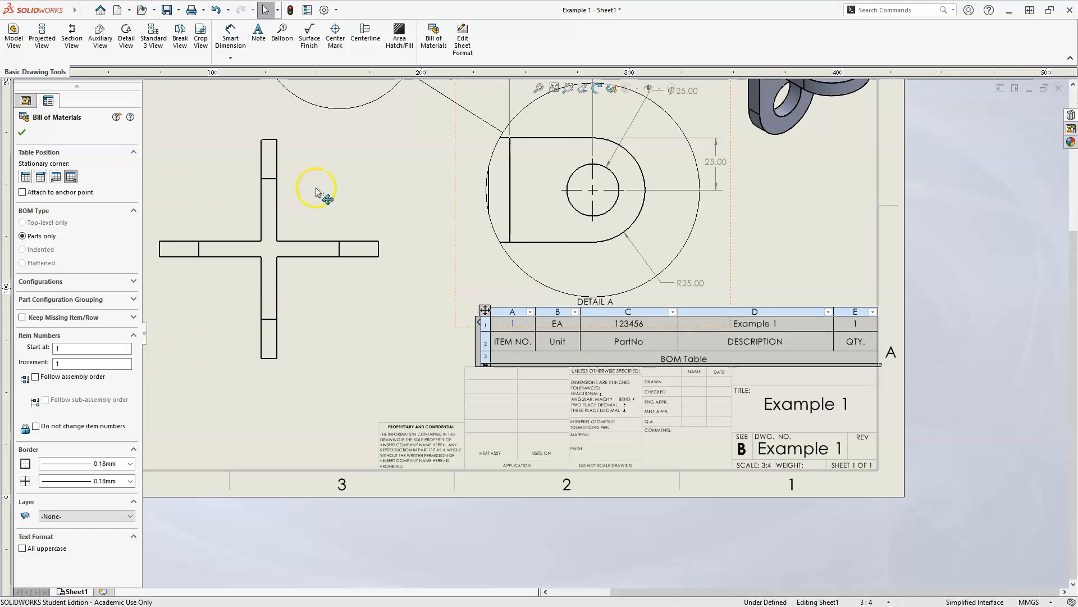
click(414, 215)
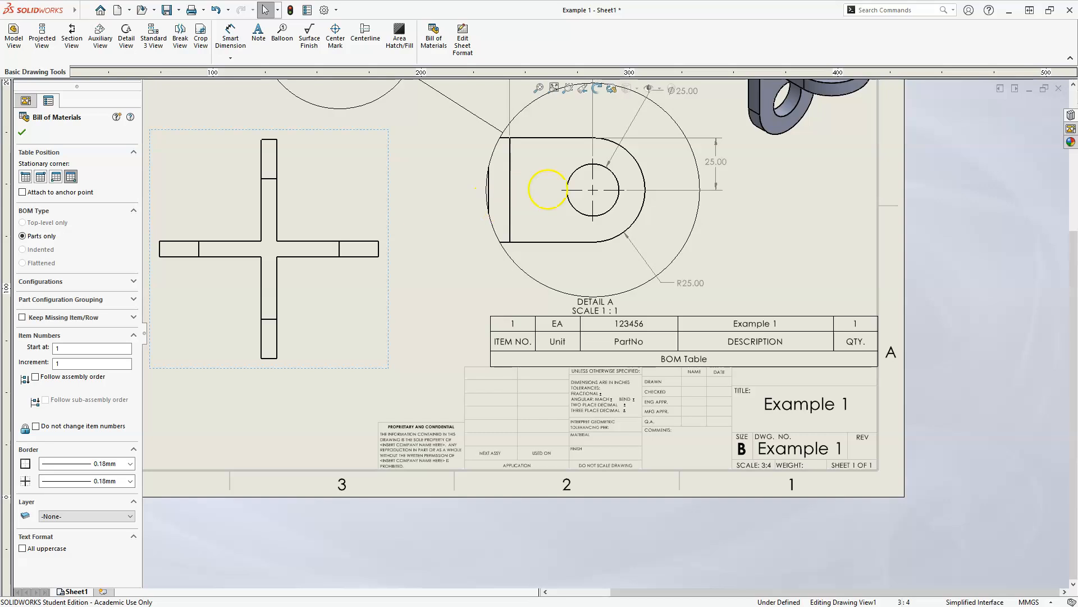
scroll(638, 222, up, 1)
mouse_move(471, 298)
middle_down()
mouse_move(602, 427)
mouse_move(549, 373)
middle_up()
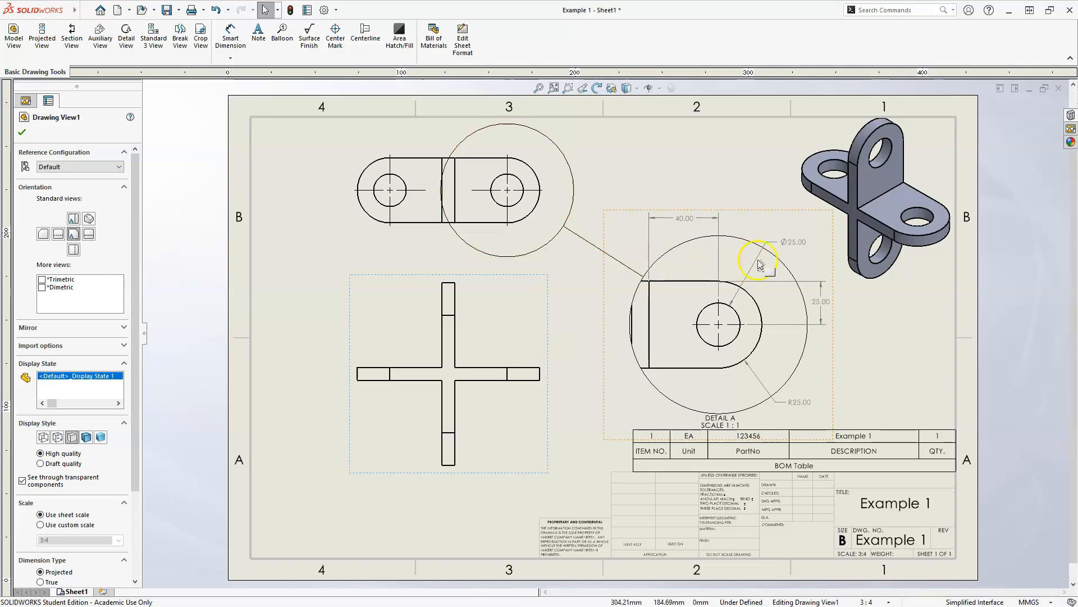
Add the text "4 PLCS" on a second line below the hole's diameter dimension in Detail A
click(800, 241)
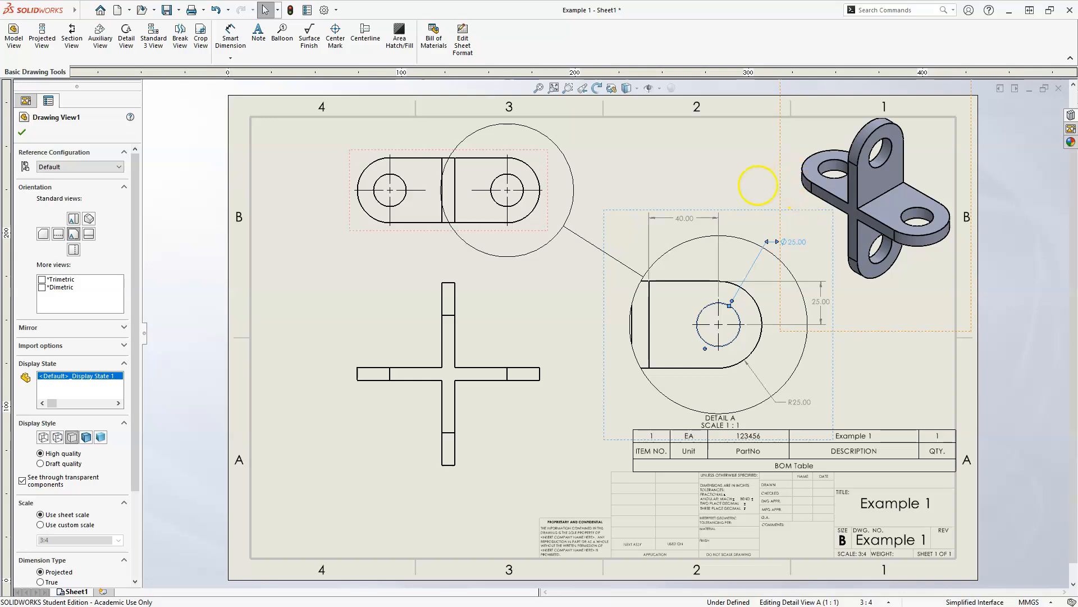
click(642, 204)
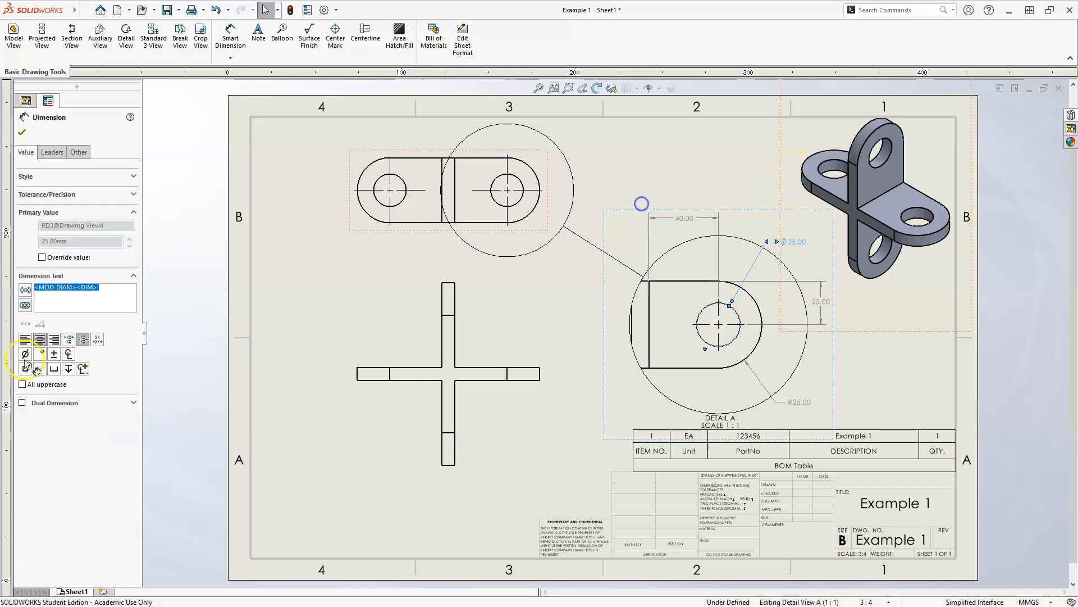
click(57, 297)
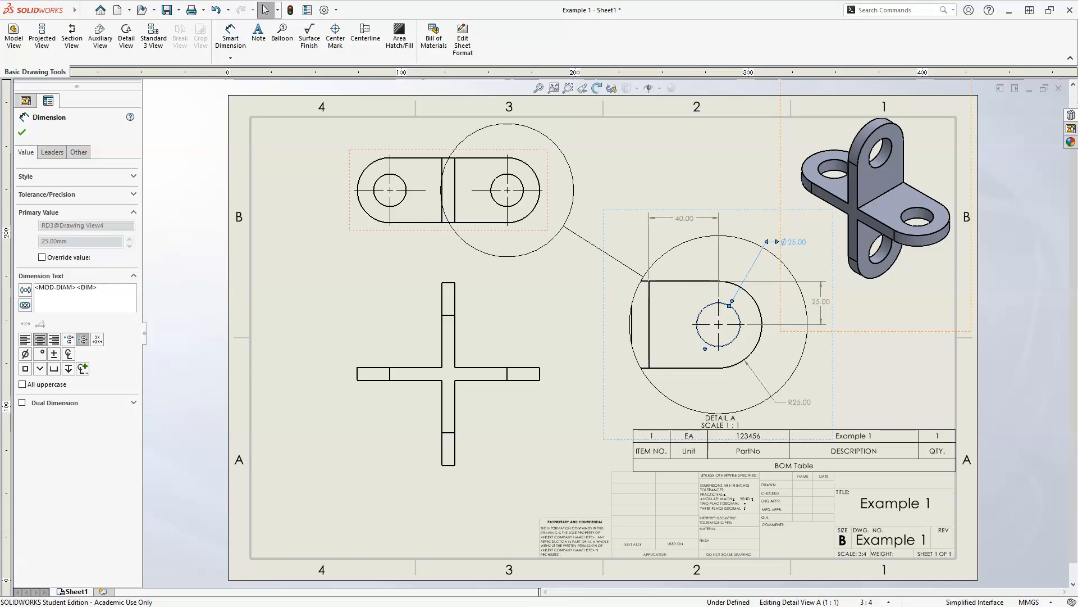
key(Return)
text(4)
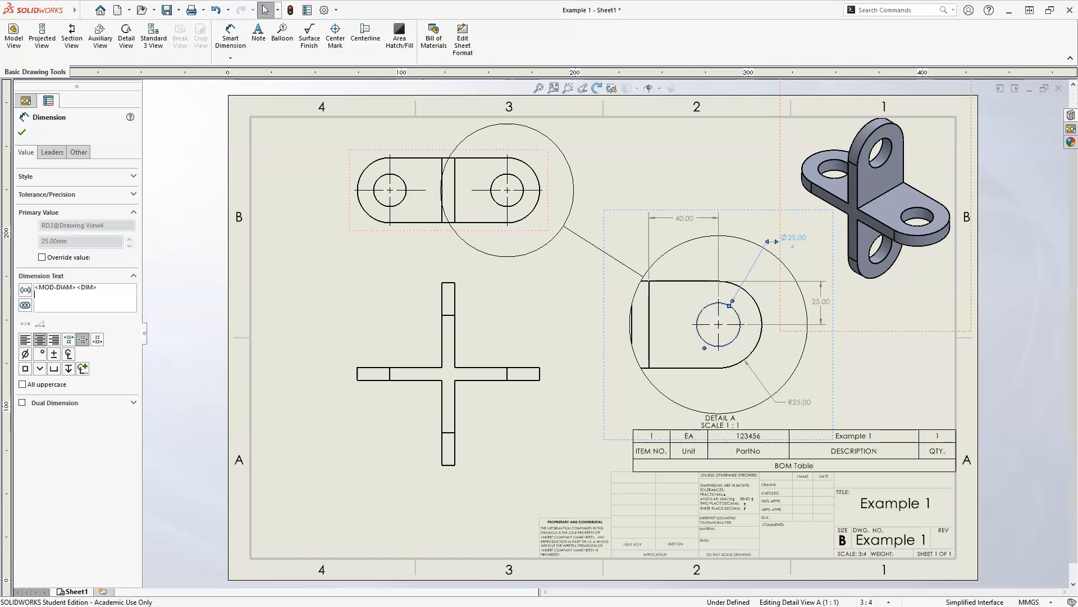
text( plcs)
key(BackSpace)
key(BackSpace)
key(BackSpace)
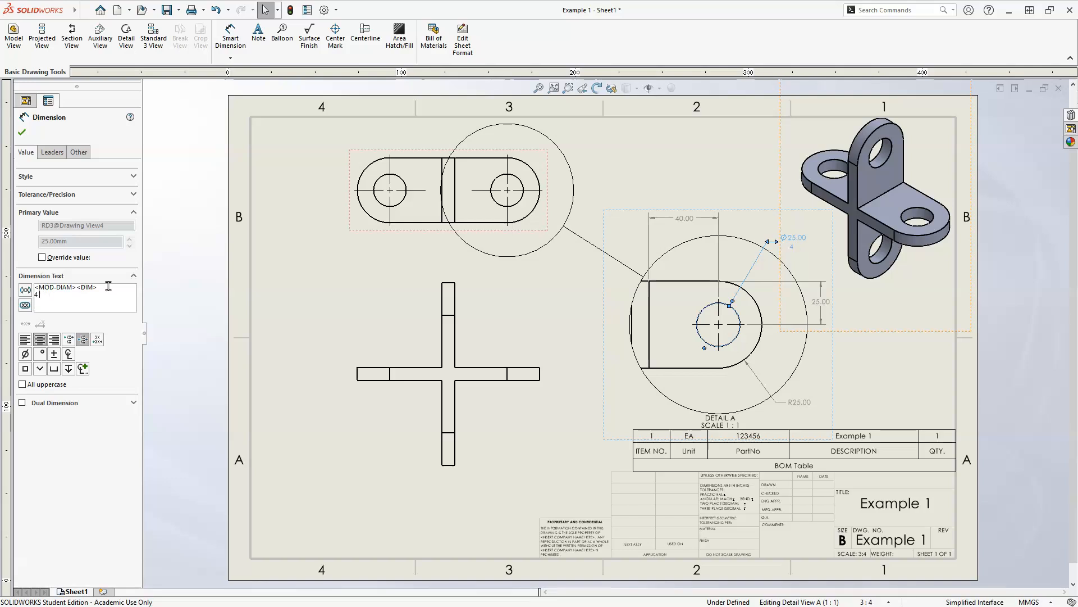
text(PLCS)
click(117, 295)
click(22, 131)
Move the hole's diameter dimension text down and closer to the Detail A circle, clear of the isometric view
scroll(804, 233, down, 3)
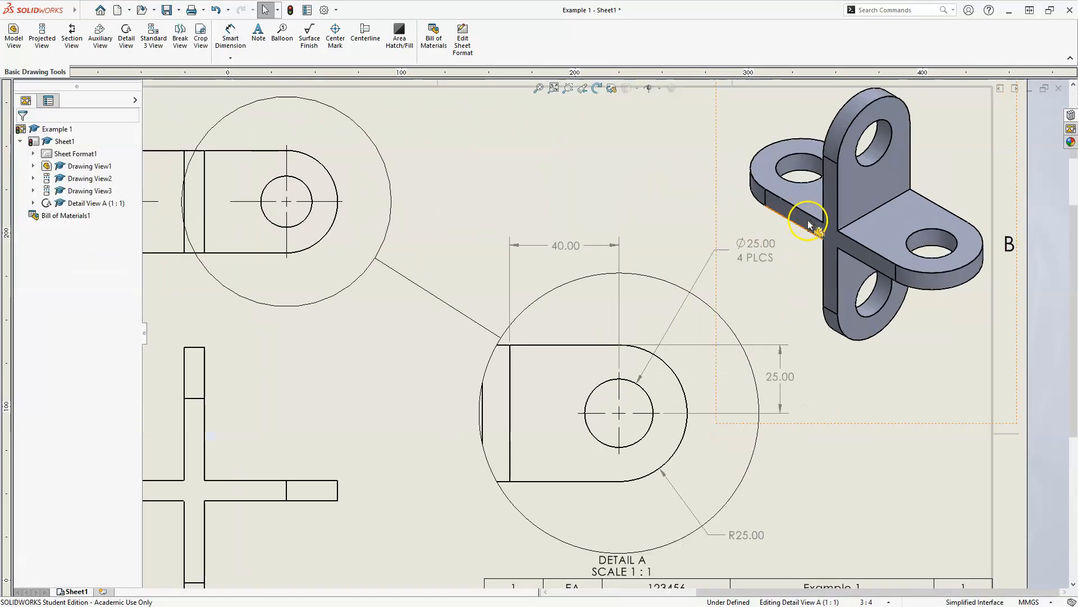
drag(739, 257, 709, 291)
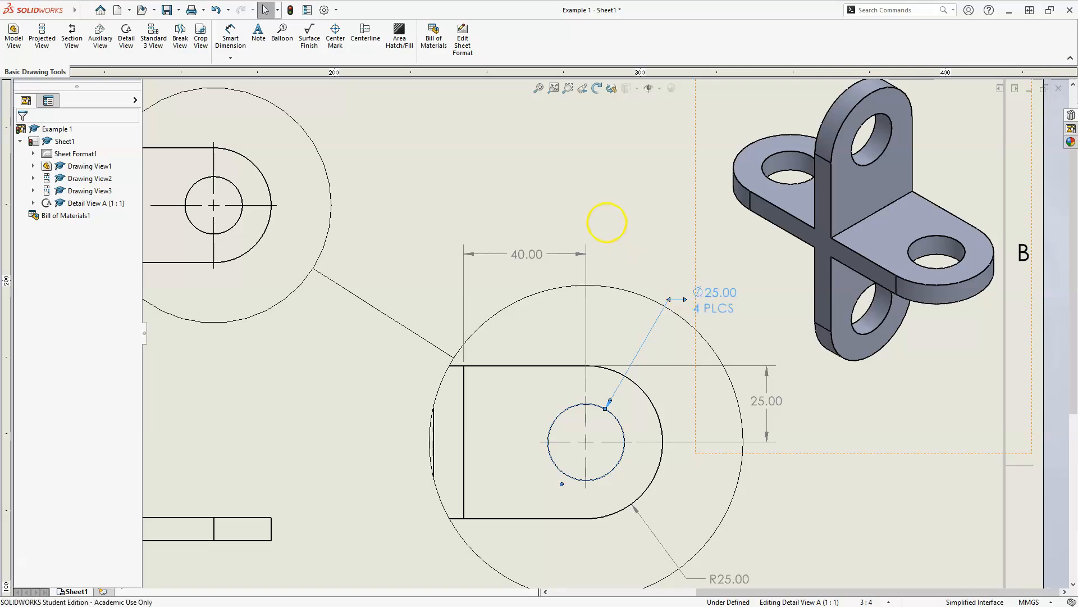
click(562, 253)
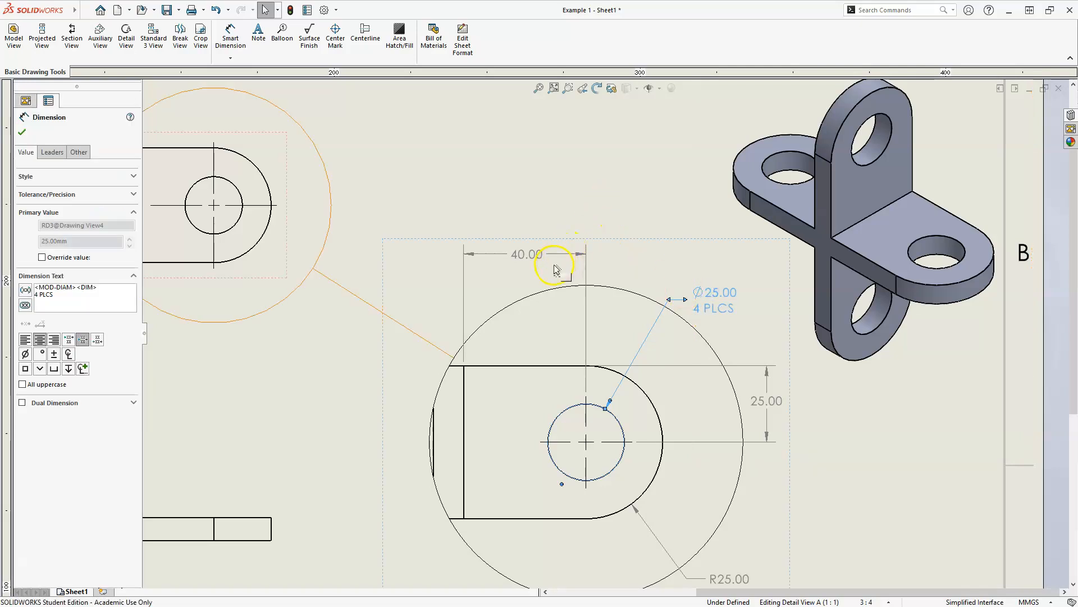
click(559, 215)
key(f)
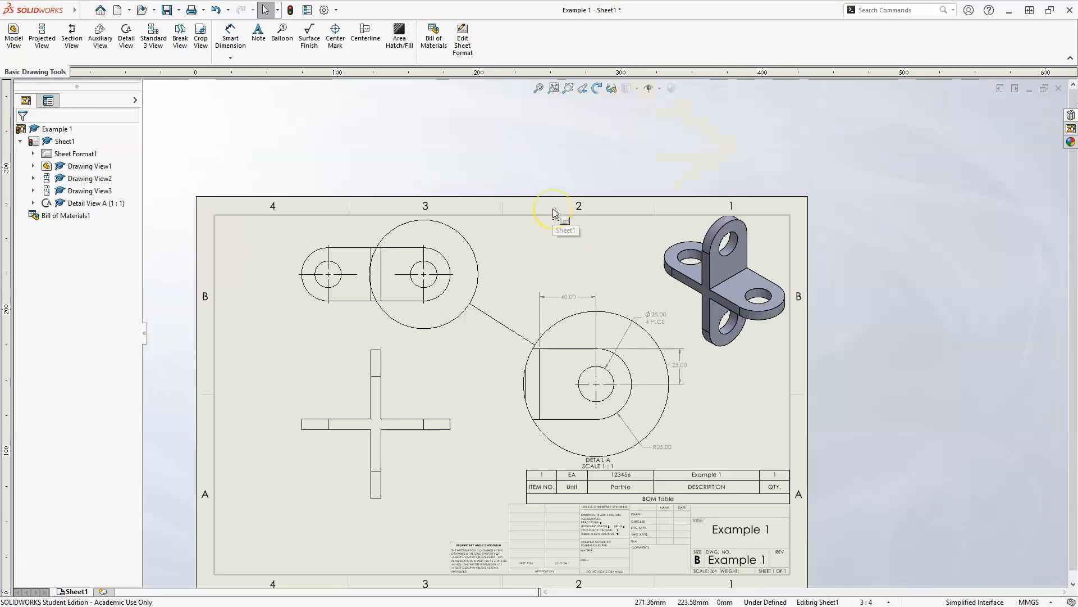
mouse_move(550, 332)
middle_down()
mouse_move(582, 271)
mouse_move(599, 277)
middle_up()
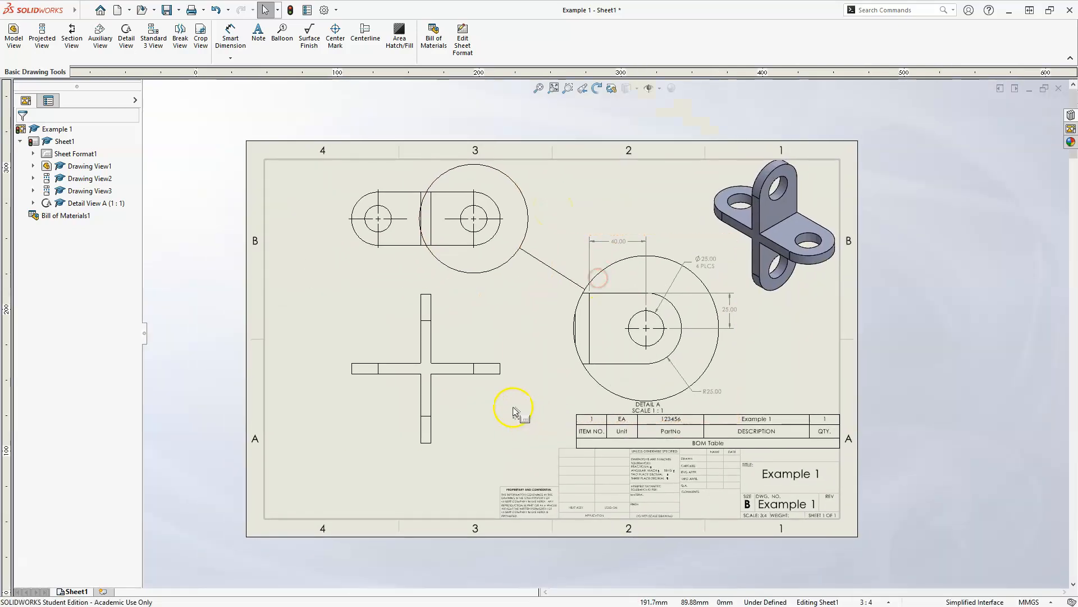
scroll(508, 404, down, 1)
scroll(508, 405, down, 1)
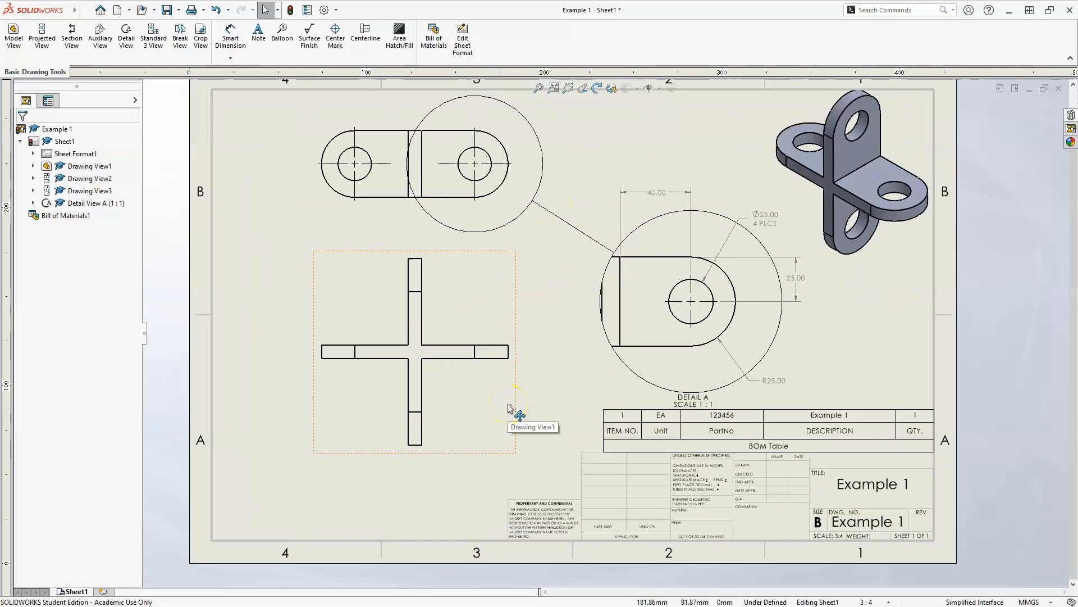